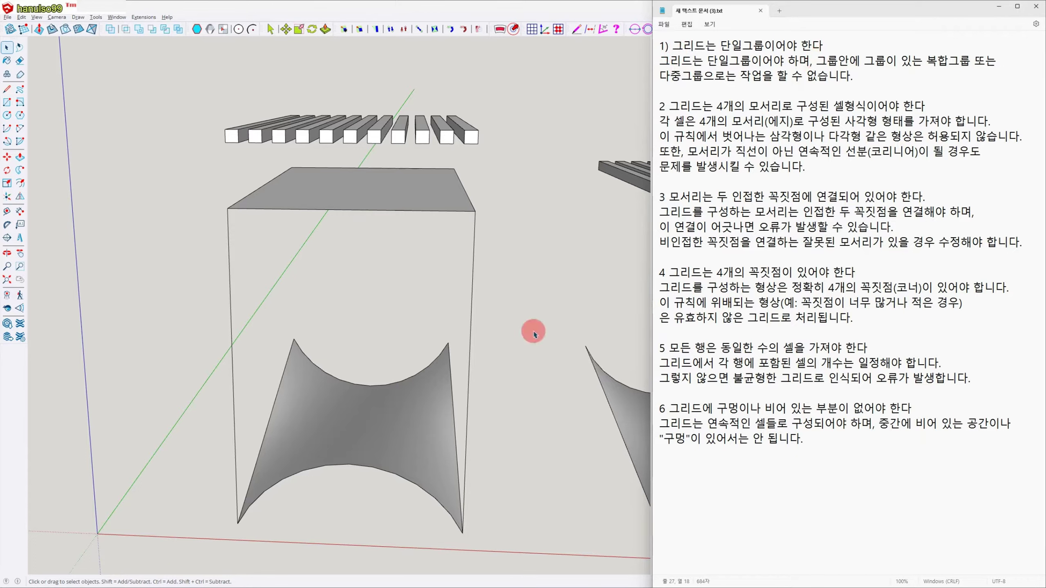
Step: Select the saddle-shaped surface group and display its hidden geometry for a close view of the mesh
{"action": "left_click", "coordinate": [404, 415]}
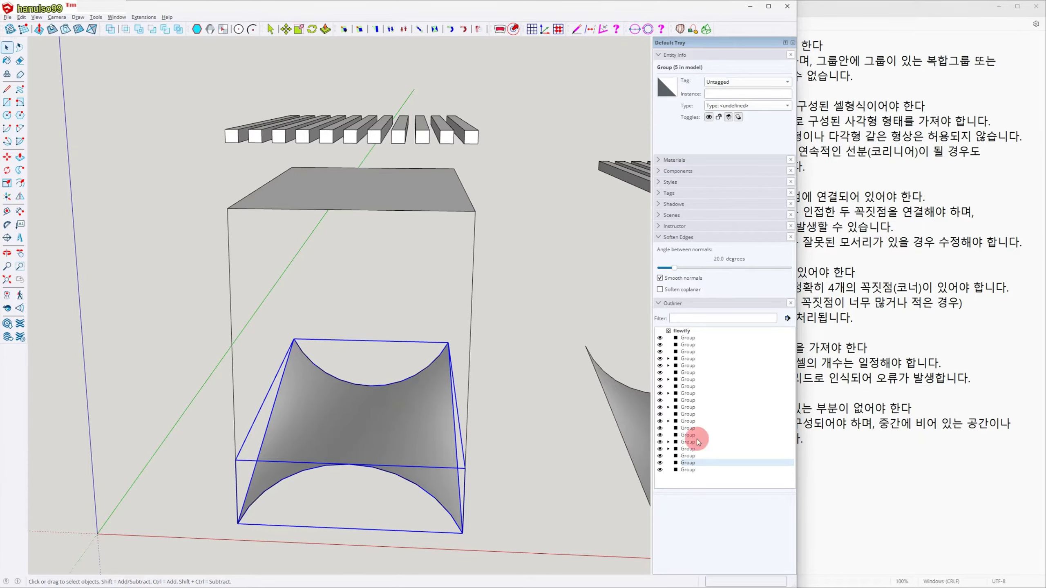
{"action": "left_click", "coordinate": [969, 404]}
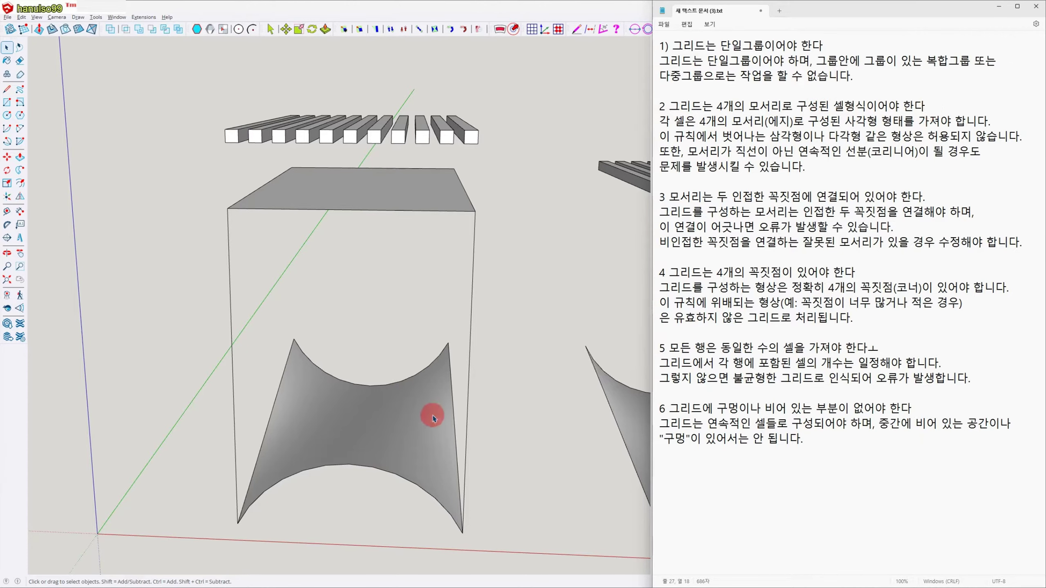
{"action": "left_click", "coordinate": [507, 414]}
{"action": "key", "text": "h"}
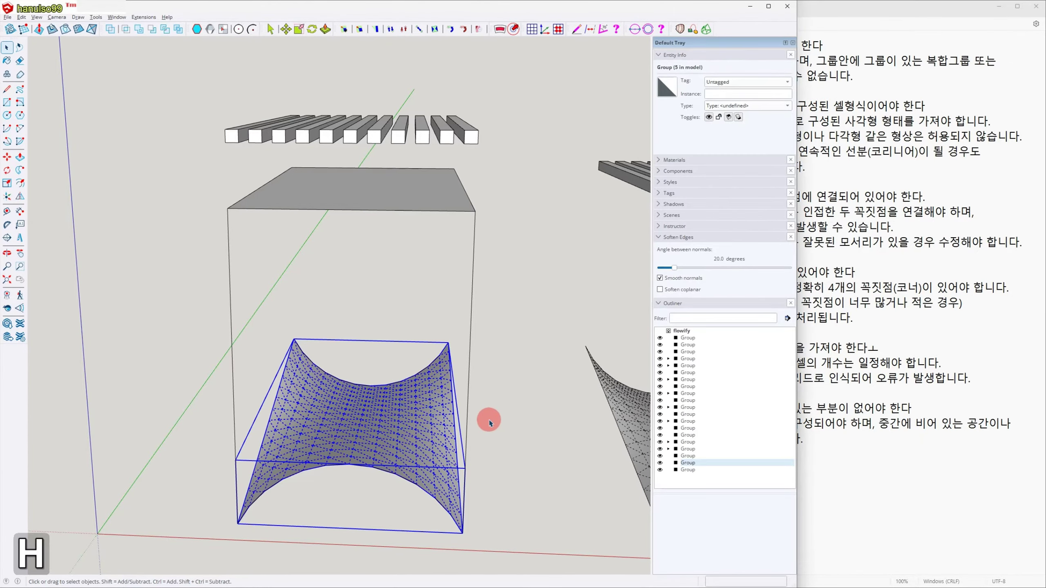
{"action": "scroll", "coordinate": [373, 423], "scroll_direction": "up", "scroll_amount": 5}
{"action": "mouse_move", "coordinate": [373, 422]}
{"action": "middle_mouse_down"}
{"action": "mouse_move", "coordinate": [398, 432]}
{"action": "mouse_move", "coordinate": [402, 483]}
{"action": "mouse_move", "coordinate": [364, 373]}
{"action": "mouse_move", "coordinate": [407, 460]}
{"action": "middle_mouse_up"}
{"action": "scroll", "coordinate": [407, 460], "scroll_direction": "up", "scroll_amount": 1}
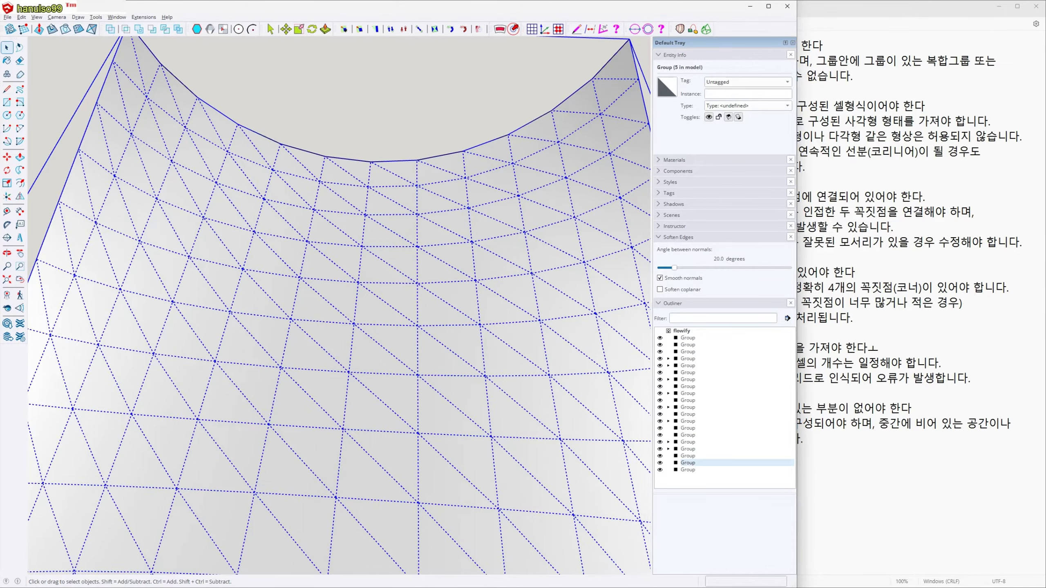
Step: Examine the saddle surface's triangulated cells, edges, rows and four corners against the grid rules in the text notes
{"action": "left_click", "coordinate": [853, 26]}
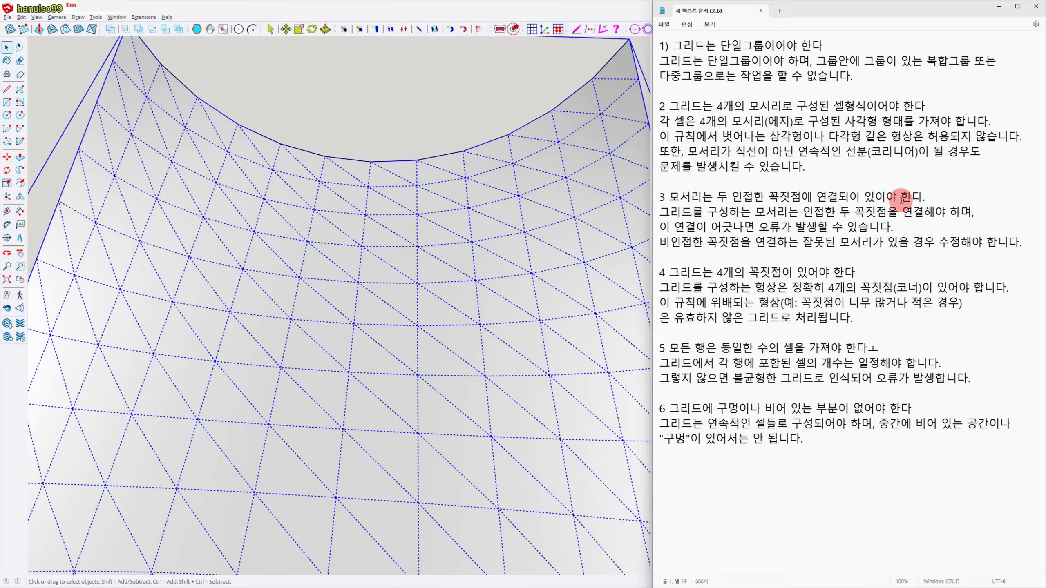
{"action": "scroll", "coordinate": [505, 299], "scroll_direction": "down", "scroll_amount": 10}
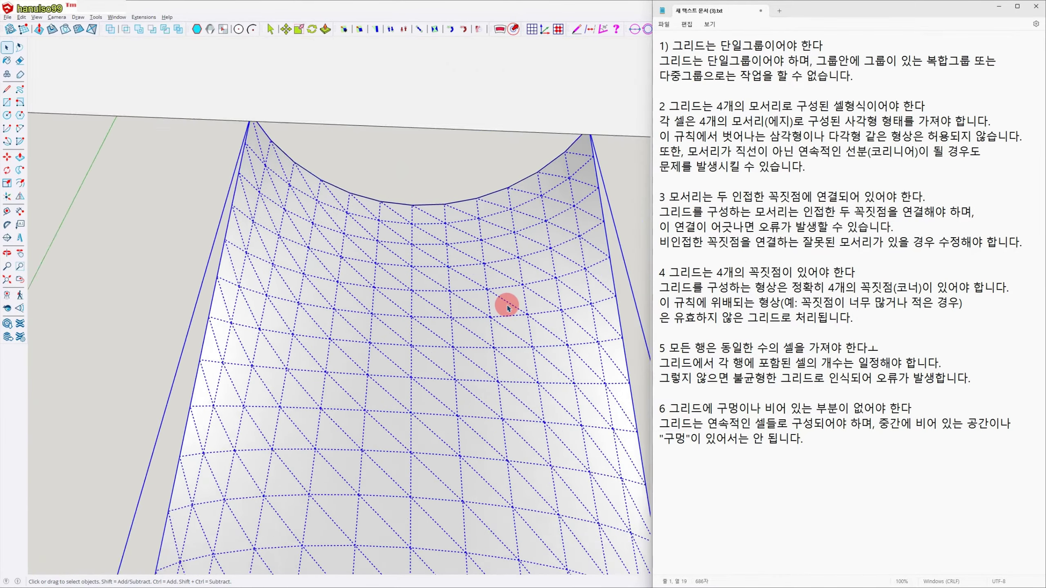
{"action": "mouse_move", "coordinate": [556, 428]}
{"action": "middle_mouse_down"}
{"action": "mouse_move", "coordinate": [567, 331]}
{"action": "mouse_move", "coordinate": [511, 350]}
{"action": "mouse_move", "coordinate": [444, 327]}
{"action": "mouse_move", "coordinate": [382, 282]}
{"action": "middle_mouse_up"}
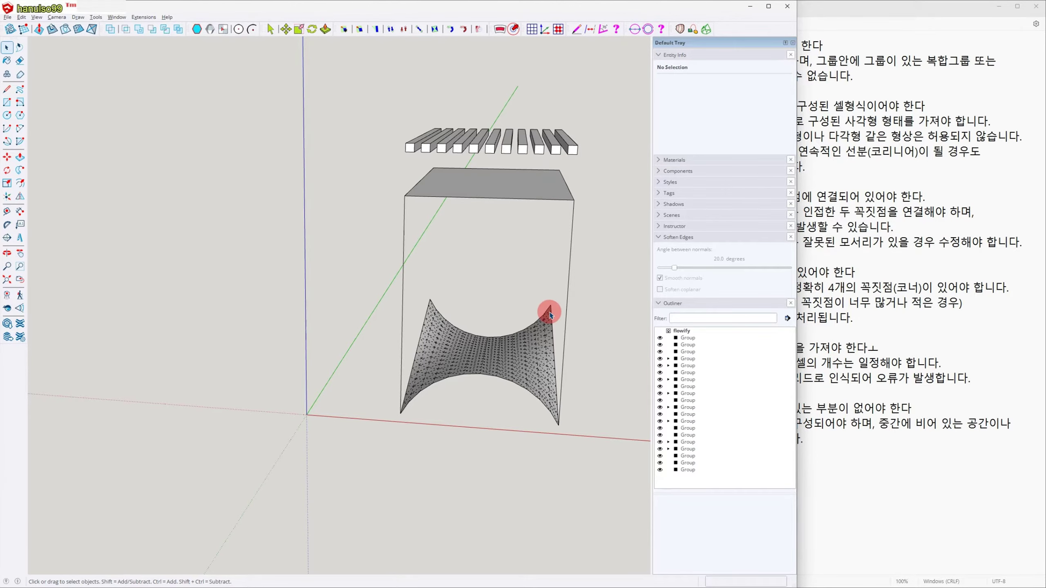
{"action": "scroll", "coordinate": [544, 444], "scroll_direction": "up", "scroll_amount": 6}
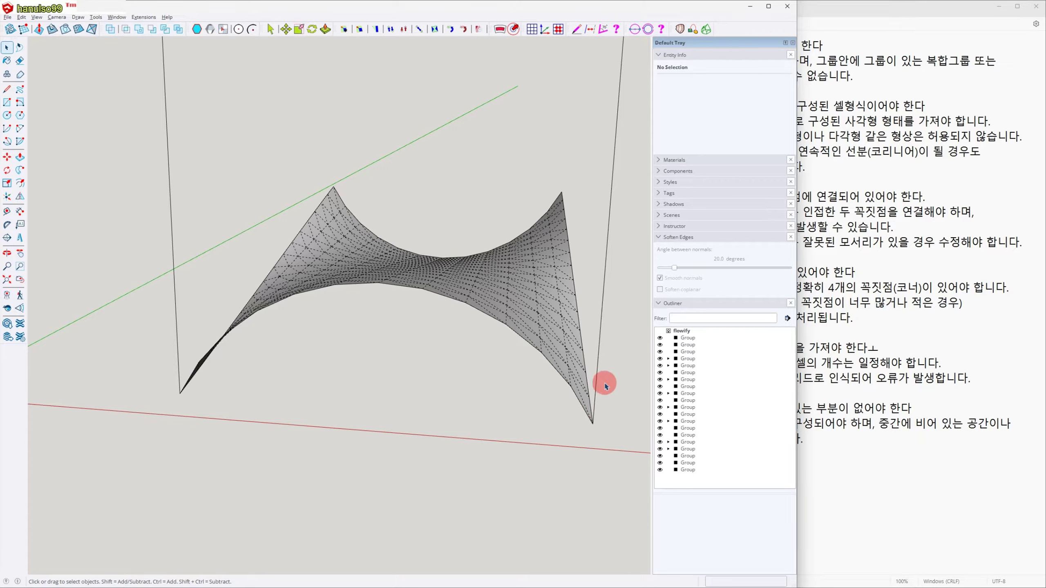
{"action": "scroll", "coordinate": [597, 414], "scroll_direction": "down", "scroll_amount": 6}
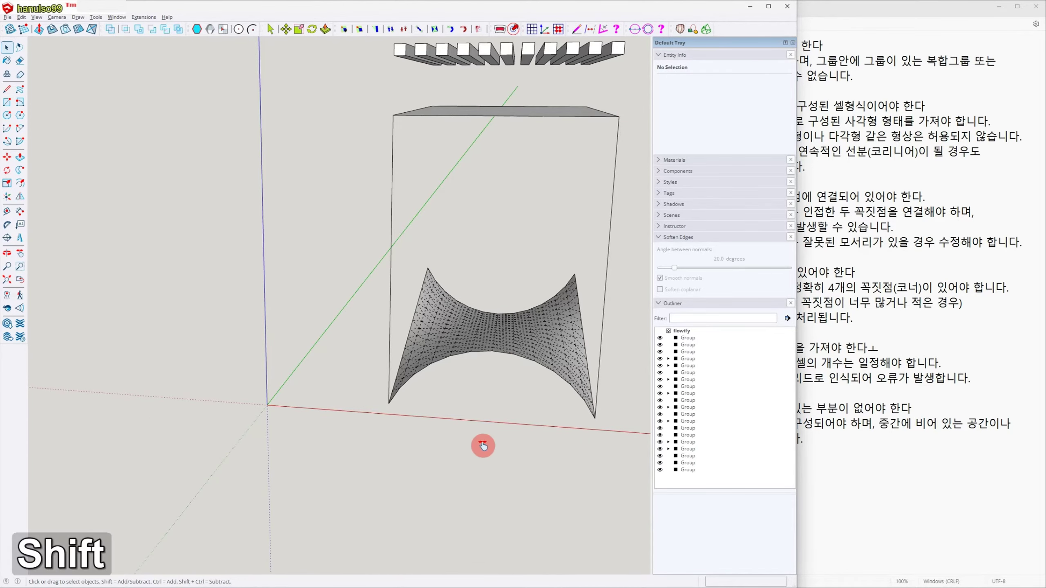
{"action": "middle_click_drag", "start_coordinate": [492, 447], "coordinate": [364, 458], "text": "shift"}
{"action": "left_click", "coordinate": [901, 464]}
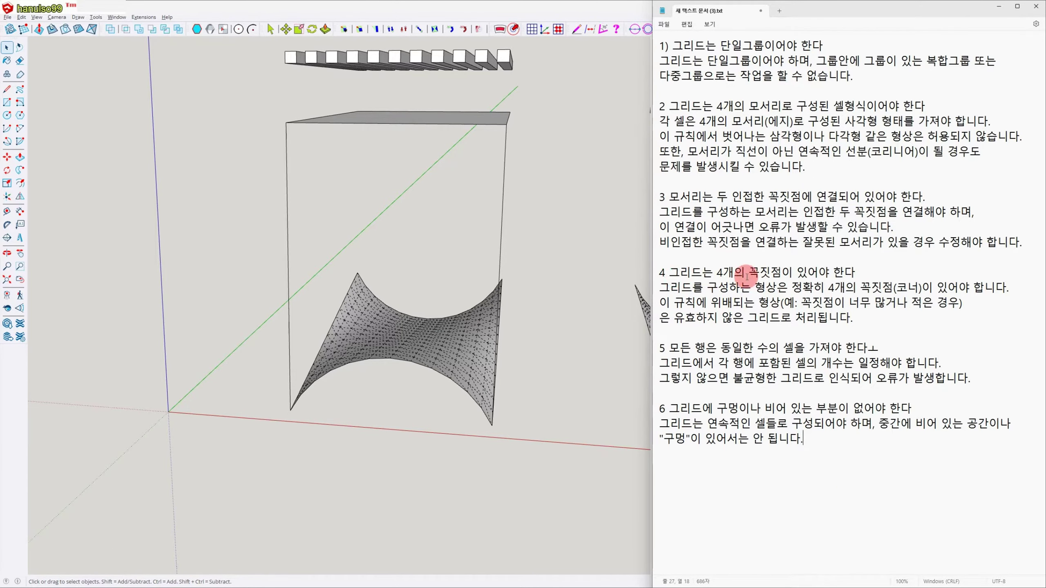
{"action": "mouse_move", "coordinate": [576, 374]}
{"action": "middle_mouse_down"}
{"action": "mouse_move", "coordinate": [590, 457]}
{"action": "mouse_move", "coordinate": [395, 286]}
{"action": "middle_mouse_up"}
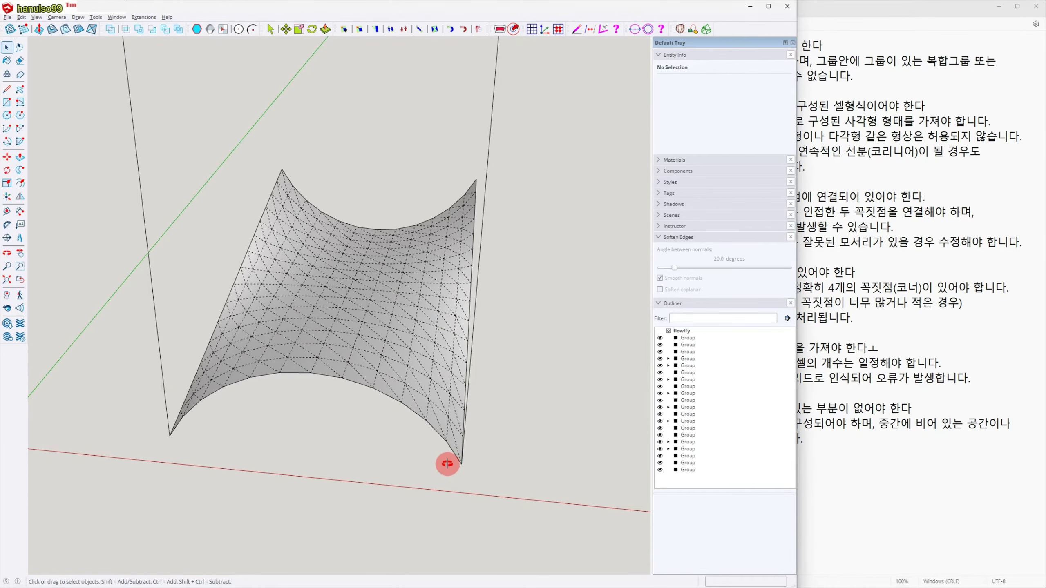
{"action": "middle_click_drag", "start_coordinate": [446, 460], "coordinate": [369, 374]}
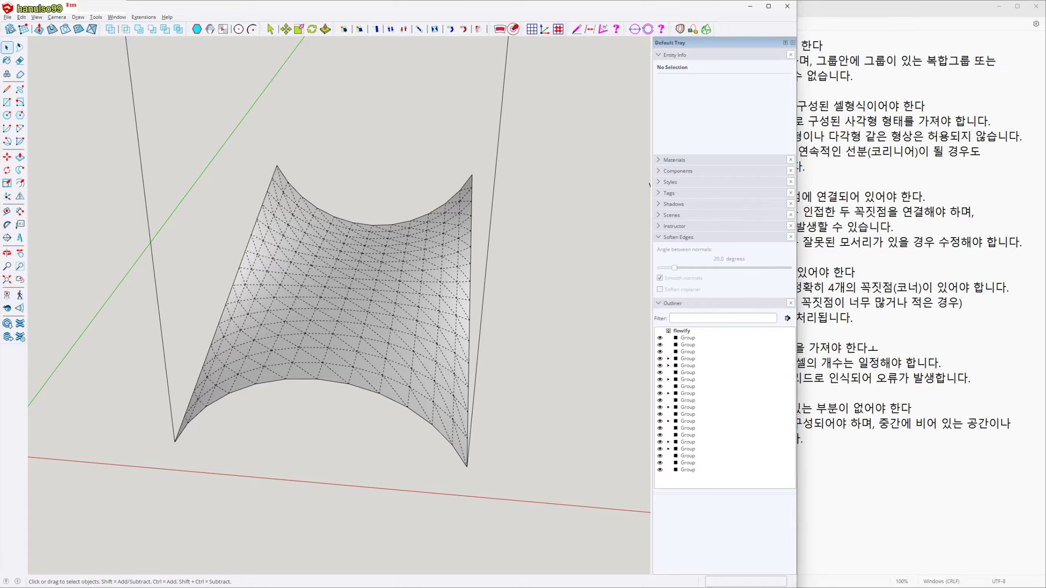
{"action": "scroll", "coordinate": [353, 343], "scroll_direction": "up", "scroll_amount": 3}
{"action": "mouse_move", "coordinate": [311, 333]}
{"action": "middle_mouse_down"}
{"action": "mouse_move", "coordinate": [355, 320]}
{"action": "mouse_move", "coordinate": [373, 367]}
{"action": "mouse_move", "coordinate": [361, 368]}
{"action": "middle_mouse_up"}
{"action": "scroll", "coordinate": [373, 367], "scroll_direction": "up", "scroll_amount": 1}
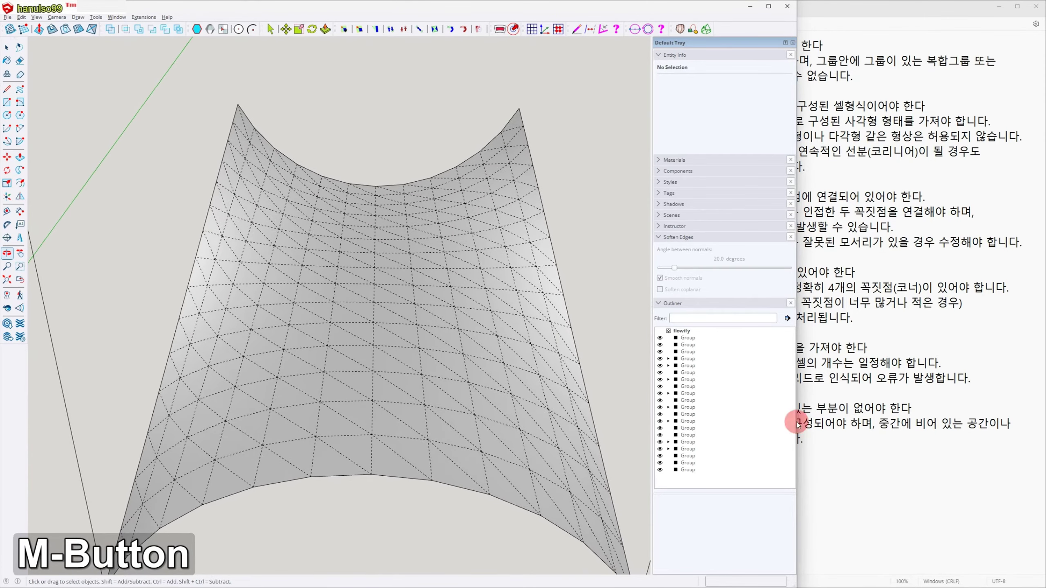
{"action": "left_click", "coordinate": [894, 448]}
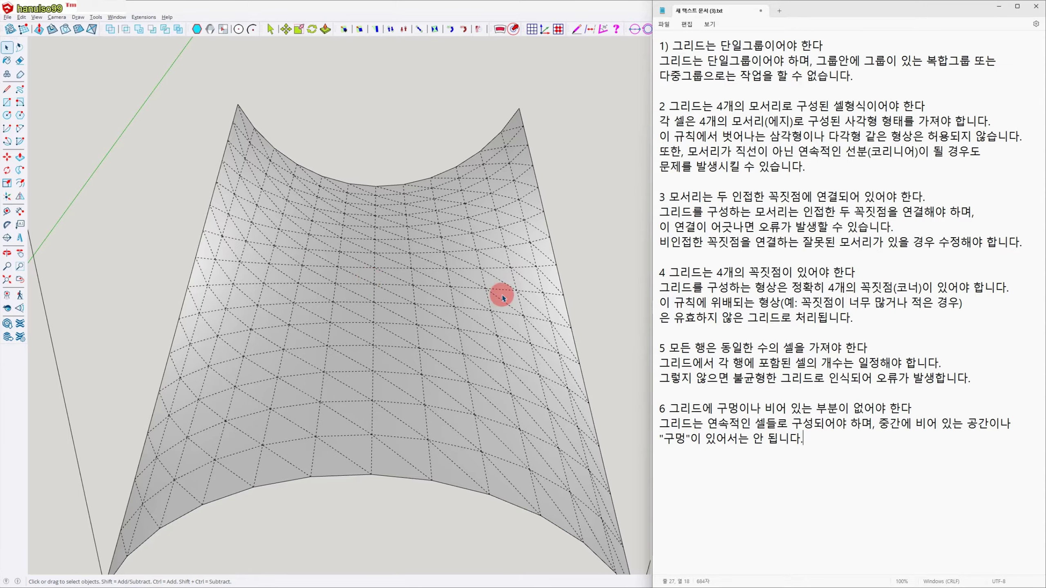
{"action": "left_click", "coordinate": [487, 365]}
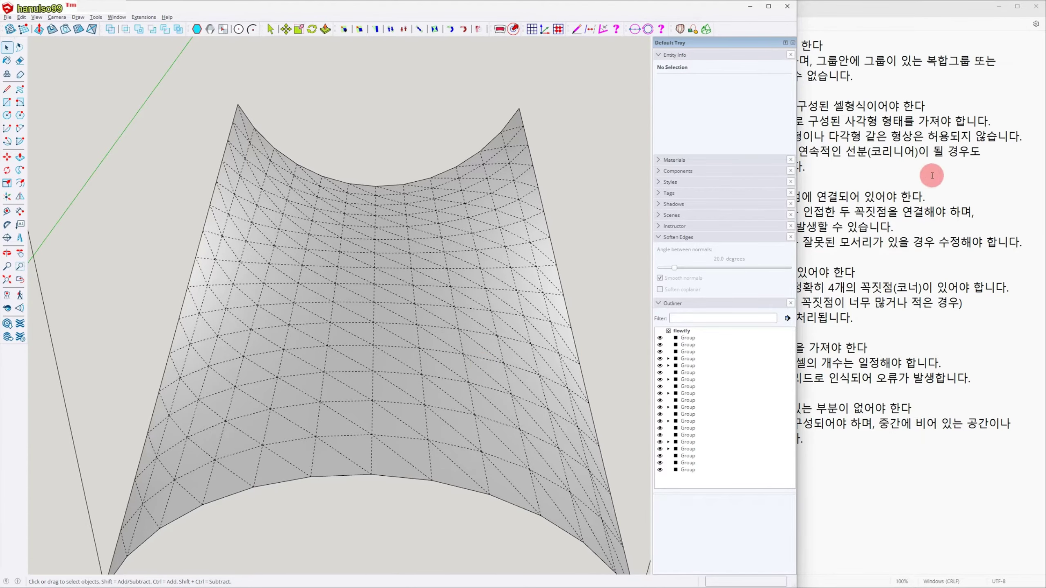
{"action": "left_click", "coordinate": [848, 24]}
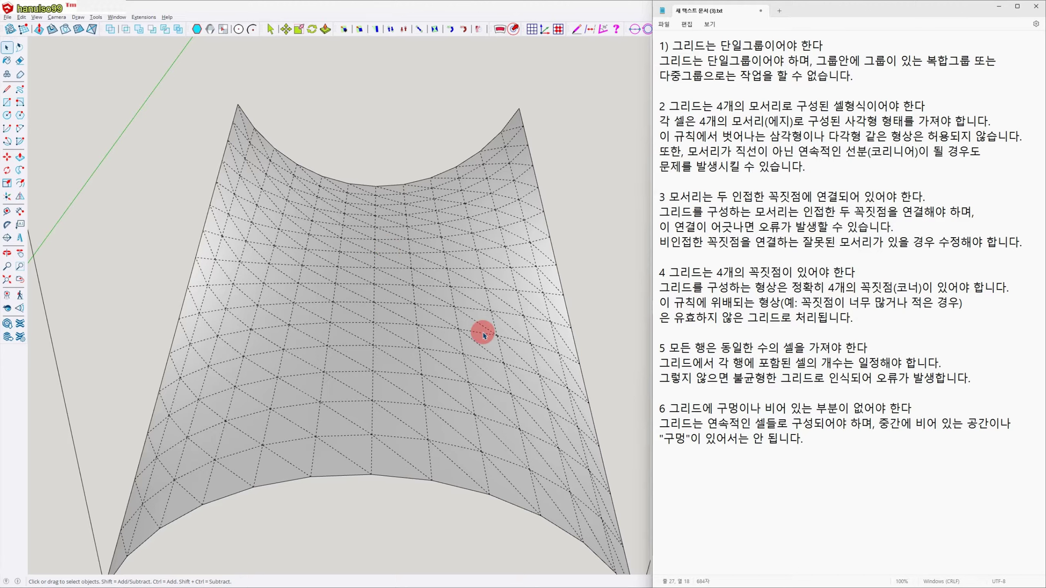
Step: Open the saddle surface group, delete one triangular face to make a hole, undo the deletion and leave the group
{"action": "left_click", "coordinate": [469, 324]}
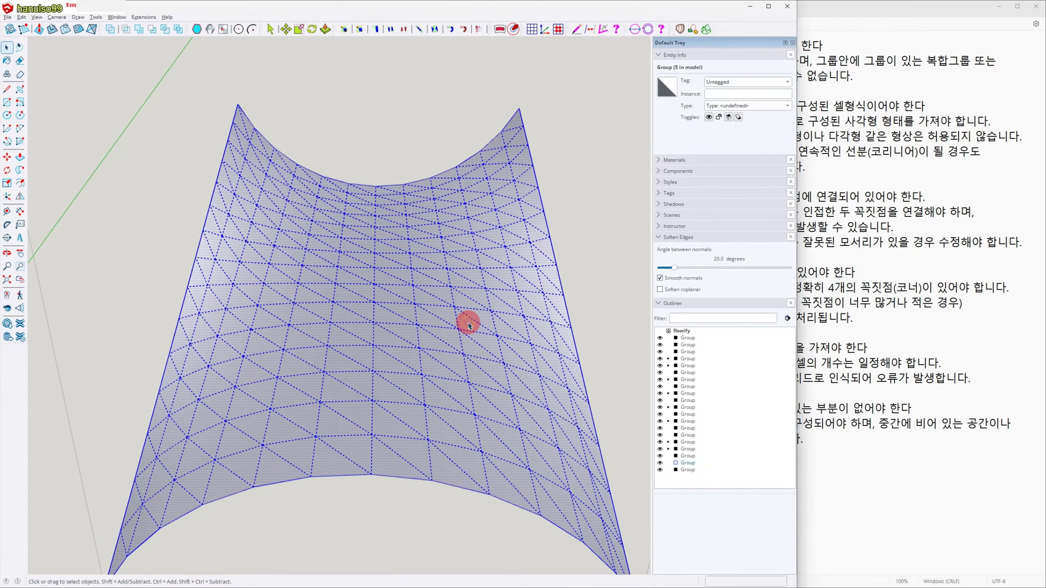
{"action": "double_click", "coordinate": [468, 324]}
{"action": "left_click", "coordinate": [474, 323]}
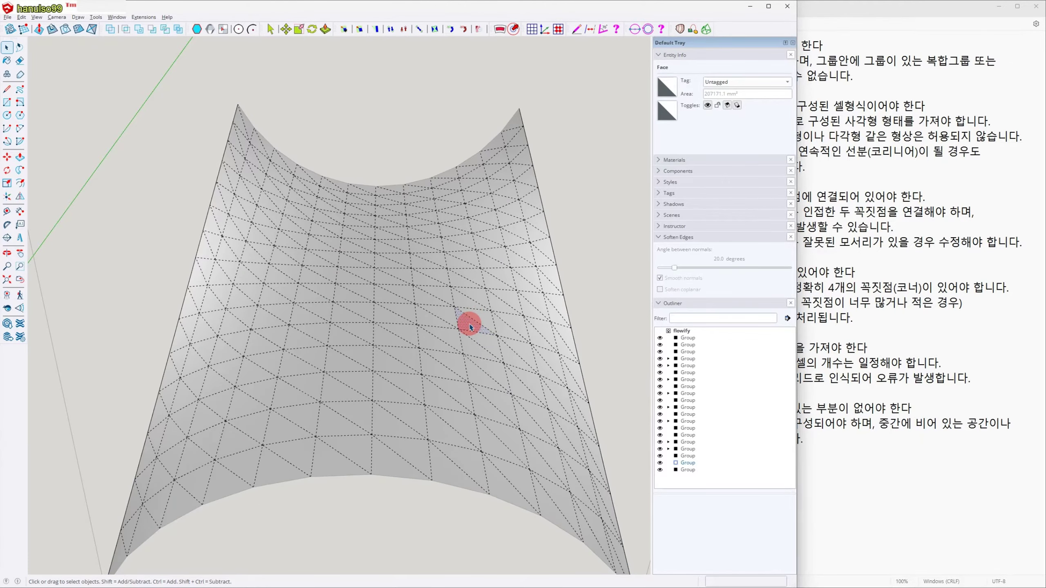
{"action": "key", "text": "Delete"}
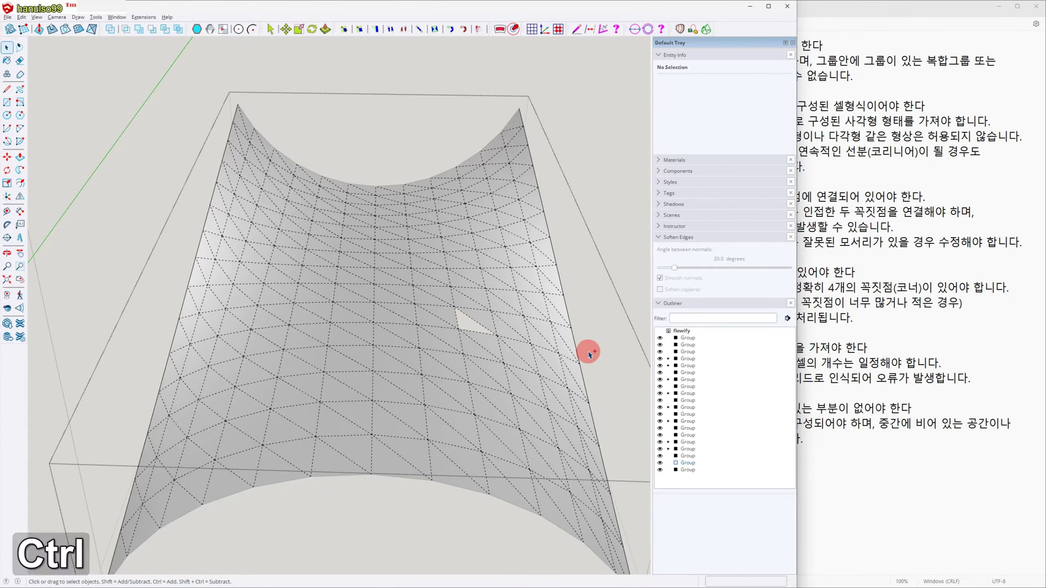
{"action": "key", "text": "ctrl+z"}
{"action": "left_click", "coordinate": [627, 239]}
{"action": "left_click", "coordinate": [866, 460]}
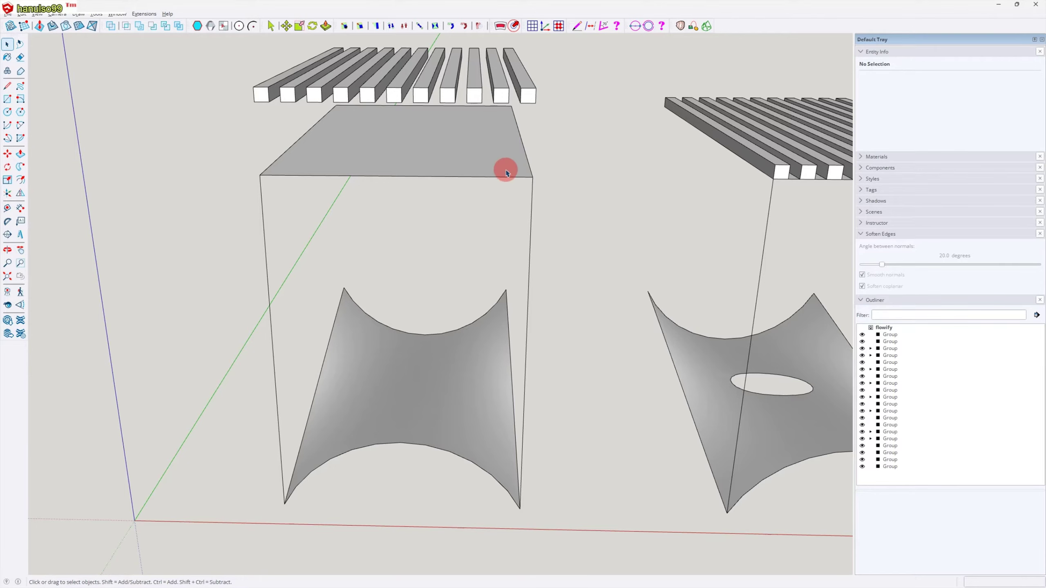
Step: Inspect the flat grid above the saddle surface and a vertical edge inside the connecting-line group
{"action": "left_click", "coordinate": [490, 160]}
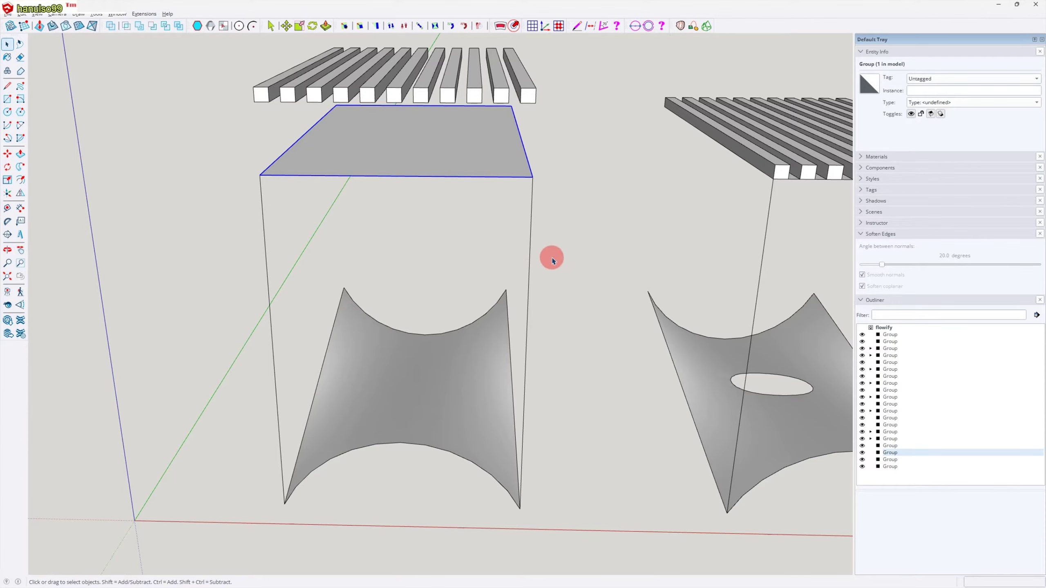
{"action": "left_click", "coordinate": [528, 254]}
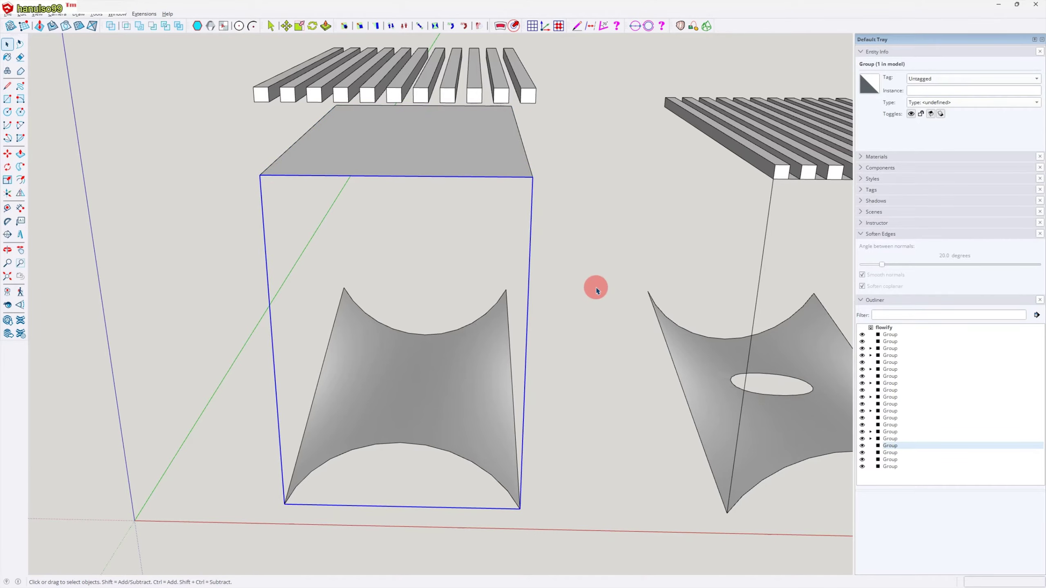
{"action": "key", "text": "Return"}
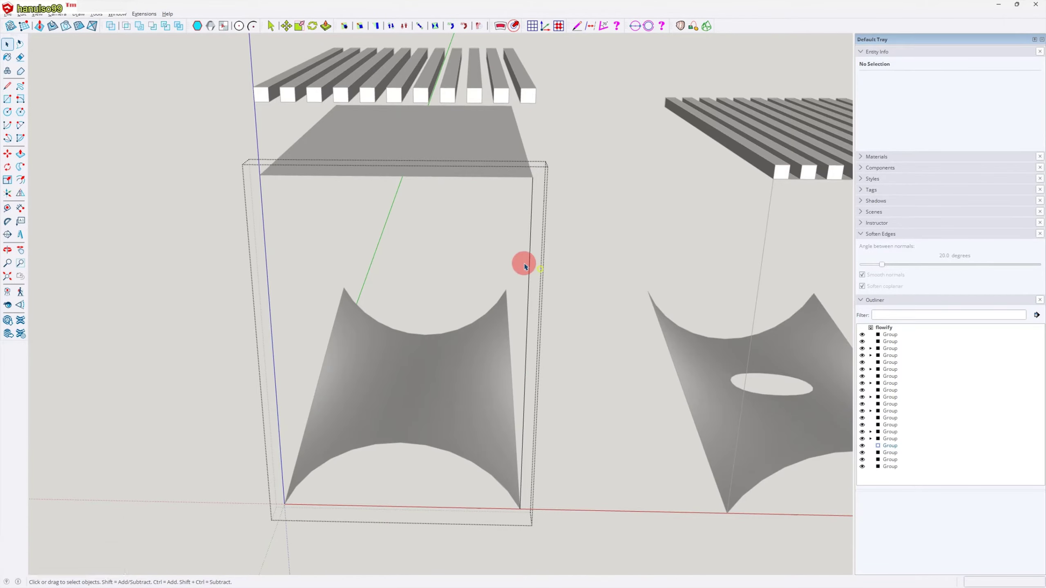
{"action": "left_click", "coordinate": [271, 292]}
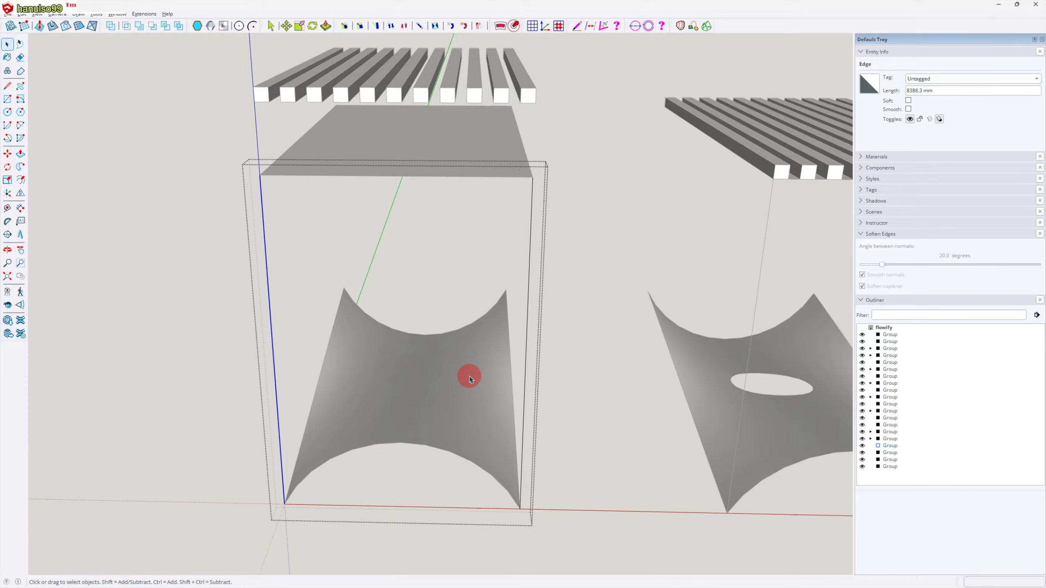
{"action": "left_click", "coordinate": [586, 354]}
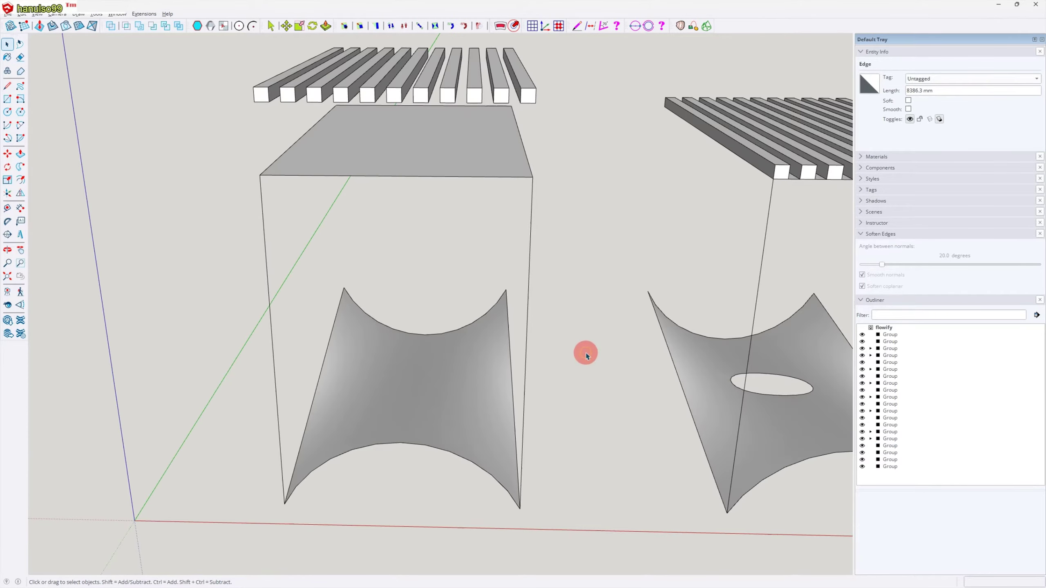
Step: Select the saddle surface, flat grid, connecting lines and slatted bars in turn to examine them as individual groups
{"action": "left_click", "coordinate": [458, 406]}
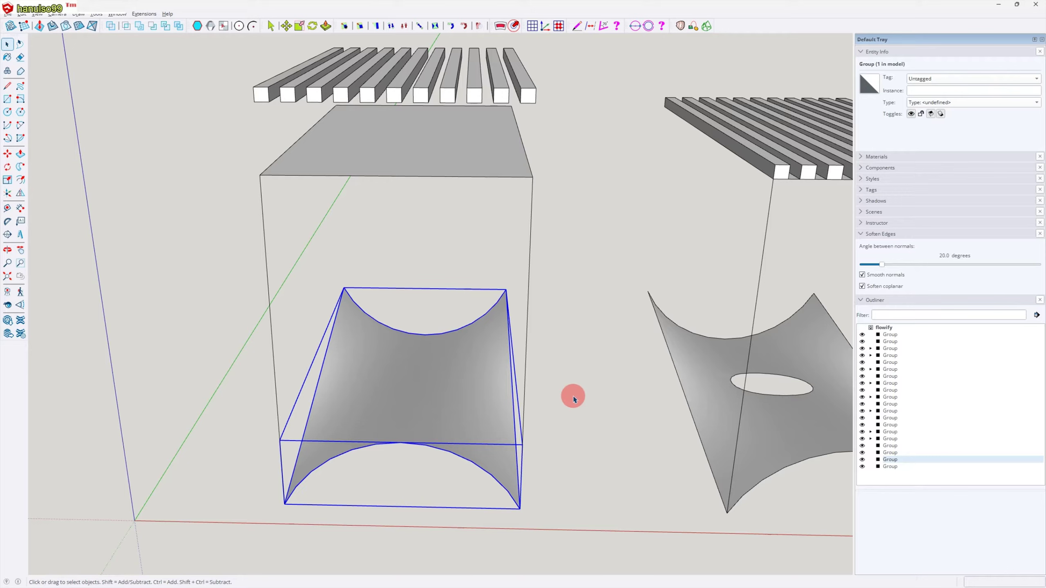
{"action": "left_click", "coordinate": [405, 170]}
{"action": "left_click", "coordinate": [268, 306]}
{"action": "left_click", "coordinate": [384, 381]}
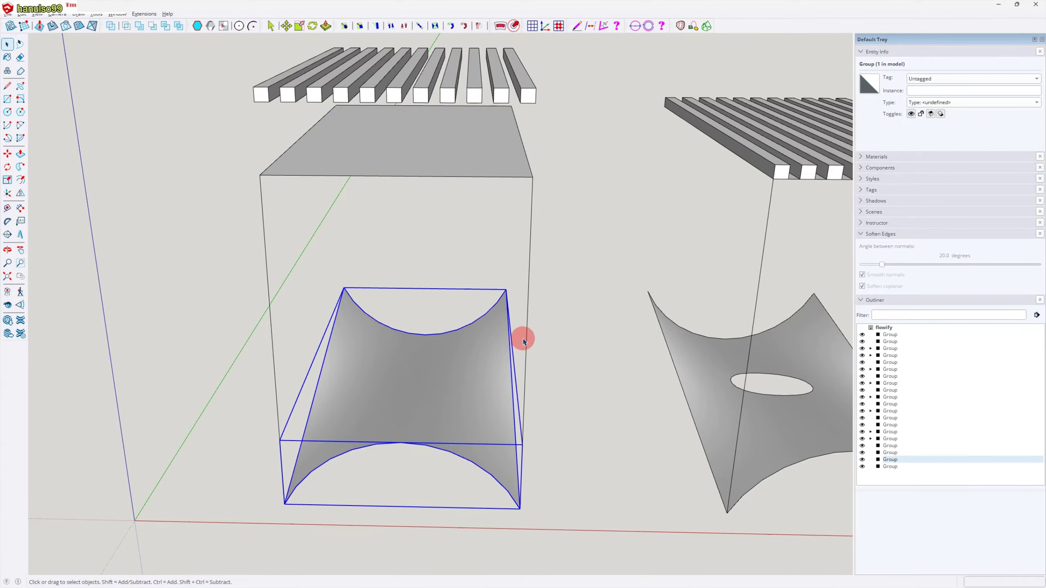
{"action": "left_click", "coordinate": [566, 300]}
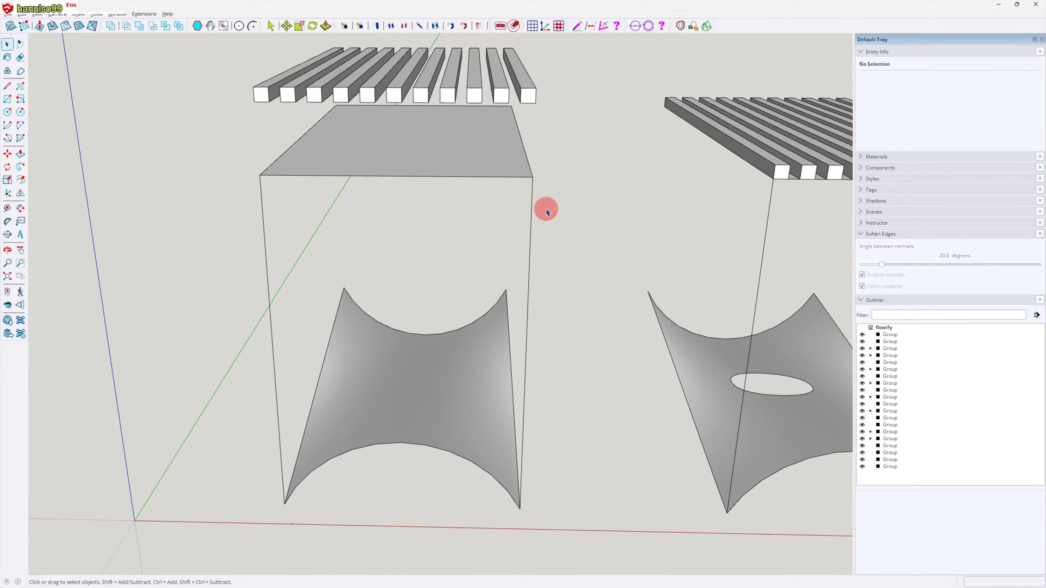
{"action": "left_click", "coordinate": [501, 88]}
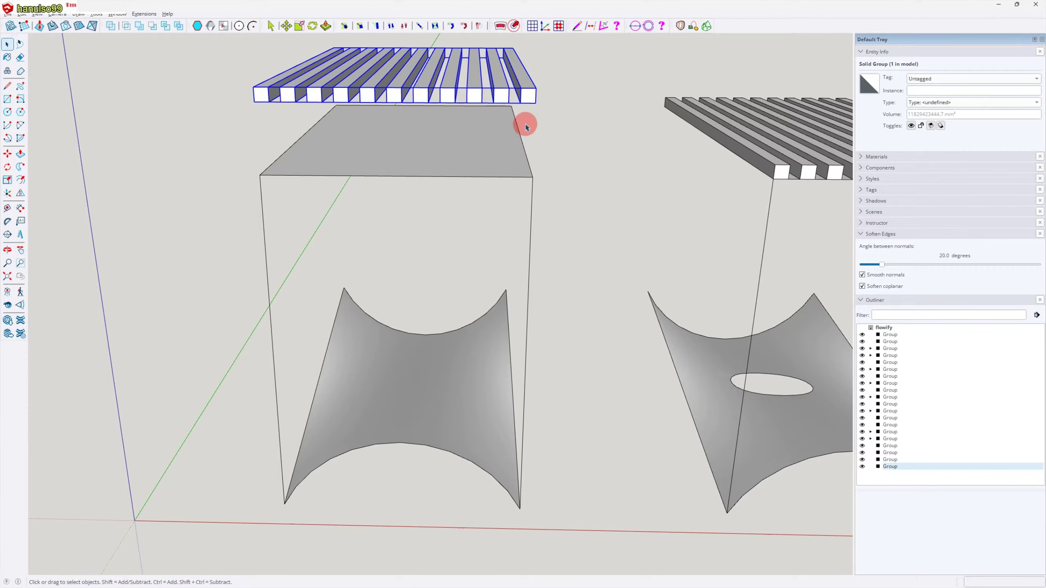
{"action": "left_click", "coordinate": [447, 164]}
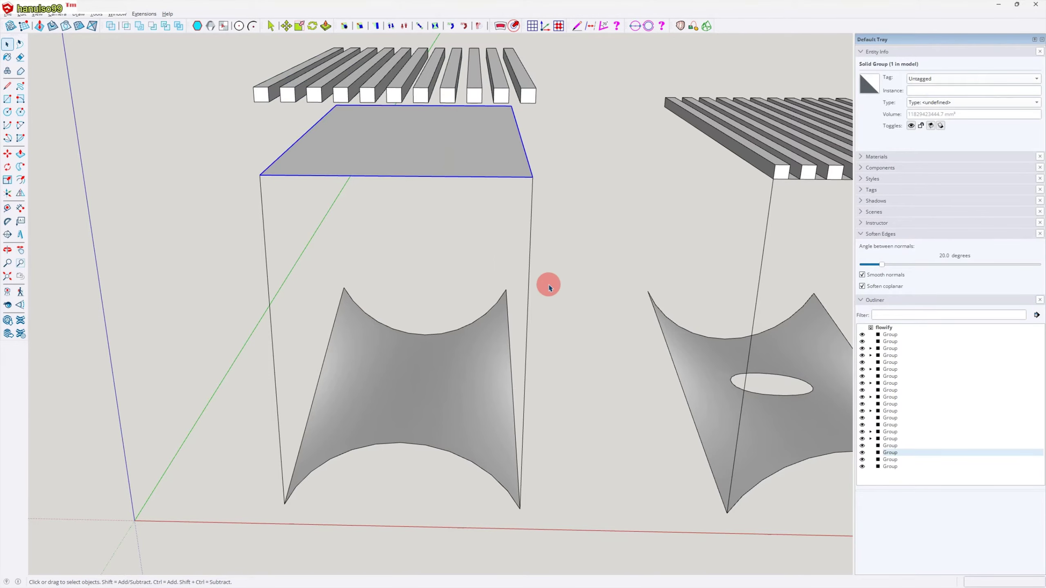
{"action": "left_click", "coordinate": [498, 327]}
{"action": "left_click", "coordinate": [473, 352]}
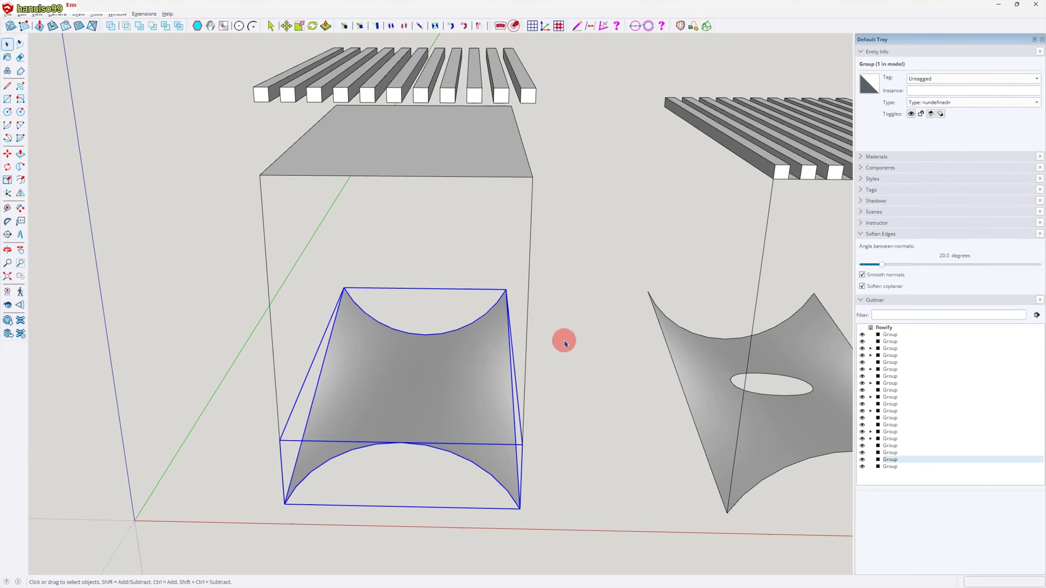
{"action": "middle_click", "coordinate": [563, 340]}
{"action": "left_click", "coordinate": [475, 94]}
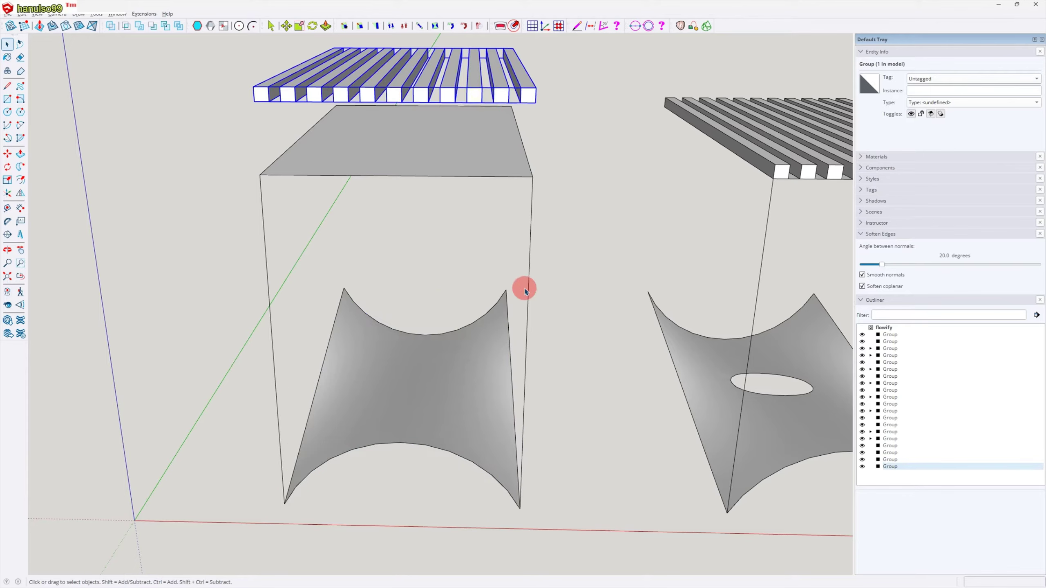
Step: Combine the flat grid, connecting lines and saddle surface into one group, leaving out the slatted bars
{"action": "middle_click_drag", "start_coordinate": [525, 291], "coordinate": [546, 327]}
{"action": "left_click_drag", "start_coordinate": [229, 108], "coordinate": [572, 485]}
{"action": "right_click", "coordinate": [469, 399]}
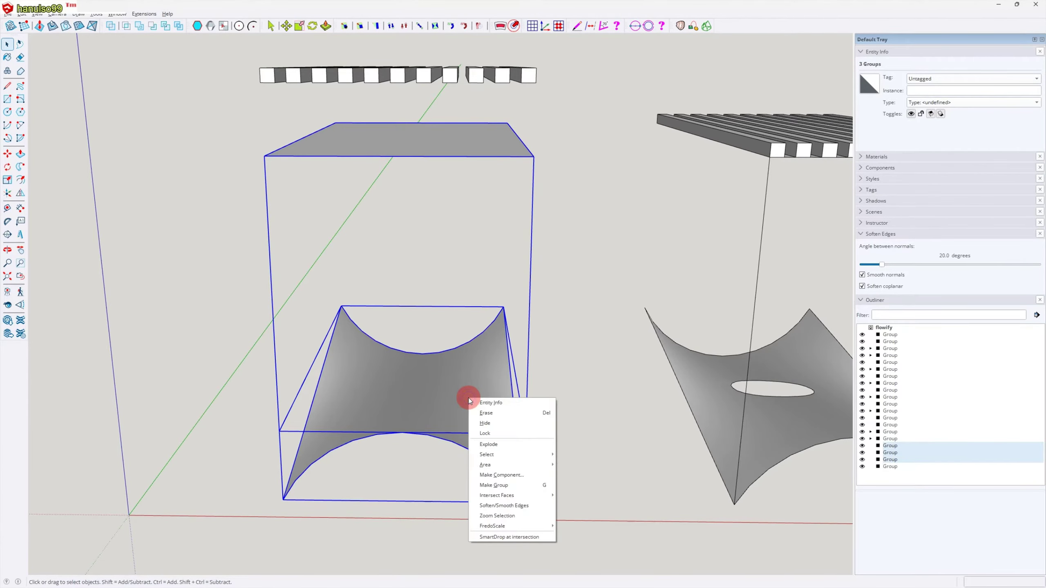
{"action": "left_click", "coordinate": [498, 485]}
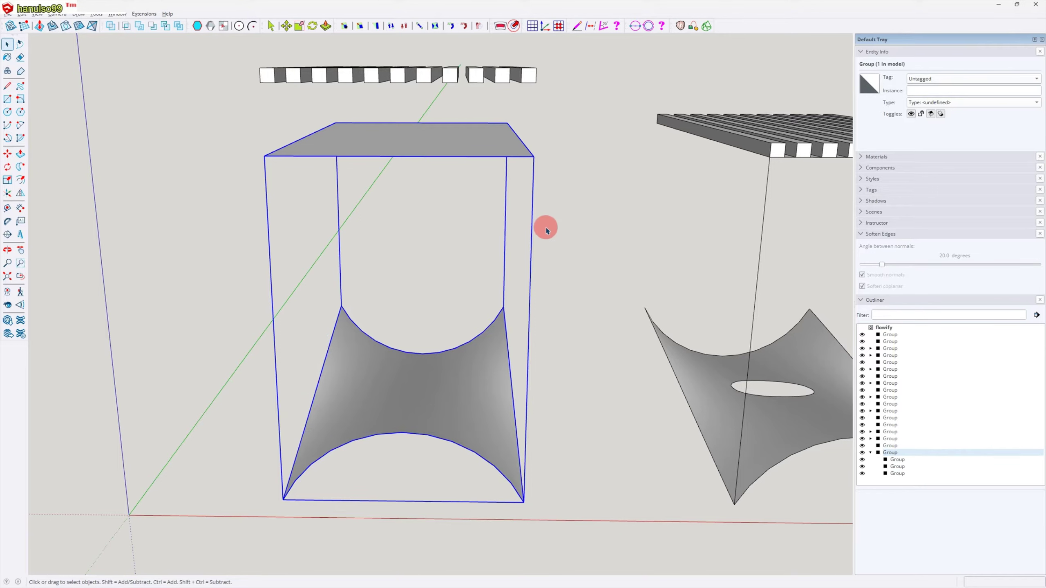
{"action": "left_click", "coordinate": [568, 210]}
Step: Check the slatted bars and the combined grid group as two separate selections, and clear the selection
{"action": "left_click", "coordinate": [468, 77]}
{"action": "left_click", "coordinate": [481, 138]}
{"action": "middle_click_drag", "start_coordinate": [551, 243], "coordinate": [575, 271]}
{"action": "left_click", "coordinate": [575, 271]}
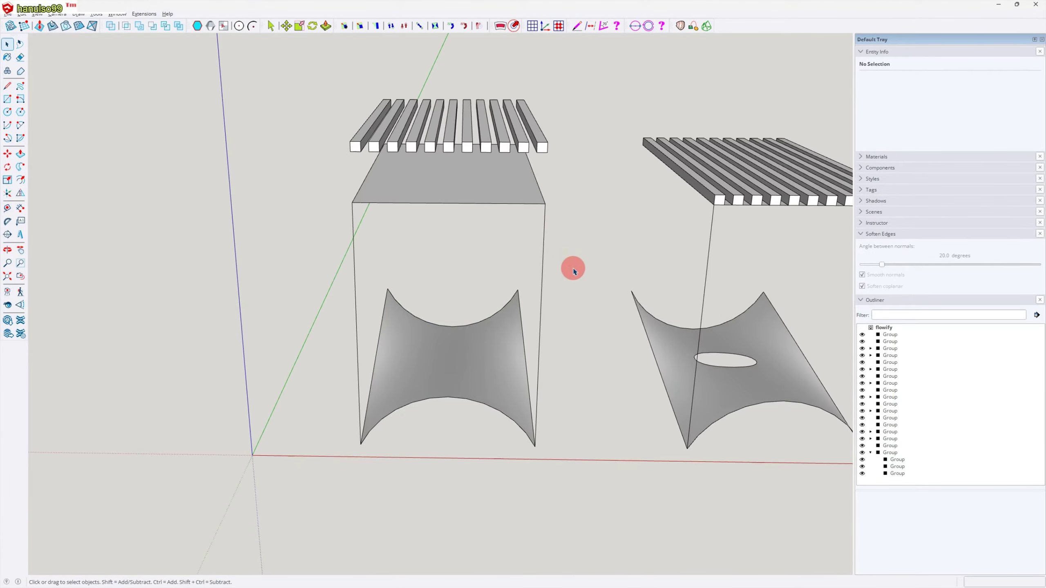
Step: Flow the raised slatted bars onto the first saddle surface with Flowify and inspect the result from a low angle
{"action": "left_click_drag", "start_coordinate": [309, 71], "coordinate": [602, 478]}
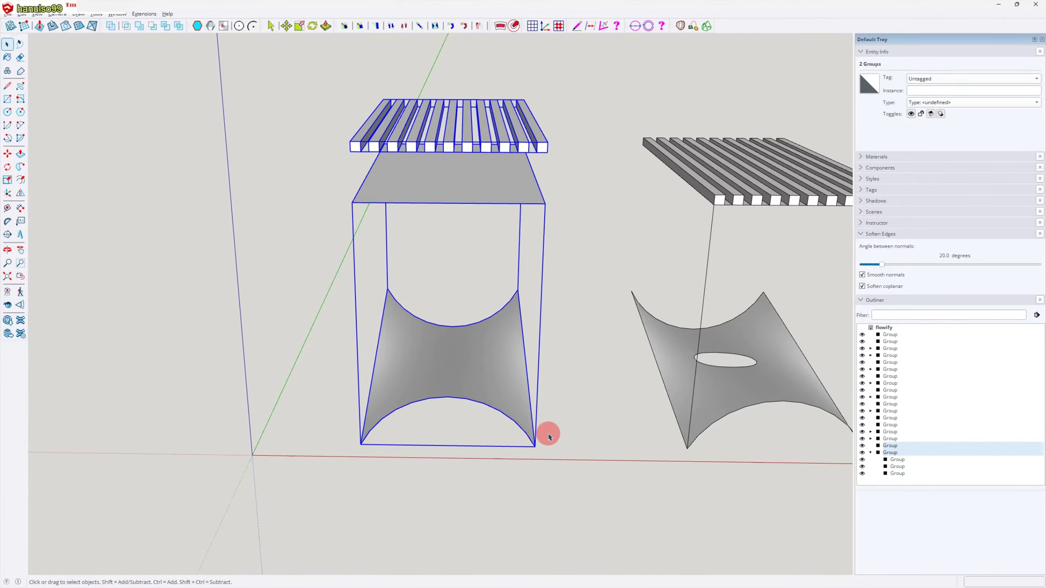
{"action": "middle_click_drag", "start_coordinate": [564, 370], "coordinate": [529, 311]}
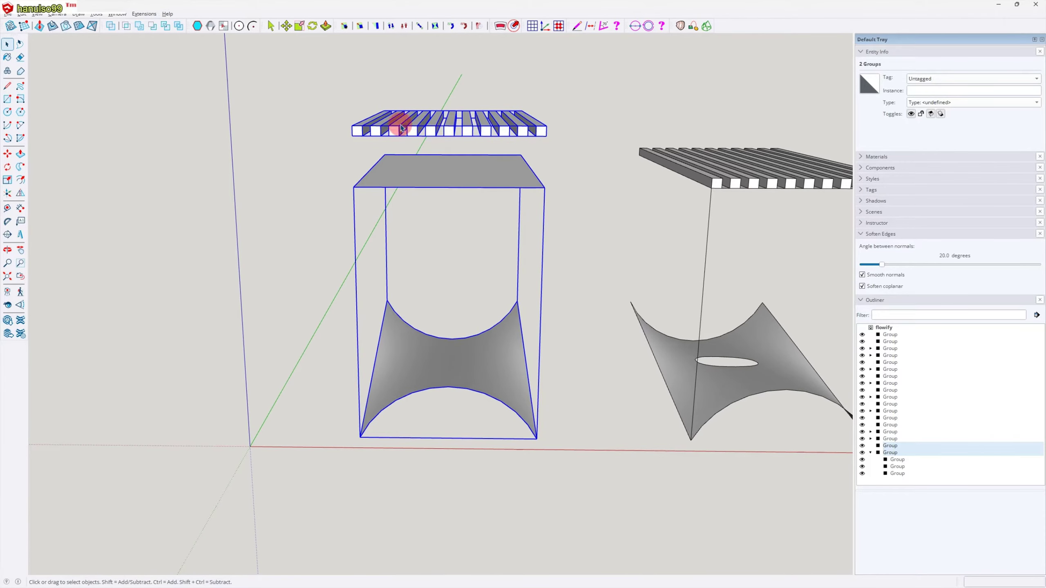
{"action": "left_click", "coordinate": [144, 13]}
{"action": "mouse_move", "coordinate": [155, 55]}
{"action": "left_click", "coordinate": [218, 56]}
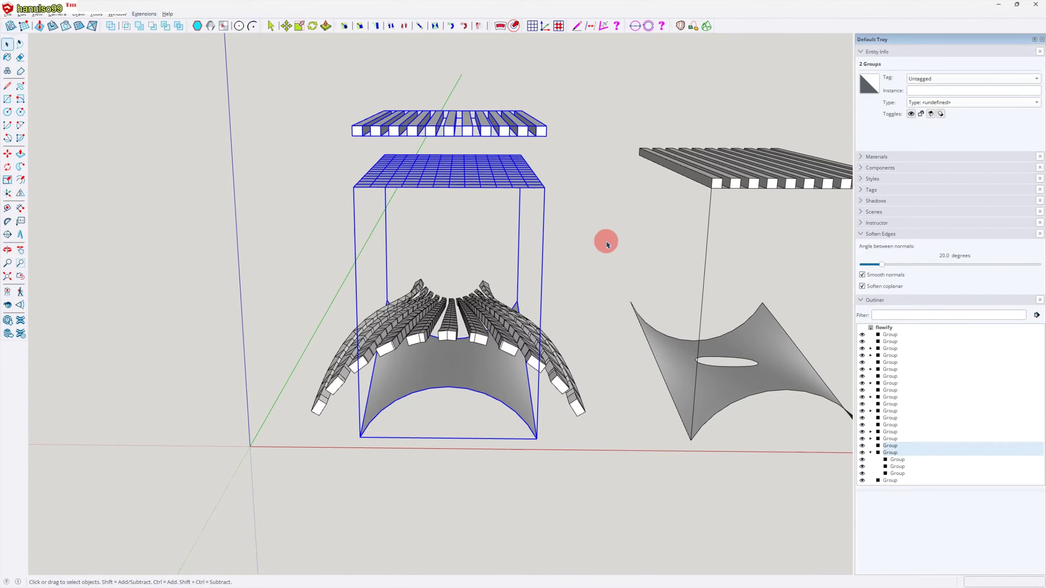
{"action": "left_click", "coordinate": [592, 264]}
{"action": "middle_click_drag", "start_coordinate": [478, 391], "coordinate": [488, 305]}
{"action": "middle_click_drag", "start_coordinate": [478, 352], "coordinate": [389, 201]}
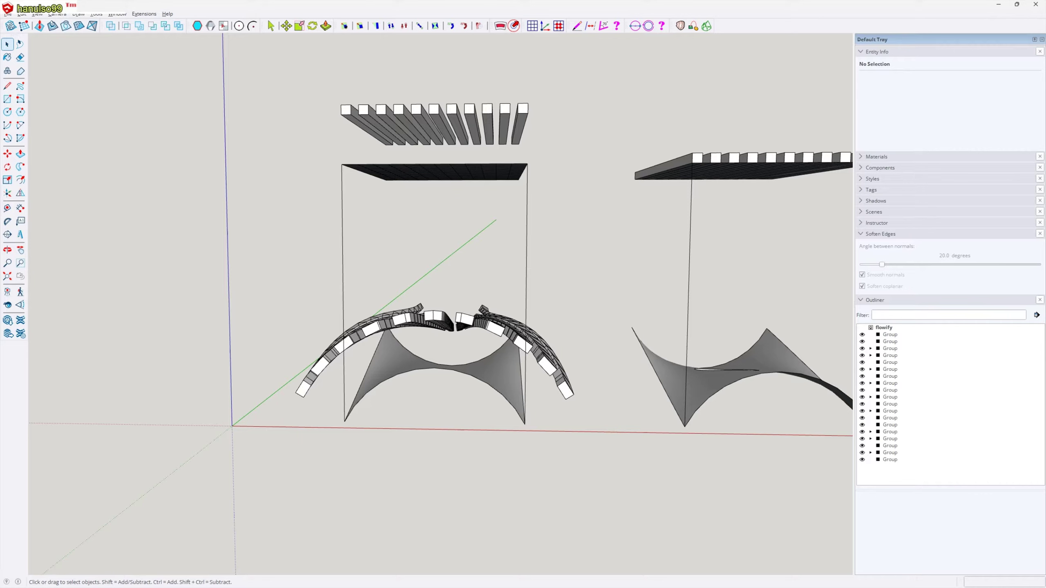
Step: Delete the flowed bars and move the original slatted bars straight down onto the flat grid
{"action": "left_click", "coordinate": [547, 367]}
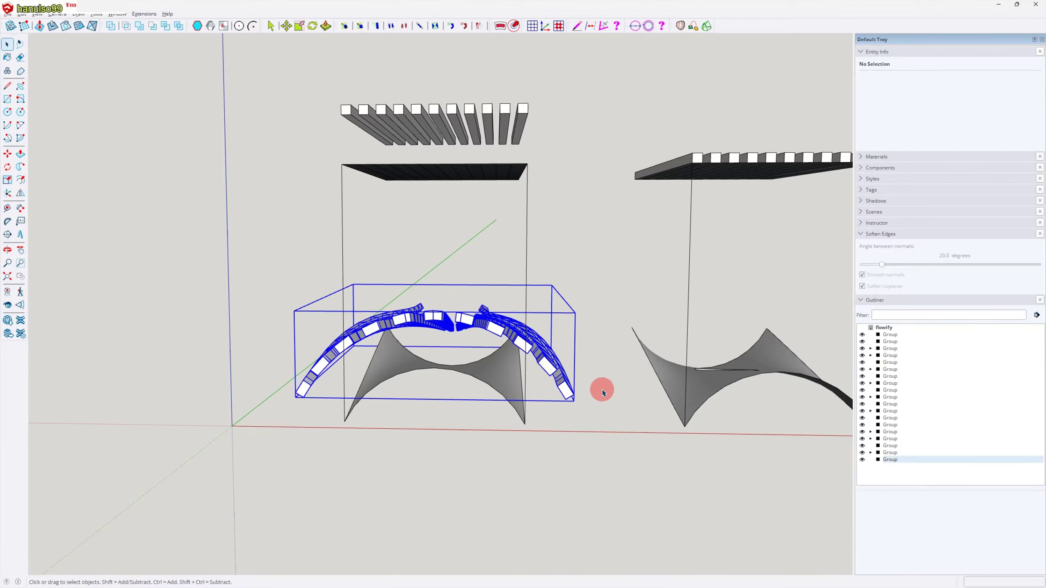
{"action": "key", "text": "Delete"}
{"action": "left_click", "coordinate": [349, 122]}
{"action": "key", "text": "m"}
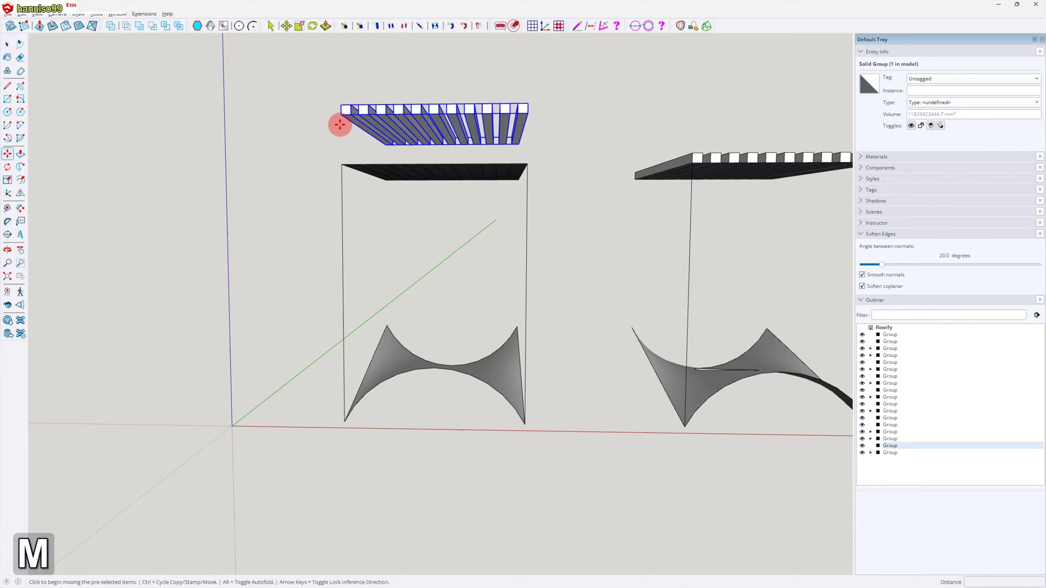
{"action": "left_click_drag", "start_coordinate": [339, 119], "coordinate": [339, 166]}
{"action": "key", "text": "space"}
{"action": "left_click", "coordinate": [330, 193]}
Step: Flow the lowered slatted bars onto the first saddle surface with Flowify using the bars and the grid group
{"action": "left_click_drag", "start_coordinate": [276, 128], "coordinate": [599, 465]}
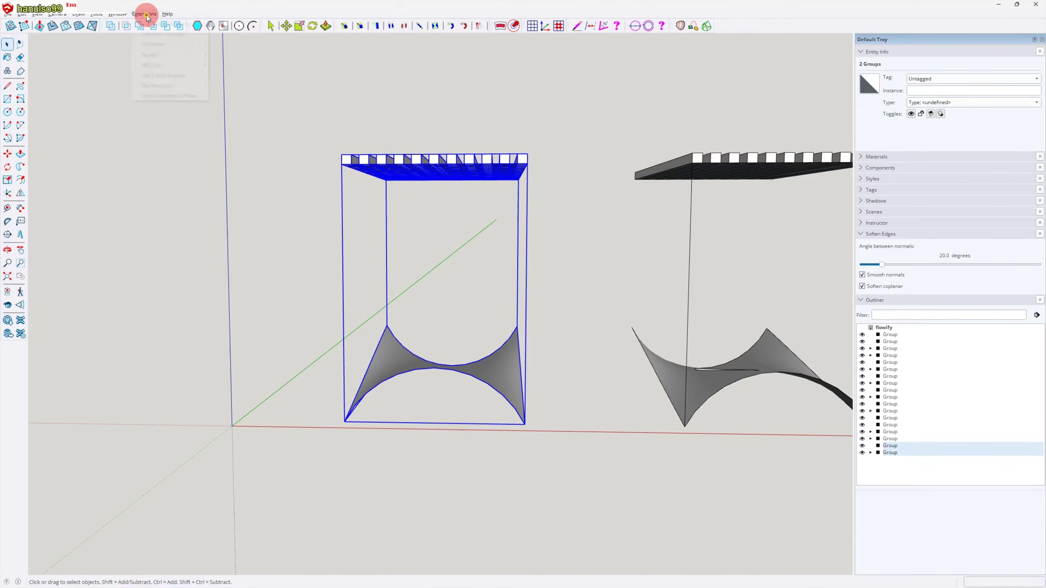
{"action": "mouse_move", "coordinate": [156, 54]}
{"action": "left_click", "coordinate": [223, 54]}
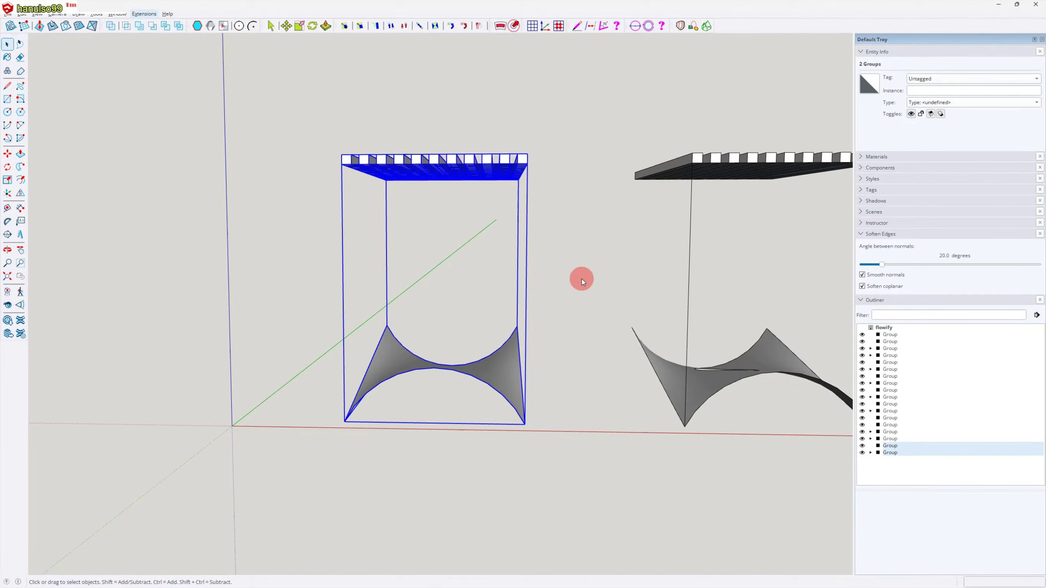
{"action": "left_click", "coordinate": [580, 345]}
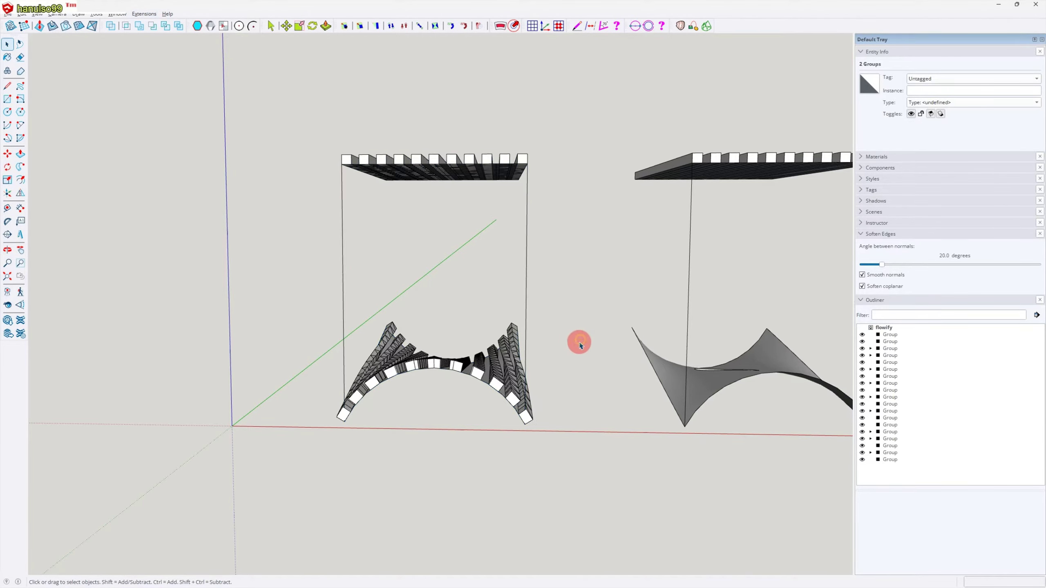
Step: Soften the coplanar edges of the newly flowed bars on the saddle surface
{"action": "left_click", "coordinate": [483, 374]}
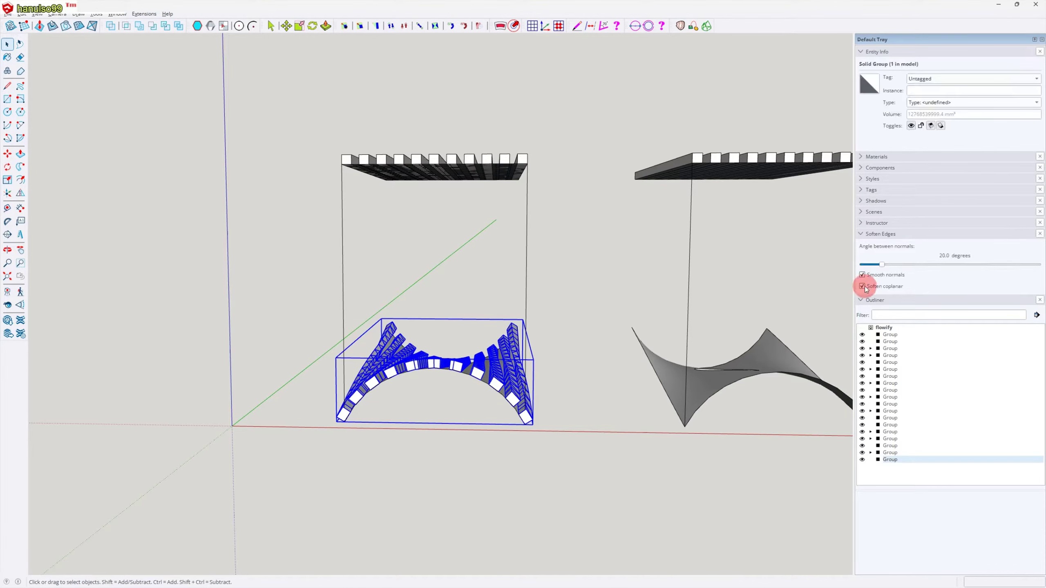
{"action": "left_click", "coordinate": [864, 288]}
{"action": "left_click", "coordinate": [567, 426]}
{"action": "mouse_move", "coordinate": [525, 430]}
{"action": "middle_mouse_down"}
{"action": "mouse_move", "coordinate": [522, 474]}
{"action": "mouse_move", "coordinate": [514, 440]}
{"action": "middle_mouse_up"}
{"action": "scroll", "coordinate": [510, 419], "scroll_direction": "up", "scroll_amount": 4}
{"action": "middle_click_drag", "start_coordinate": [449, 440], "coordinate": [597, 420]}
{"action": "left_click", "coordinate": [566, 186]}
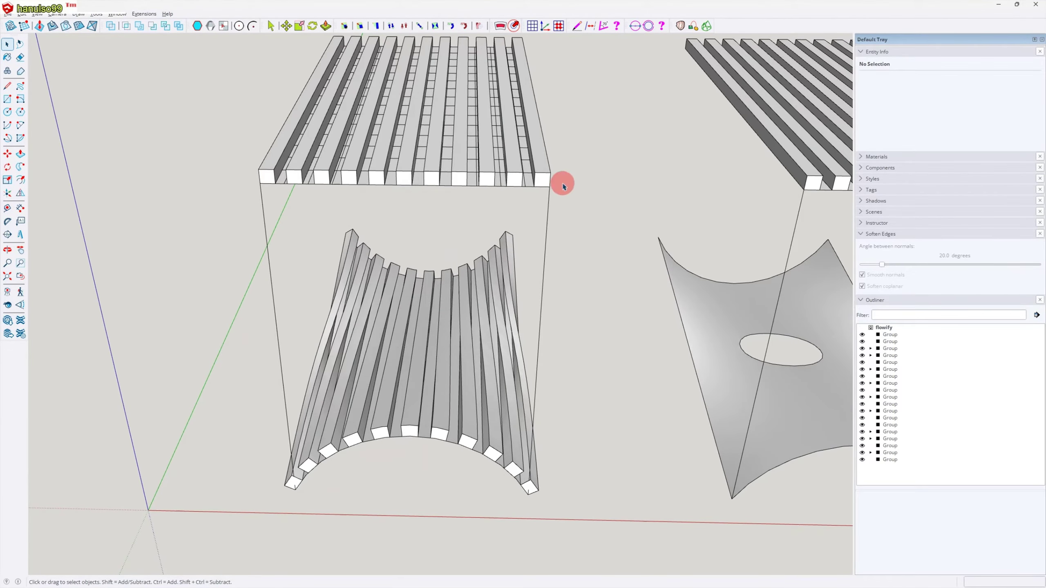
Step: Hide the original and flowed bars and show hidden geometry to compare the flat grid with the saddle surface's mesh
{"action": "left_click", "coordinate": [544, 181]}
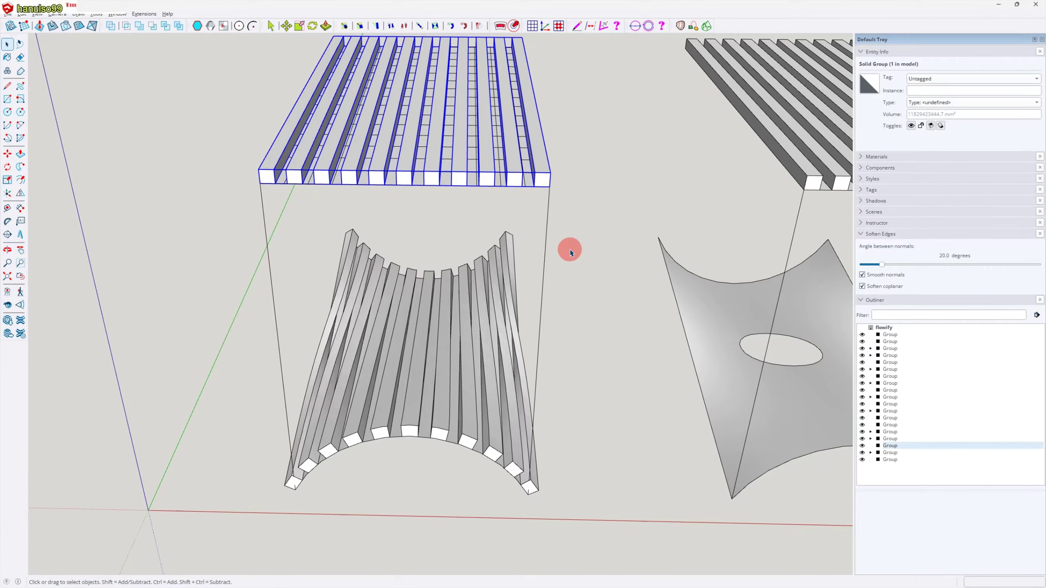
{"action": "key", "text": "d"}
{"action": "left_click", "coordinate": [470, 418]}
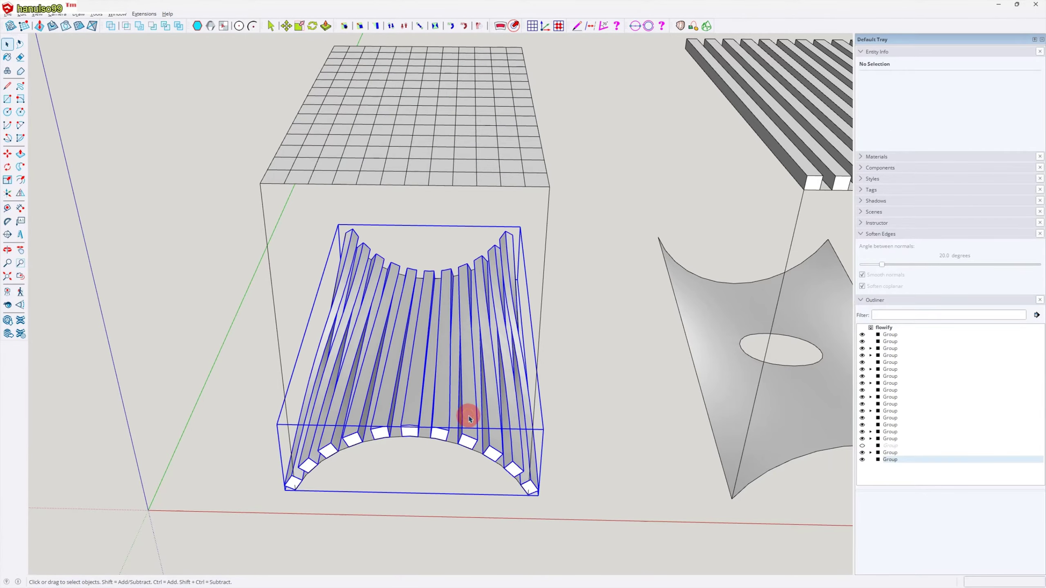
{"action": "key", "text": "d"}
{"action": "key", "text": "h"}
{"action": "middle_click_drag", "start_coordinate": [556, 420], "coordinate": [437, 259]}
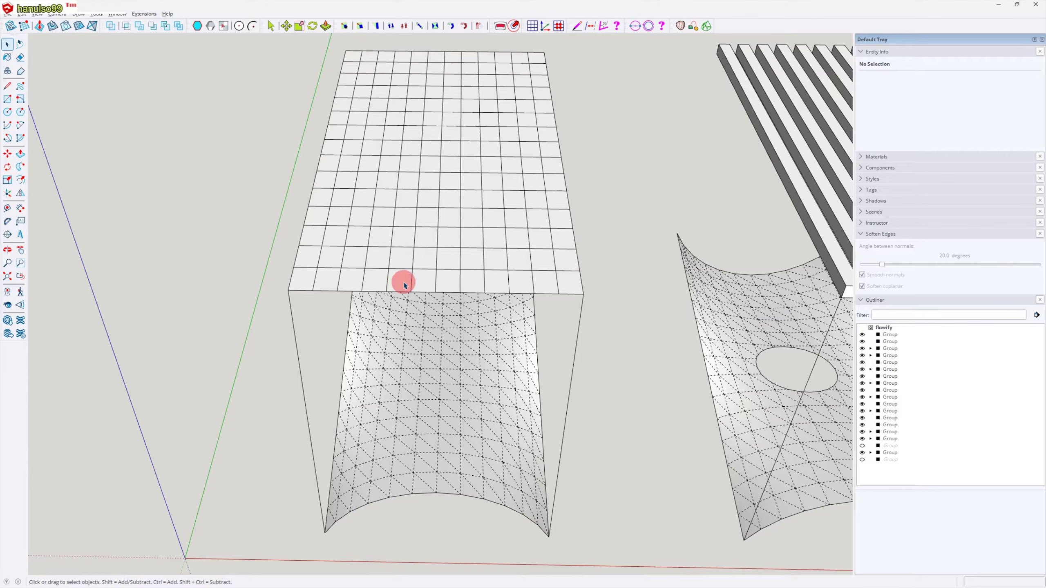
{"action": "middle_click_drag", "start_coordinate": [408, 419], "coordinate": [362, 435]}
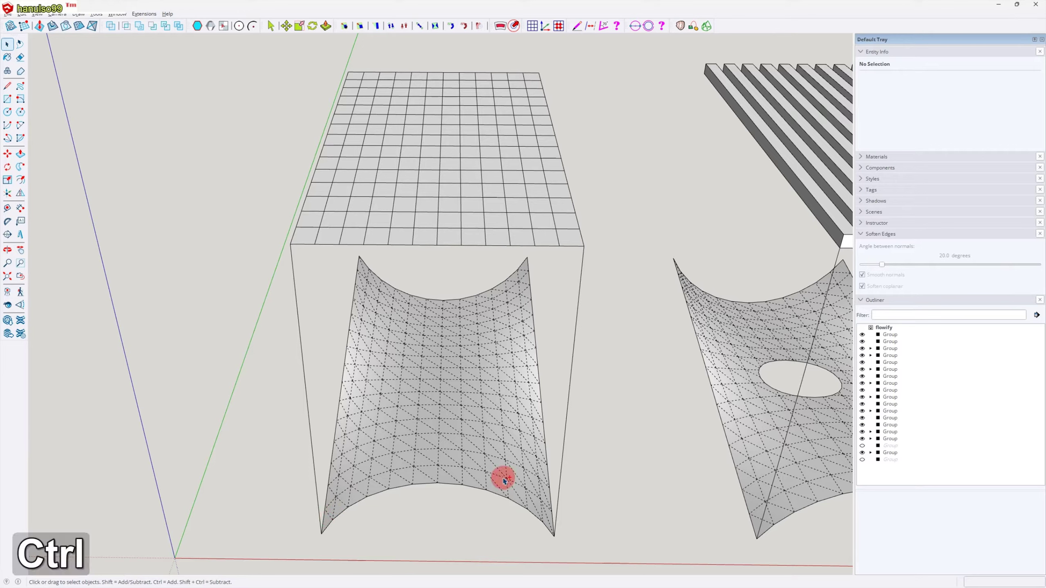
Step: Unhide both sets of bars and examine the hidden geometry of the flowed bars from several angles
{"action": "key", "text": "ctrl+w"}
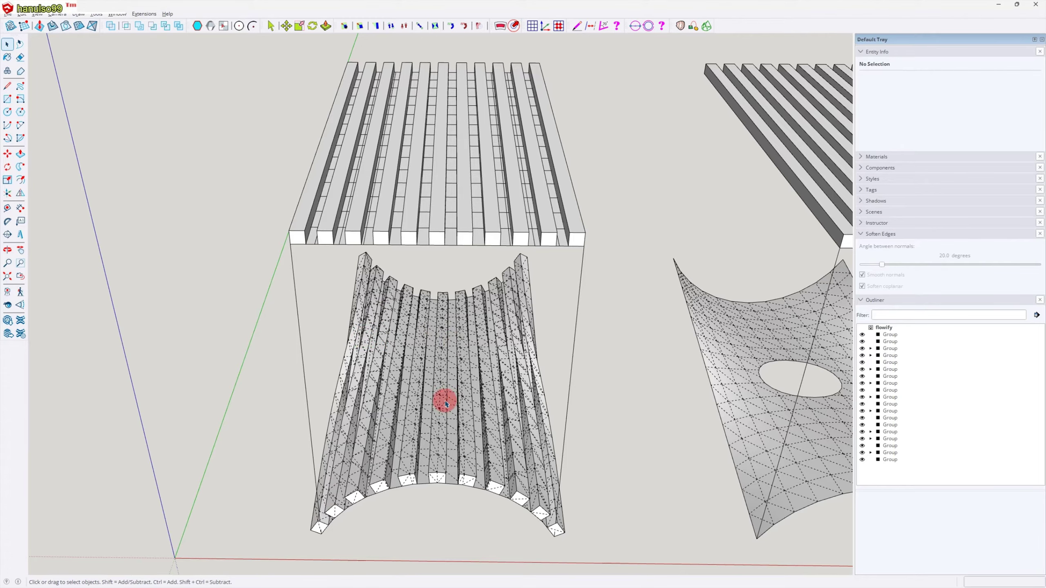
{"action": "middle_click_drag", "start_coordinate": [358, 510], "coordinate": [432, 415]}
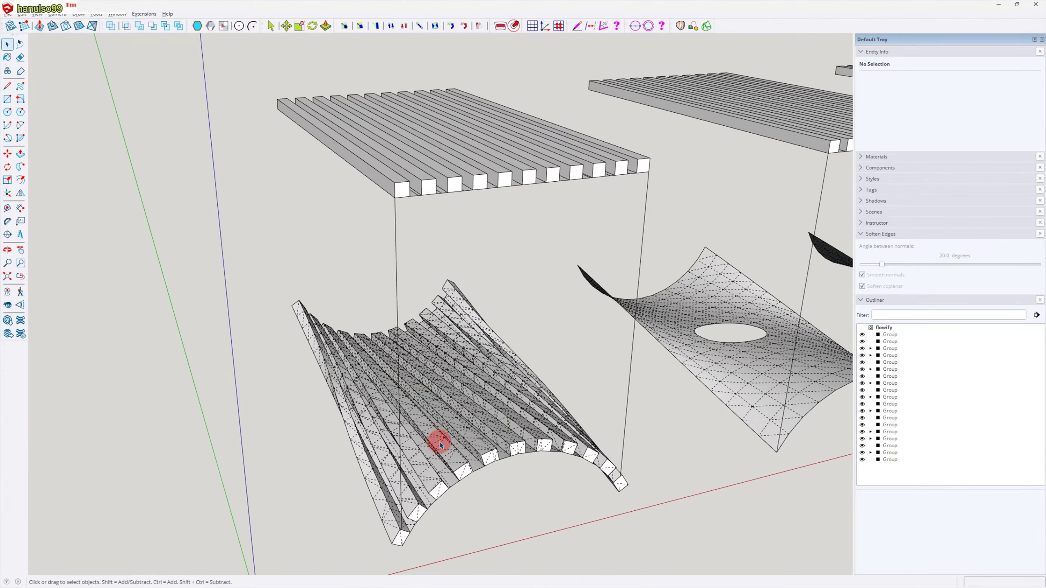
{"action": "middle_click_drag", "start_coordinate": [521, 496], "coordinate": [557, 494]}
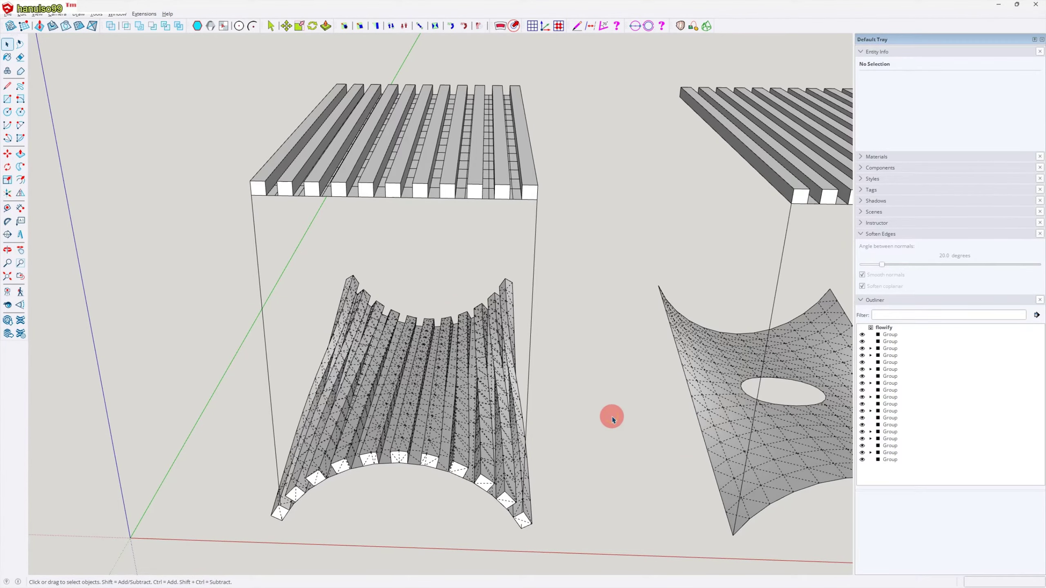
Step: Check the grid group with the hole in its saddle surface and its slatted bars as separate selections
{"action": "scroll", "coordinate": [576, 411], "scroll_direction": "down", "scroll_amount": 3}
{"action": "middle_click_drag", "start_coordinate": [574, 411], "coordinate": [481, 420], "text": "shift"}
{"action": "scroll", "coordinate": [490, 402], "scroll_direction": "up", "scroll_amount": 5}
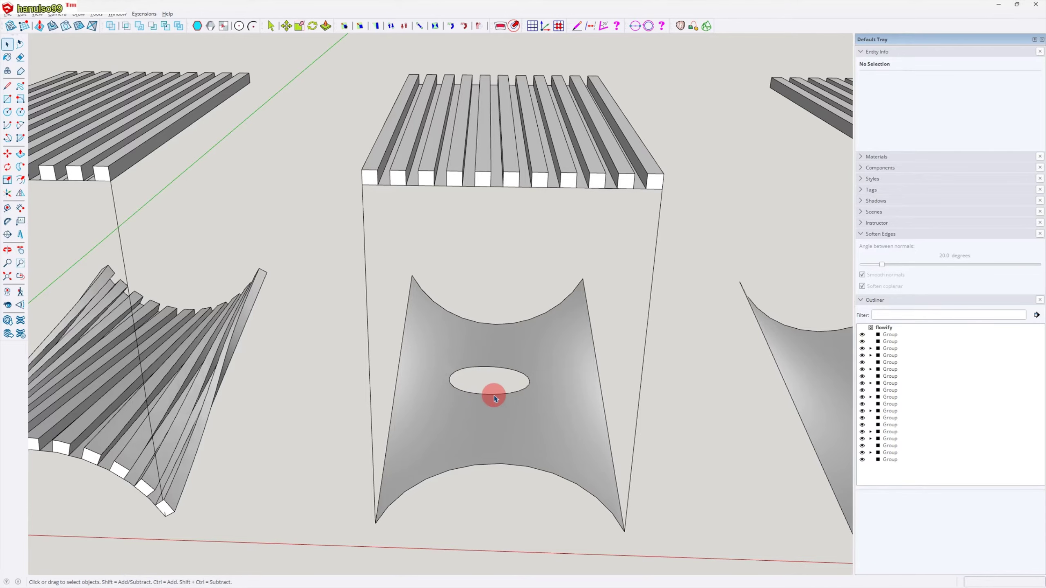
{"action": "middle_click_drag", "start_coordinate": [494, 405], "coordinate": [530, 349]}
{"action": "left_click", "coordinate": [591, 378]}
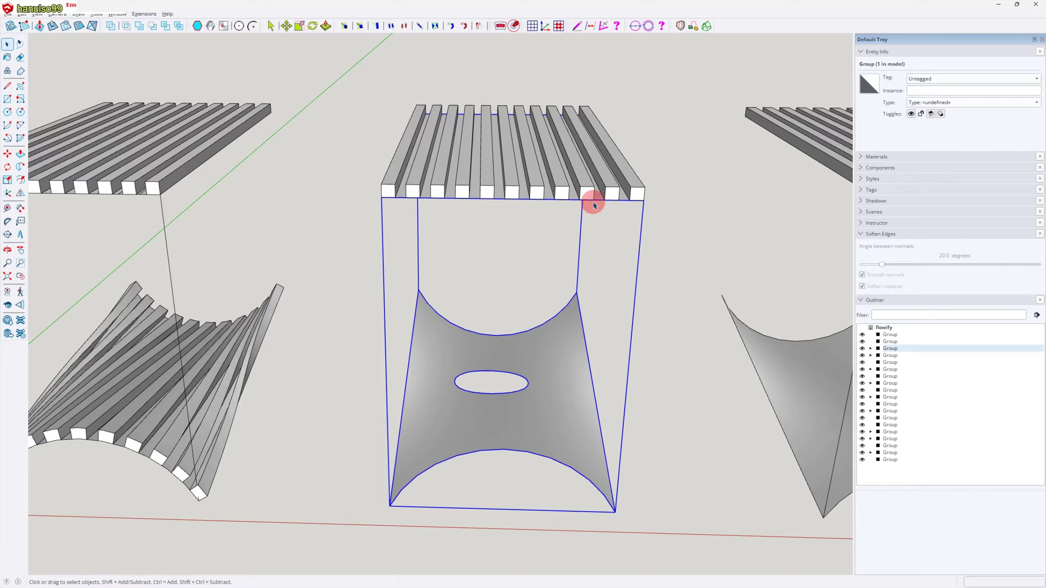
{"action": "left_click", "coordinate": [584, 188]}
{"action": "left_click", "coordinate": [595, 351]}
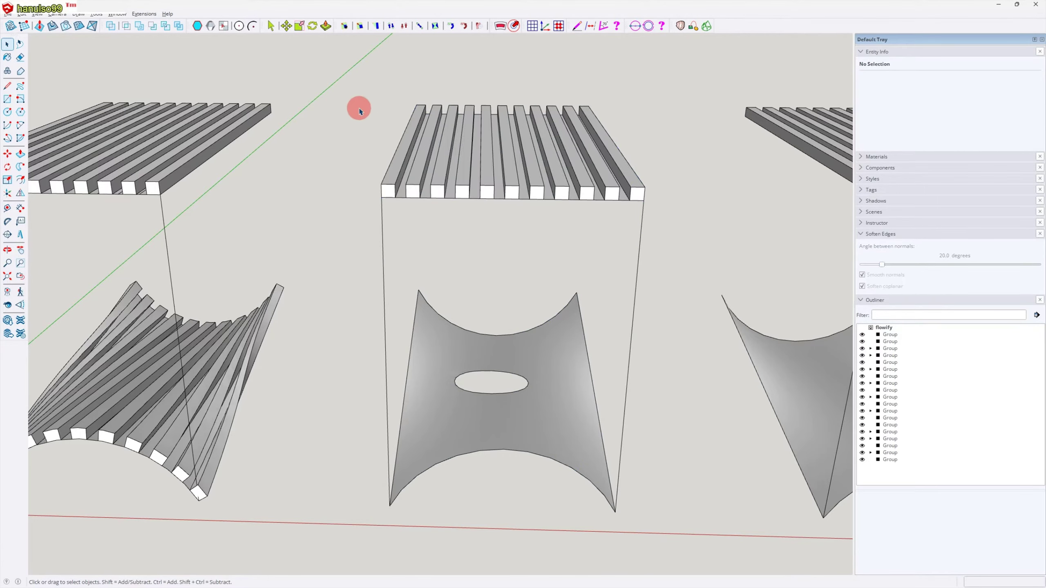
Step: Try to flow the slatted bars onto the saddle surface with the elliptical hole using Flowify
{"action": "left_click_drag", "start_coordinate": [347, 77], "coordinate": [647, 488]}
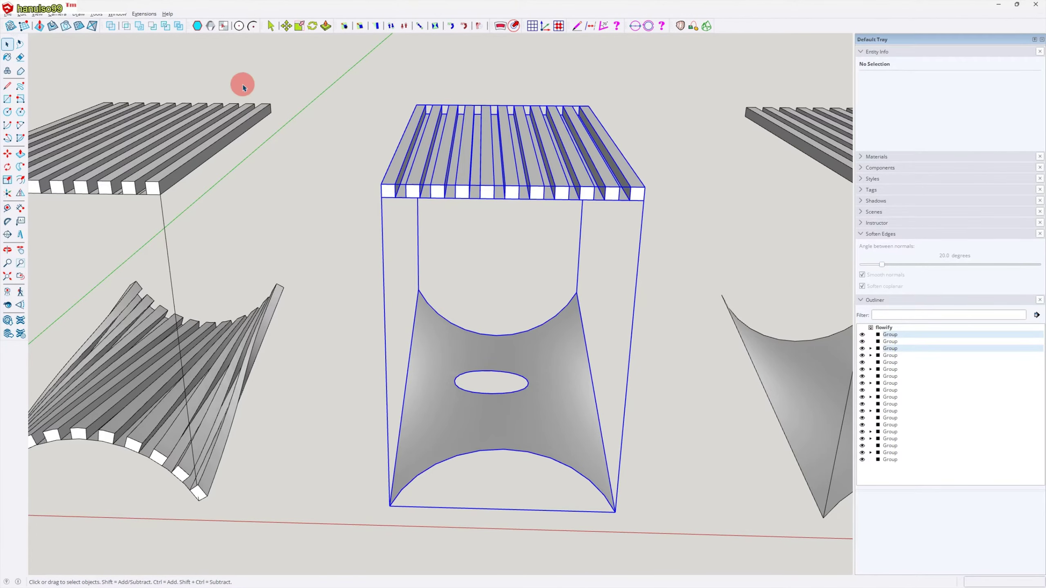
{"action": "left_click", "coordinate": [145, 14]}
{"action": "mouse_move", "coordinate": [164, 55]}
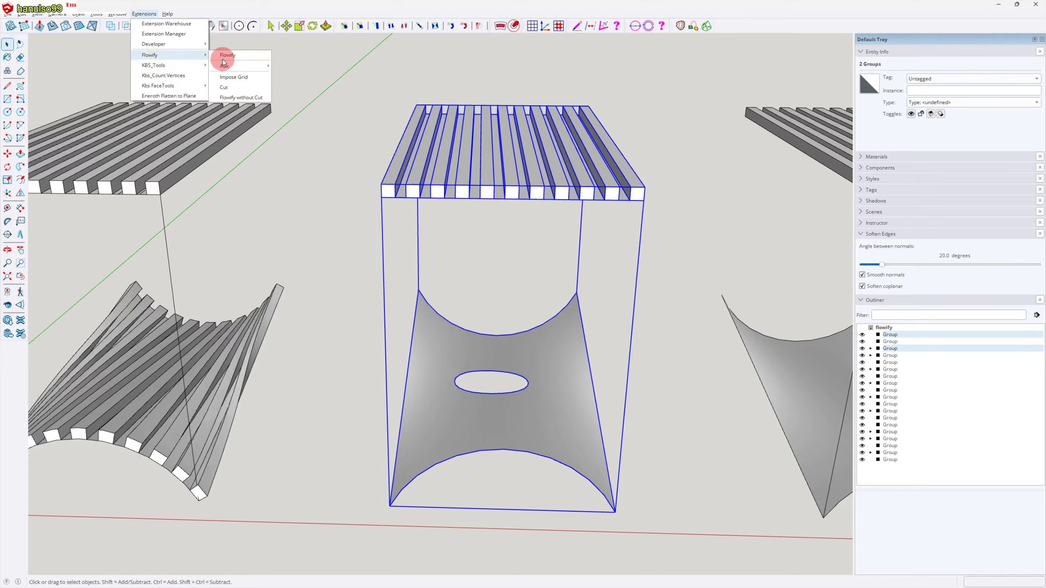
{"action": "left_click", "coordinate": [233, 55]}
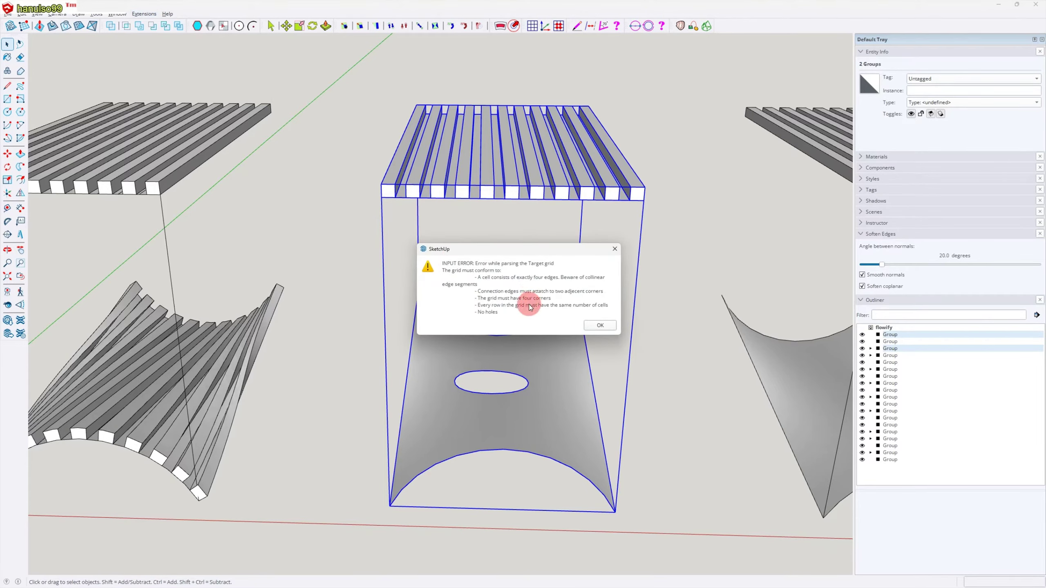
{"action": "left_click", "coordinate": [597, 326]}
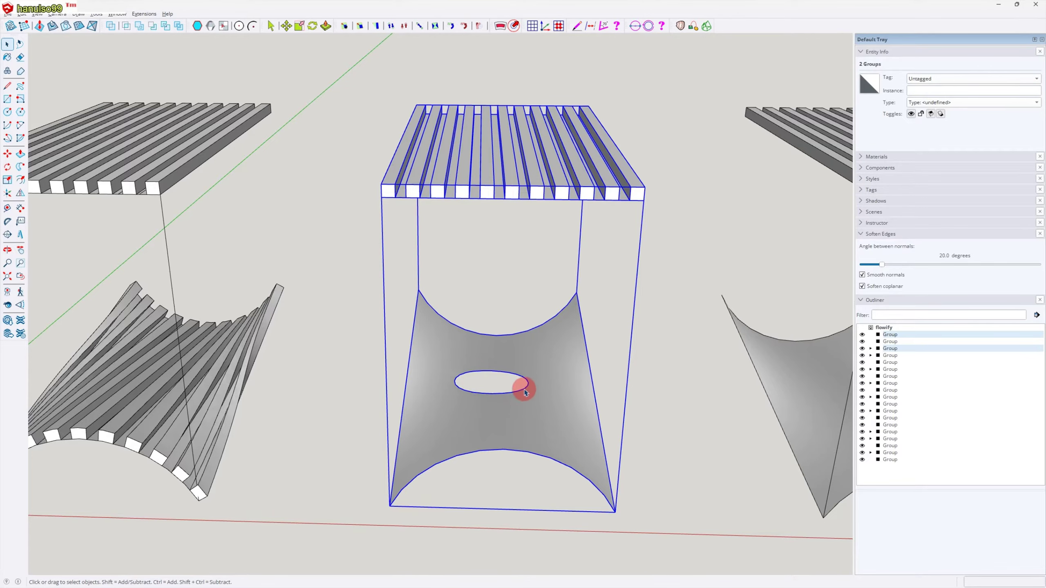
Step: Temporarily hide the third set's slatted bars to examine the hole in its flat grid, and unhide them
{"action": "scroll", "coordinate": [529, 405], "scroll_direction": "down", "scroll_amount": 5}
{"action": "middle_click_drag", "start_coordinate": [679, 401], "coordinate": [515, 346], "text": "shift"}
{"action": "left_click", "coordinate": [519, 304]}
{"action": "key", "text": "d"}
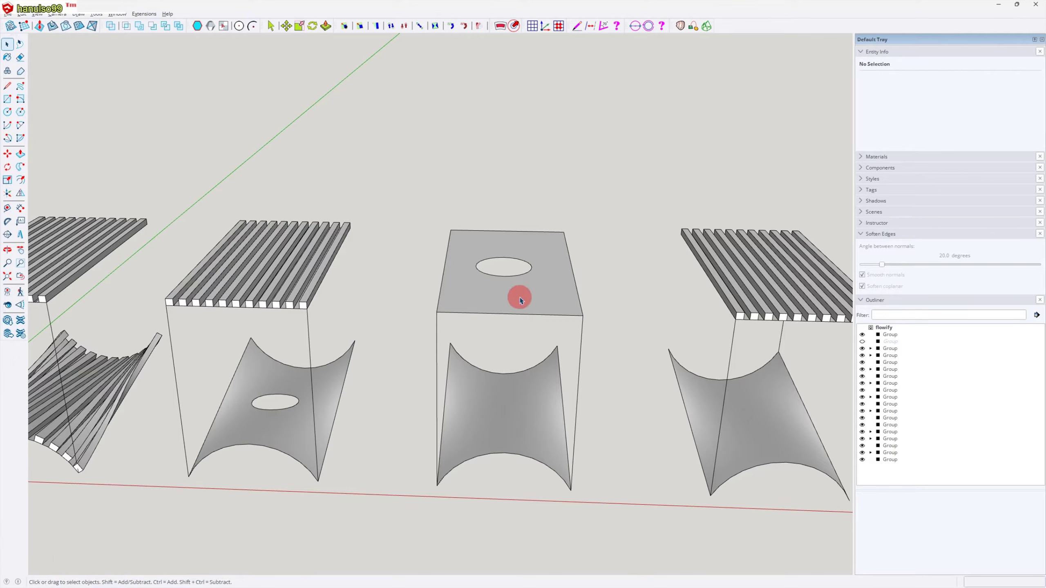
{"action": "key", "text": "ctrl+d"}
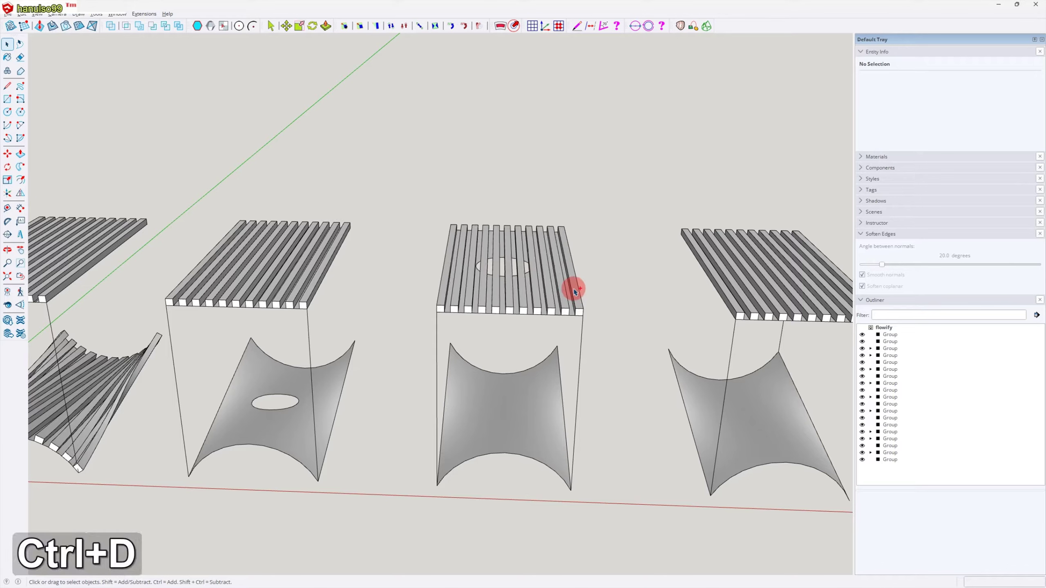
Step: Try to flow the third set's slatted bars using Flowify with the flat grid that contains a hole
{"action": "mouse_move", "coordinate": [572, 359]}
{"action": "middle_mouse_down"}
{"action": "mouse_move", "coordinate": [579, 364]}
{"action": "mouse_move", "coordinate": [500, 269]}
{"action": "mouse_move", "coordinate": [523, 345]}
{"action": "mouse_move", "coordinate": [526, 317]}
{"action": "mouse_move", "coordinate": [404, 195]}
{"action": "middle_mouse_up"}
{"action": "mouse_move", "coordinate": [400, 203]}
{"action": "left_mouse_down"}
{"action": "mouse_move", "coordinate": [537, 427]}
{"action": "mouse_move", "coordinate": [634, 519]}
{"action": "left_mouse_up"}
{"action": "left_click", "coordinate": [145, 13]}
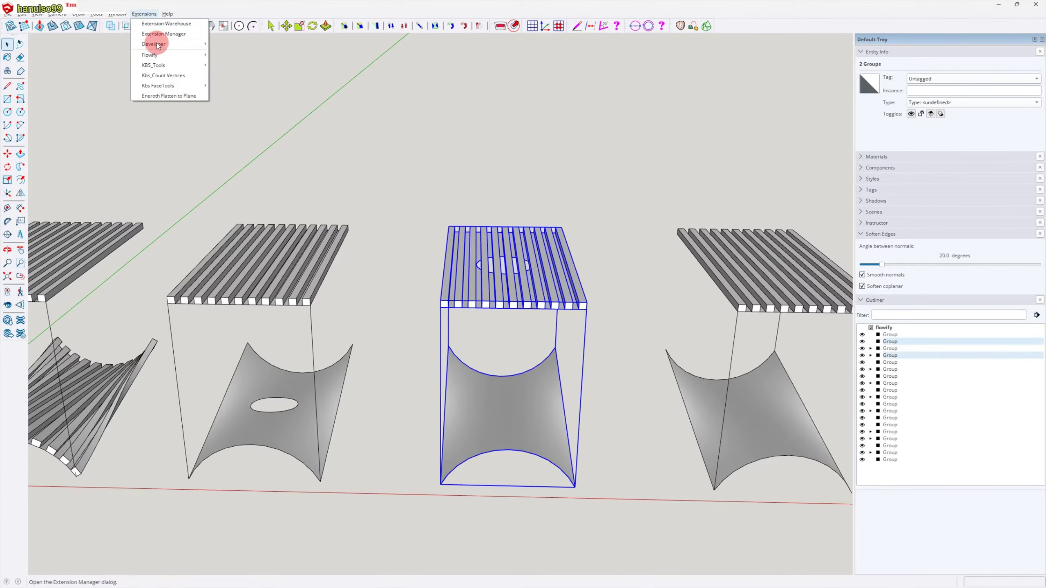
{"action": "mouse_move", "coordinate": [159, 45]}
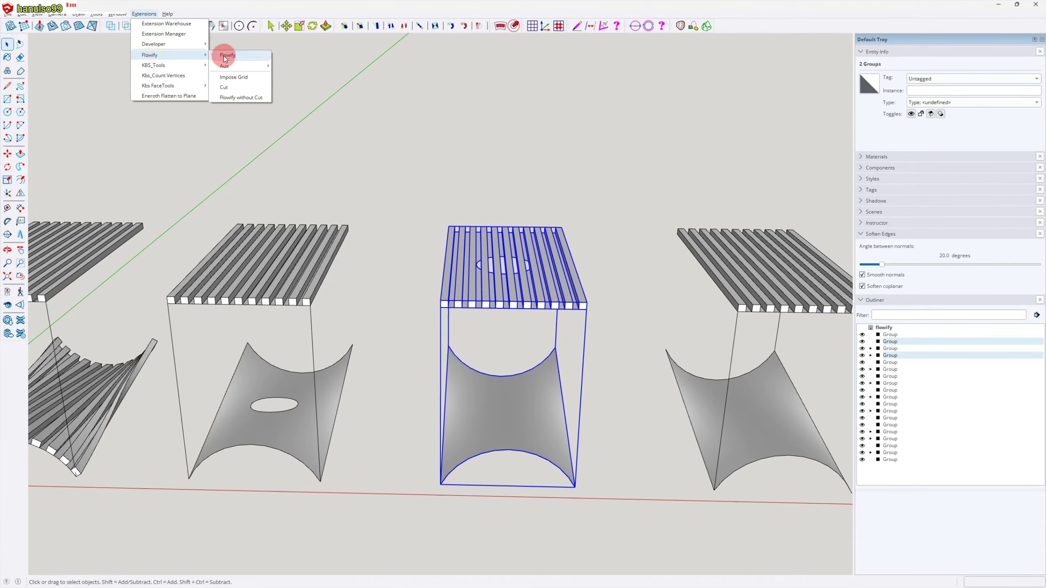
{"action": "left_click", "coordinate": [227, 55]}
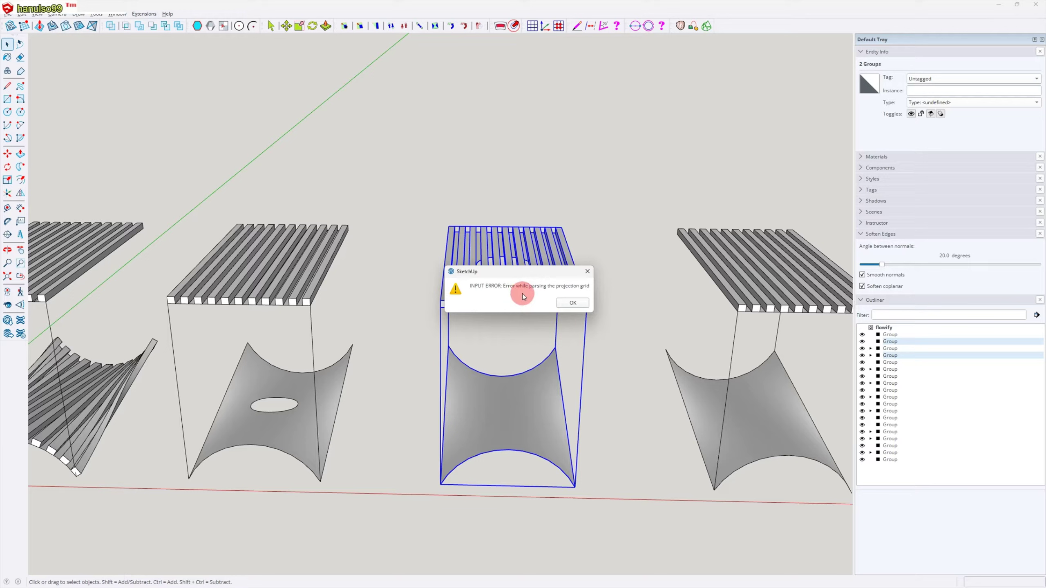
{"action": "left_click", "coordinate": [575, 303]}
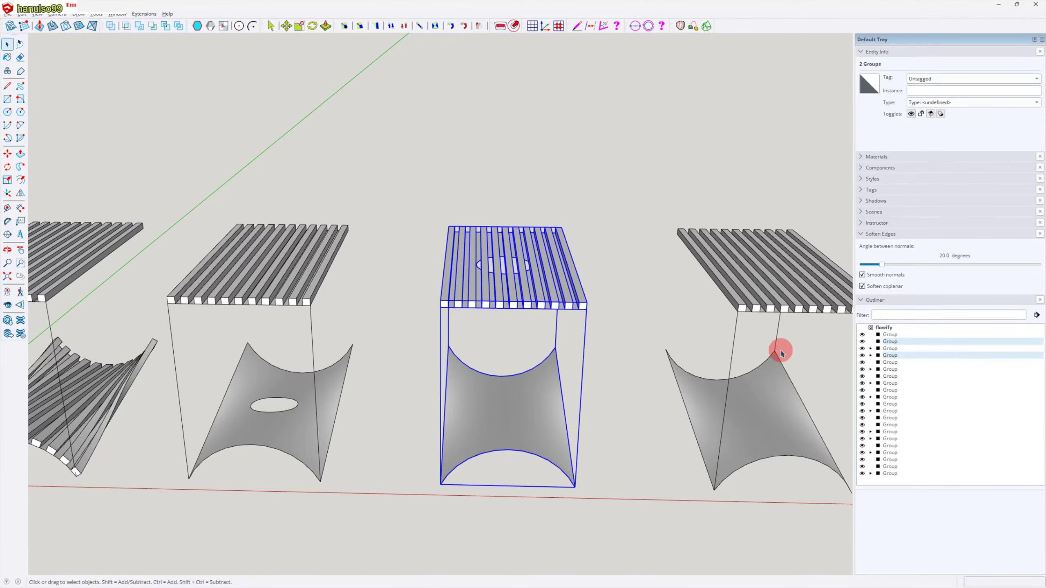
Step: Try to flow the fourth set's slatted bars onto its saddle surface with Flowify
{"action": "middle_click_drag", "start_coordinate": [776, 414], "coordinate": [590, 292], "text": "shift"}
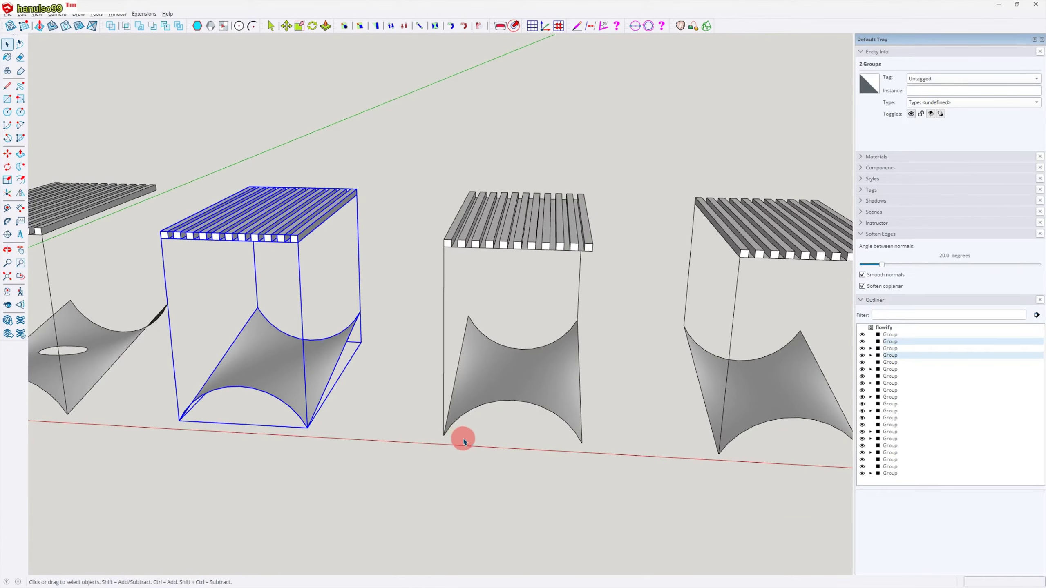
{"action": "middle_click_drag", "start_coordinate": [476, 438], "coordinate": [455, 352]}
{"action": "left_click_drag", "start_coordinate": [426, 162], "coordinate": [630, 461]}
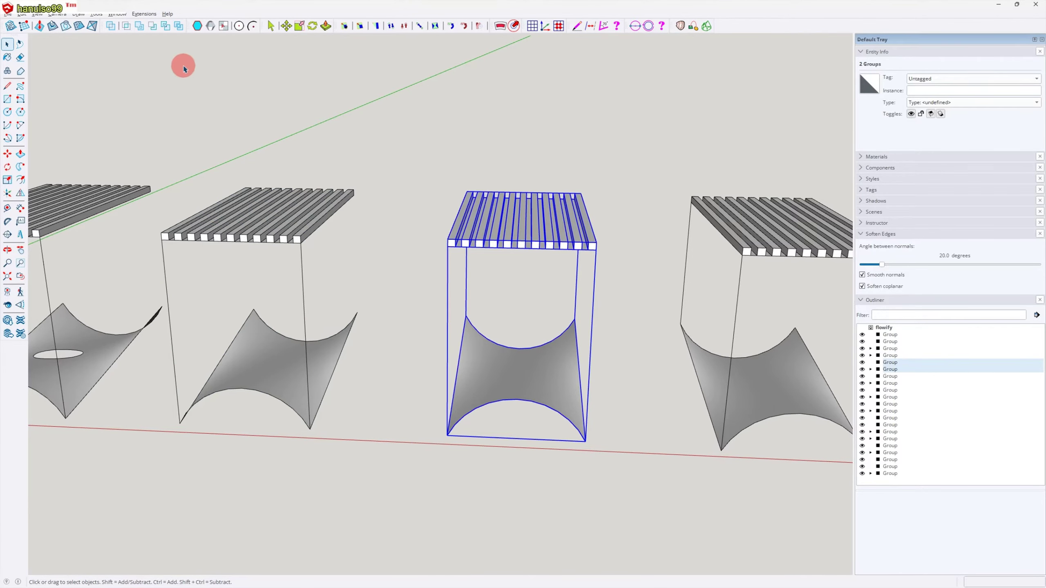
{"action": "left_click", "coordinate": [144, 13]}
{"action": "mouse_move", "coordinate": [159, 56]}
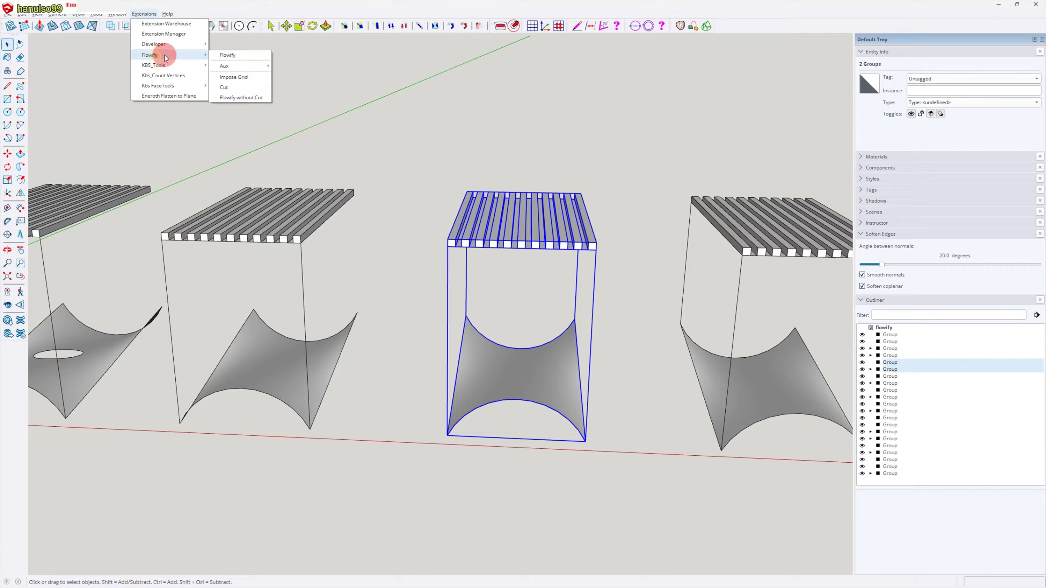
{"action": "left_click", "coordinate": [224, 55]}
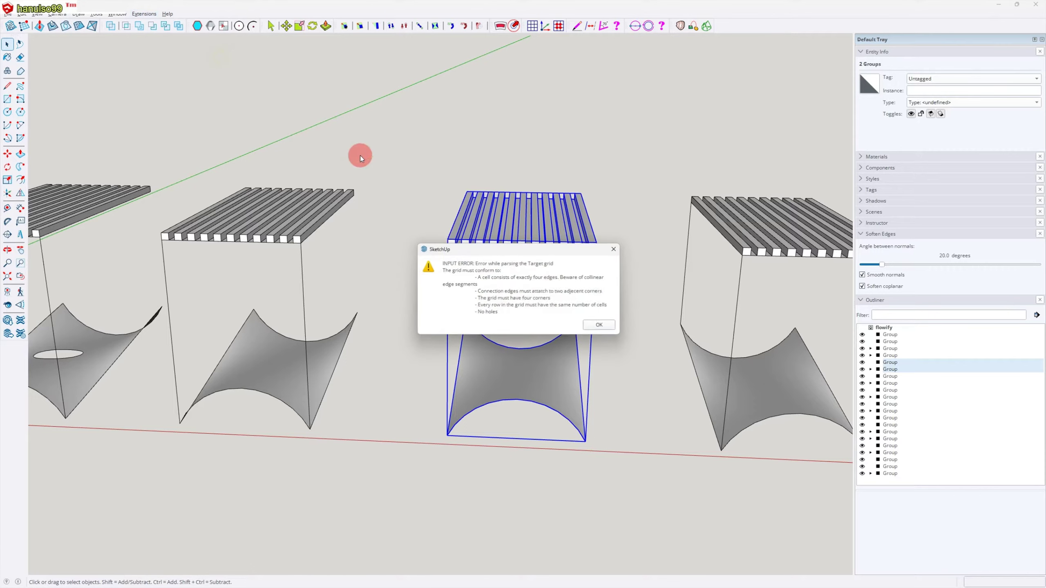
Step: Flow the fifth set's slatted bars onto its saddle surface with Flowify
{"action": "left_click", "coordinate": [600, 325]}
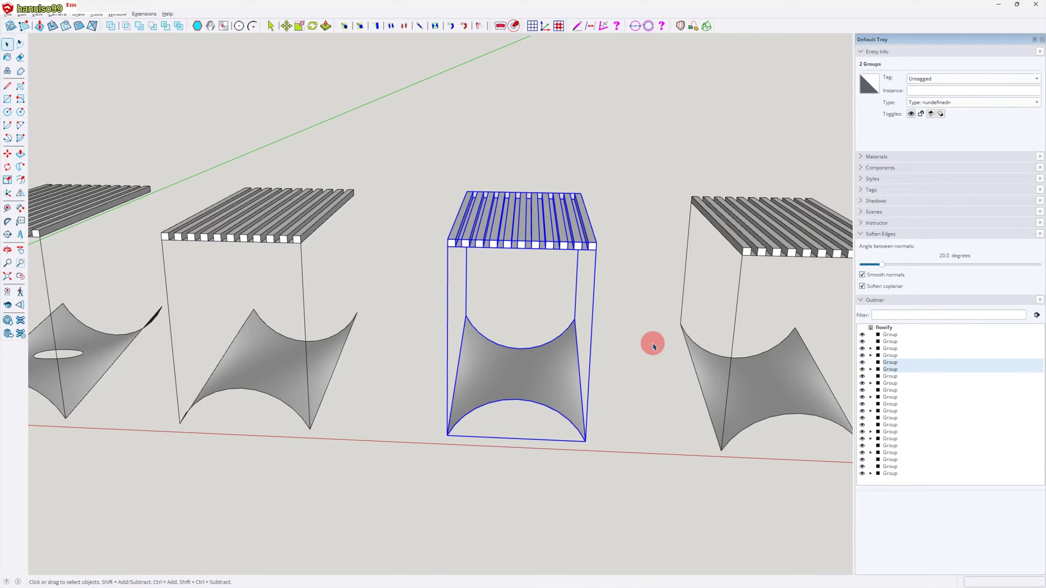
{"action": "middle_click_drag", "start_coordinate": [635, 350], "coordinate": [544, 233], "text": "shift"}
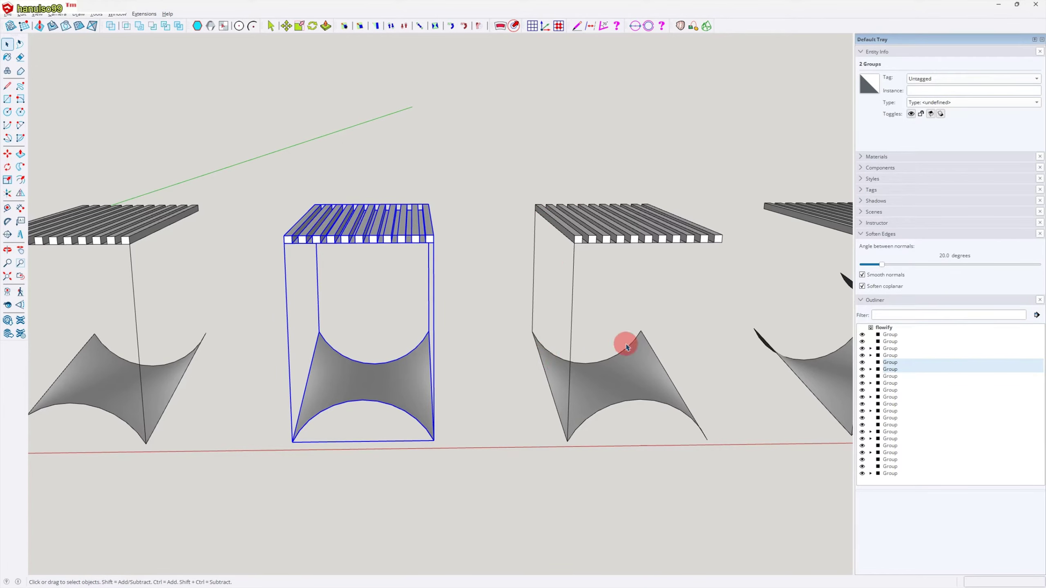
{"action": "middle_click_drag", "start_coordinate": [705, 360], "coordinate": [699, 307]}
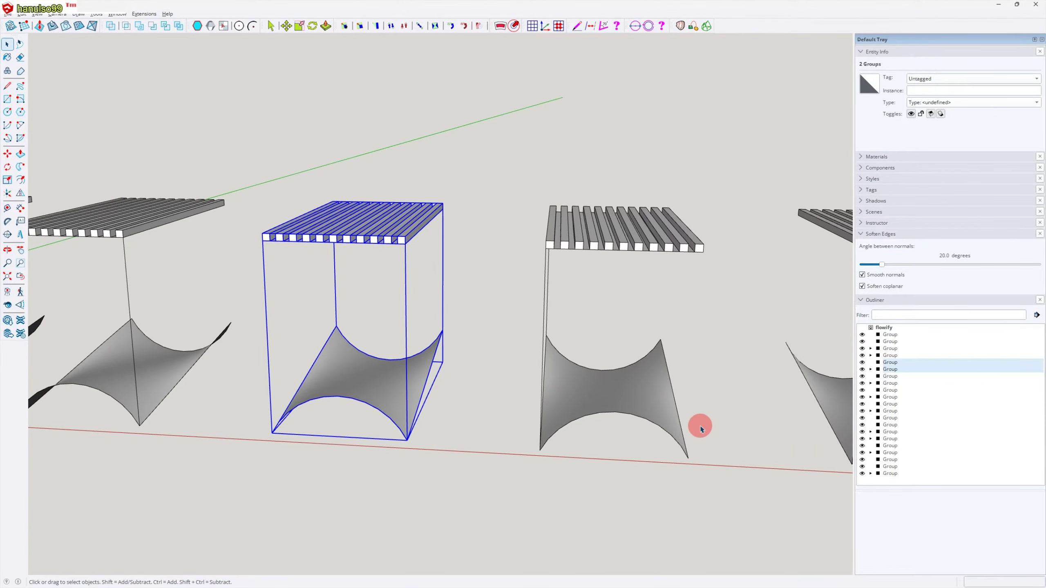
{"action": "middle_click_drag", "start_coordinate": [691, 451], "coordinate": [578, 254]}
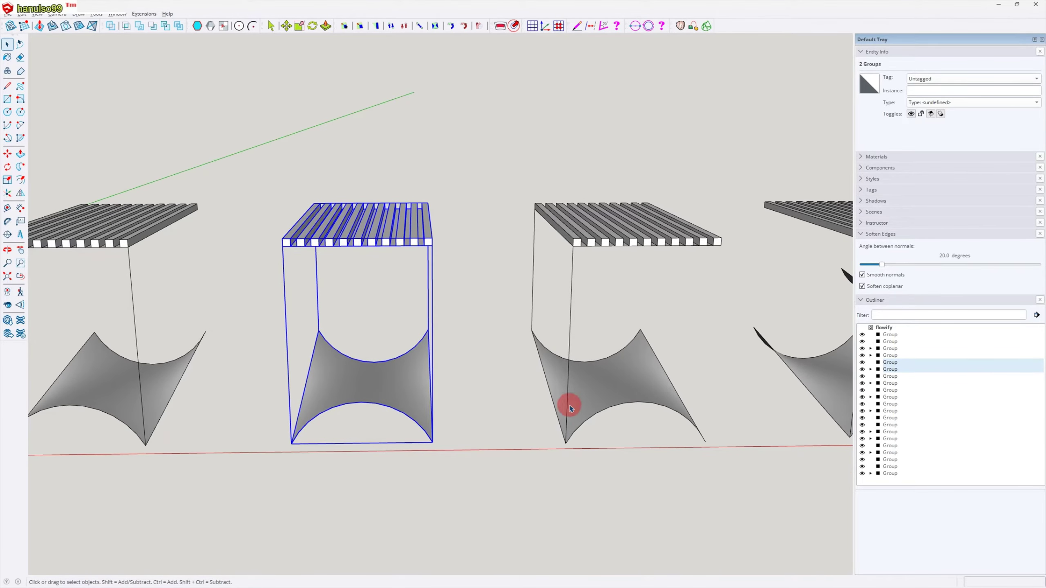
{"action": "middle_click_drag", "start_coordinate": [578, 416], "coordinate": [507, 236]}
{"action": "left_click_drag", "start_coordinate": [501, 166], "coordinate": [732, 508]}
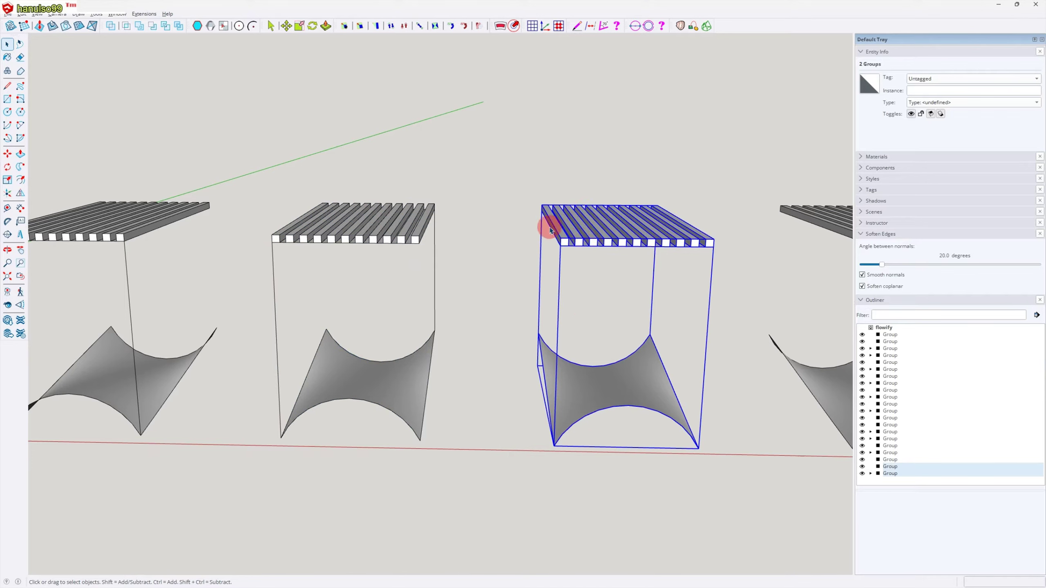
{"action": "left_click", "coordinate": [144, 13]}
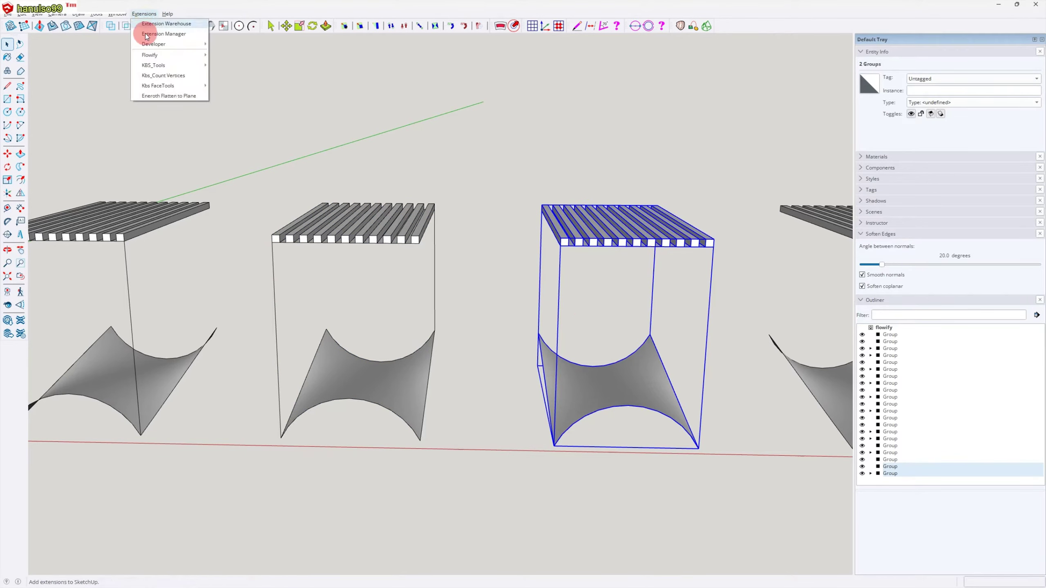
{"action": "mouse_move", "coordinate": [151, 55]}
{"action": "left_click", "coordinate": [225, 55]}
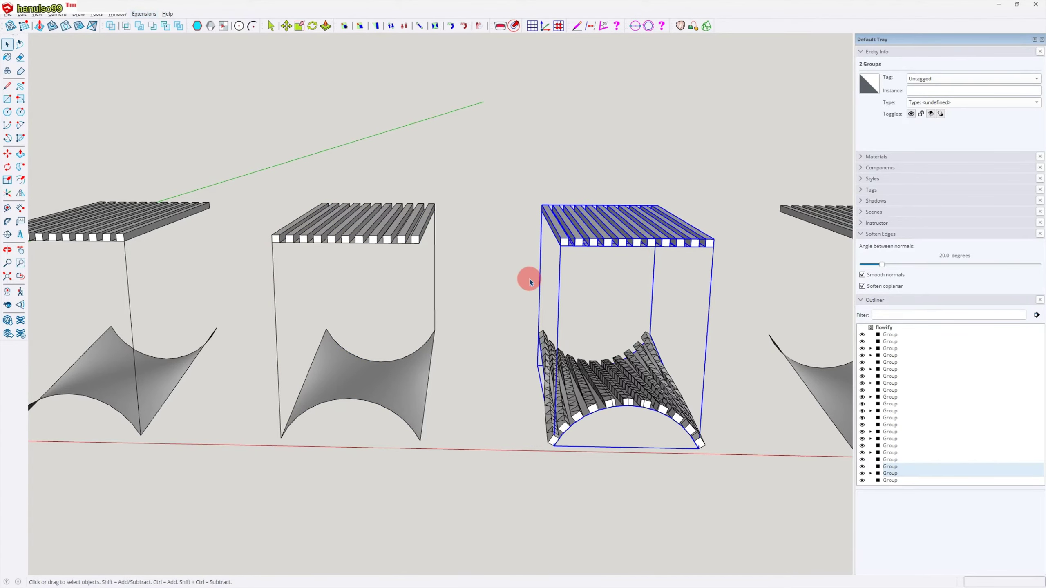
Step: Soften the coplanar edges of the bars flowed onto the fifth saddle surface
{"action": "left_click", "coordinate": [728, 355]}
{"action": "left_click", "coordinate": [699, 391]}
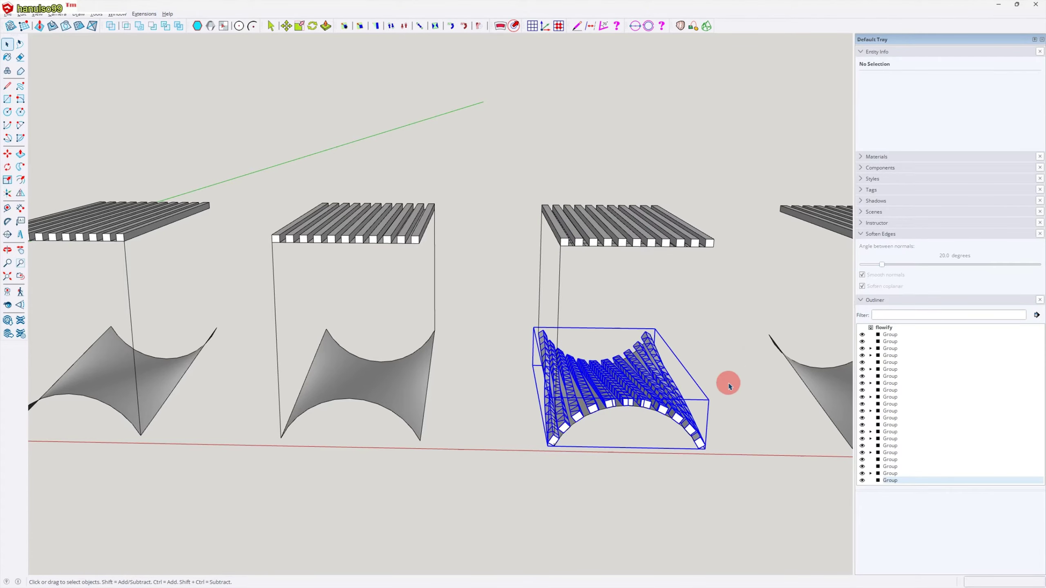
{"action": "left_click", "coordinate": [888, 341]}
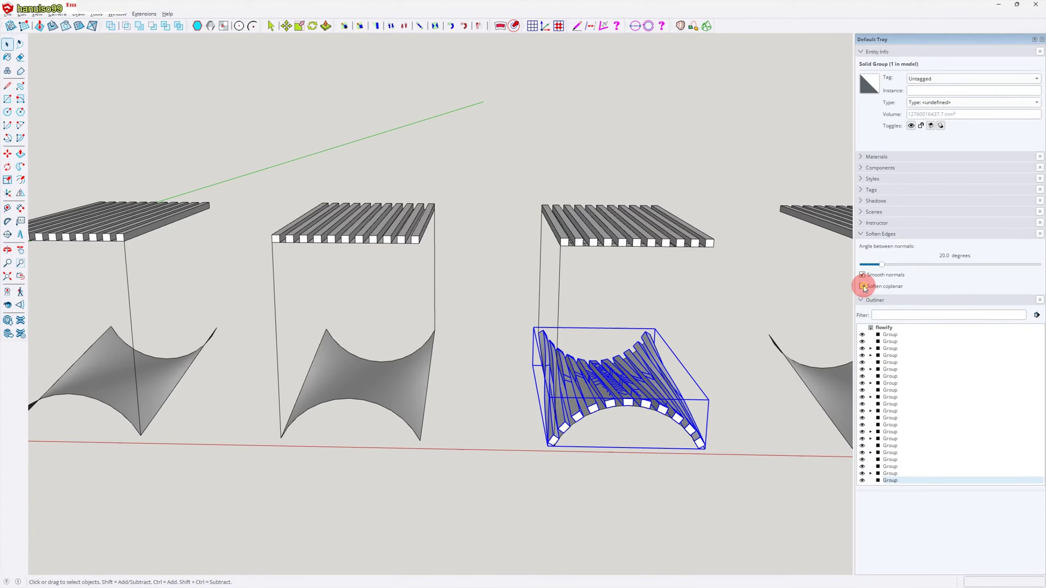
{"action": "left_click", "coordinate": [751, 387]}
Step: Examine closely how the sixth set's connection edge meets the front corner of its saddle surface
{"action": "middle_click_drag", "start_coordinate": [624, 444], "coordinate": [655, 435]}
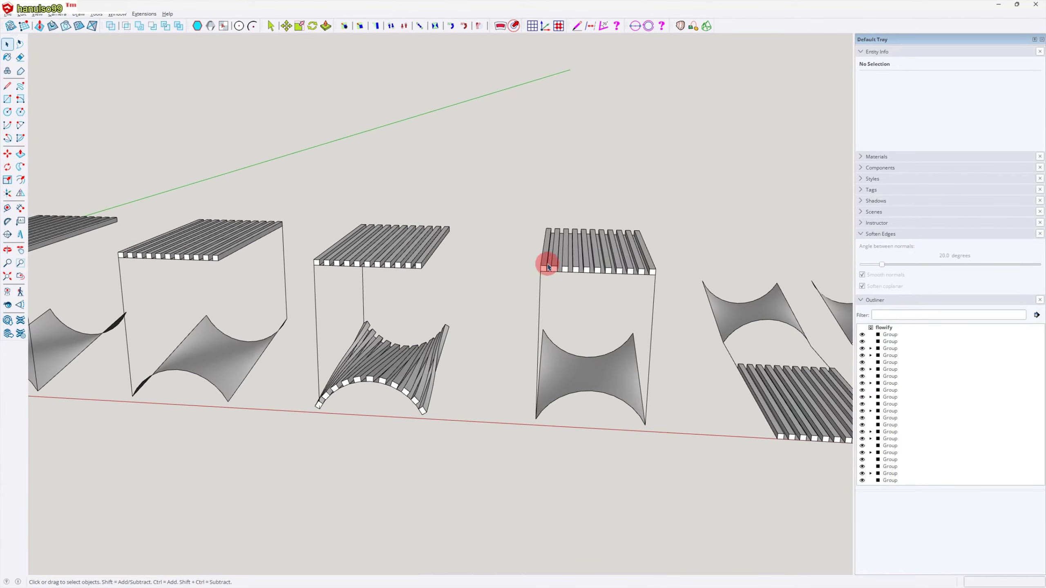
{"action": "left_click_drag", "start_coordinate": [508, 205], "coordinate": [670, 407]}
{"action": "middle_click_drag", "start_coordinate": [669, 406], "coordinate": [660, 419]}
{"action": "left_click", "coordinate": [660, 419]}
{"action": "scroll", "coordinate": [659, 421], "scroll_direction": "up", "scroll_amount": 6}
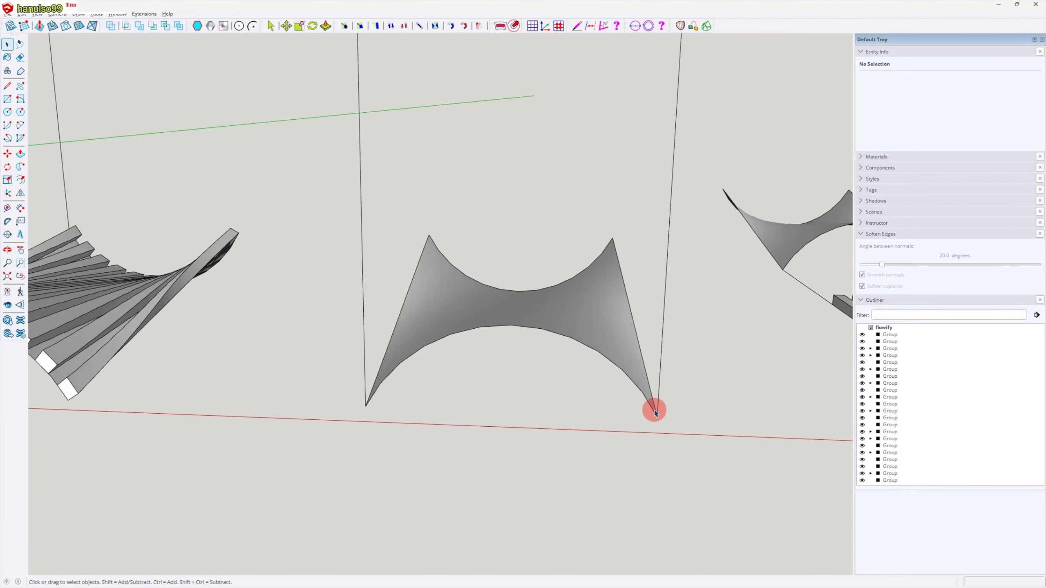
{"action": "scroll", "coordinate": [657, 425], "scroll_direction": "up", "scroll_amount": 5}
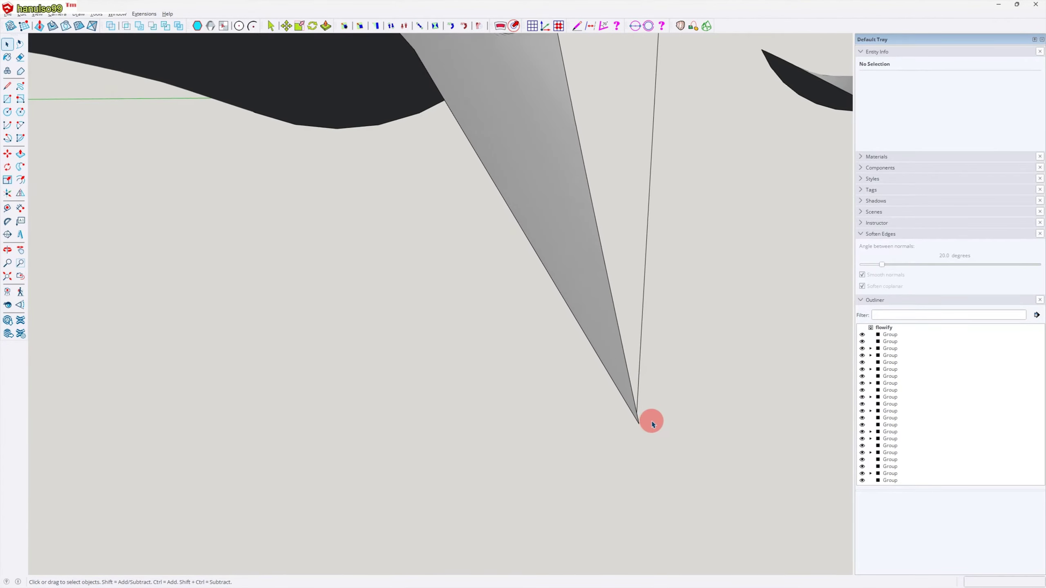
{"action": "middle_click_drag", "start_coordinate": [633, 423], "coordinate": [278, 375]}
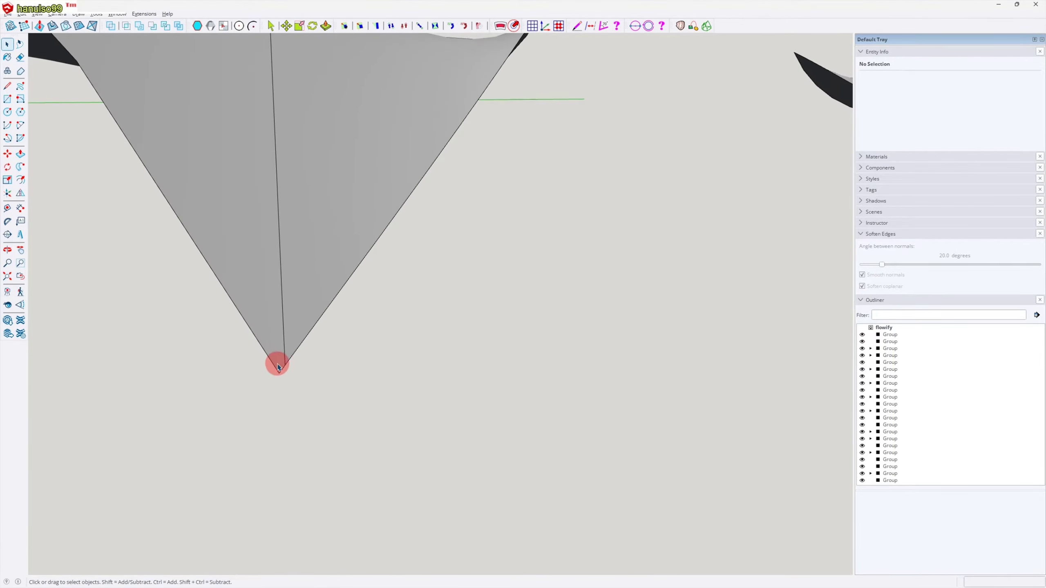
{"action": "scroll", "coordinate": [290, 369], "scroll_direction": "down", "scroll_amount": 10}
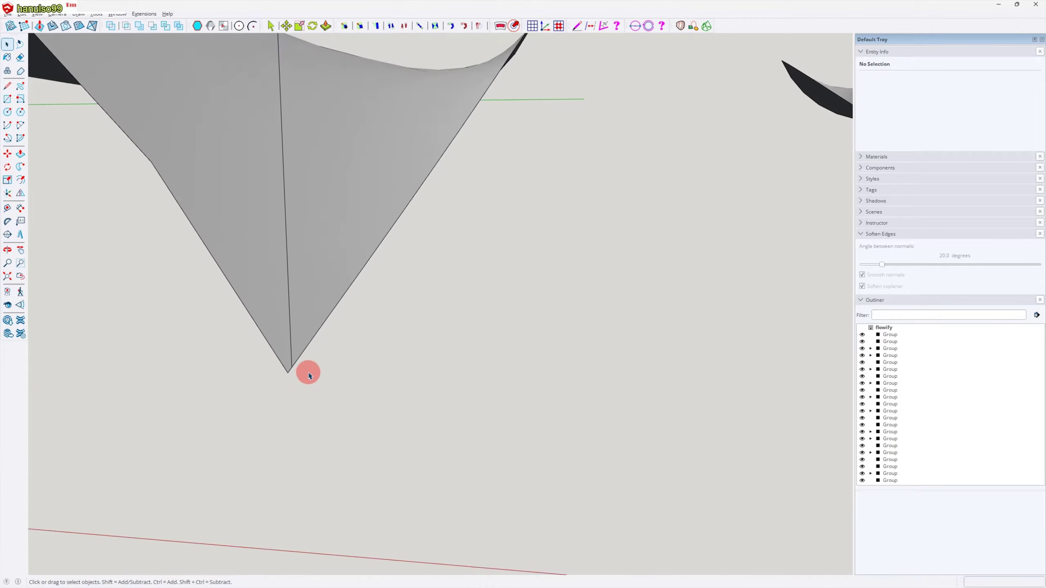
{"action": "scroll", "coordinate": [307, 369], "scroll_direction": "down", "scroll_amount": 5}
{"action": "middle_click_drag", "start_coordinate": [306, 367], "coordinate": [317, 215]}
Step: Try to flow the sixth set's slatted bars onto its saddle surface with Flowify
{"action": "left_click_drag", "start_coordinate": [275, 157], "coordinate": [480, 433]}
{"action": "left_click", "coordinate": [148, 14]}
{"action": "mouse_move", "coordinate": [187, 56]}
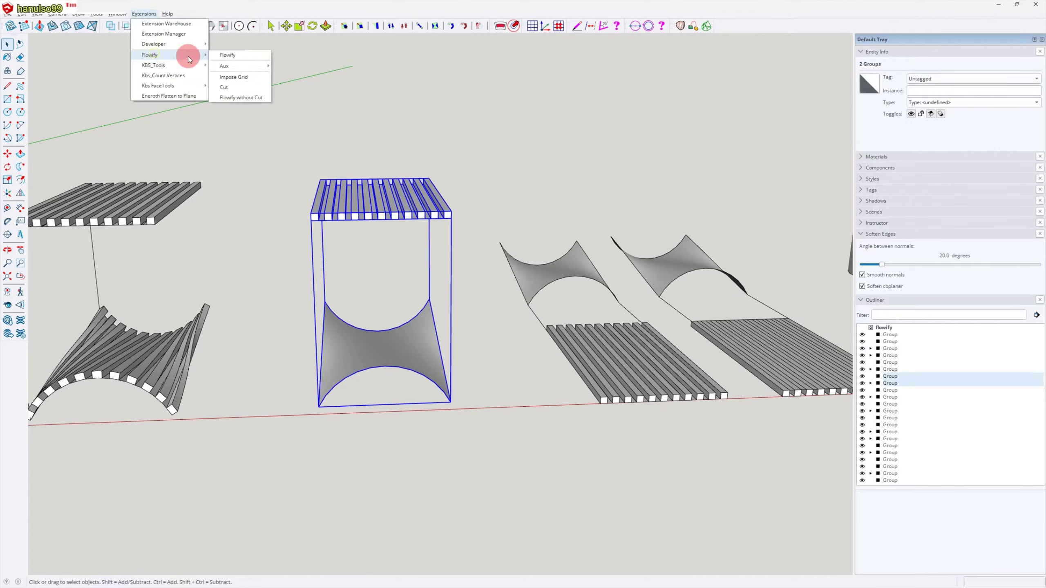
{"action": "left_click", "coordinate": [226, 55]}
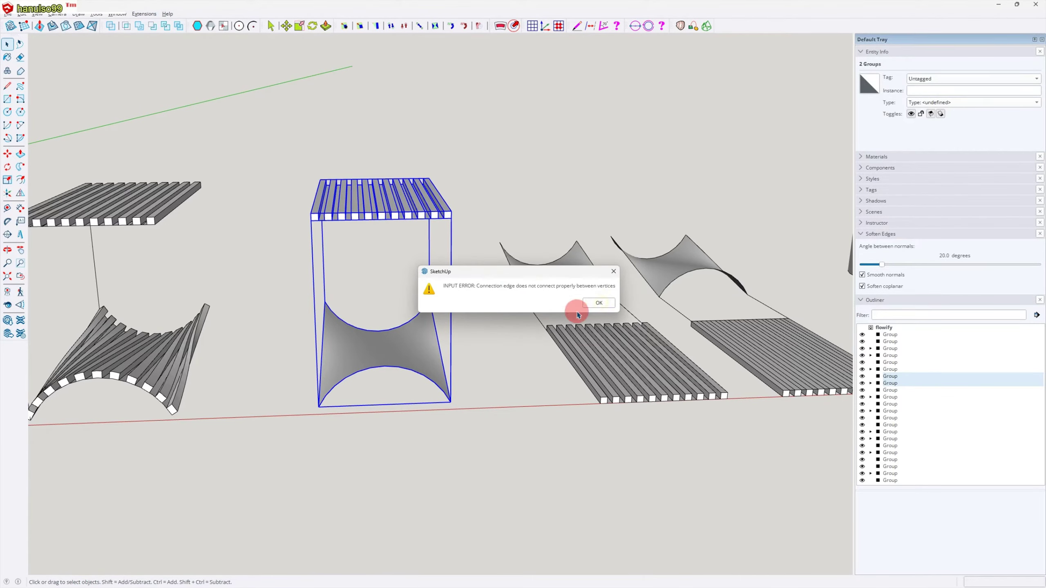
{"action": "left_click", "coordinate": [593, 303]}
Step: Examine the two sets whose slatted panels lie at ground level in front of their saddle surfaces
{"action": "mouse_move", "coordinate": [553, 362]}
{"action": "middle_mouse_down"}
{"action": "mouse_move", "coordinate": [542, 367]}
{"action": "mouse_move", "coordinate": [577, 377]}
{"action": "mouse_move", "coordinate": [568, 364]}
{"action": "middle_mouse_up"}
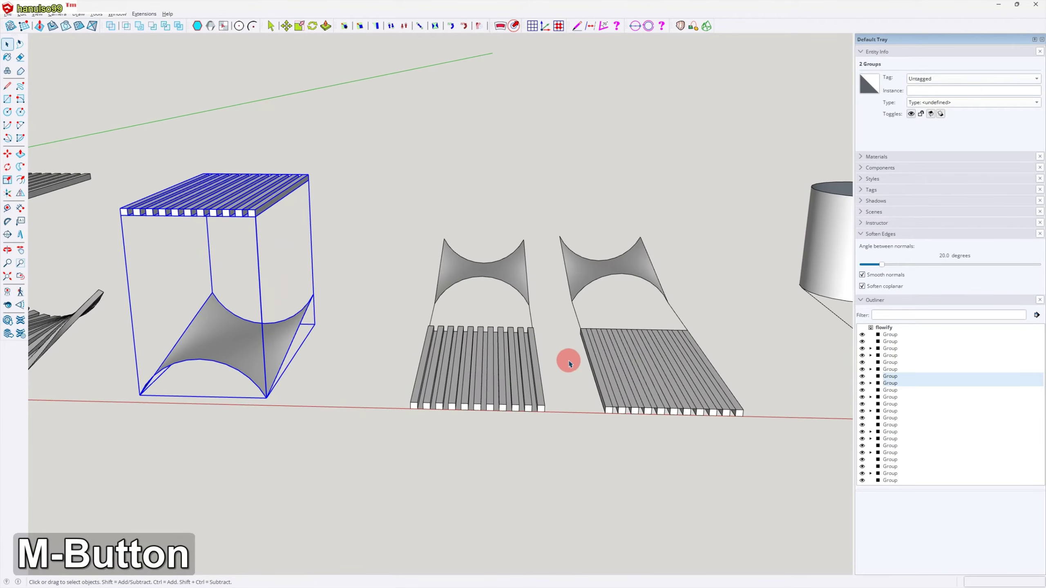
{"action": "left_click_drag", "start_coordinate": [512, 339], "coordinate": [759, 474]}
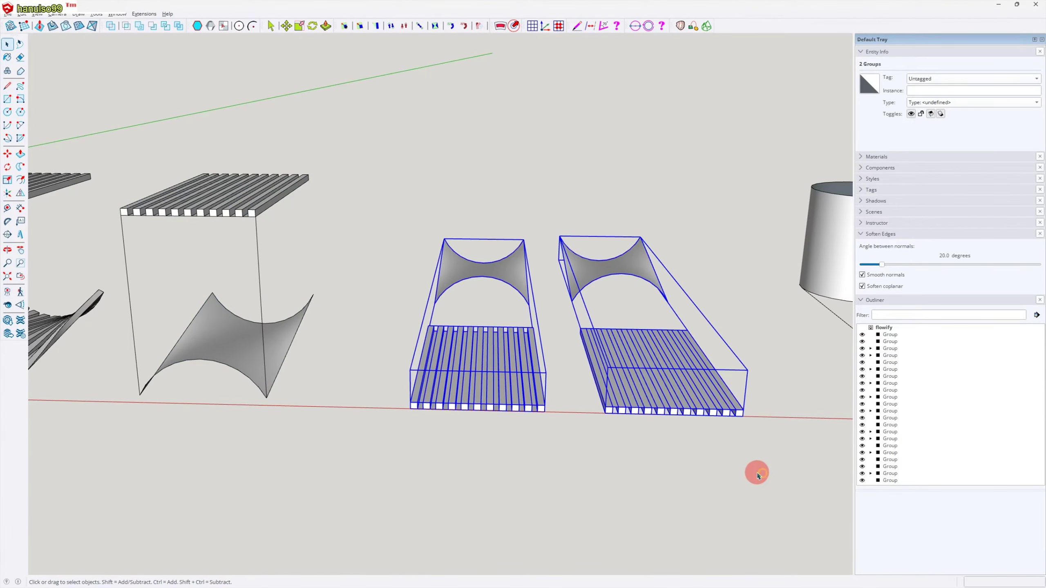
{"action": "left_click", "coordinate": [759, 474]}
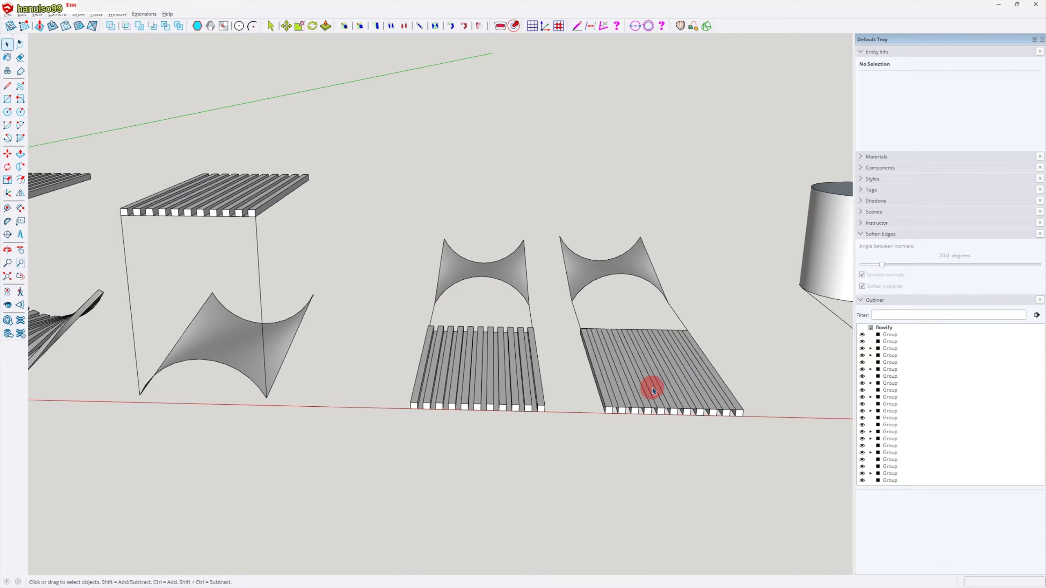
{"action": "middle_click_drag", "start_coordinate": [594, 437], "coordinate": [546, 344]}
{"action": "middle_click_drag", "start_coordinate": [561, 420], "coordinate": [551, 203]}
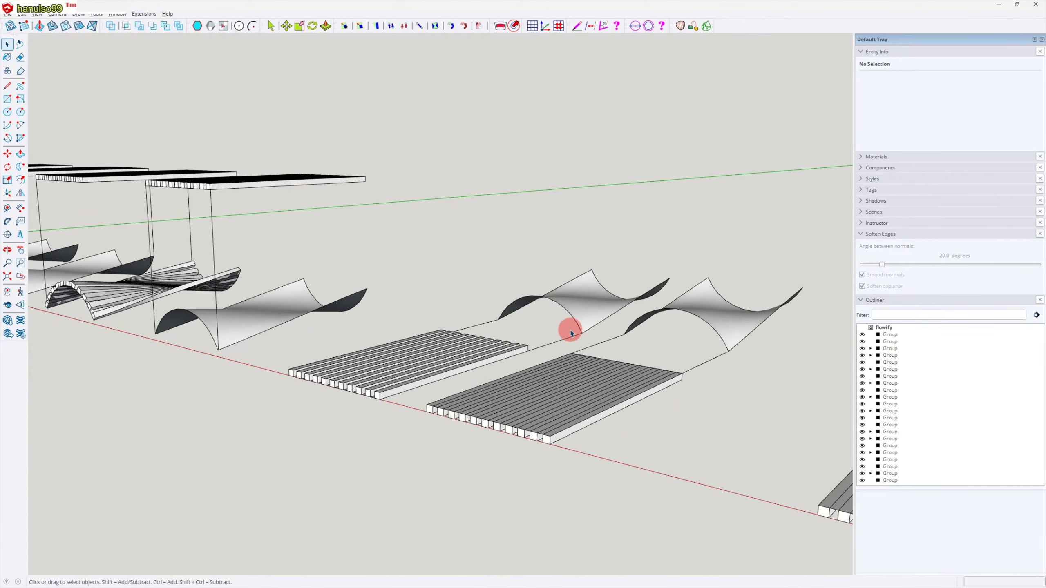
{"action": "middle_click_drag", "start_coordinate": [607, 439], "coordinate": [480, 375]}
{"action": "middle_click_drag", "start_coordinate": [491, 432], "coordinate": [651, 450]}
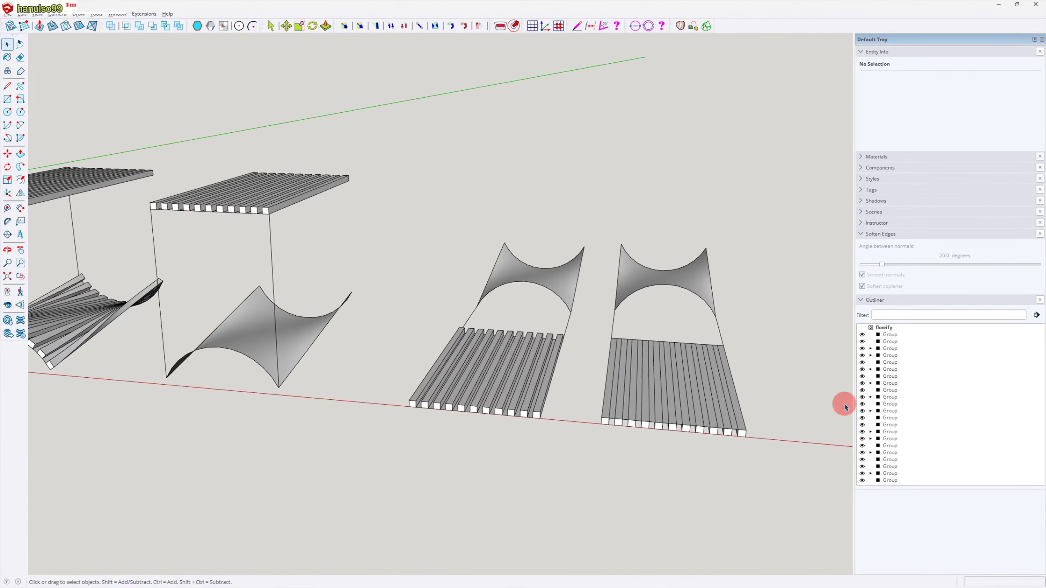
Step: Flow the first ground-level set's spaced bars onto its saddle surface with Flowify
{"action": "middle_click_drag", "start_coordinate": [514, 479], "coordinate": [441, 273]}
{"action": "left_click_drag", "start_coordinate": [402, 218], "coordinate": [582, 453]}
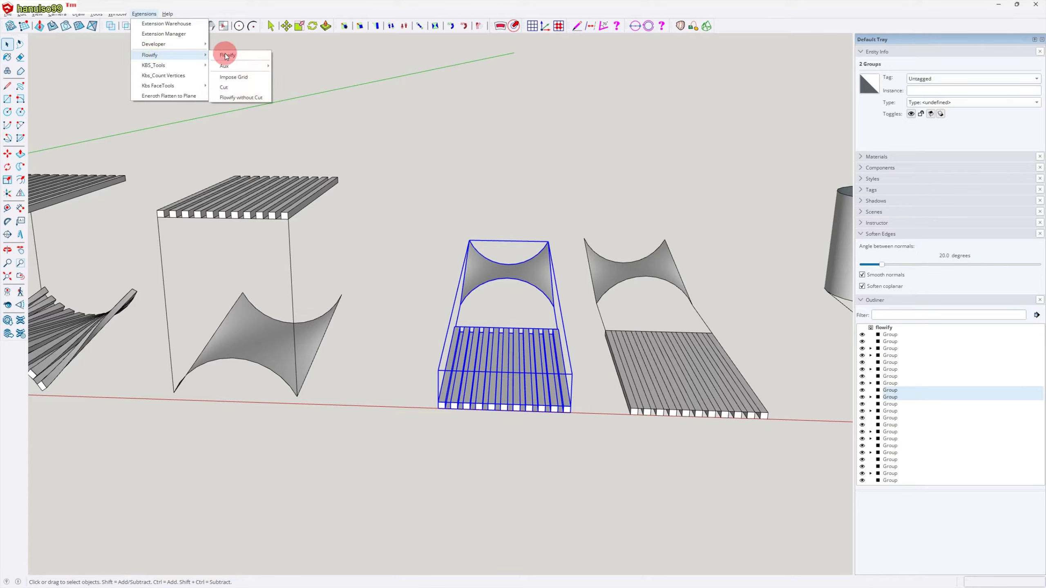
{"action": "left_click", "coordinate": [376, 188]}
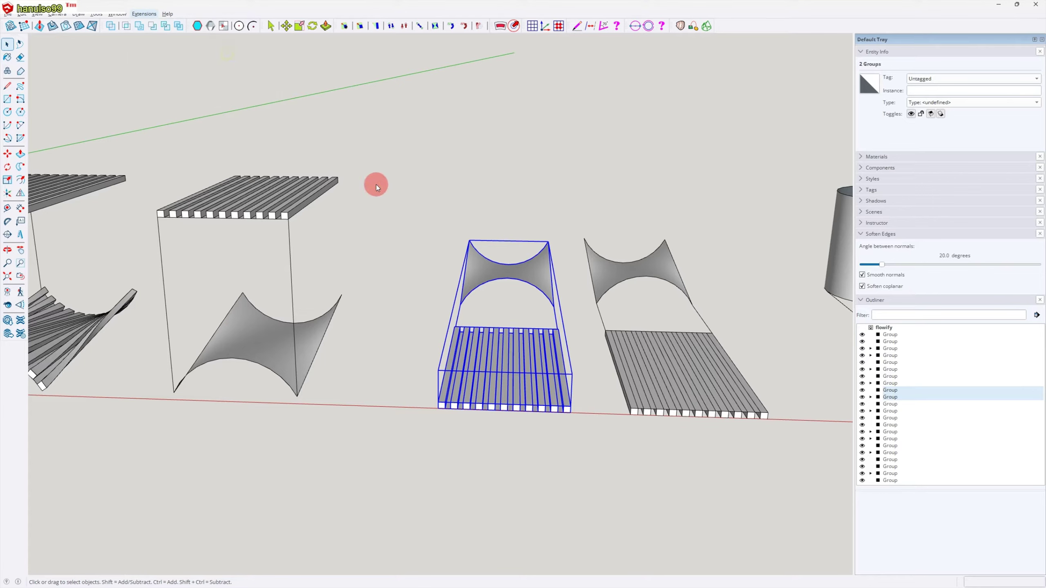
{"action": "left_click", "coordinate": [566, 325]}
Step: Flow the second ground-level set's slatted panel onto its saddle surface with Flowify
{"action": "middle_click_drag", "start_coordinate": [533, 462], "coordinate": [561, 502]}
{"action": "left_click_drag", "start_coordinate": [594, 215], "coordinate": [793, 513]}
{"action": "middle_click_drag", "start_coordinate": [759, 524], "coordinate": [768, 505]}
{"action": "left_click_drag", "start_coordinate": [588, 227], "coordinate": [791, 494]}
{"action": "left_click", "coordinate": [145, 13]}
{"action": "mouse_move", "coordinate": [157, 53]}
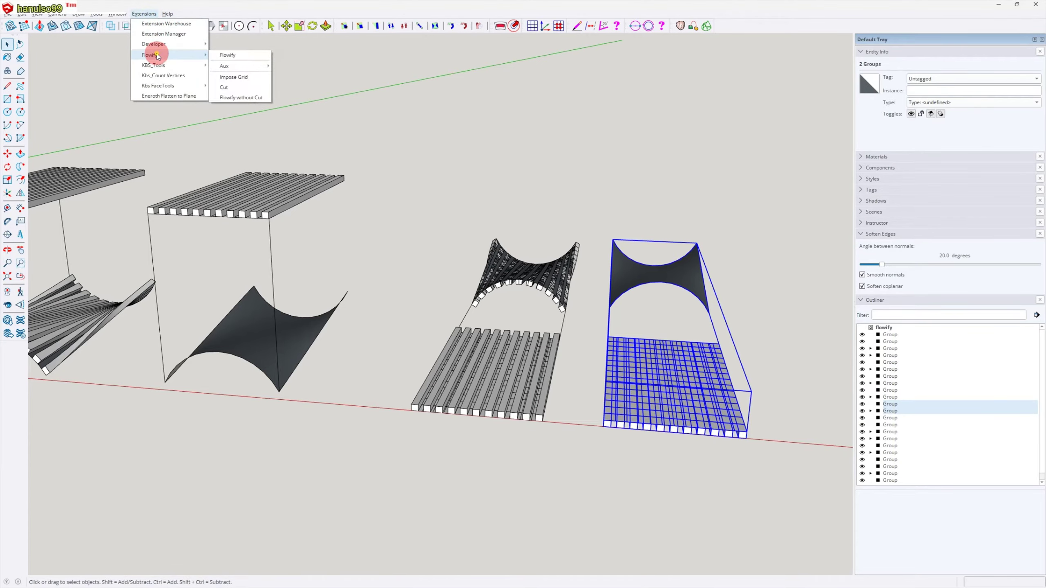
{"action": "left_click", "coordinate": [226, 56]}
Step: Compare the face orientation and bar direction of the two flowed ground-level results up close
{"action": "middle_click_drag", "start_coordinate": [630, 346], "coordinate": [546, 373]}
{"action": "scroll", "coordinate": [542, 321], "scroll_direction": "up", "scroll_amount": 3}
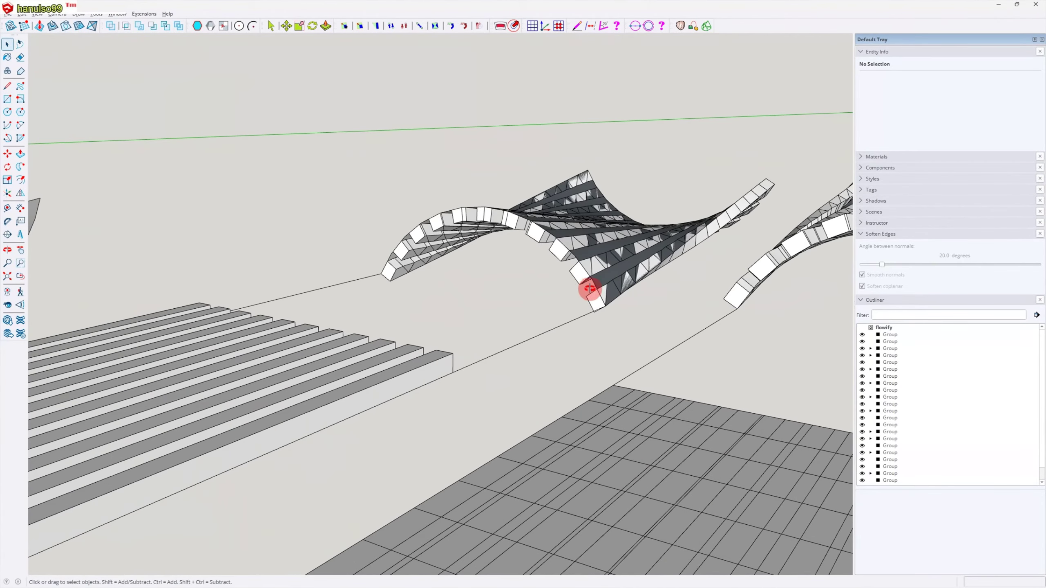
{"action": "middle_click_drag", "start_coordinate": [584, 289], "coordinate": [588, 272]}
{"action": "middle_click_drag", "start_coordinate": [444, 279], "coordinate": [568, 353]}
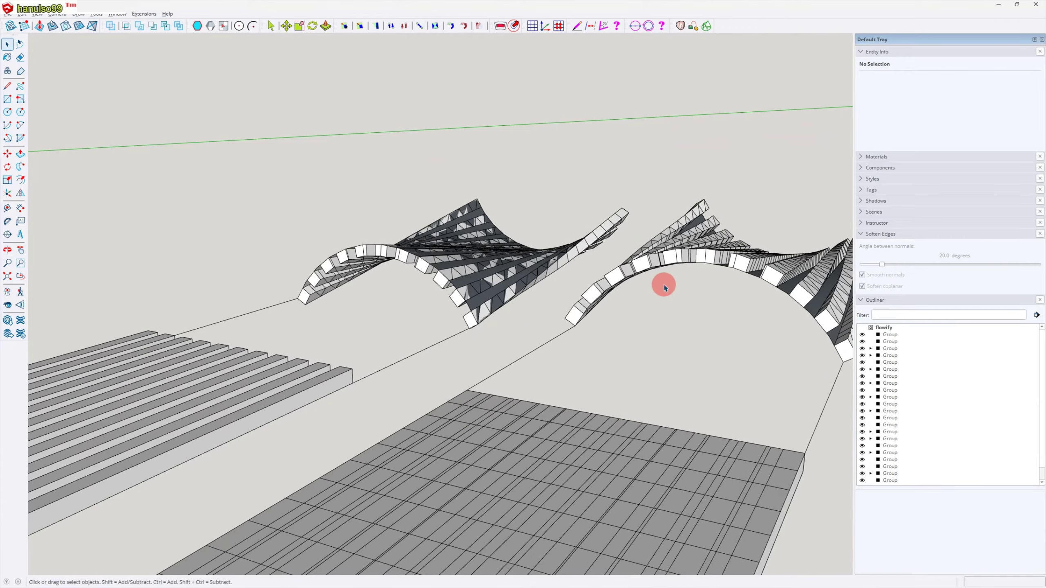
{"action": "middle_click_drag", "start_coordinate": [624, 415], "coordinate": [652, 392]}
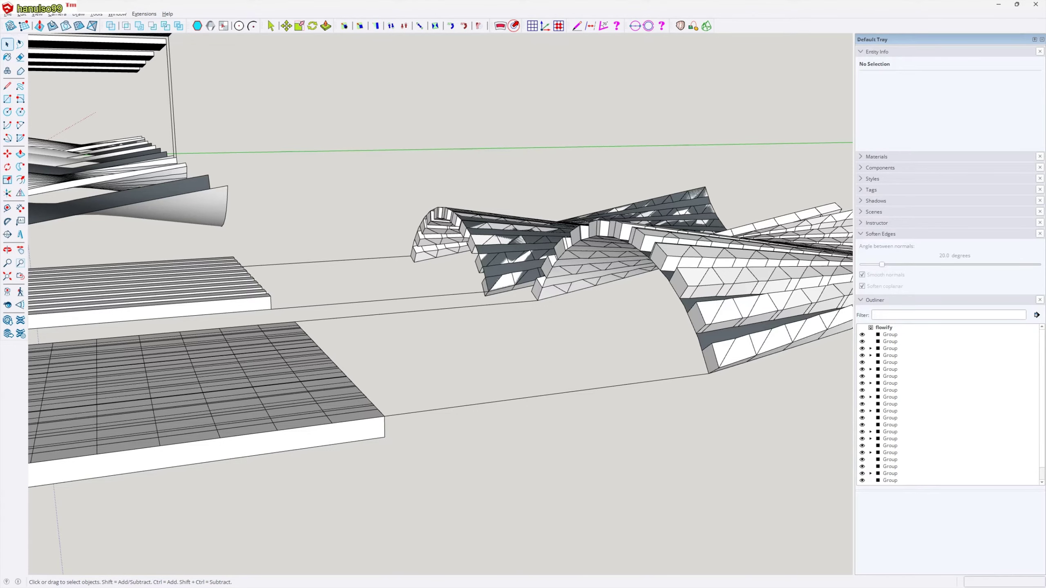
{"action": "middle_click_drag", "start_coordinate": [708, 437], "coordinate": [748, 388]}
{"action": "scroll", "coordinate": [599, 403], "scroll_direction": "down", "scroll_amount": 5}
Step: Soften the coplanar edges of both flowed bar groups in the ground-level sets
{"action": "left_click", "coordinate": [748, 388]}
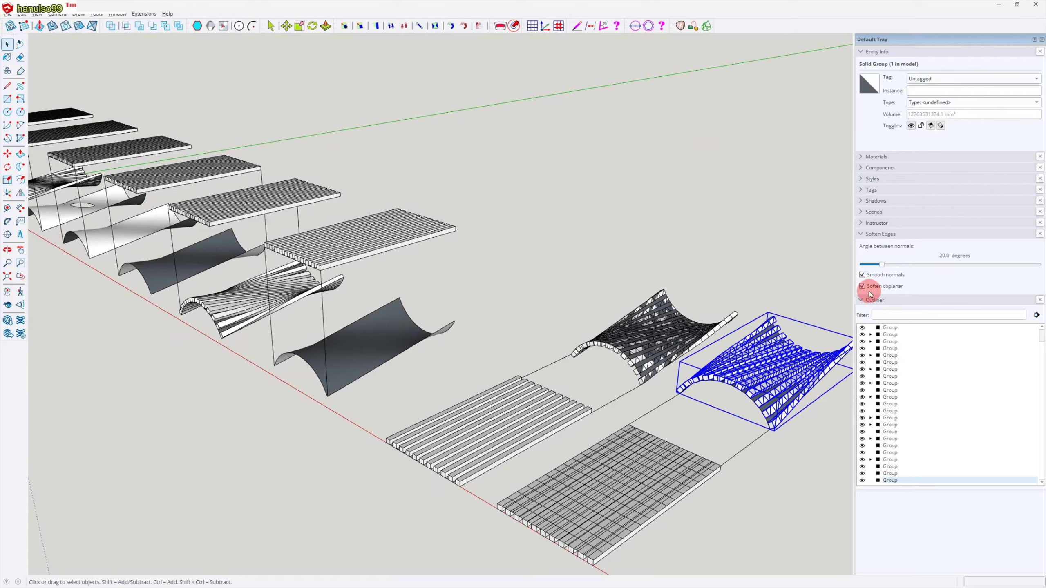
{"action": "left_click", "coordinate": [862, 287]}
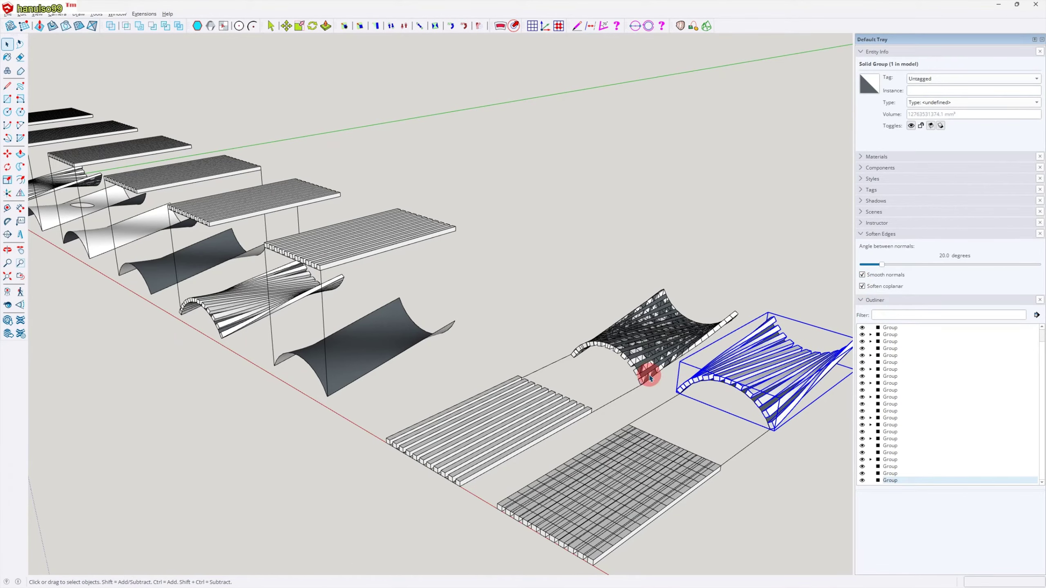
{"action": "middle_click_drag", "start_coordinate": [650, 373], "coordinate": [654, 319]}
{"action": "scroll", "coordinate": [647, 344], "scroll_direction": "up", "scroll_amount": 5}
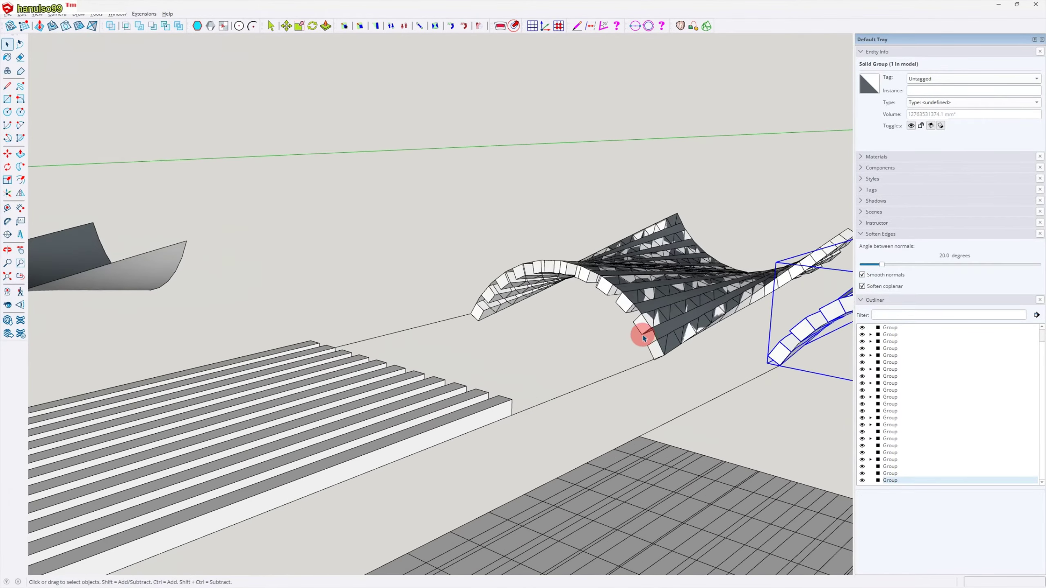
{"action": "left_click", "coordinate": [645, 332]}
{"action": "left_click", "coordinate": [861, 287]}
{"action": "left_click", "coordinate": [764, 416]}
Step: Try to flow the slatted panel onto the closed cylinder in the first cylinder set with Flowify
{"action": "scroll", "coordinate": [770, 420], "scroll_direction": "down", "scroll_amount": 5}
{"action": "mouse_move", "coordinate": [772, 422]}
{"action": "middle_mouse_down", "text": "shift"}
{"action": "mouse_move", "coordinate": [533, 379]}
{"action": "mouse_move", "coordinate": [684, 423]}
{"action": "mouse_move", "coordinate": [584, 420]}
{"action": "mouse_move", "coordinate": [637, 439]}
{"action": "mouse_move", "coordinate": [675, 414]}
{"action": "mouse_move", "coordinate": [649, 433]}
{"action": "mouse_move", "coordinate": [686, 444]}
{"action": "middle_mouse_up", "text": "shift"}
{"action": "scroll", "coordinate": [534, 376], "scroll_direction": "down", "scroll_amount": 5}
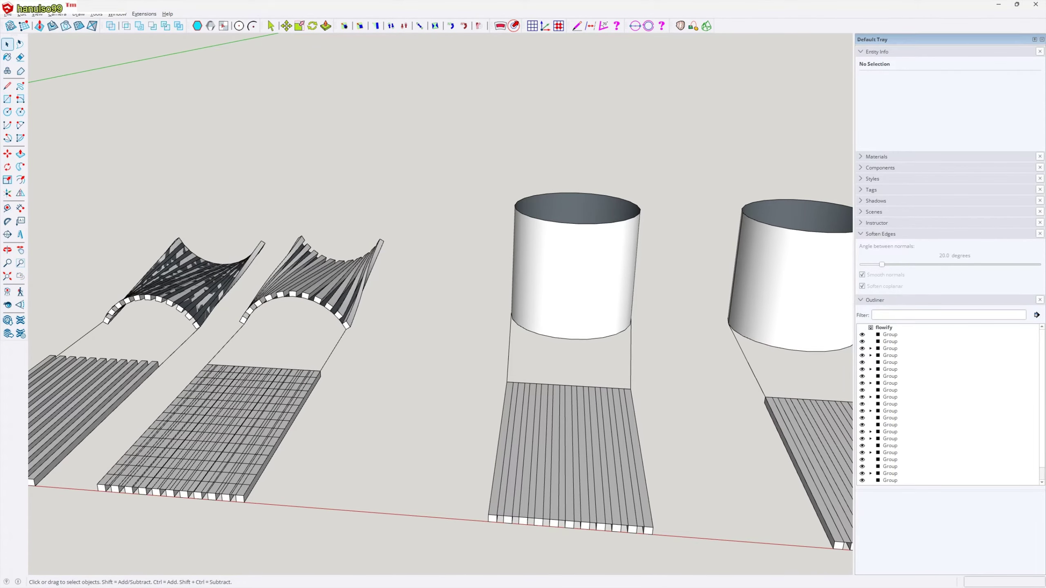
{"action": "mouse_move", "coordinate": [546, 367]}
{"action": "middle_mouse_down"}
{"action": "mouse_move", "coordinate": [603, 362]}
{"action": "mouse_move", "coordinate": [555, 291]}
{"action": "middle_mouse_up"}
{"action": "left_click", "coordinate": [577, 313]}
{"action": "middle_click_drag", "start_coordinate": [584, 341], "coordinate": [563, 265]}
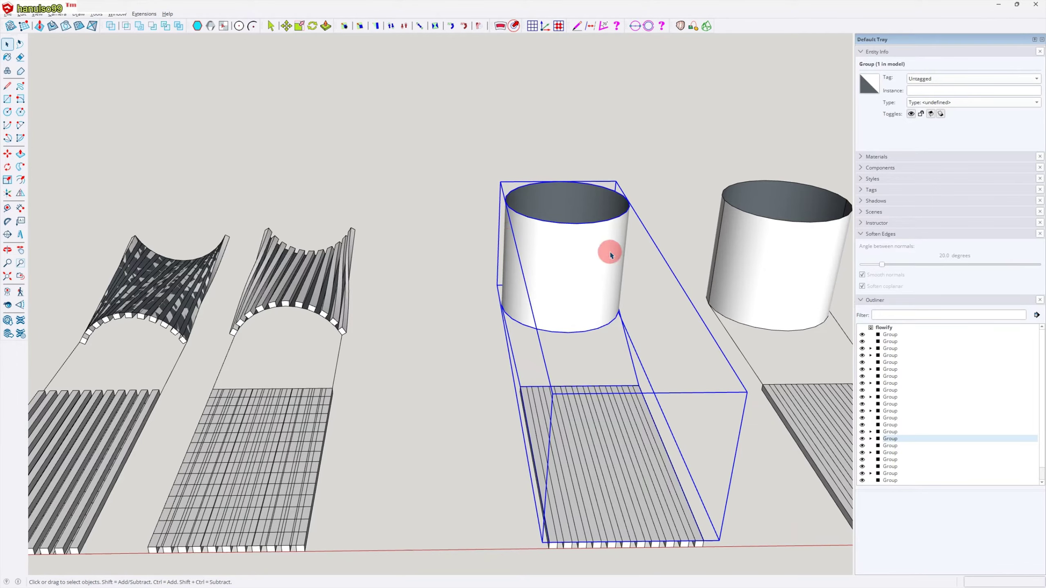
{"action": "scroll", "coordinate": [601, 336], "scroll_direction": "down", "scroll_amount": 4}
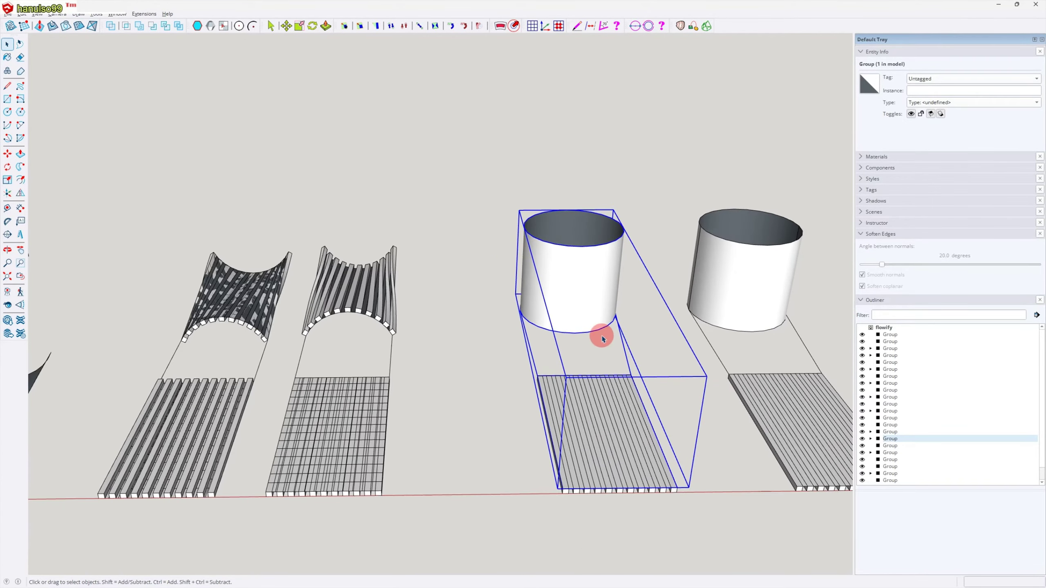
{"action": "left_click", "coordinate": [693, 504]}
{"action": "left_click_drag", "start_coordinate": [477, 193], "coordinate": [705, 537]}
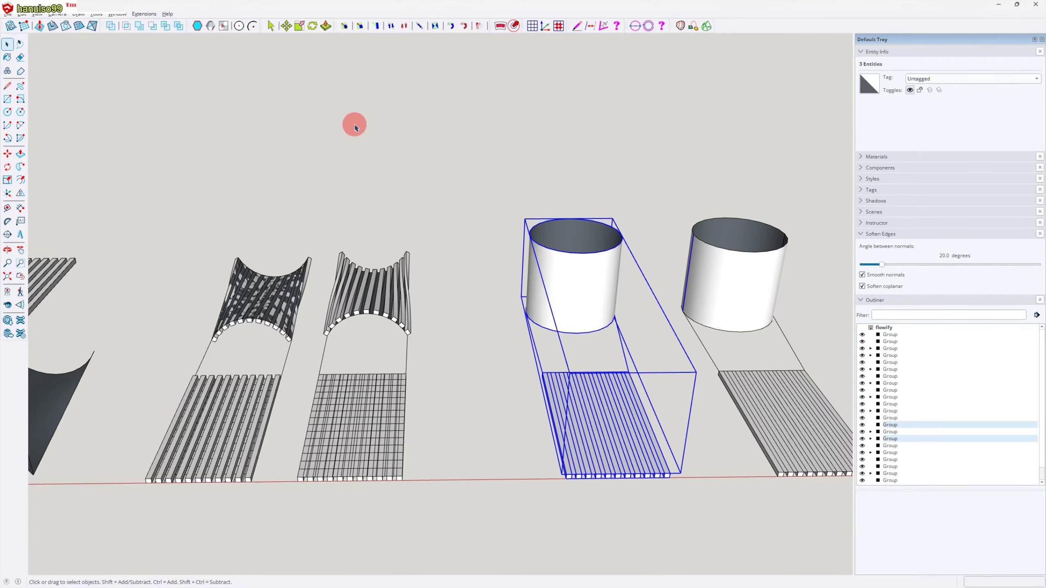
{"action": "left_click", "coordinate": [145, 17]}
{"action": "mouse_move", "coordinate": [156, 52]}
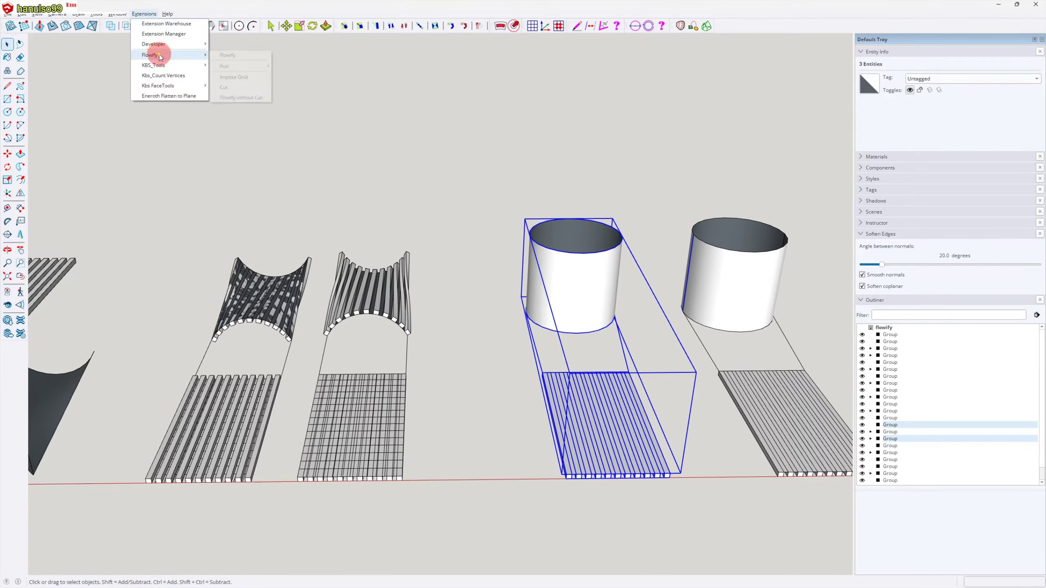
{"action": "left_click", "coordinate": [229, 56]}
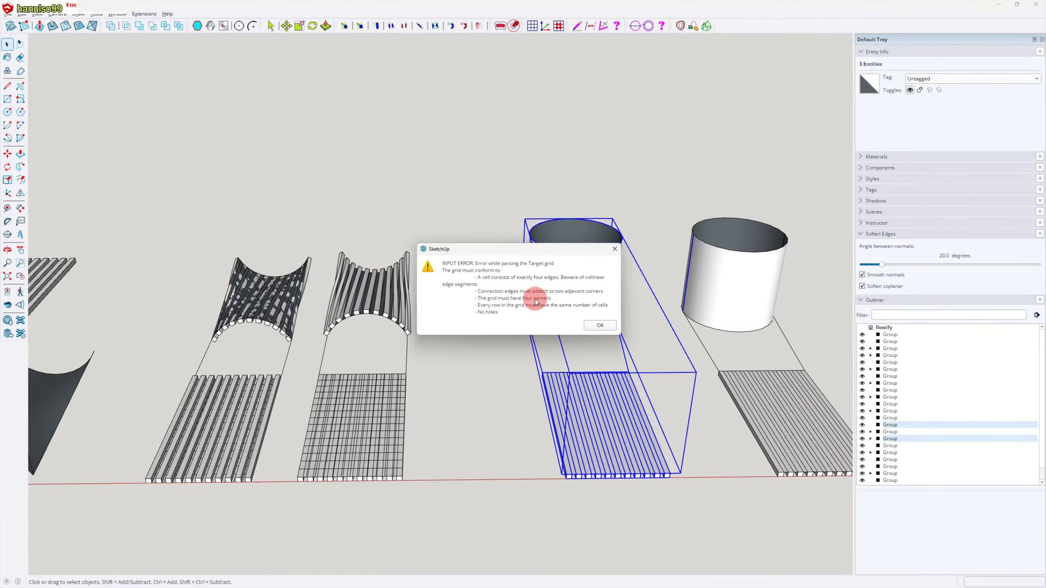
{"action": "left_click", "coordinate": [601, 326]}
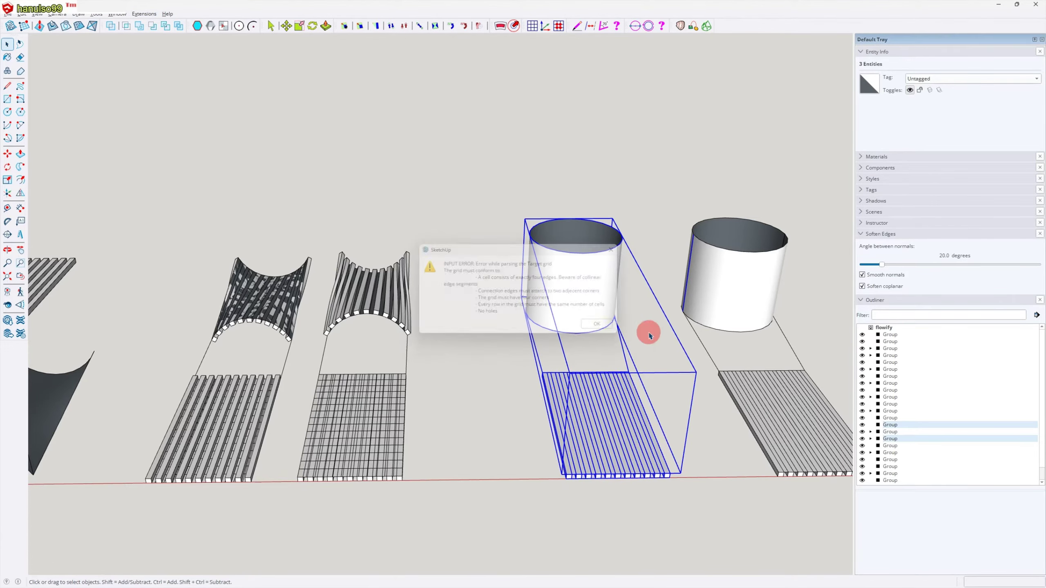
Step: Flow the second cylinder set's slatted panel onto its cylinder with Flowify
{"action": "left_click", "coordinate": [795, 326]}
{"action": "middle_click_drag", "start_coordinate": [782, 369], "coordinate": [450, 333], "text": "shift"}
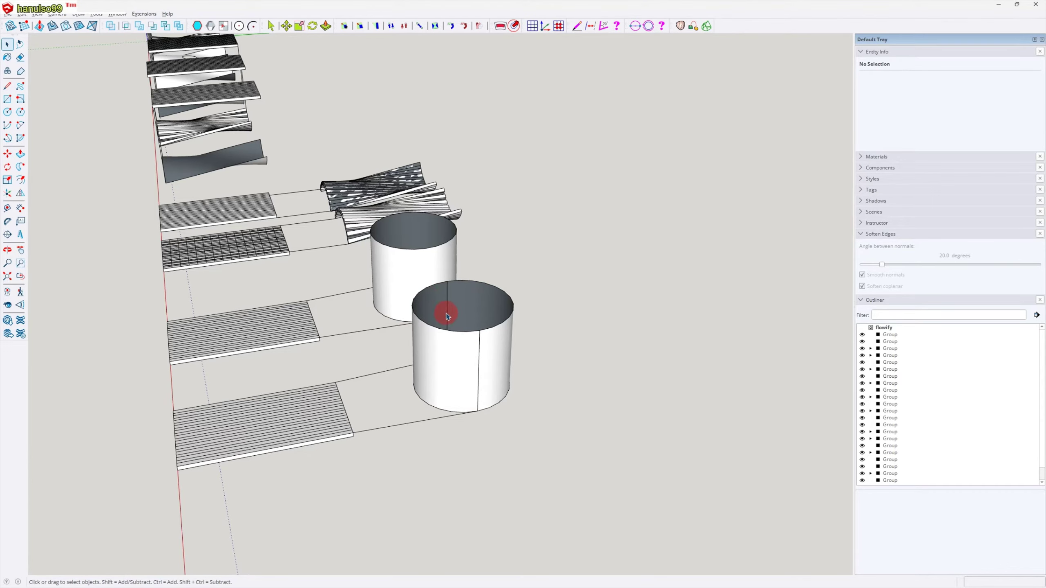
{"action": "middle_click_drag", "start_coordinate": [405, 470], "coordinate": [568, 318]}
{"action": "left_click", "coordinate": [570, 330]}
{"action": "middle_click_drag", "start_coordinate": [592, 434], "coordinate": [597, 420]}
{"action": "middle_click_drag", "start_coordinate": [464, 440], "coordinate": [610, 457]}
{"action": "left_click_drag", "start_coordinate": [610, 458], "coordinate": [465, 373]}
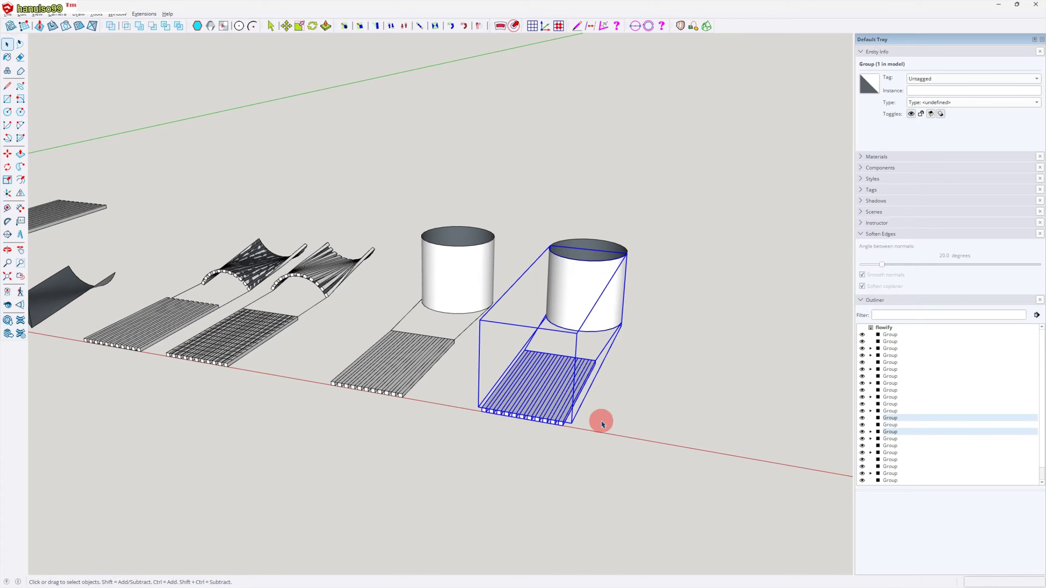
{"action": "left_click", "coordinate": [150, 14]}
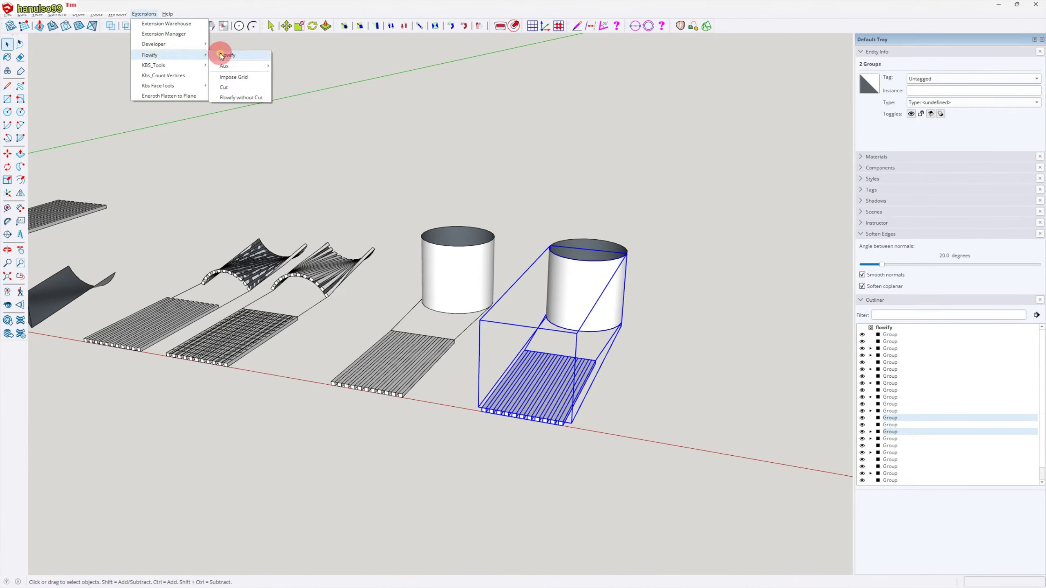
{"action": "left_click", "coordinate": [226, 55]}
{"action": "left_click", "coordinate": [672, 357]}
{"action": "middle_click_drag", "start_coordinate": [673, 357], "coordinate": [638, 378]}
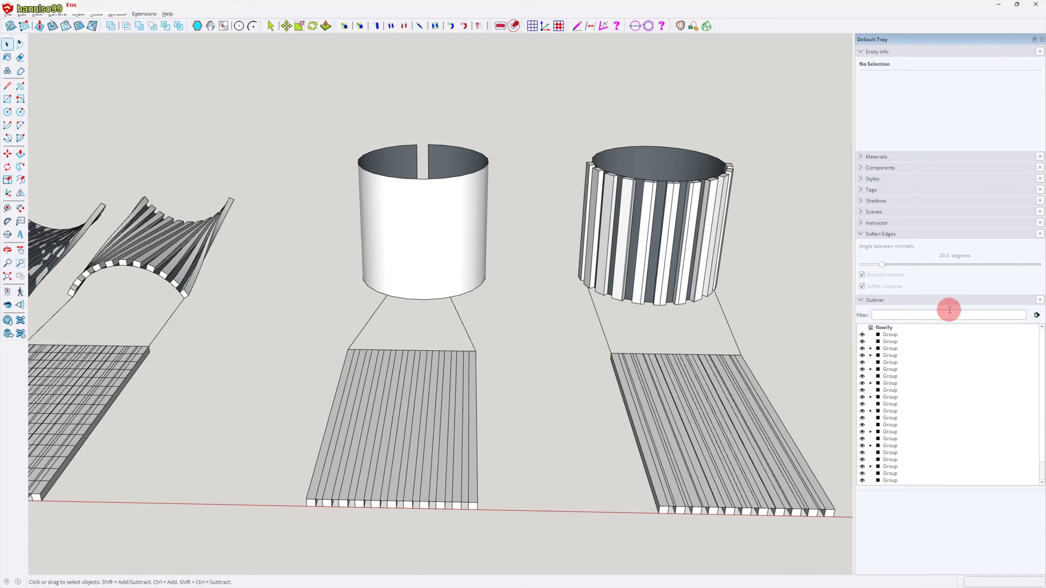
Step: Flow the first cylinder set's slatted panel onto the cylinder with the open gap using Flowify, and soften the resulting coplanar edges
{"action": "mouse_move", "coordinate": [607, 325]}
{"action": "middle_mouse_down"}
{"action": "mouse_move", "coordinate": [278, 341]}
{"action": "mouse_move", "coordinate": [327, 327]}
{"action": "mouse_move", "coordinate": [505, 350]}
{"action": "mouse_move", "coordinate": [591, 289]}
{"action": "middle_mouse_up"}
{"action": "mouse_move", "coordinate": [607, 435]}
{"action": "middle_mouse_down"}
{"action": "mouse_move", "coordinate": [583, 411]}
{"action": "mouse_move", "coordinate": [562, 344]}
{"action": "mouse_move", "coordinate": [587, 355]}
{"action": "mouse_move", "coordinate": [602, 299]}
{"action": "mouse_move", "coordinate": [541, 285]}
{"action": "middle_mouse_up"}
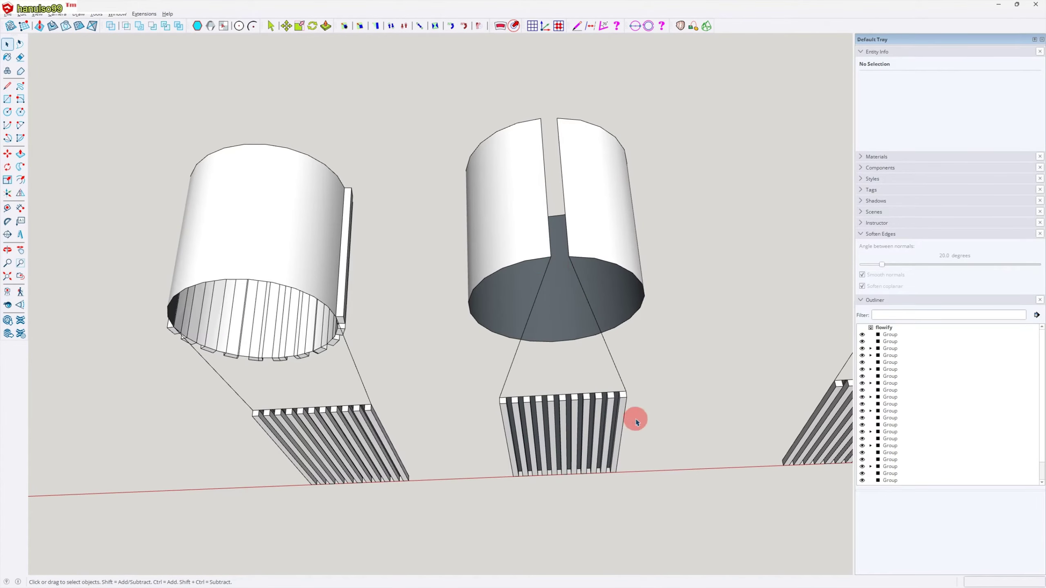
{"action": "mouse_move", "coordinate": [639, 407]}
{"action": "middle_mouse_down"}
{"action": "mouse_move", "coordinate": [611, 451]}
{"action": "mouse_move", "coordinate": [796, 496]}
{"action": "mouse_move", "coordinate": [861, 495]}
{"action": "mouse_move", "coordinate": [713, 455]}
{"action": "mouse_move", "coordinate": [672, 458]}
{"action": "mouse_move", "coordinate": [702, 423]}
{"action": "mouse_move", "coordinate": [597, 463]}
{"action": "mouse_move", "coordinate": [402, 259]}
{"action": "middle_mouse_up"}
{"action": "left_click_drag", "start_coordinate": [384, 189], "coordinate": [642, 546]}
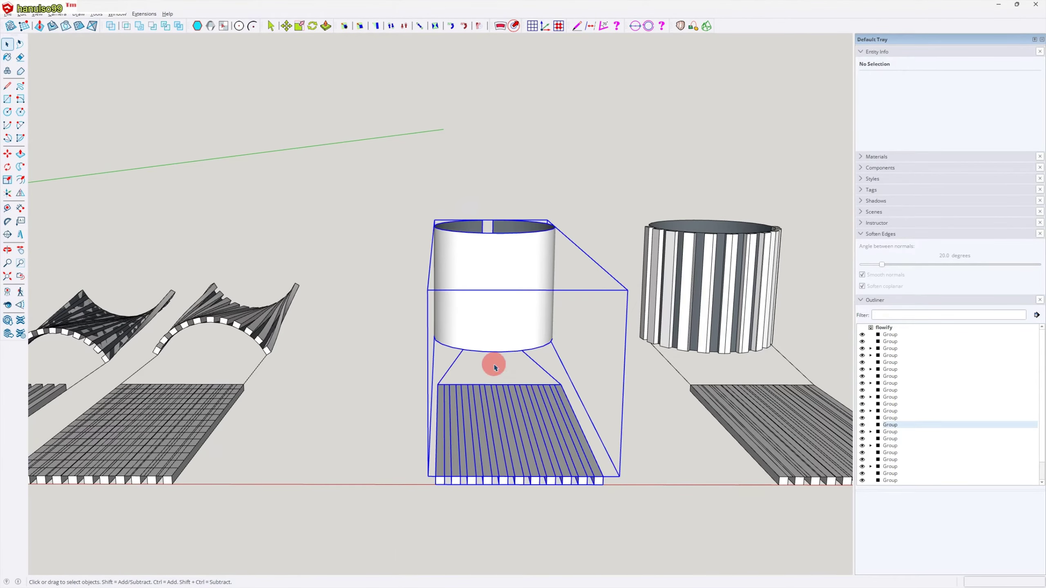
{"action": "left_click", "coordinate": [148, 14]}
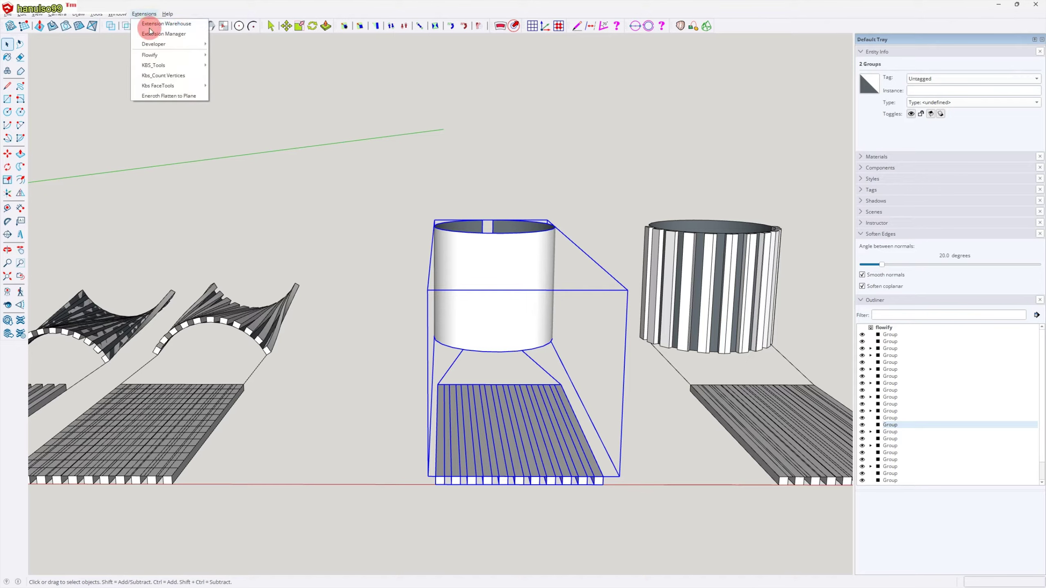
{"action": "mouse_move", "coordinate": [152, 47]}
{"action": "left_click", "coordinate": [242, 62]}
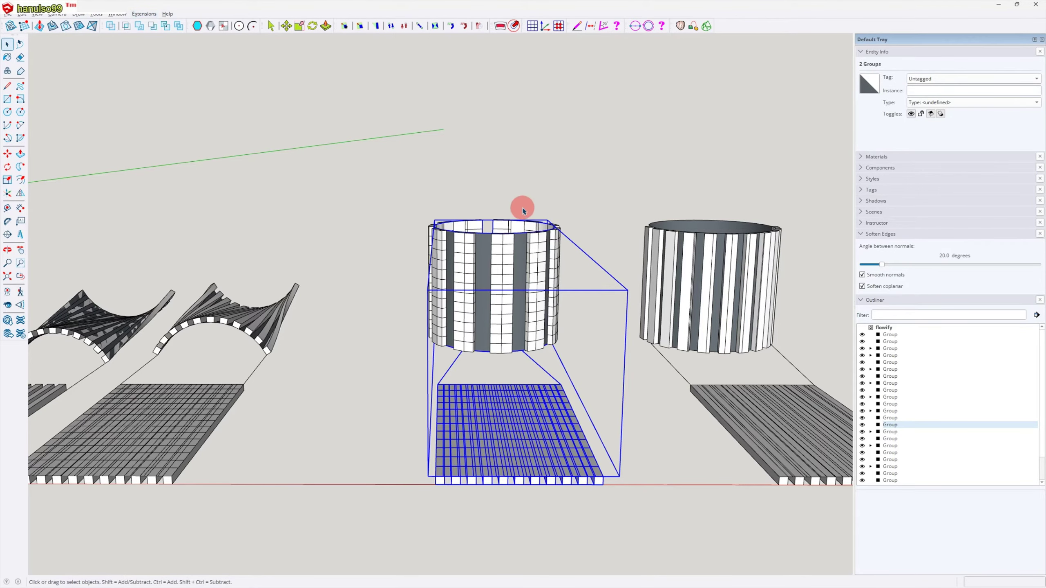
{"action": "left_click", "coordinate": [862, 286]}
{"action": "left_click", "coordinate": [625, 224]}
Step: Examine the bars wrapped around the gapped cylinder from the front and above, comparing them with the flat panel and the neighbouring cylinder
{"action": "middle_click_drag", "start_coordinate": [602, 364], "coordinate": [583, 381]}
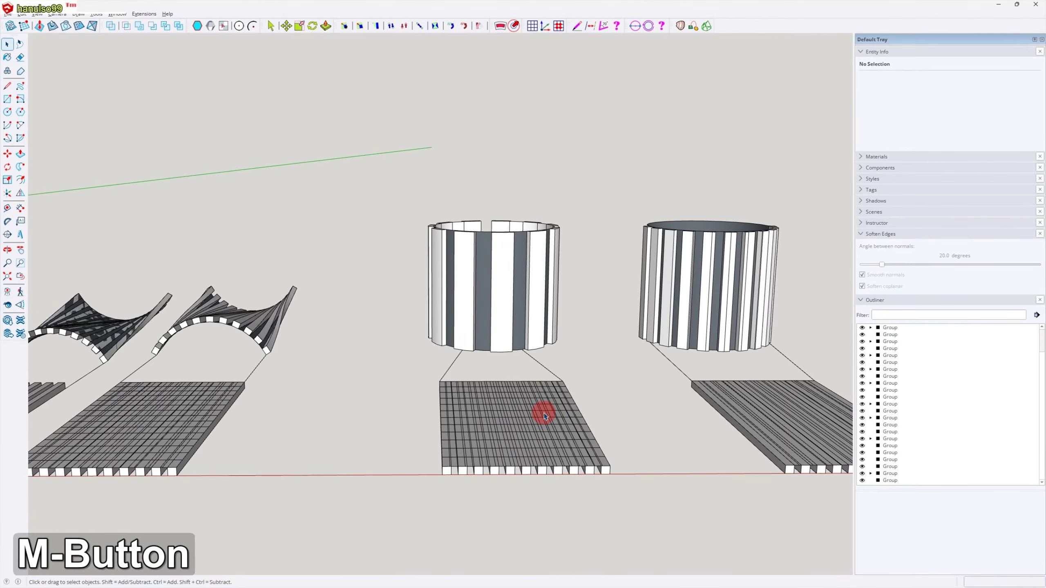
{"action": "scroll", "coordinate": [474, 477], "scroll_direction": "up", "scroll_amount": 1}
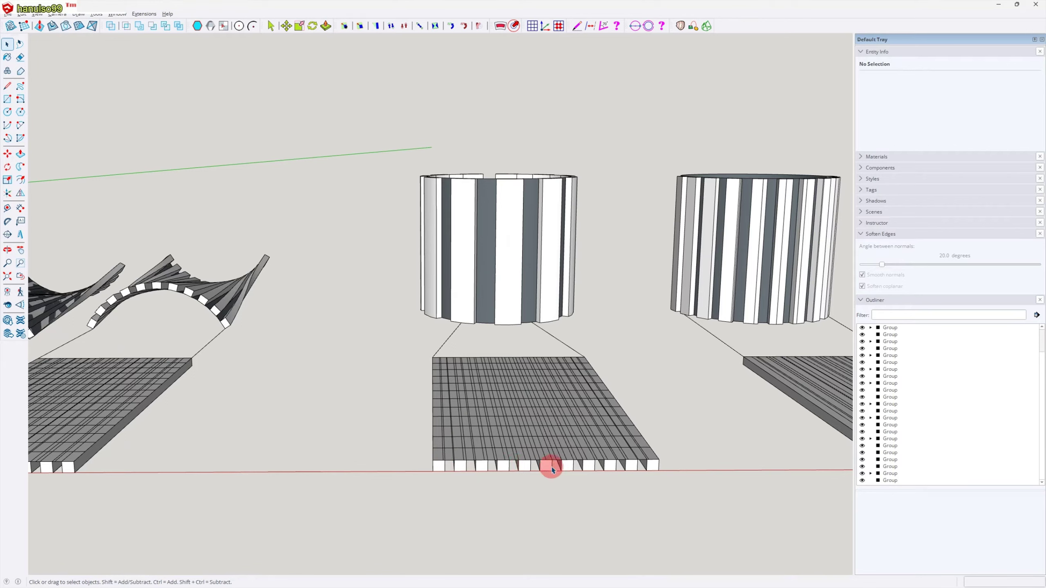
{"action": "scroll", "coordinate": [529, 443], "scroll_direction": "down", "scroll_amount": 1}
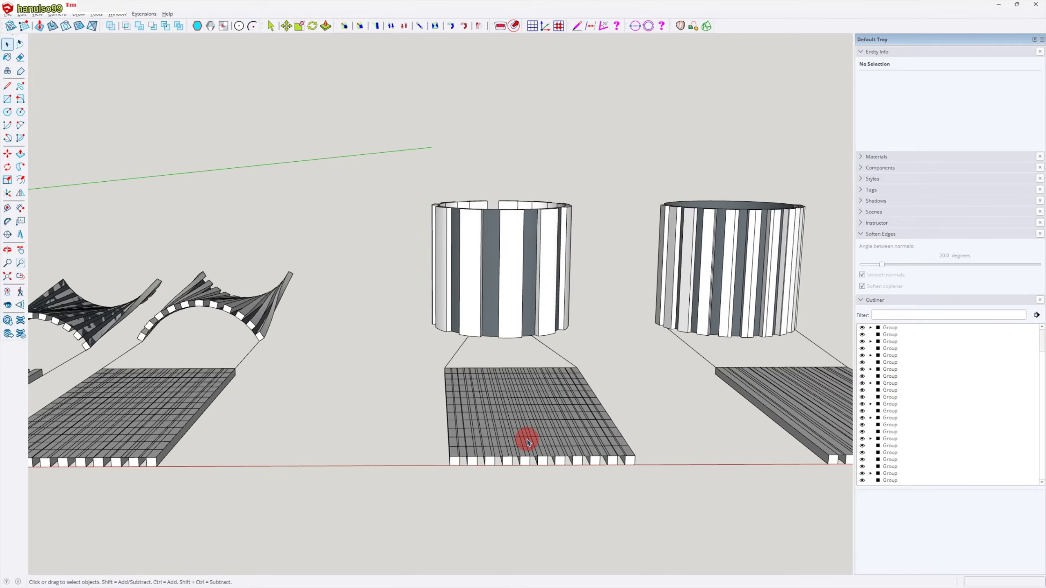
{"action": "mouse_move", "coordinate": [552, 436]}
{"action": "middle_mouse_down"}
{"action": "mouse_move", "coordinate": [498, 348]}
{"action": "mouse_move", "coordinate": [458, 325]}
{"action": "mouse_move", "coordinate": [446, 362]}
{"action": "middle_mouse_up"}
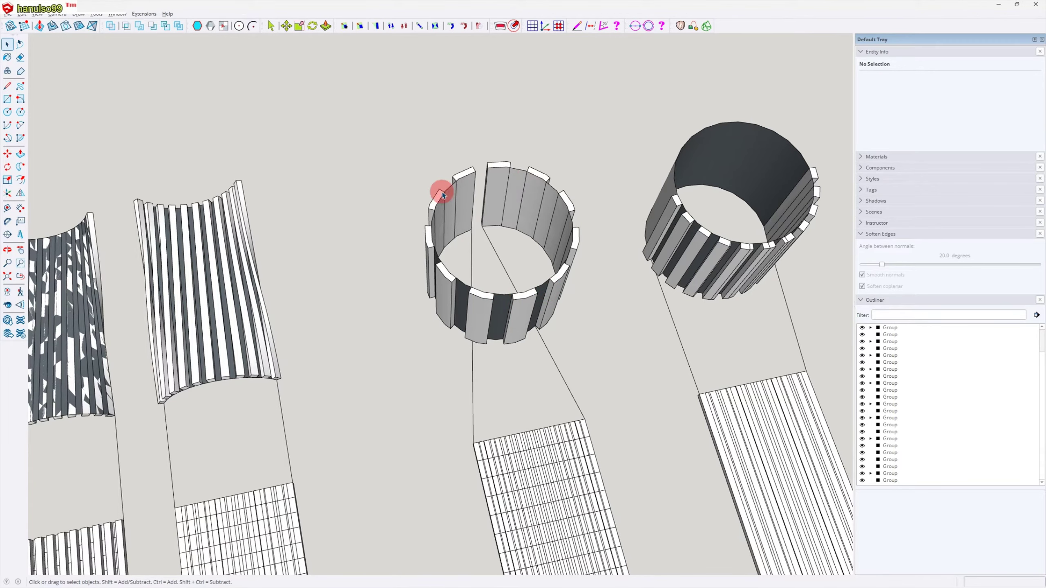
{"action": "middle_click_drag", "start_coordinate": [556, 374], "coordinate": [519, 342]}
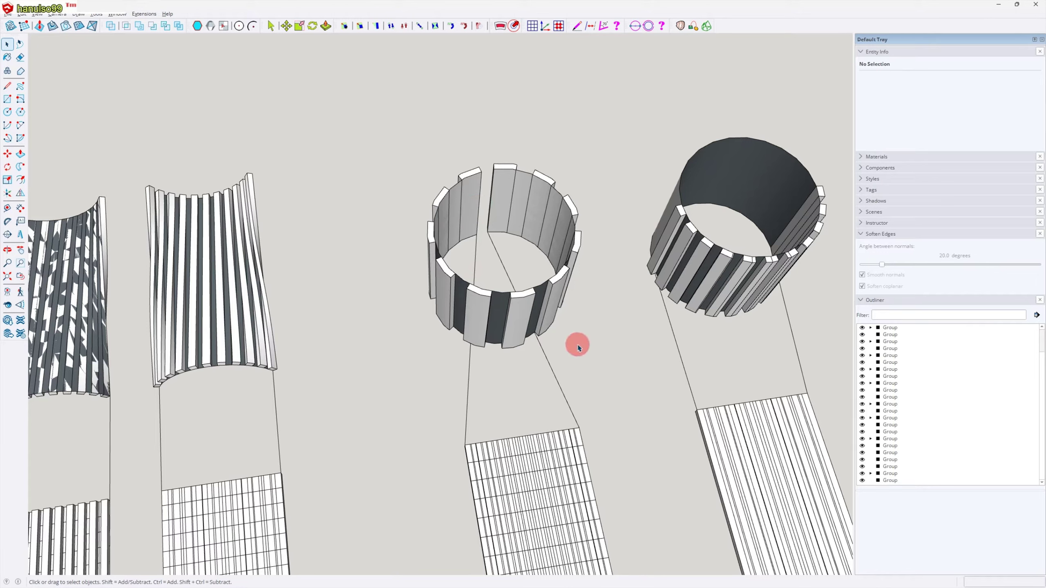
{"action": "middle_click_drag", "start_coordinate": [620, 446], "coordinate": [600, 385]}
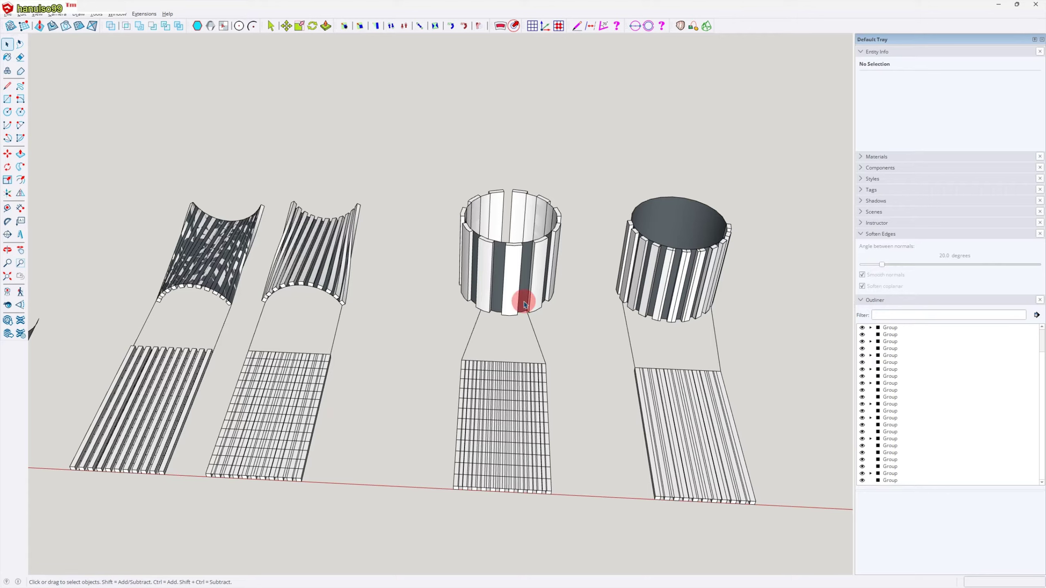
{"action": "left_click", "coordinate": [504, 293]}
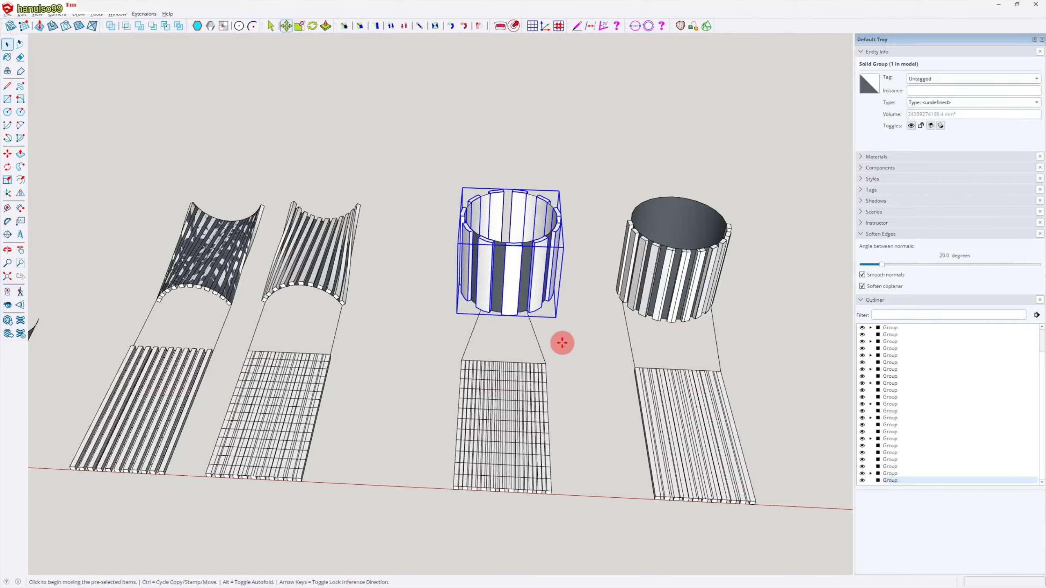
{"action": "key", "text": "m"}
{"action": "left_click", "coordinate": [510, 314]}
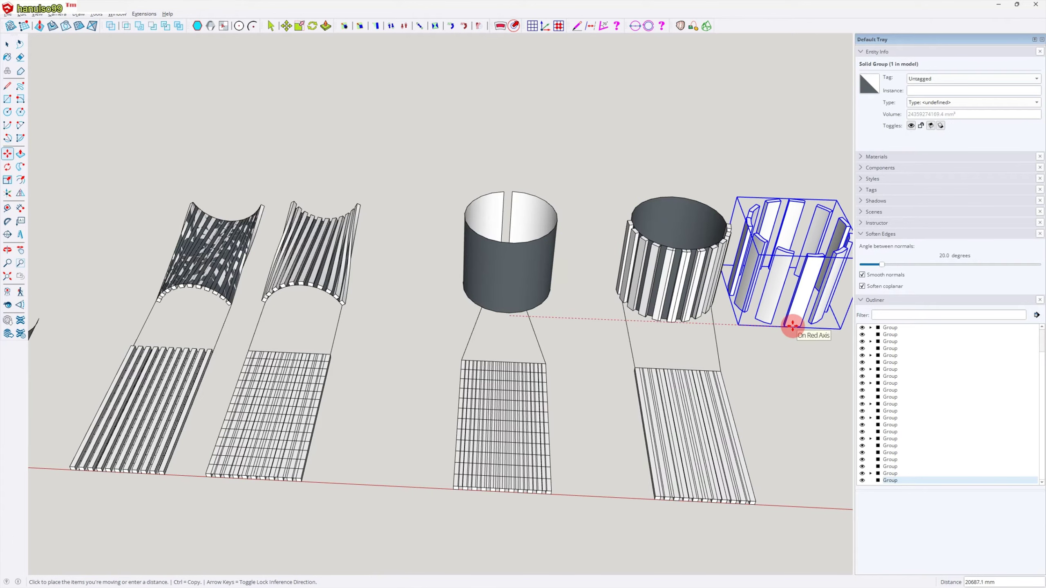
{"action": "key", "text": "Escape"}
{"action": "key", "text": "space"}
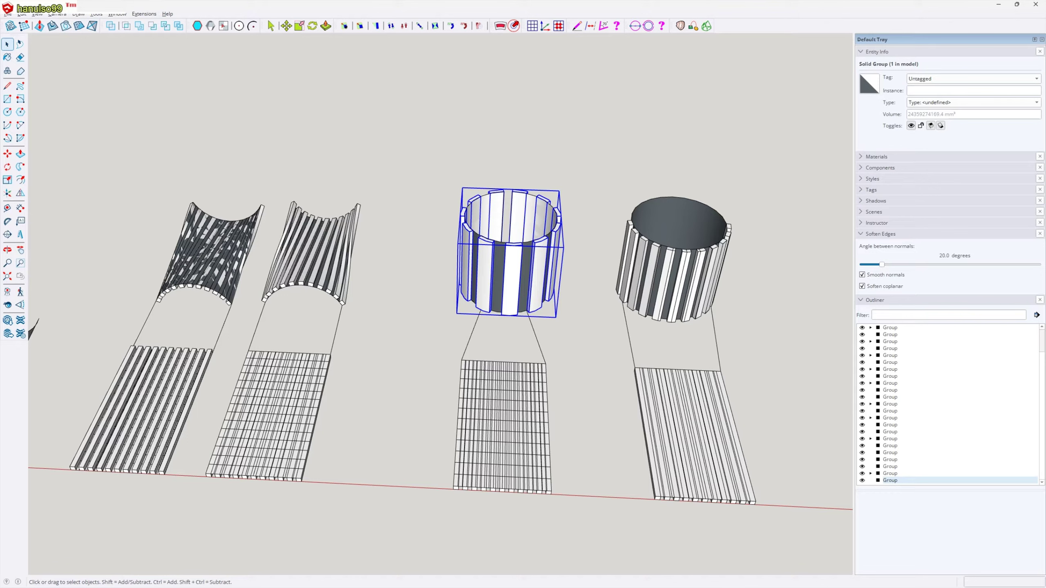
{"action": "left_click", "coordinate": [152, 15]}
{"action": "mouse_move", "coordinate": [194, 55]}
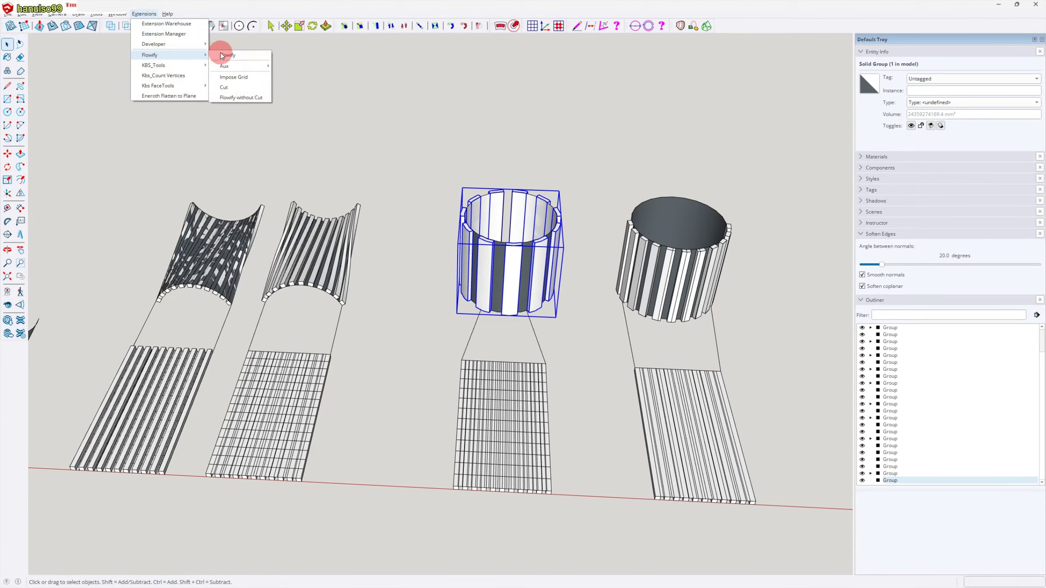
{"action": "left_click", "coordinate": [239, 88]}
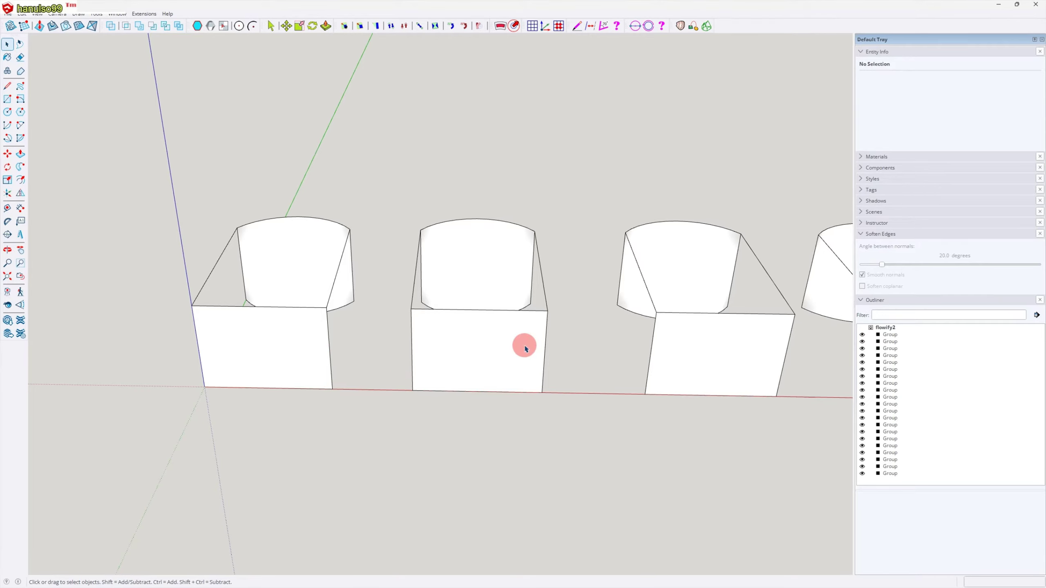
Step: Group the three parts of the first flat-face and curved-surface set, and impose a Flowify grid on its flat face
{"action": "left_click", "coordinate": [297, 358]}
{"action": "left_click", "coordinate": [300, 265]}
{"action": "left_click", "coordinate": [301, 263]}
{"action": "left_click", "coordinate": [355, 374]}
{"action": "left_click_drag", "start_coordinate": [149, 192], "coordinate": [382, 425]}
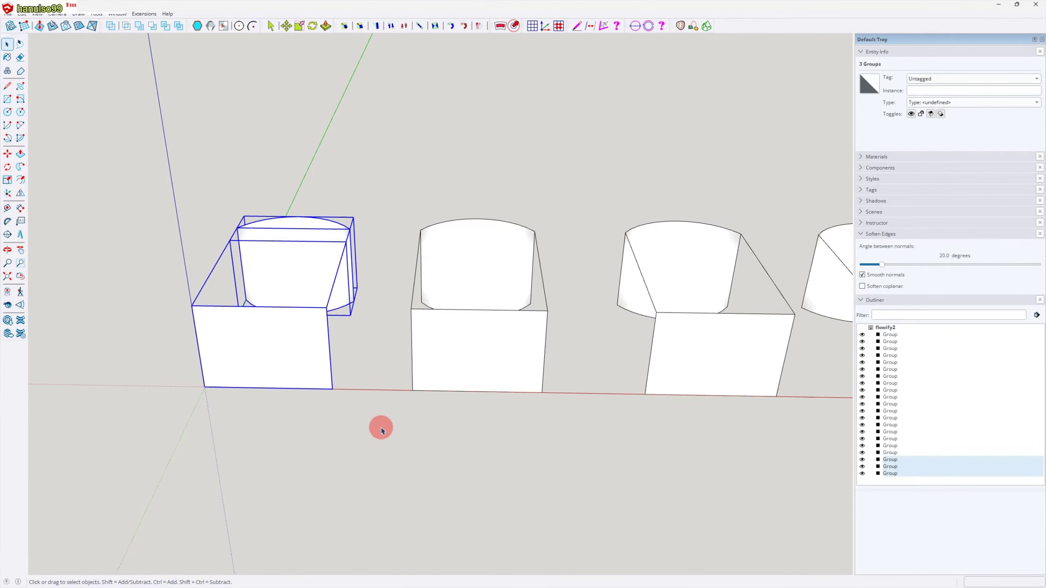
{"action": "key", "text": "g"}
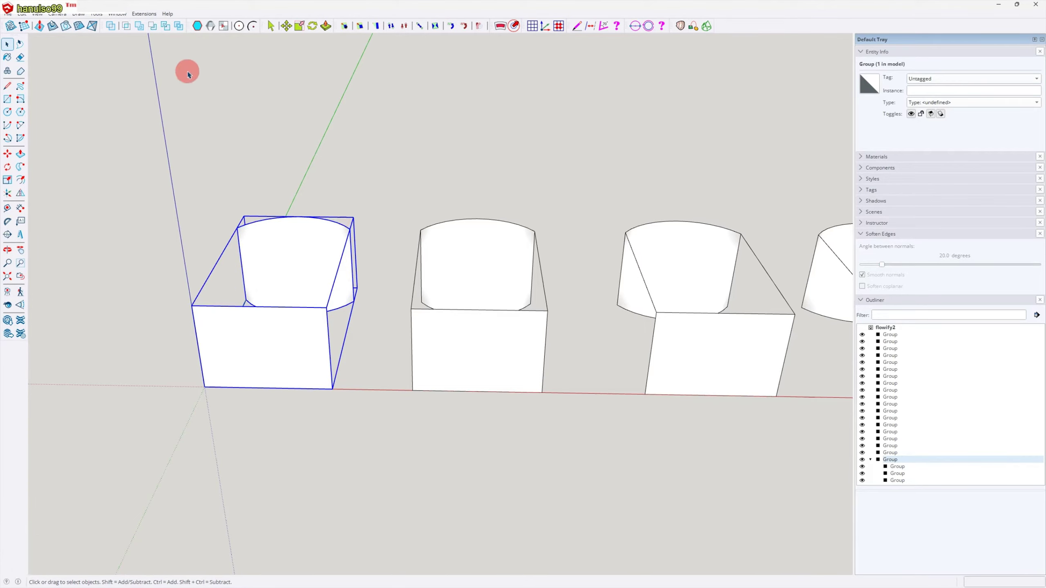
{"action": "left_click", "coordinate": [144, 14]}
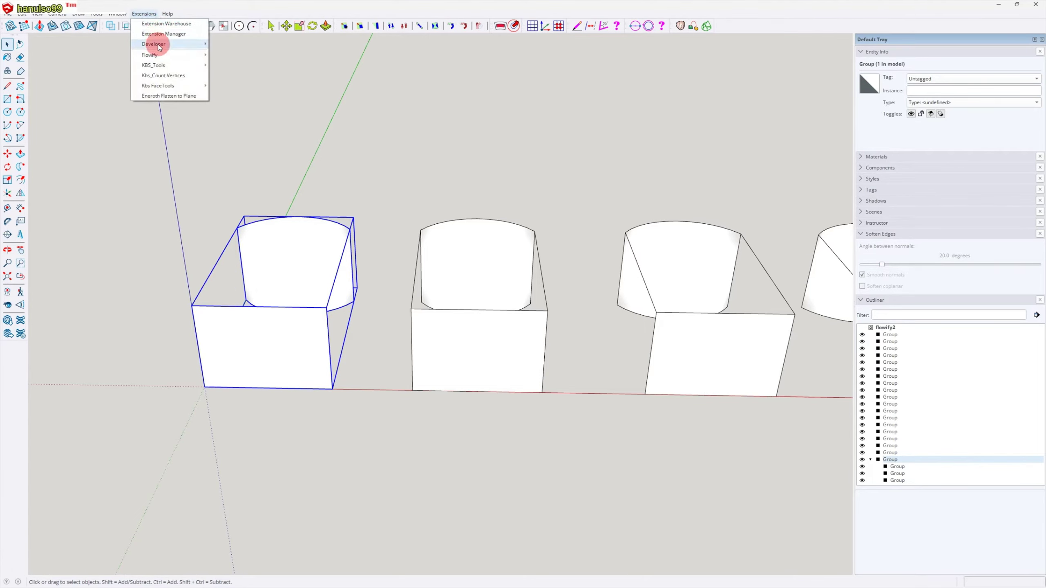
{"action": "mouse_move", "coordinate": [162, 55]}
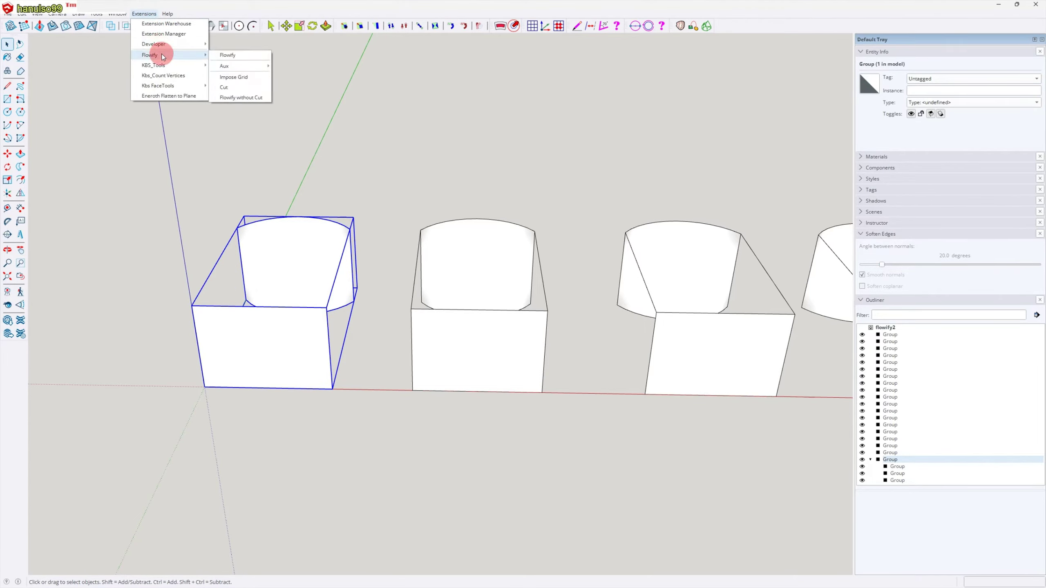
{"action": "left_click", "coordinate": [255, 78]}
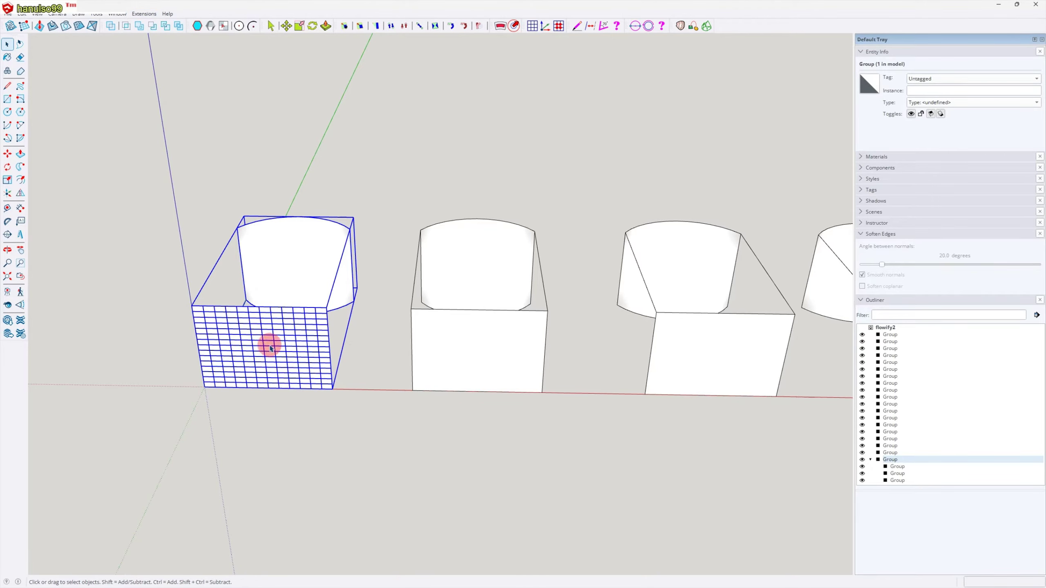
Step: Group the three parts of the second flat-face and curved-surface set, and impose a Flowify grid on its flat face
{"action": "left_click", "coordinate": [398, 425]}
{"action": "left_click_drag", "start_coordinate": [375, 195], "coordinate": [593, 427]}
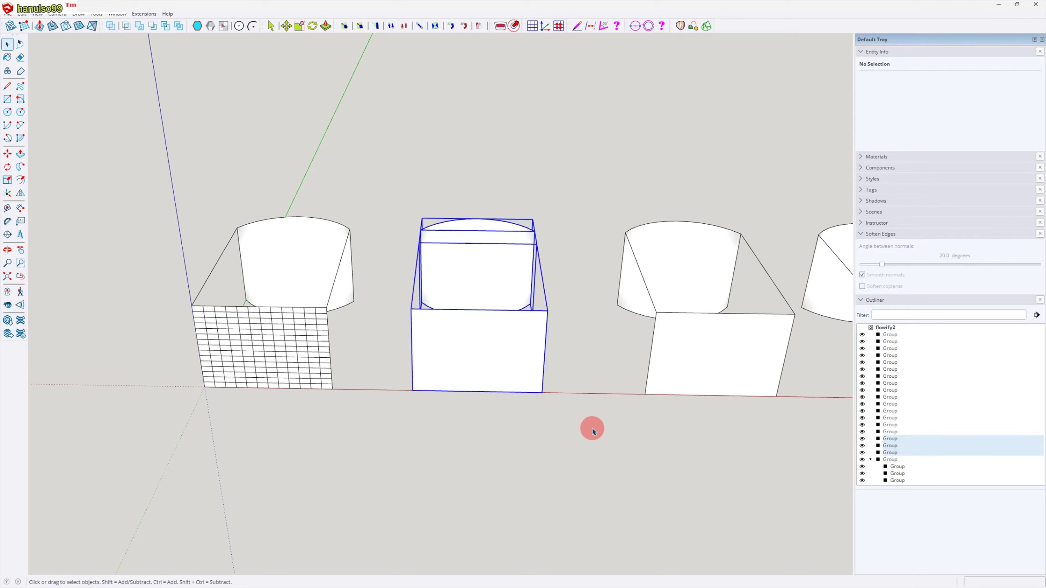
{"action": "key", "text": "ctrl+g"}
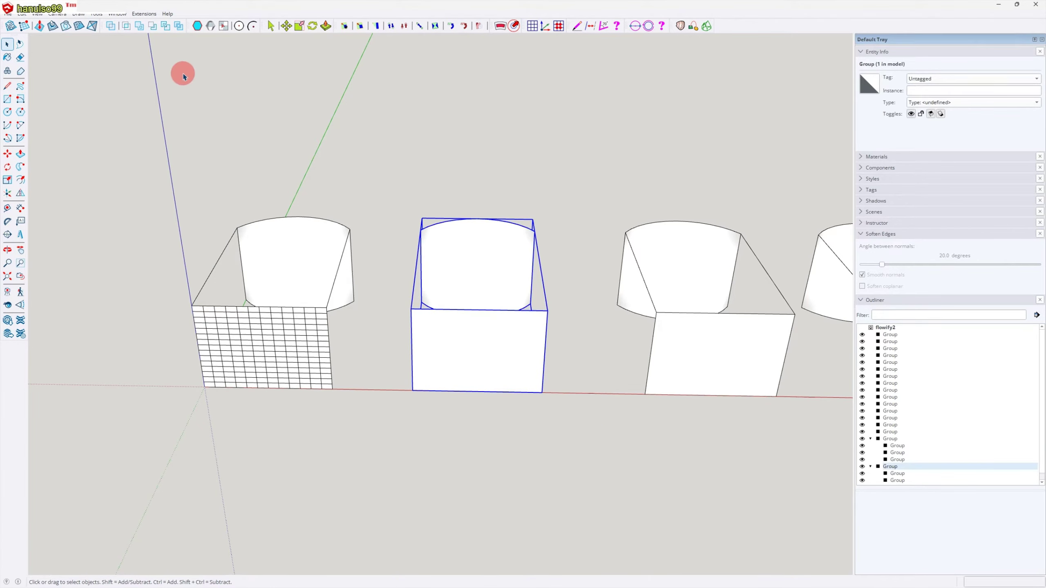
{"action": "left_click", "coordinate": [145, 14]}
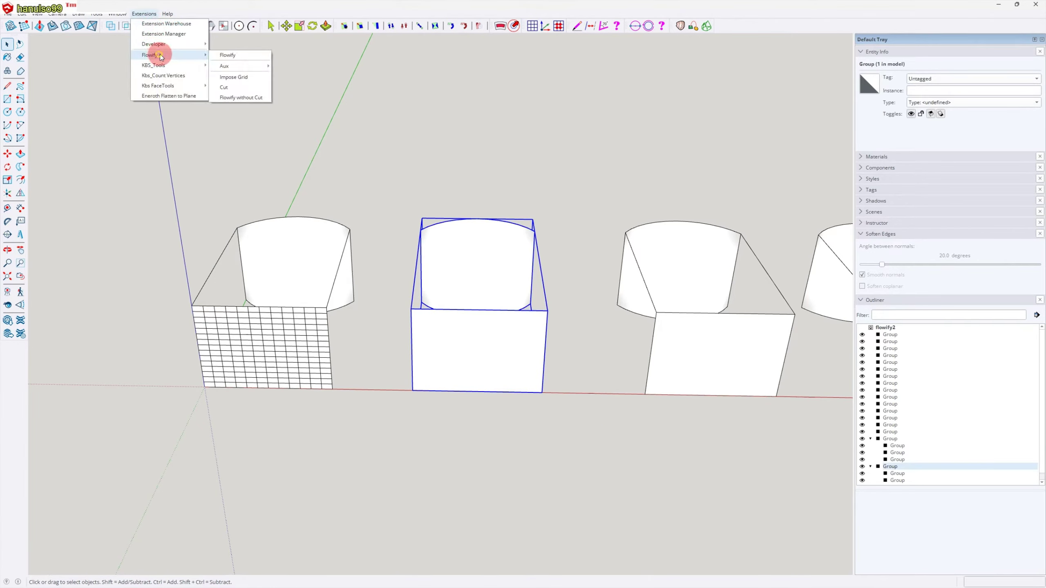
{"action": "left_click", "coordinate": [234, 77]}
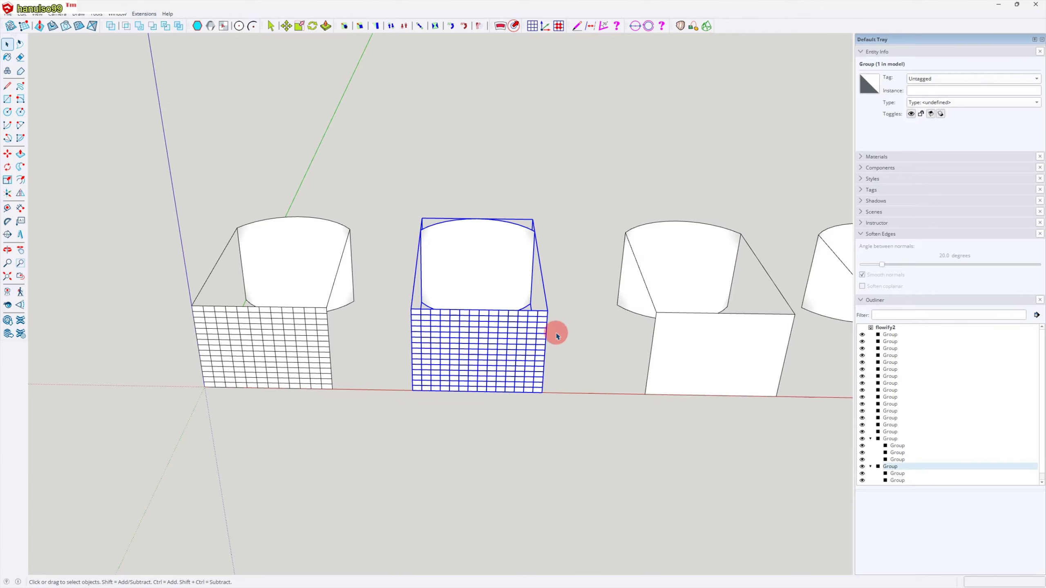
Step: Group the three parts of the third flat-face and curved-surface set, and try to impose a Flowify grid on its flat face
{"action": "left_click", "coordinate": [601, 353]}
{"action": "left_click_drag", "start_coordinate": [591, 198], "coordinate": [800, 436]}
{"action": "key", "text": "g"}
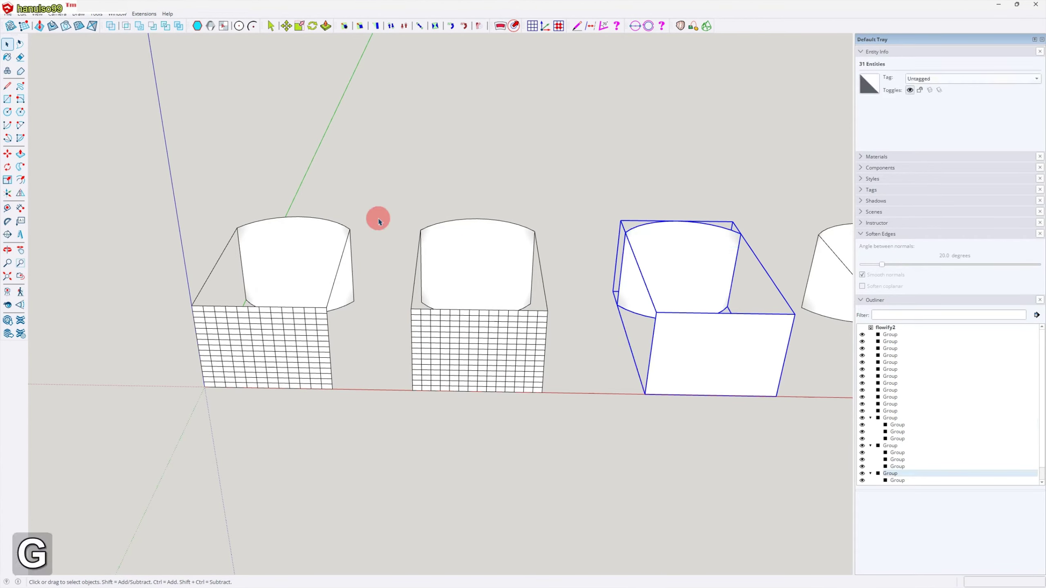
{"action": "left_click", "coordinate": [144, 13]}
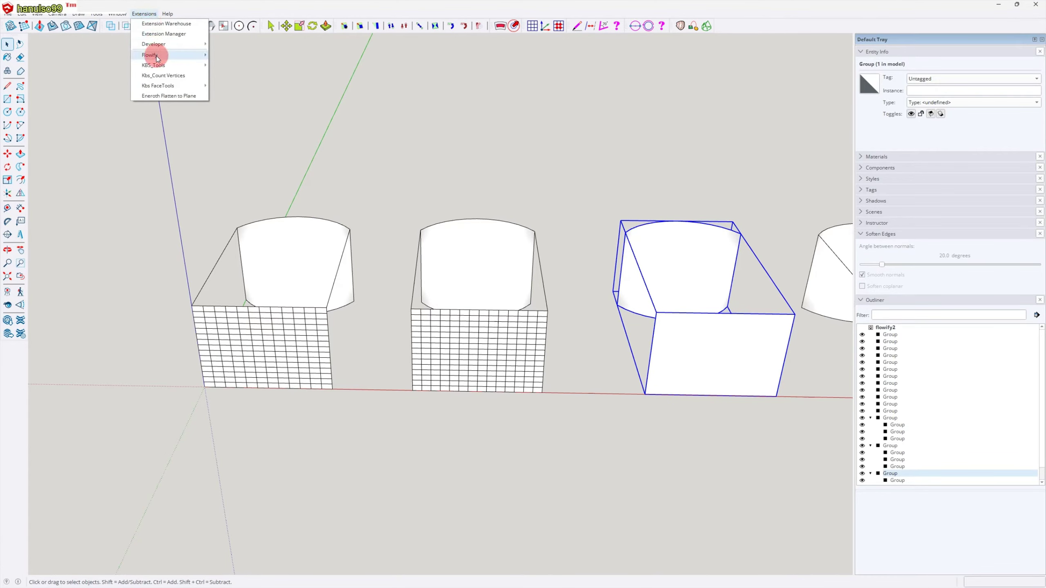
{"action": "mouse_move", "coordinate": [153, 55]}
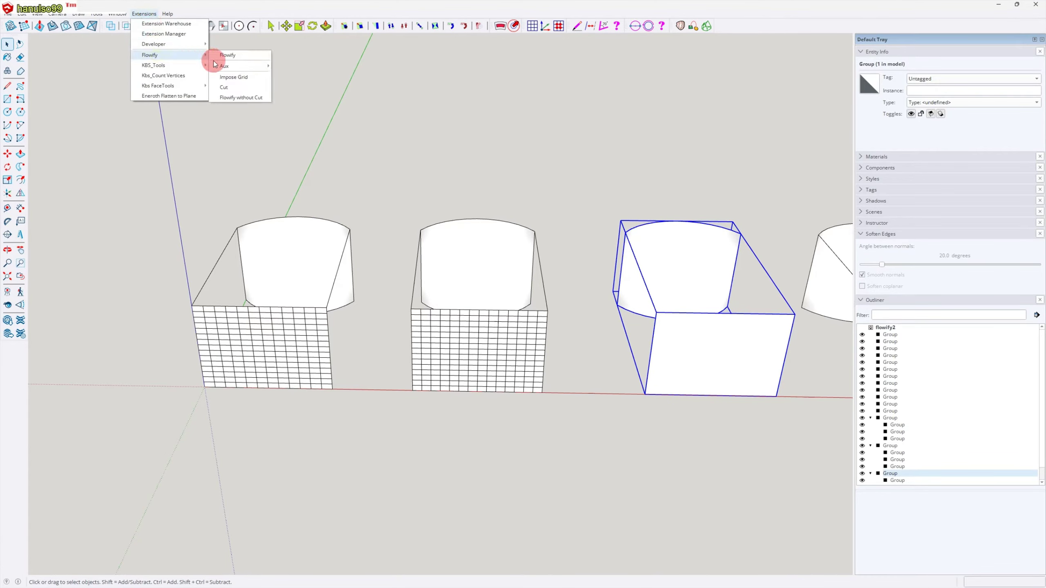
{"action": "left_click", "coordinate": [234, 78]}
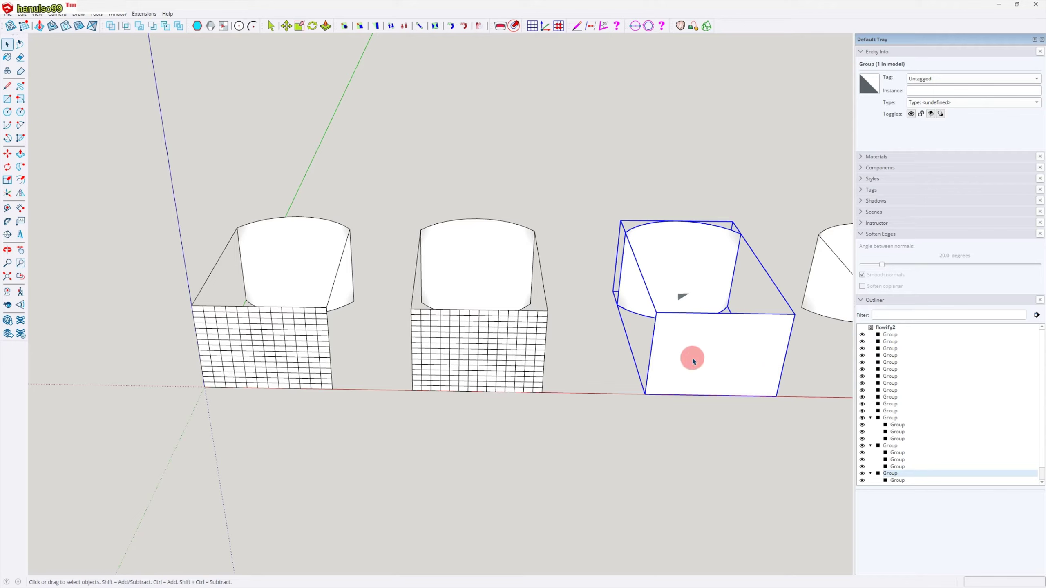
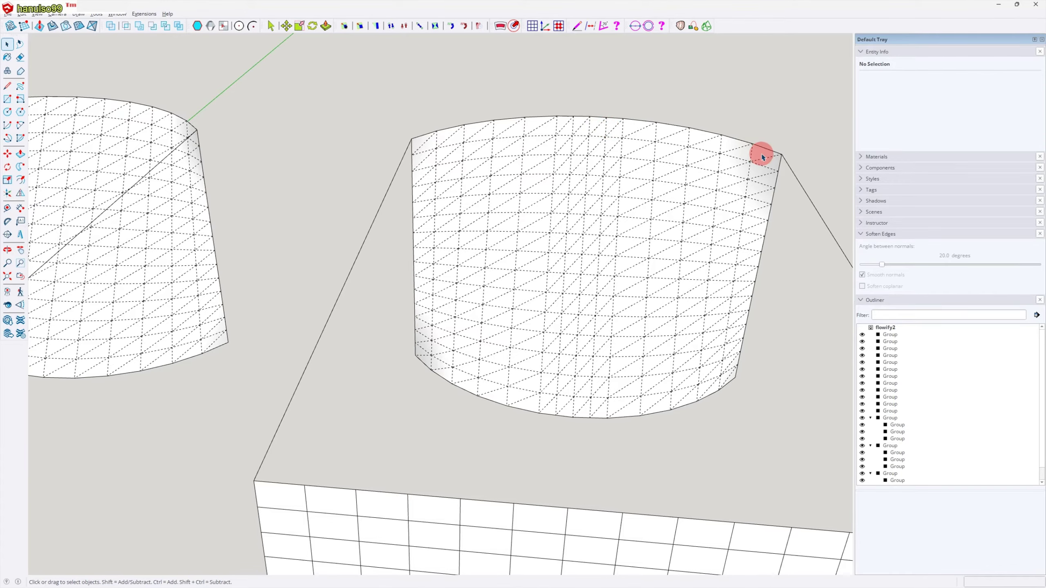
Step: Examine the hidden triangulated edges of the curved surfaces, comparing the second set's edge spacing with the neighbouring sets
{"action": "scroll", "coordinate": [695, 390], "scroll_direction": "down", "scroll_amount": 3}
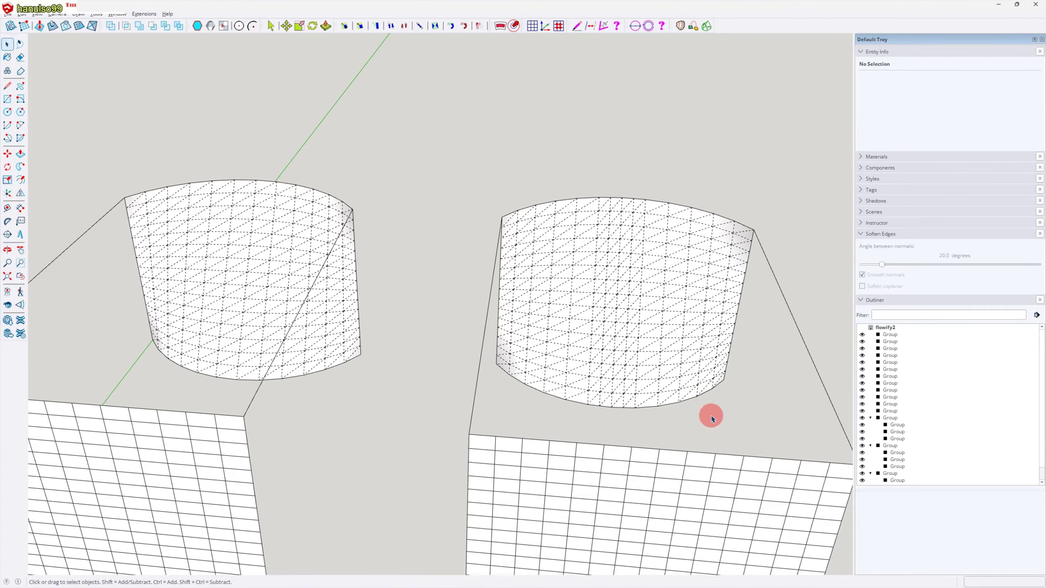
{"action": "middle_click_drag", "start_coordinate": [749, 418], "coordinate": [611, 393], "text": "shift"}
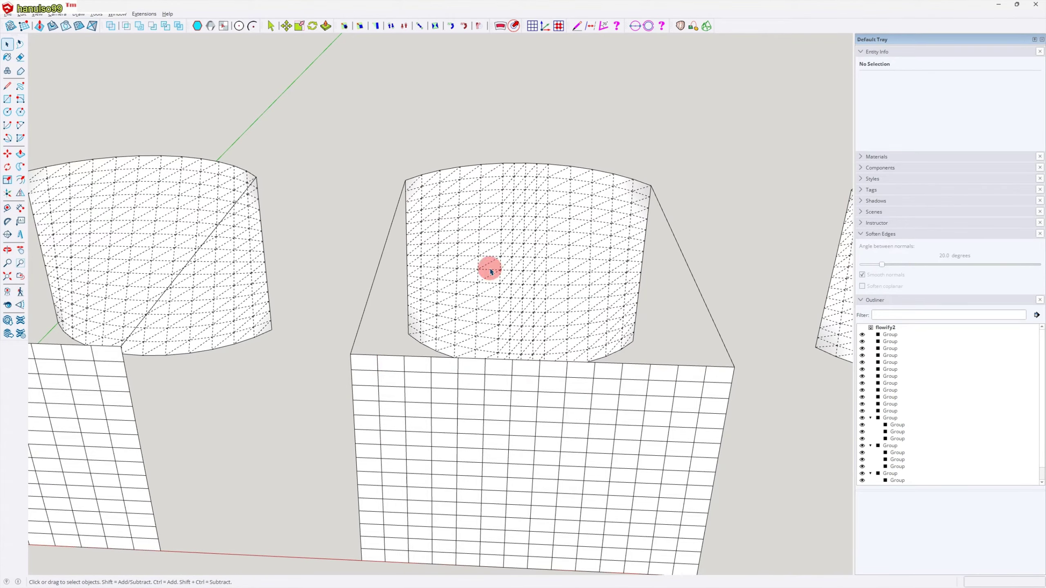
{"action": "scroll", "coordinate": [488, 268], "scroll_direction": "up", "scroll_amount": 3}
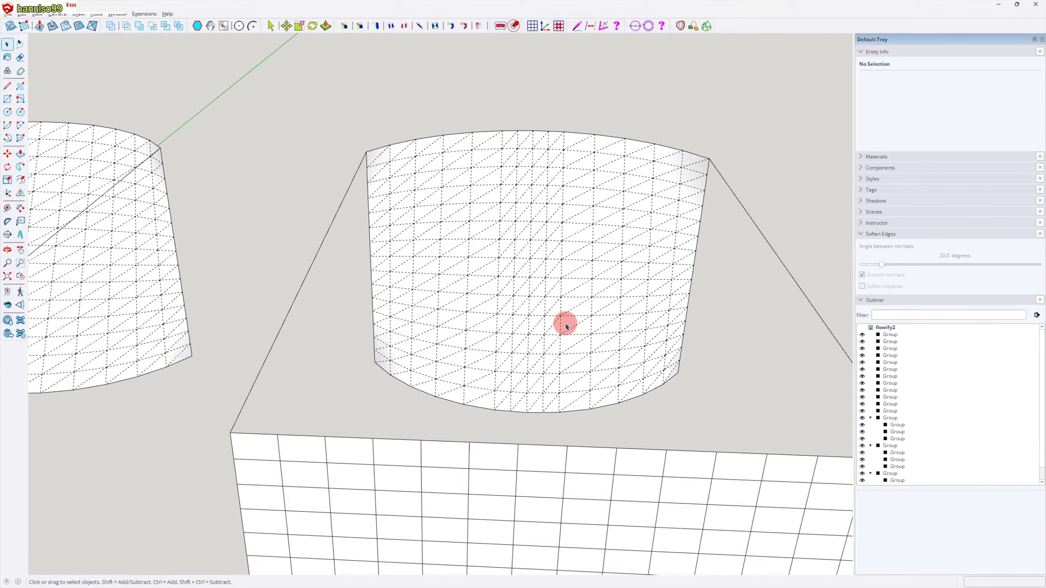
{"action": "scroll", "coordinate": [563, 322], "scroll_direction": "down", "scroll_amount": 5}
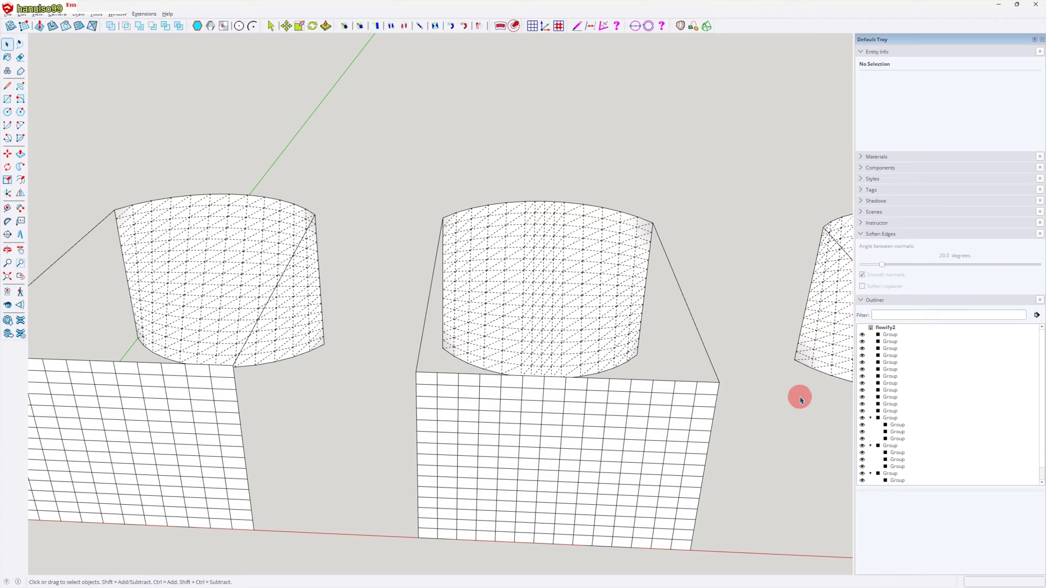
{"action": "middle_click_drag", "start_coordinate": [783, 402], "coordinate": [643, 363]}
{"action": "scroll", "coordinate": [644, 362], "scroll_direction": "up", "scroll_amount": 3}
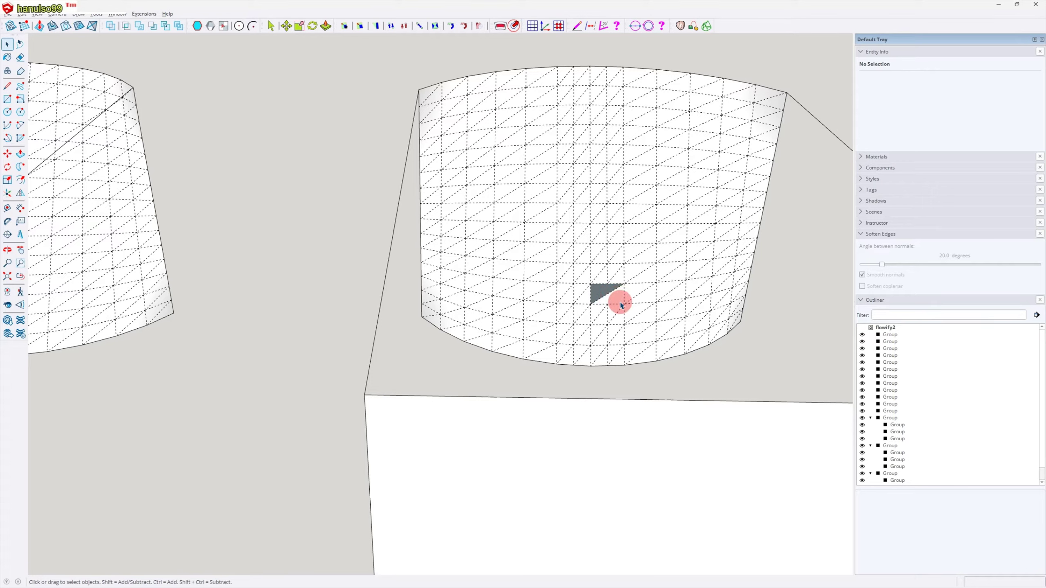
{"action": "scroll", "coordinate": [621, 299], "scroll_direction": "down", "scroll_amount": 4}
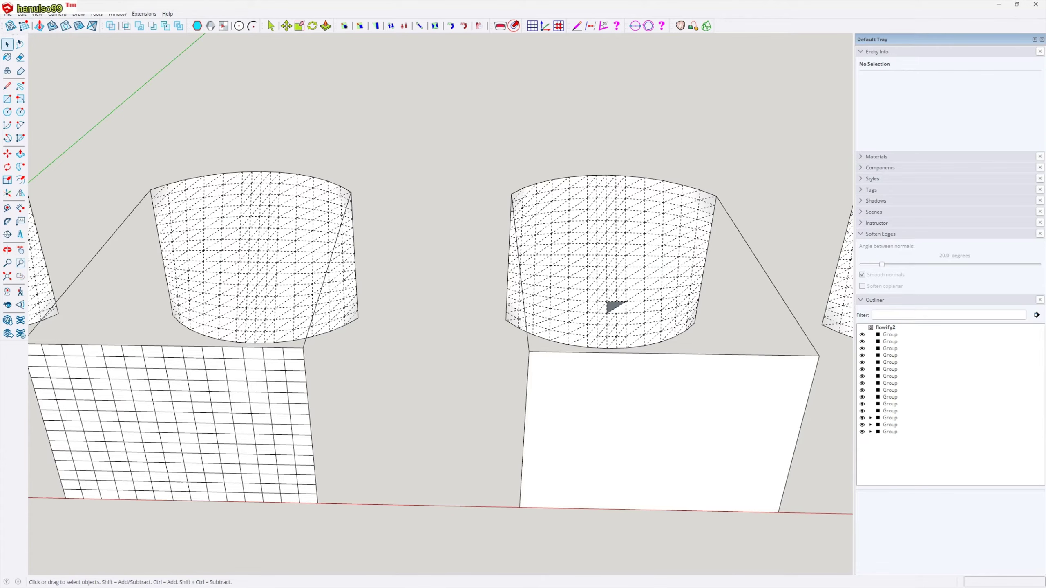
{"action": "scroll", "coordinate": [612, 382], "scroll_direction": "down", "scroll_amount": 8}
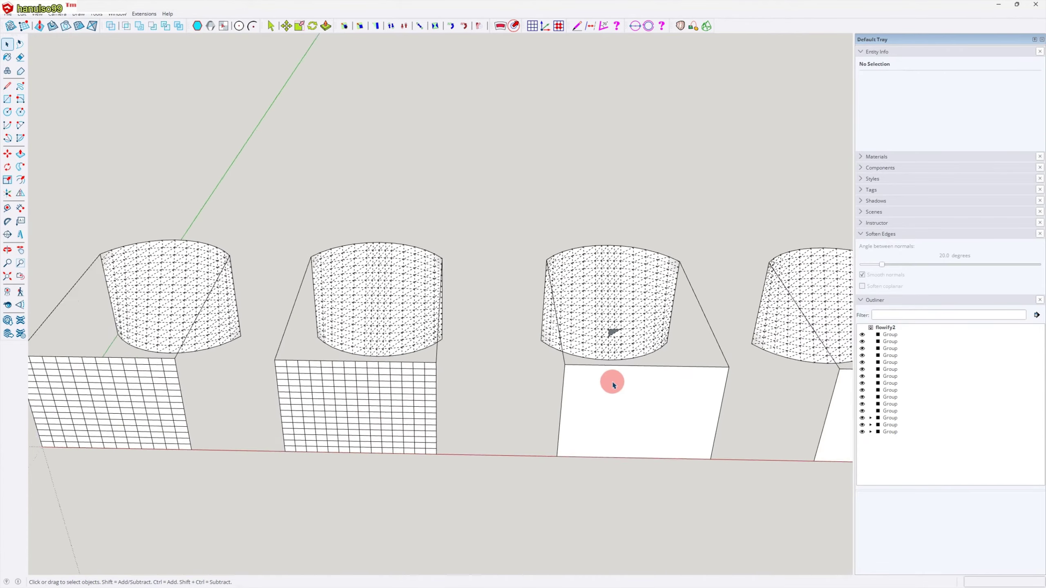
Step: Turn off the display of hidden geometry in the model
{"action": "middle_click_drag", "start_coordinate": [720, 396], "coordinate": [255, 370], "text": "shift"}
{"action": "scroll", "coordinate": [480, 374], "scroll_direction": "up", "scroll_amount": 5}
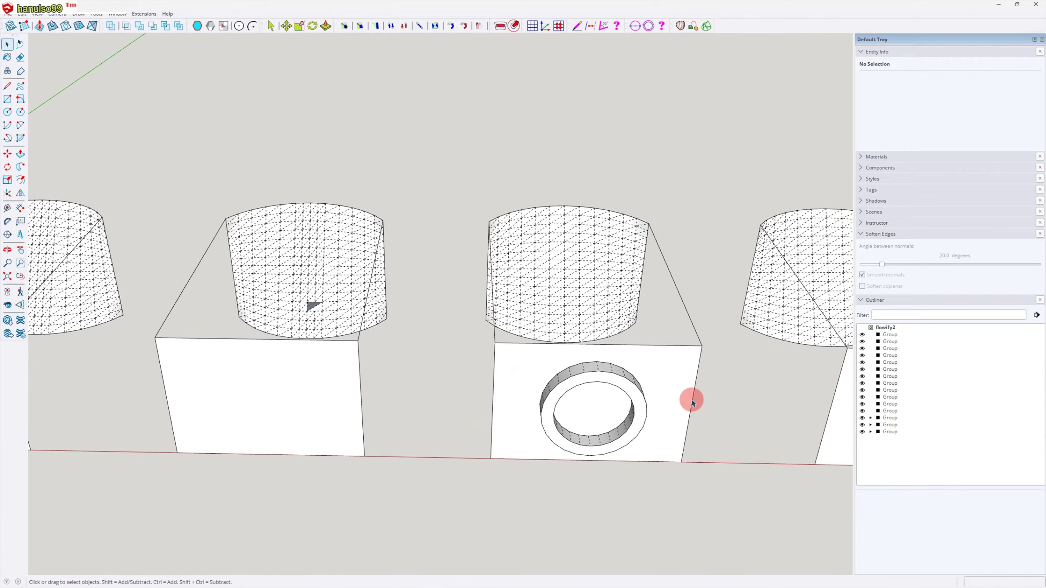
{"action": "key", "text": "h"}
Step: Temporarily hide the ring of the first ring set, group the set's flat face, curved surface and connecting lines, and unhide the ring
{"action": "mouse_move", "coordinate": [721, 411]}
{"action": "middle_mouse_down"}
{"action": "mouse_move", "coordinate": [710, 355]}
{"action": "mouse_move", "coordinate": [736, 402]}
{"action": "middle_mouse_up"}
{"action": "middle_click_drag", "start_coordinate": [642, 387], "coordinate": [450, 367], "text": "shift"}
{"action": "scroll", "coordinate": [577, 381], "scroll_direction": "up", "scroll_amount": 3}
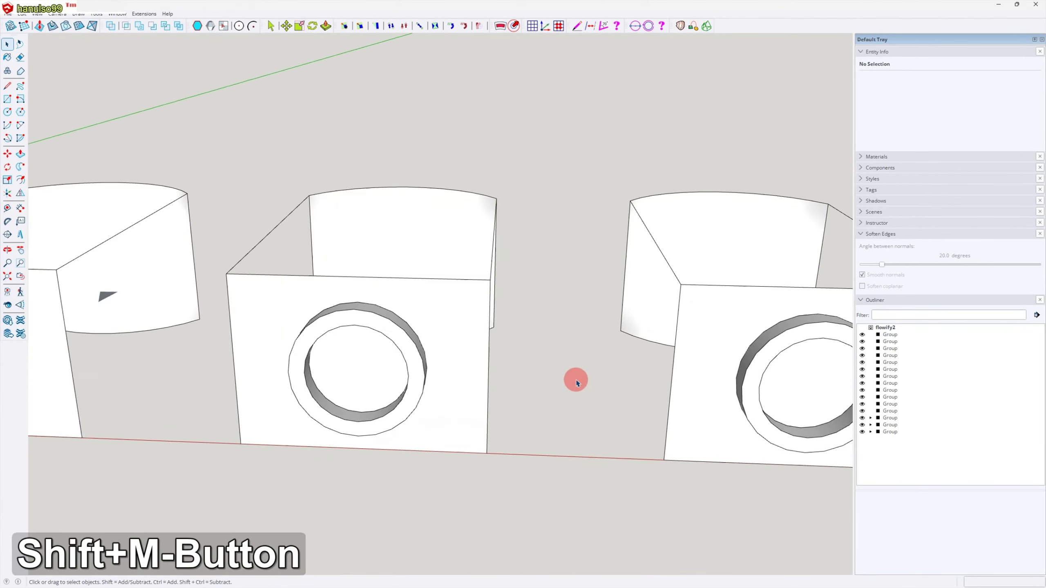
{"action": "left_click", "coordinate": [355, 314]}
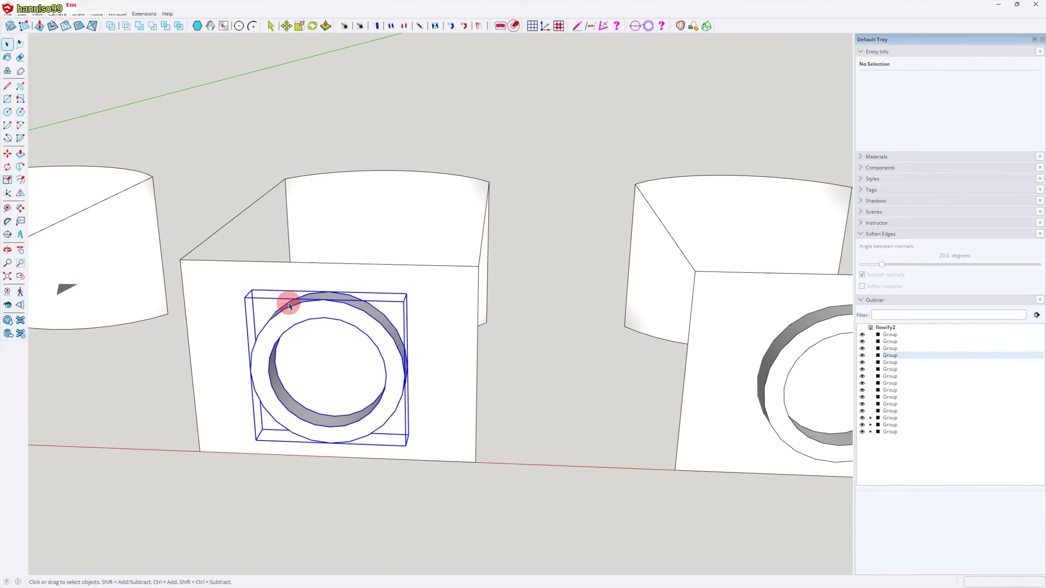
{"action": "left_click", "coordinate": [504, 409]}
{"action": "left_click", "coordinate": [388, 360]}
{"action": "key", "text": "d"}
{"action": "left_click_drag", "start_coordinate": [147, 138], "coordinate": [534, 463]}
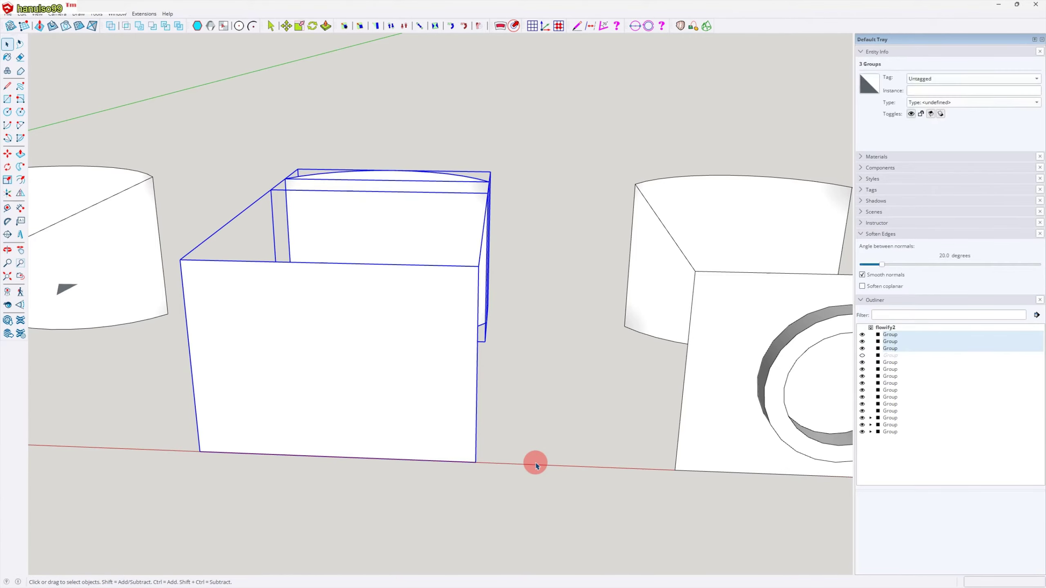
{"action": "key", "text": "g"}
{"action": "left_click", "coordinate": [548, 453]}
{"action": "key", "text": "ctrl+d"}
Step: Cut the first ring set's ring along the flat face's grid using the Flowify Cut function
{"action": "middle_click_drag", "start_coordinate": [541, 464], "coordinate": [447, 377], "text": "shift"}
{"action": "left_click", "coordinate": [444, 365]}
{"action": "left_click_drag", "start_coordinate": [180, 140], "coordinate": [613, 517]}
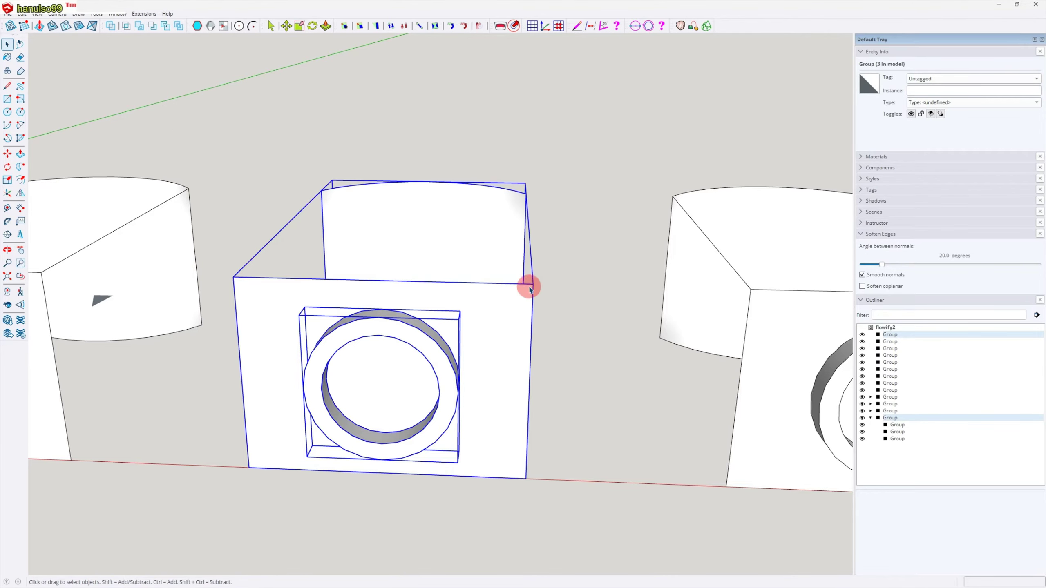
{"action": "left_click", "coordinate": [145, 13]}
{"action": "mouse_move", "coordinate": [181, 65]}
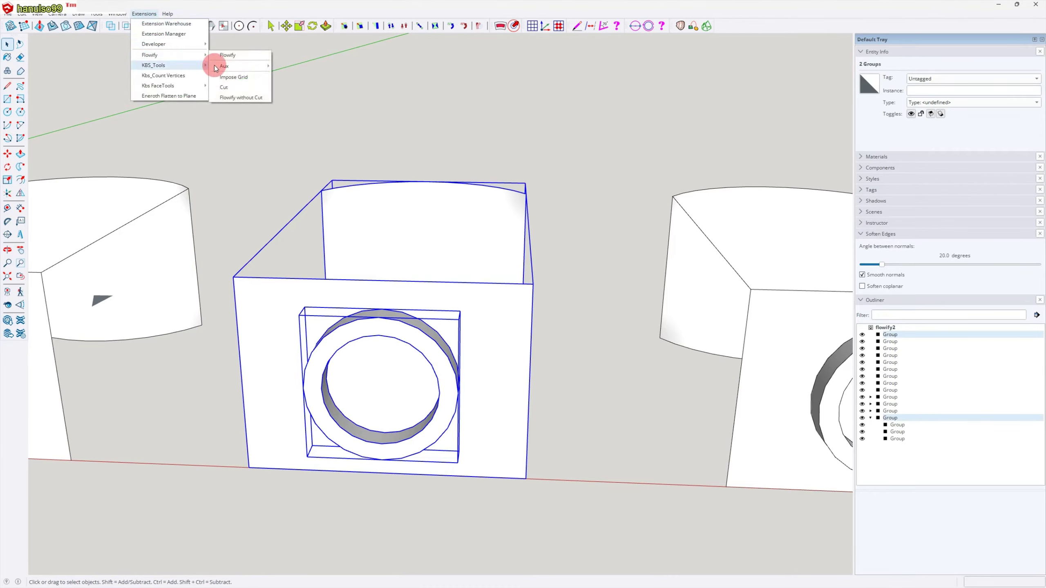
{"action": "left_click", "coordinate": [232, 88]}
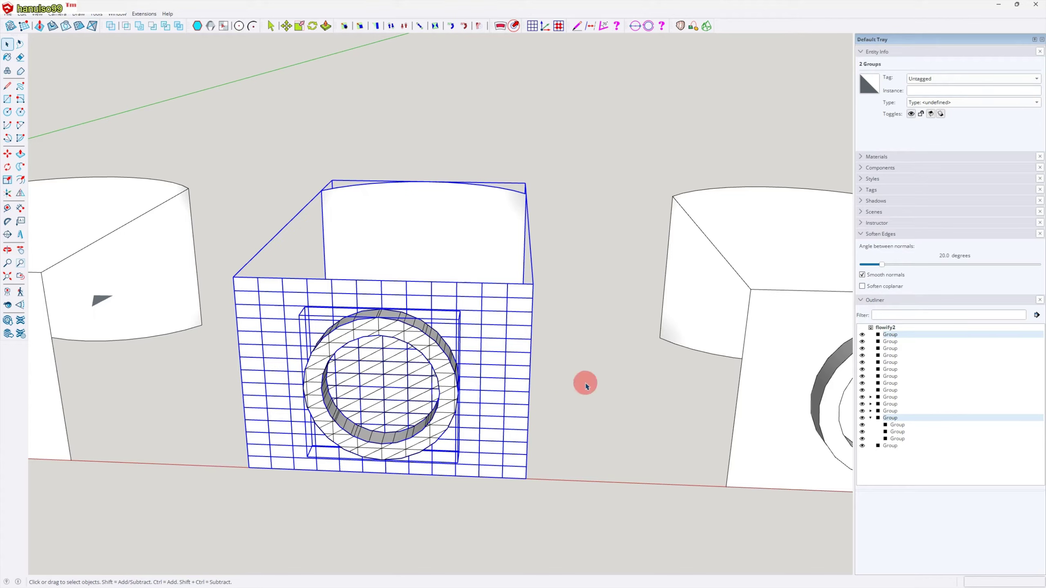
{"action": "left_click", "coordinate": [565, 398]}
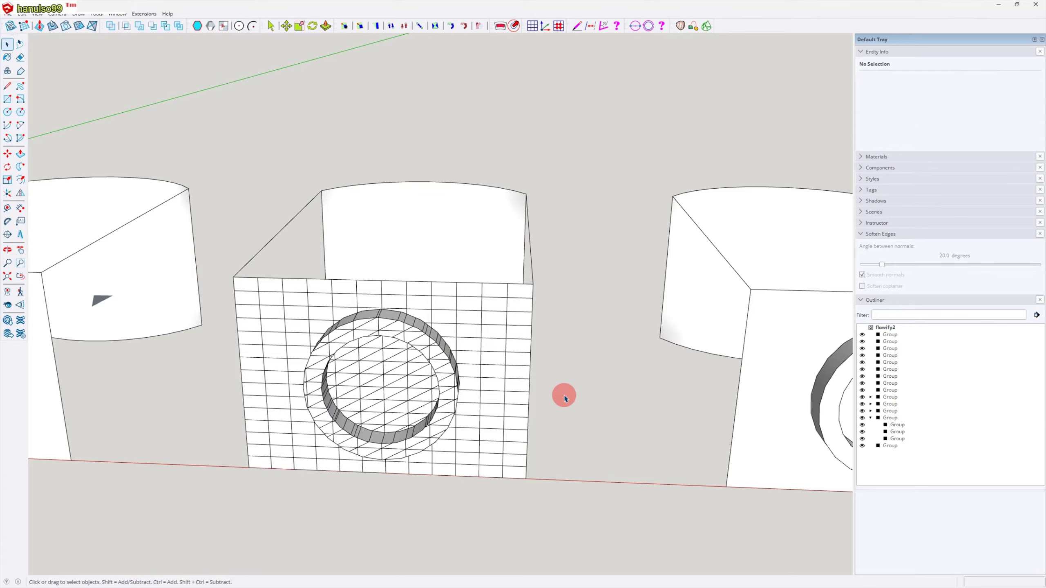
Step: Examine the grid and diagonal cut lines on the ring in a parallel front view and from an angle
{"action": "key", "text": "ctrl+KP_5"}
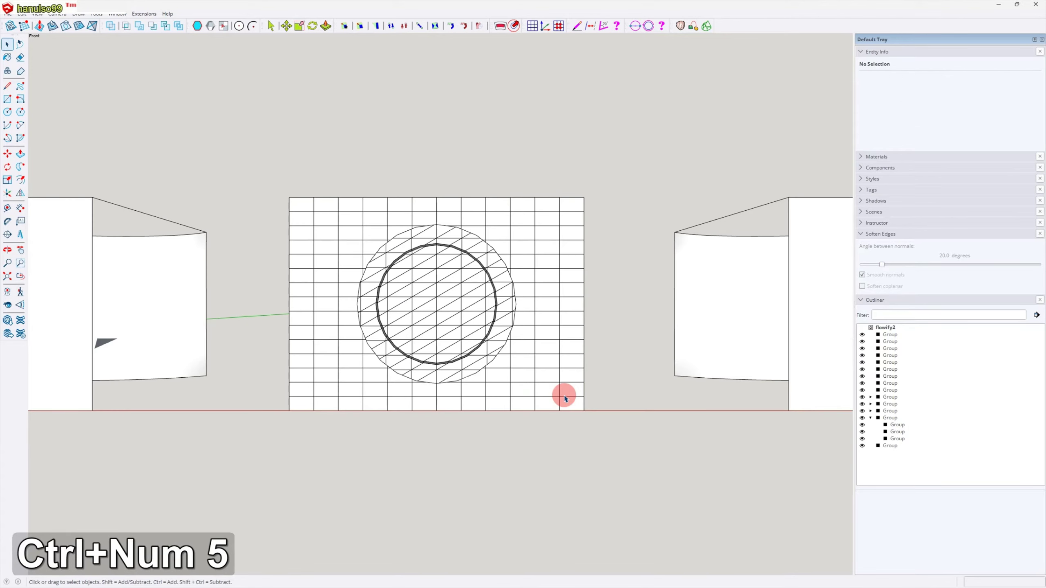
{"action": "key", "text": "ctrl+e"}
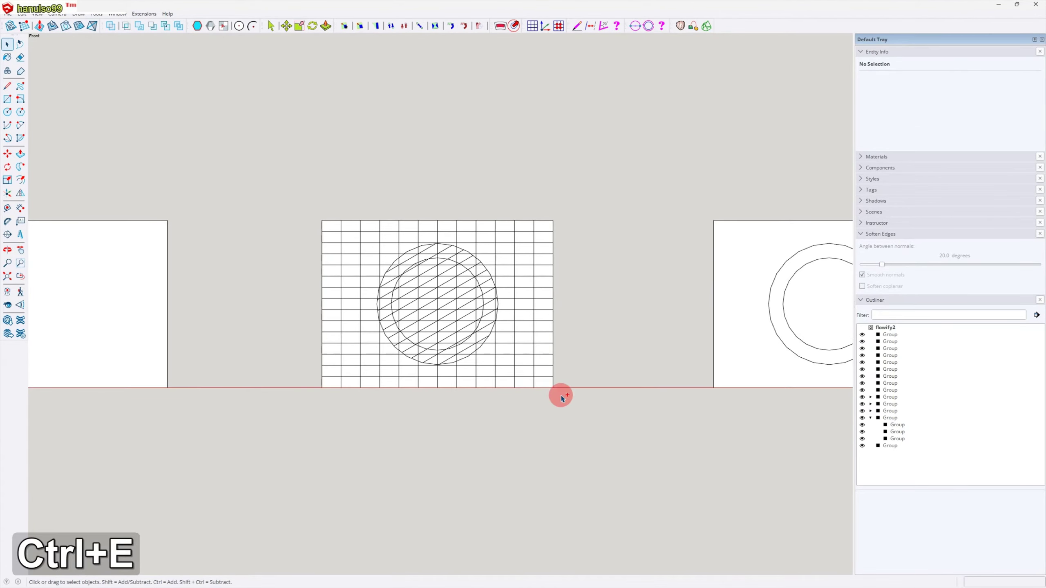
{"action": "scroll", "coordinate": [436, 280], "scroll_direction": "up", "scroll_amount": 5}
{"action": "scroll", "coordinate": [435, 259], "scroll_direction": "up", "scroll_amount": 3}
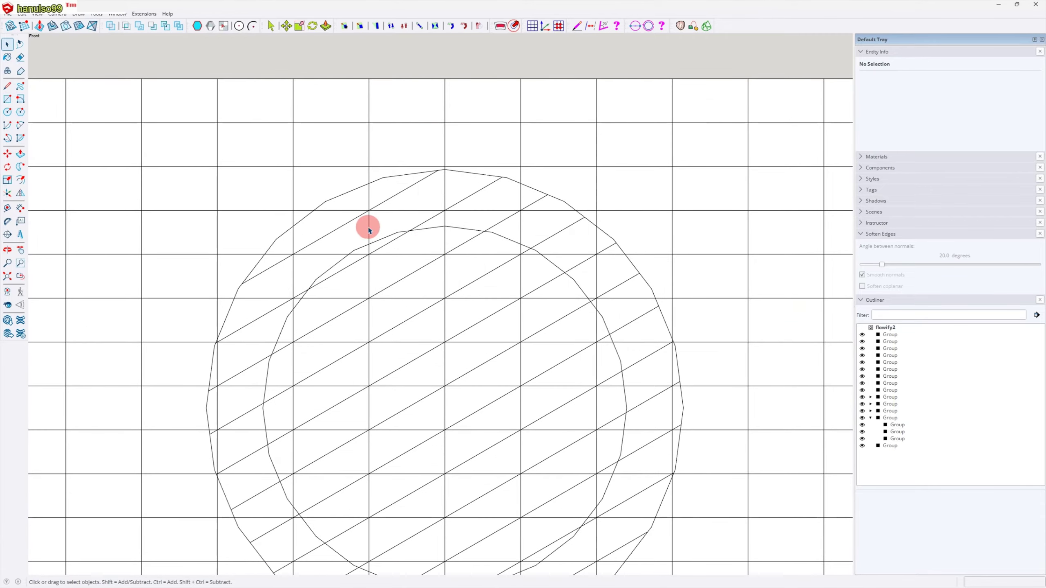
{"action": "middle_click_drag", "start_coordinate": [266, 352], "coordinate": [304, 259]}
{"action": "middle_click_drag", "start_coordinate": [387, 324], "coordinate": [422, 344]}
{"action": "scroll", "coordinate": [424, 341], "scroll_direction": "down", "scroll_amount": 5}
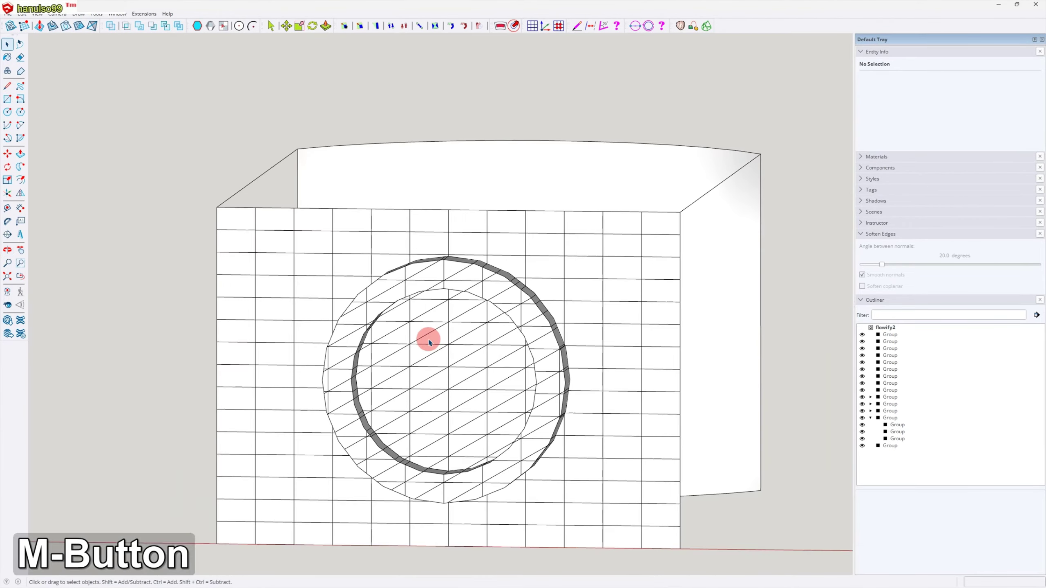
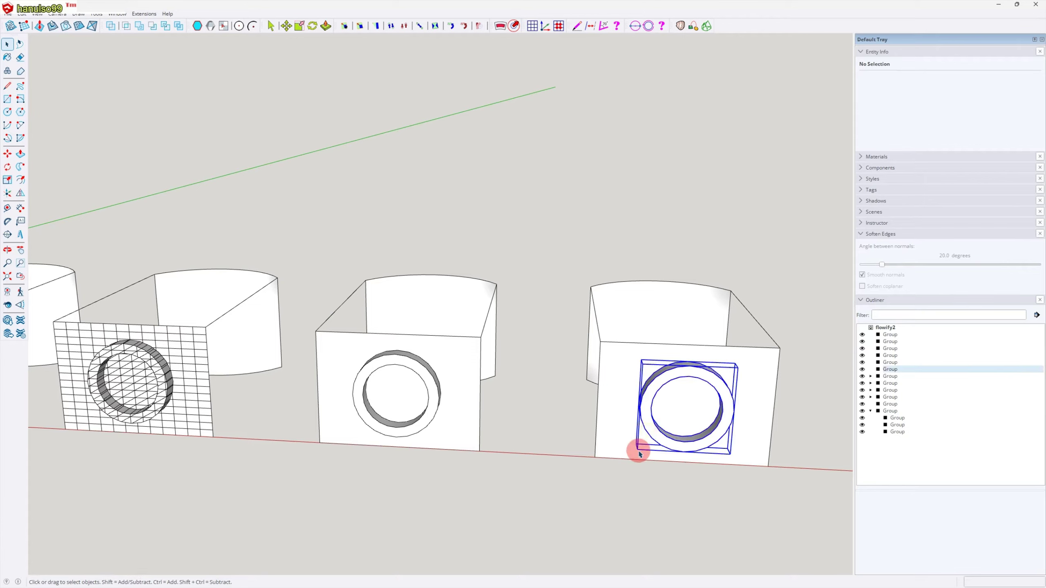
Step: Temporarily hide the ring of the last set, group the set's three parts, and unhide the ring
{"action": "key", "text": "d"}
{"action": "left_click_drag", "start_coordinate": [564, 265], "coordinate": [817, 519]}
{"action": "key", "text": "g"}
{"action": "key", "text": "ctrl+d"}
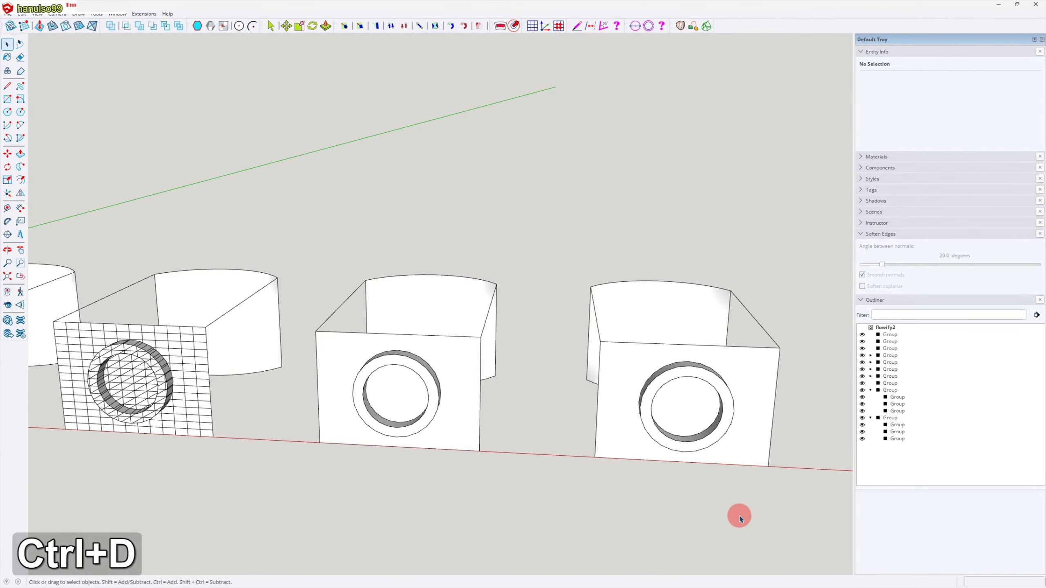
Step: Flow the middle ring set's ring from its flat face onto the curved surface using Flowify
{"action": "middle_click_drag", "start_coordinate": [739, 514], "coordinate": [738, 509]}
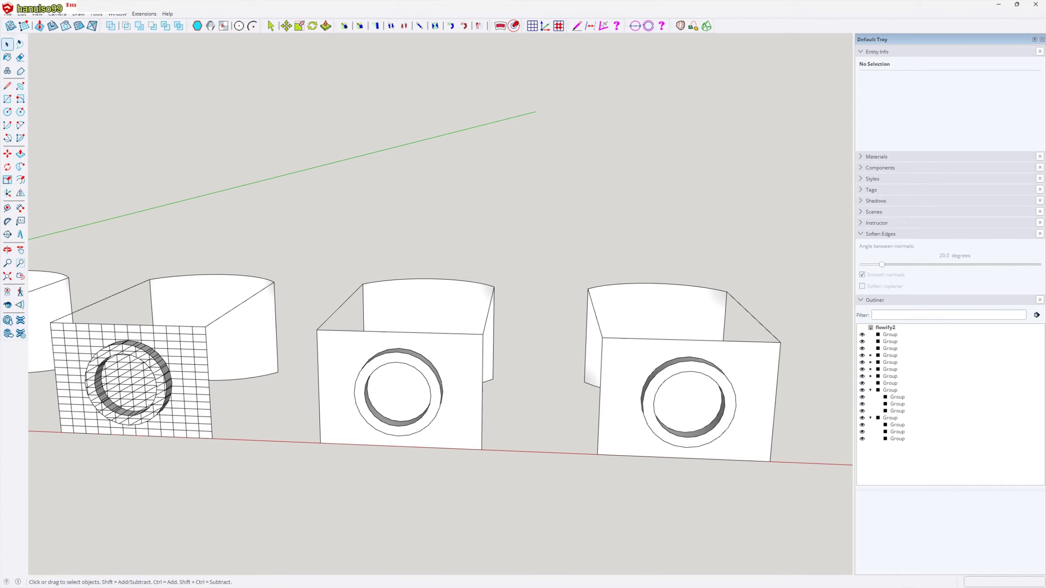
{"action": "left_click_drag", "start_coordinate": [293, 237], "coordinate": [540, 493]}
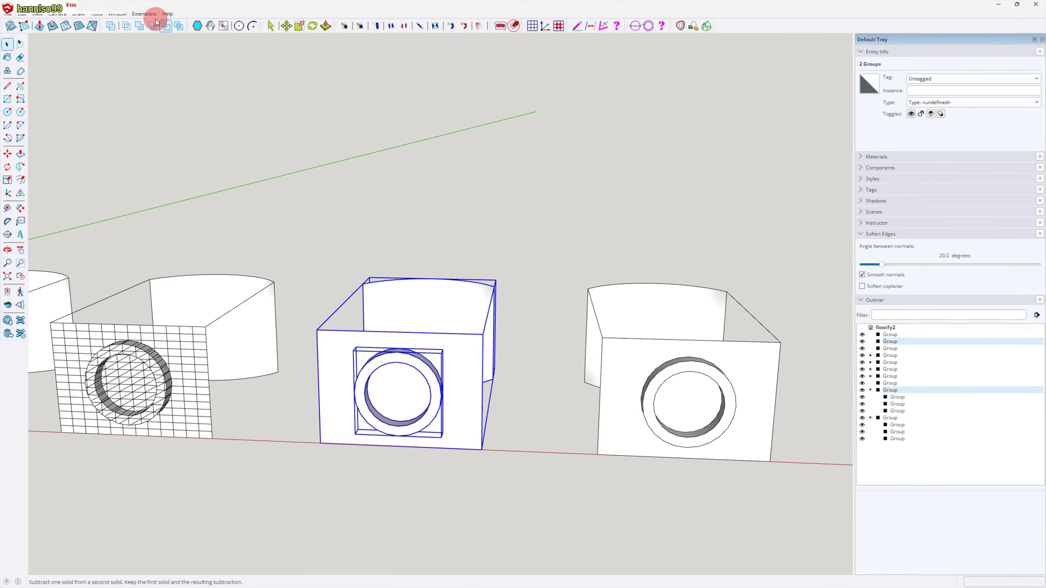
{"action": "left_click", "coordinate": [145, 14]}
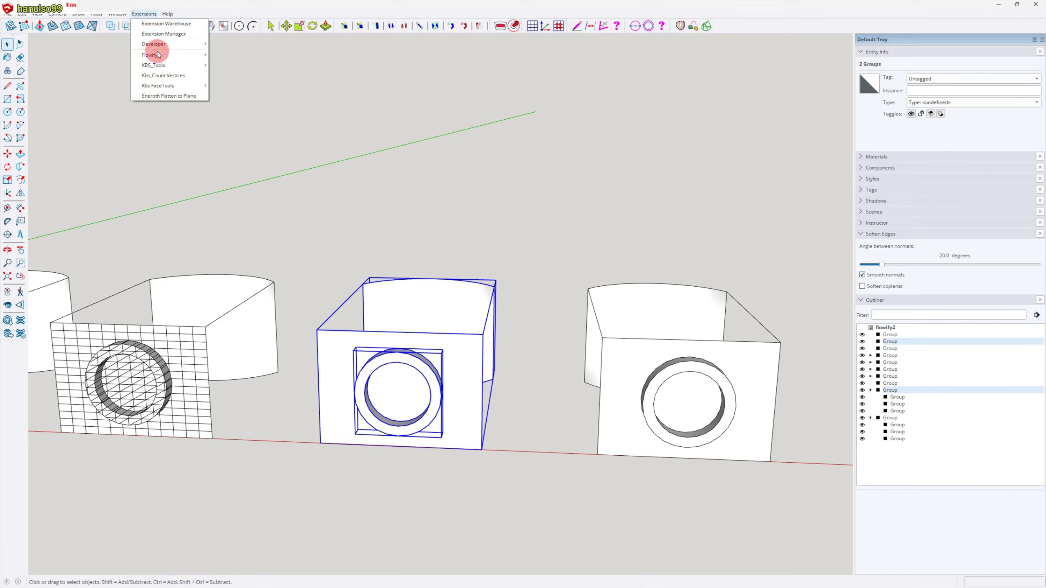
{"action": "mouse_move", "coordinate": [154, 55]}
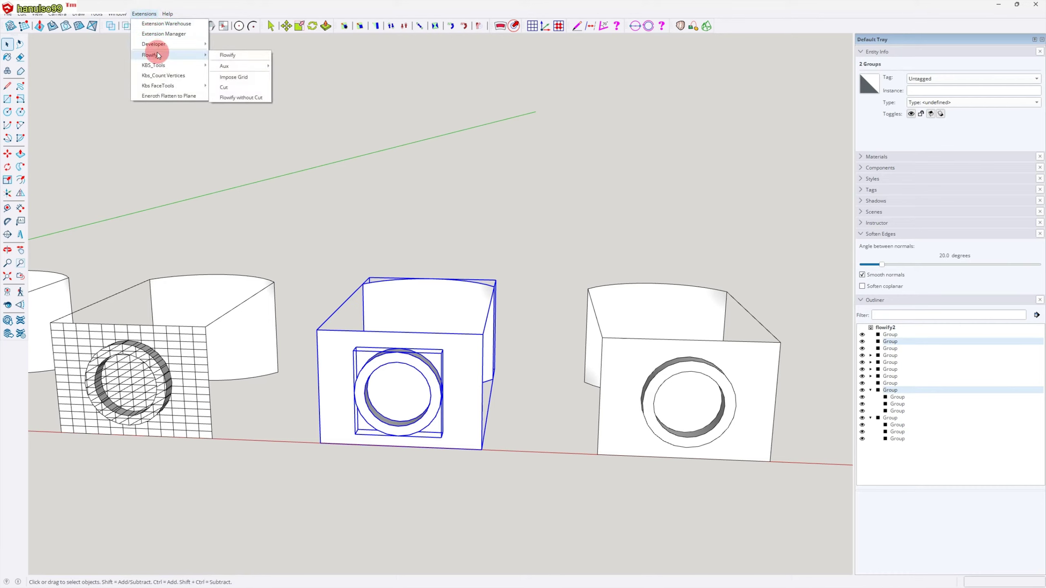
{"action": "left_click", "coordinate": [229, 55]}
Step: Examine the flowed ring's cut lines on the curved surface and compare them with the neighbouring set's cut ring and the last set
{"action": "scroll", "coordinate": [440, 315], "scroll_direction": "up", "scroll_amount": 5}
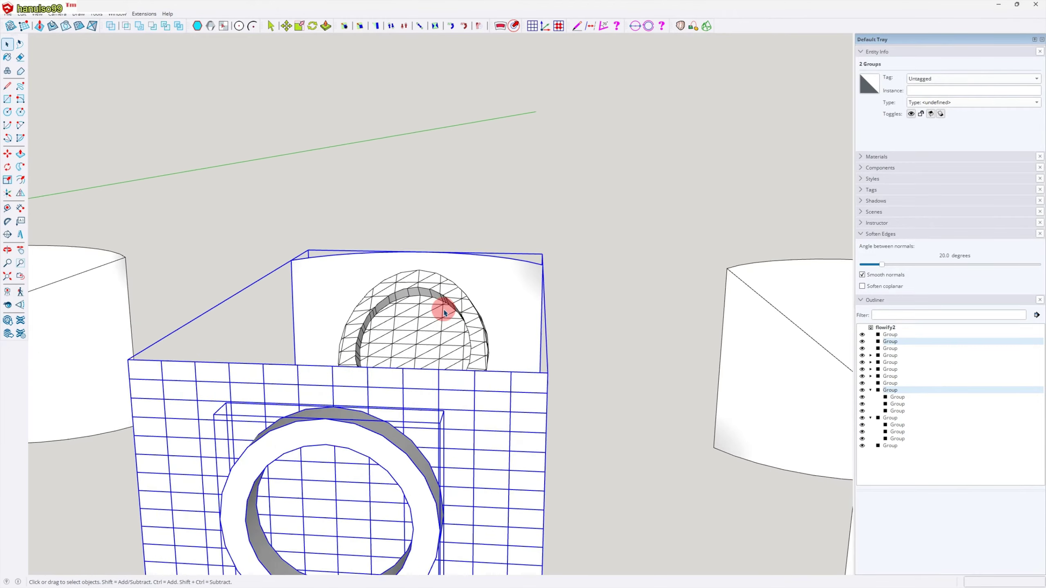
{"action": "middle_click_drag", "start_coordinate": [422, 296], "coordinate": [426, 305]}
{"action": "scroll", "coordinate": [425, 305], "scroll_direction": "down", "scroll_amount": 5}
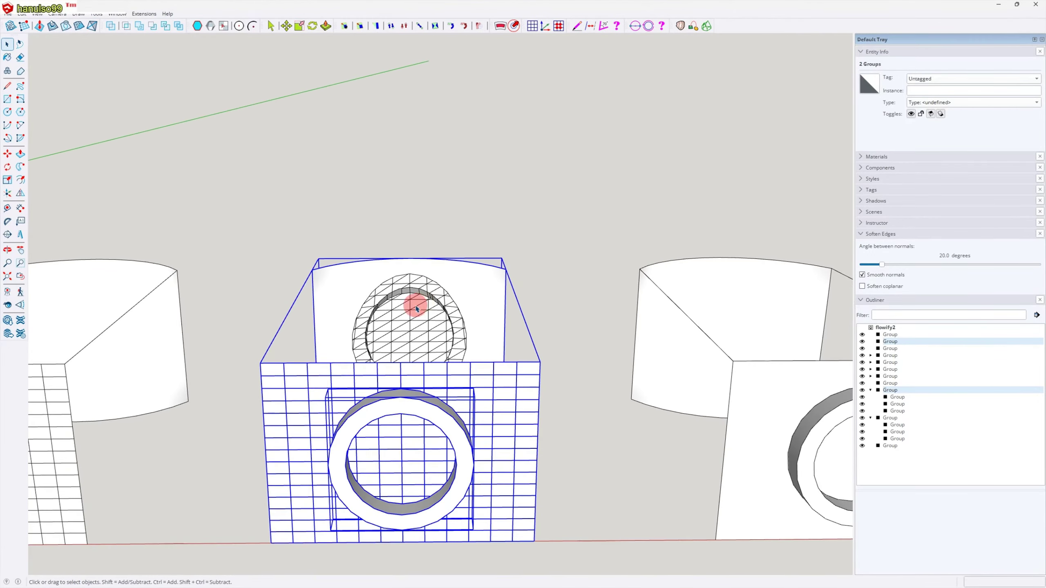
{"action": "middle_click_drag", "start_coordinate": [500, 294], "coordinate": [537, 295], "text": "shift"}
{"action": "scroll", "coordinate": [537, 295], "scroll_direction": "up", "scroll_amount": 4}
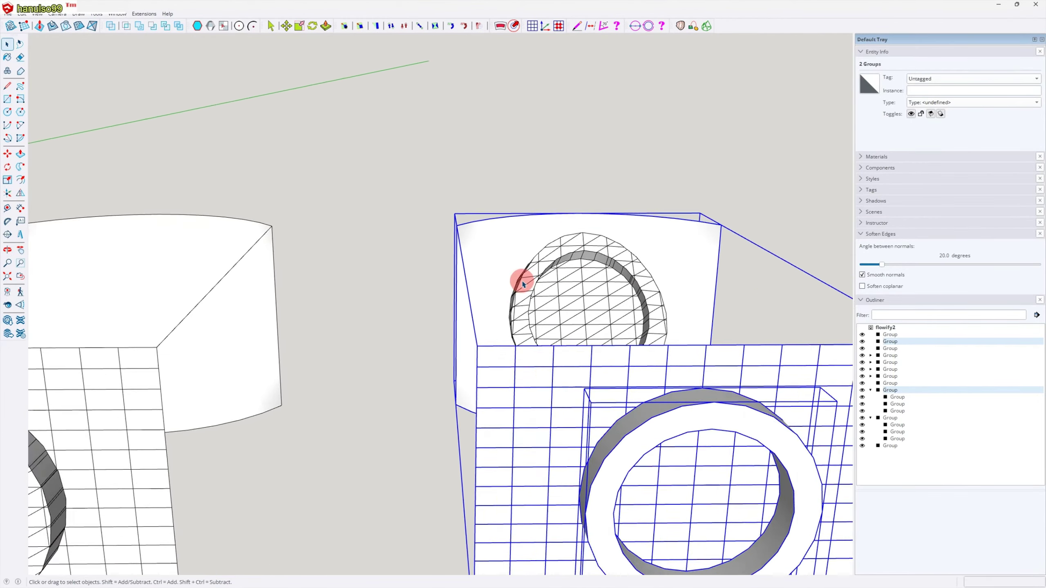
{"action": "scroll", "coordinate": [525, 280], "scroll_direction": "down", "scroll_amount": 4}
{"action": "middle_click_drag", "start_coordinate": [365, 387], "coordinate": [245, 264], "text": "shift"}
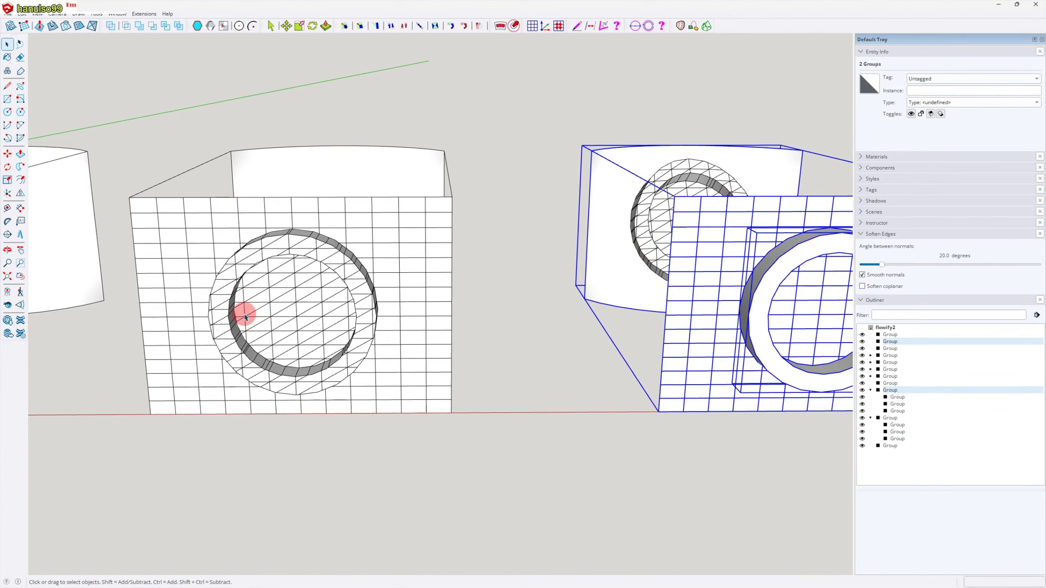
{"action": "scroll", "coordinate": [537, 335], "scroll_direction": "down", "scroll_amount": 3}
{"action": "scroll", "coordinate": [537, 336], "scroll_direction": "down", "scroll_amount": 1}
{"action": "middle_click_drag", "start_coordinate": [705, 377], "coordinate": [491, 419], "text": "shift"}
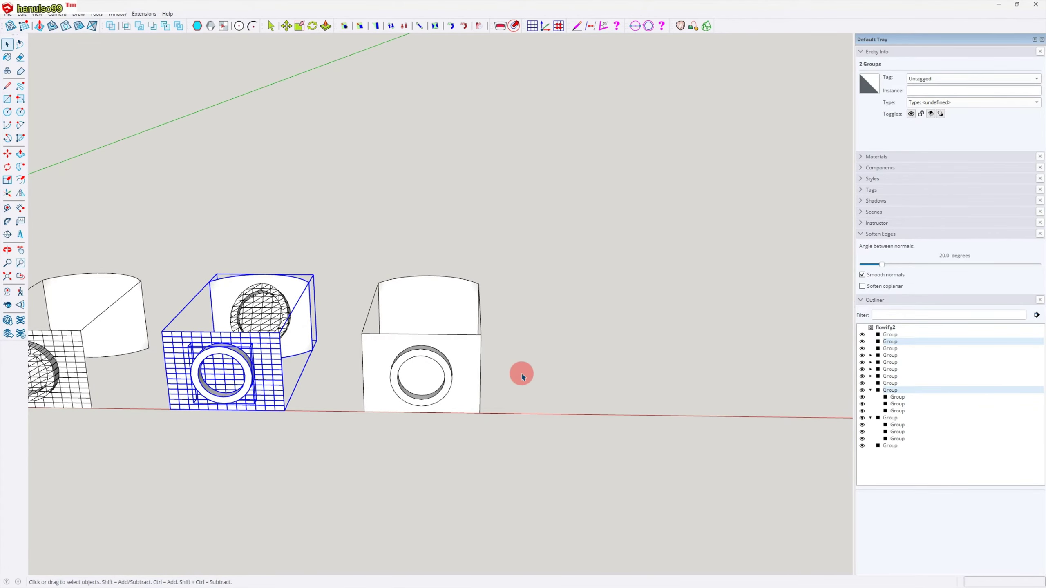
Step: Flow the last set's ring from its flat face onto the curved surface using Flowify without Cut
{"action": "left_click_drag", "start_coordinate": [336, 250], "coordinate": [543, 390]}
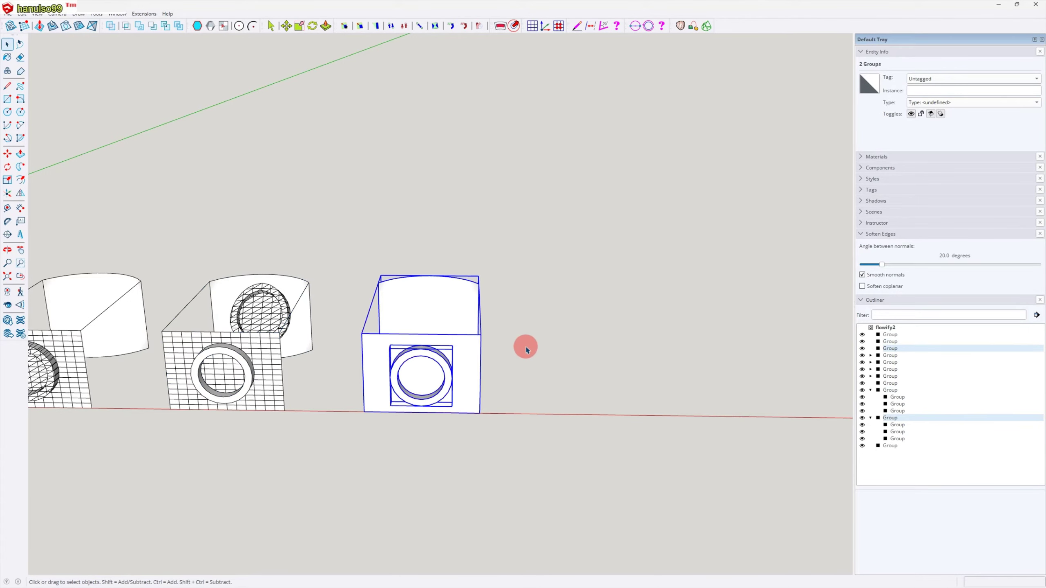
{"action": "left_click", "coordinate": [148, 13]}
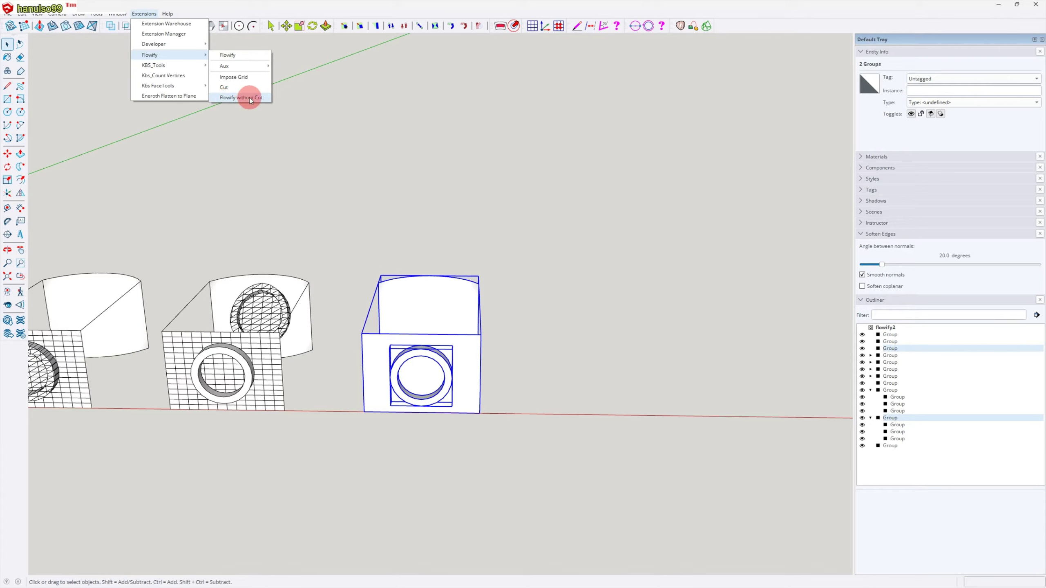
{"action": "left_click", "coordinate": [250, 98]}
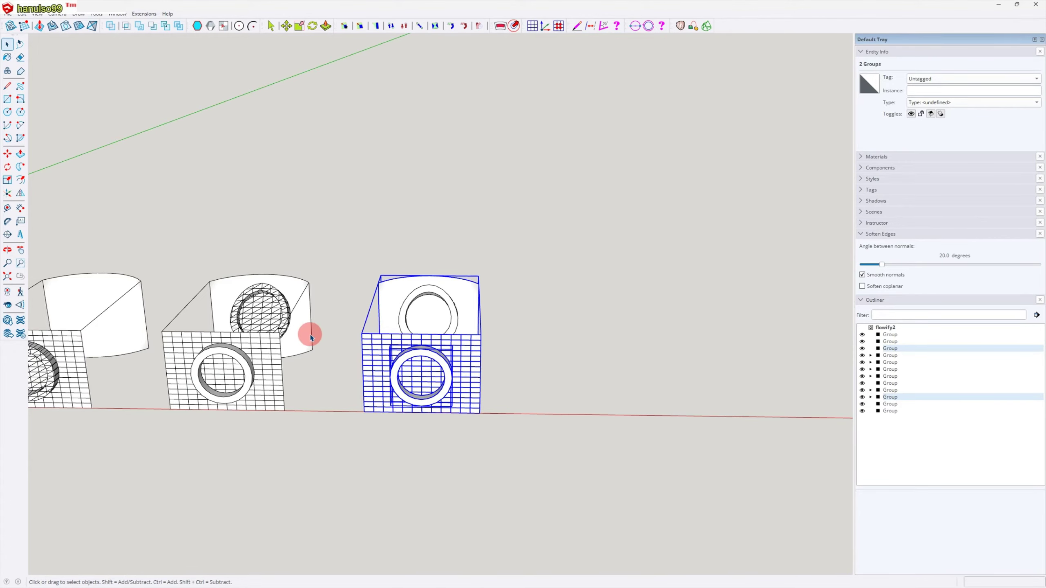
Step: Soften the coplanar edges of the flowed ring on the neighbouring set's curved surface
{"action": "scroll", "coordinate": [310, 335], "scroll_direction": "up", "scroll_amount": 5}
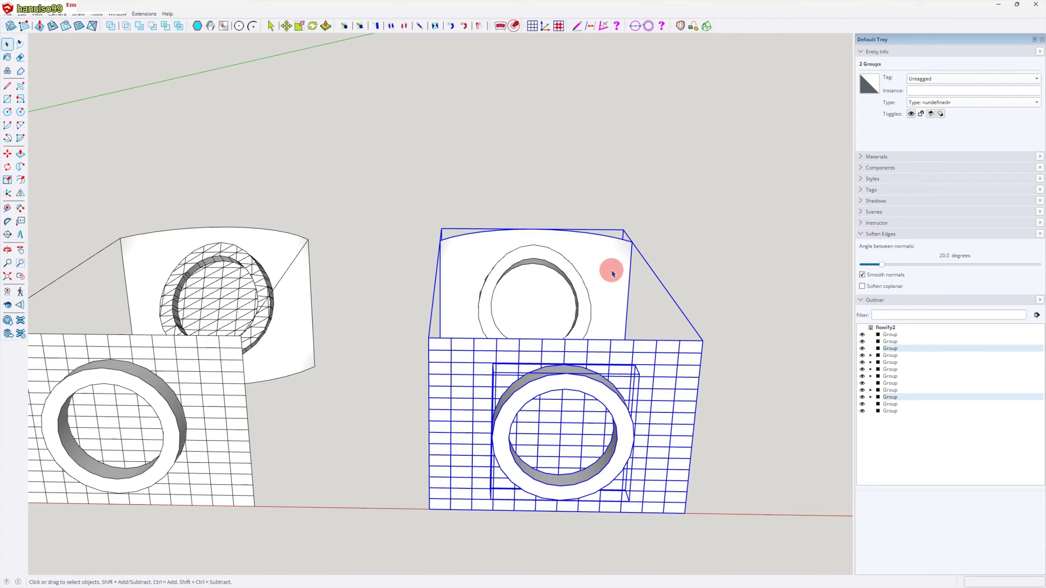
{"action": "left_click", "coordinate": [265, 326]}
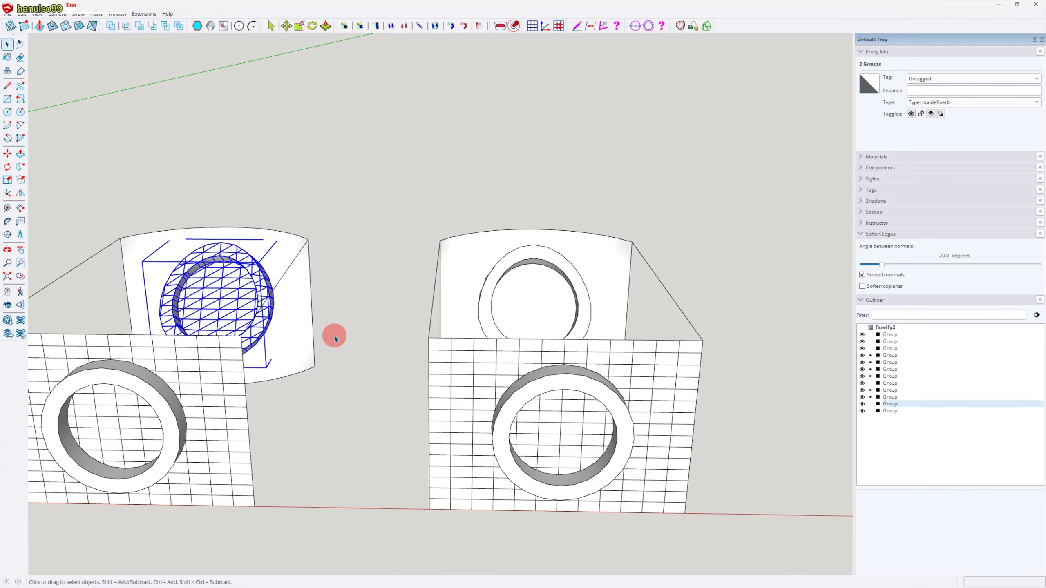
{"action": "left_click", "coordinate": [862, 286]}
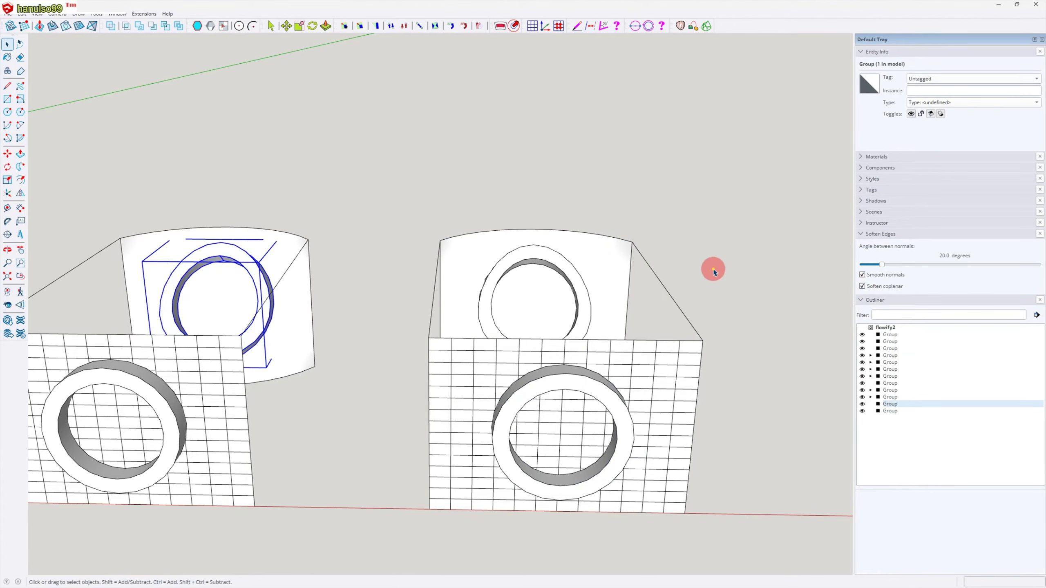
{"action": "left_click", "coordinate": [700, 280]}
Step: Examine how the lower edges of the two flowed rings meet their curved surfaces, comparing the uncut ring with the cut one
{"action": "middle_click", "coordinate": [477, 394]}
{"action": "middle_click_drag", "start_coordinate": [477, 395], "coordinate": [411, 405]}
{"action": "scroll", "coordinate": [416, 391], "scroll_direction": "up", "scroll_amount": 10}
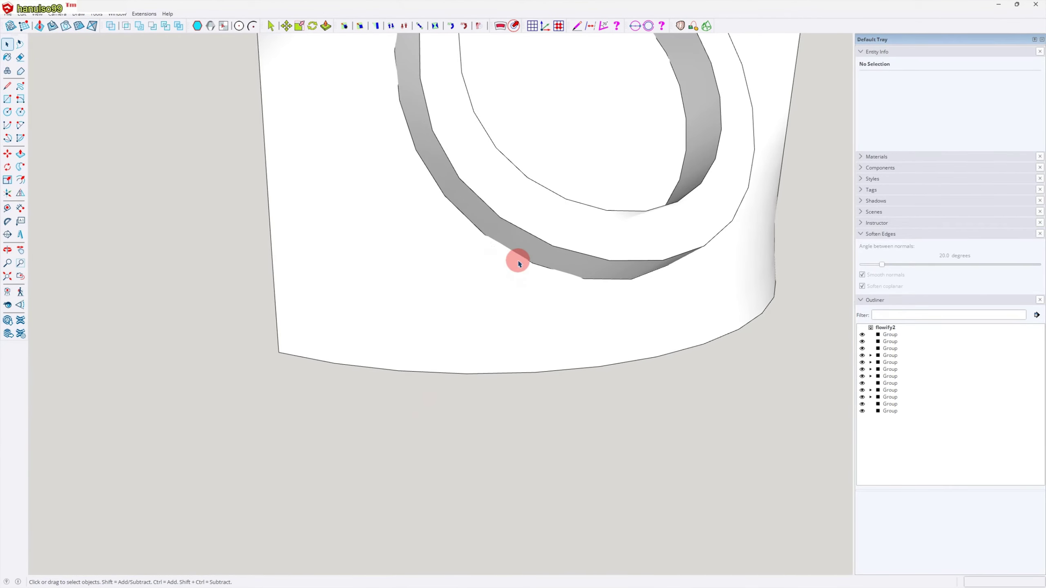
{"action": "middle_click_drag", "start_coordinate": [556, 317], "coordinate": [572, 255]}
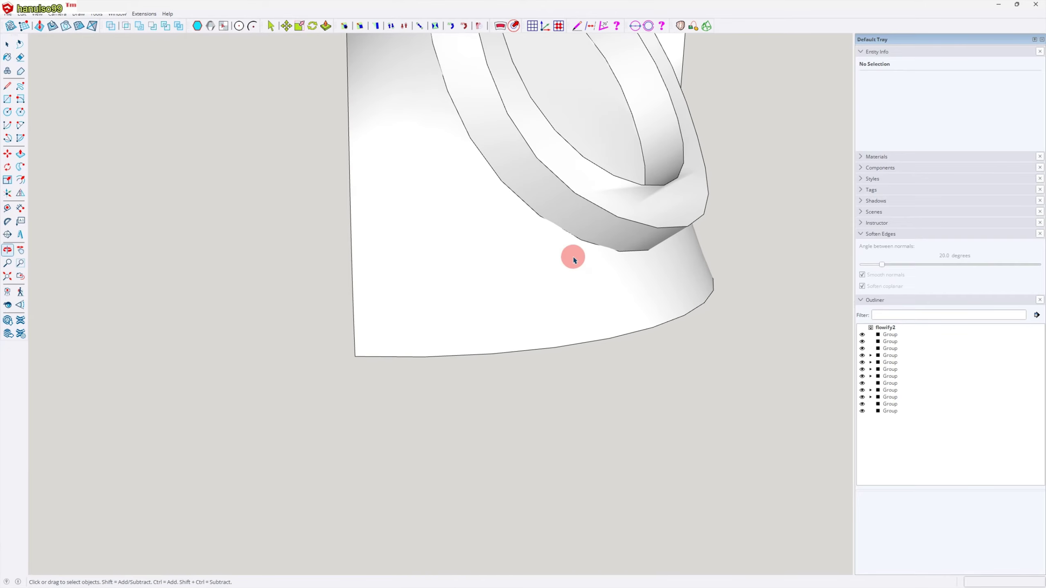
{"action": "middle_click_drag", "start_coordinate": [524, 224], "coordinate": [558, 272], "text": "shift"}
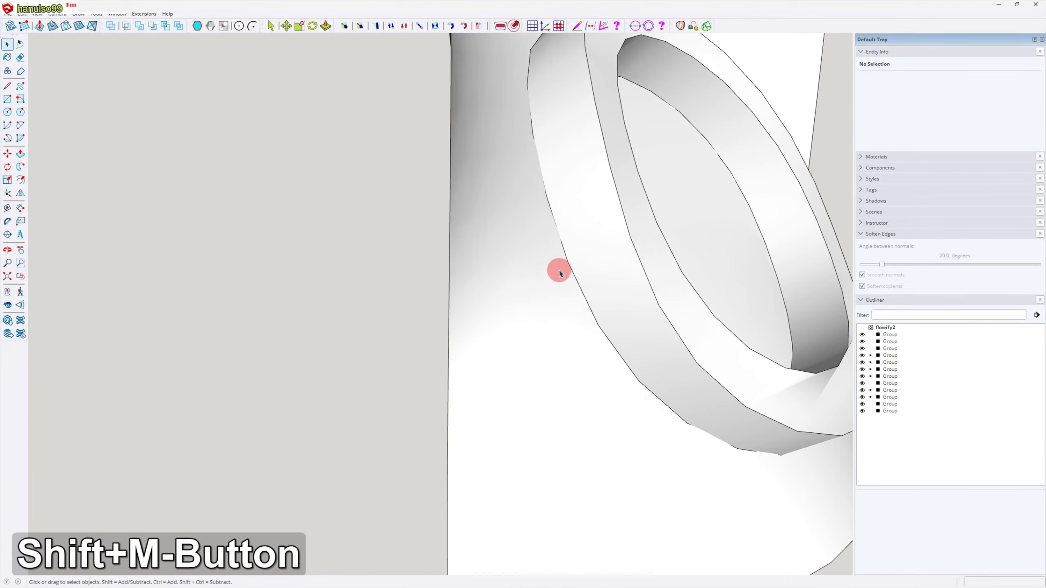
{"action": "scroll", "coordinate": [576, 259], "scroll_direction": "down", "scroll_amount": 3}
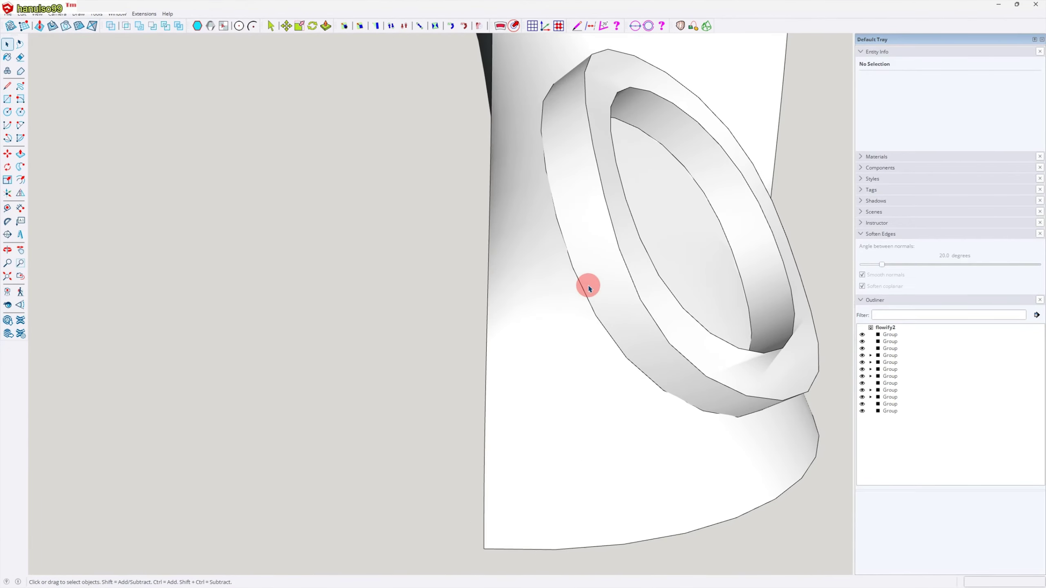
{"action": "middle_click_drag", "start_coordinate": [703, 359], "coordinate": [712, 367], "text": "shift"}
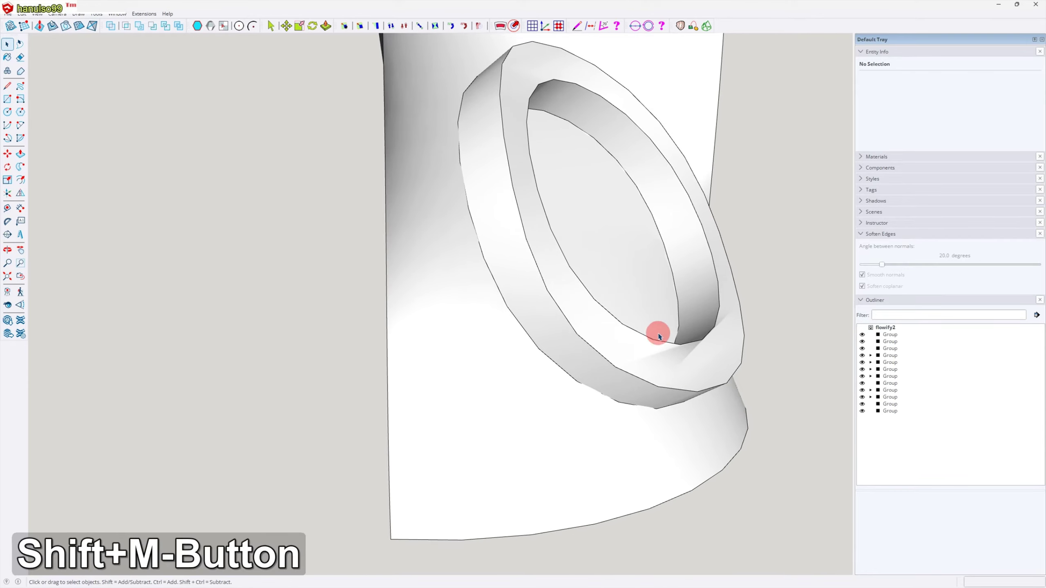
{"action": "scroll", "coordinate": [700, 386], "scroll_direction": "down", "scroll_amount": 10}
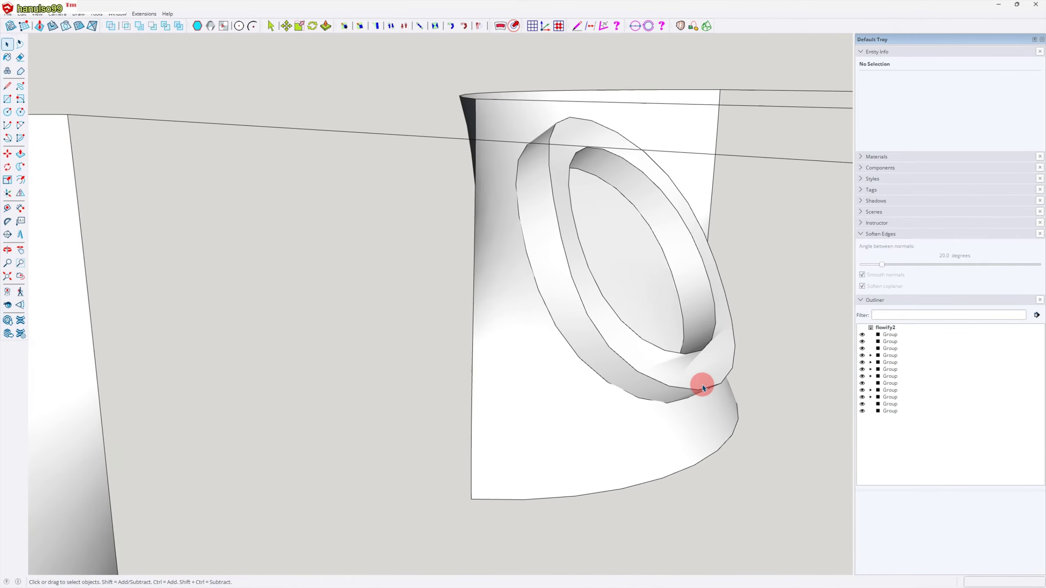
{"action": "middle_click_drag", "start_coordinate": [538, 426], "coordinate": [536, 411], "text": "shift"}
{"action": "scroll", "coordinate": [533, 411], "scroll_direction": "up", "scroll_amount": 6}
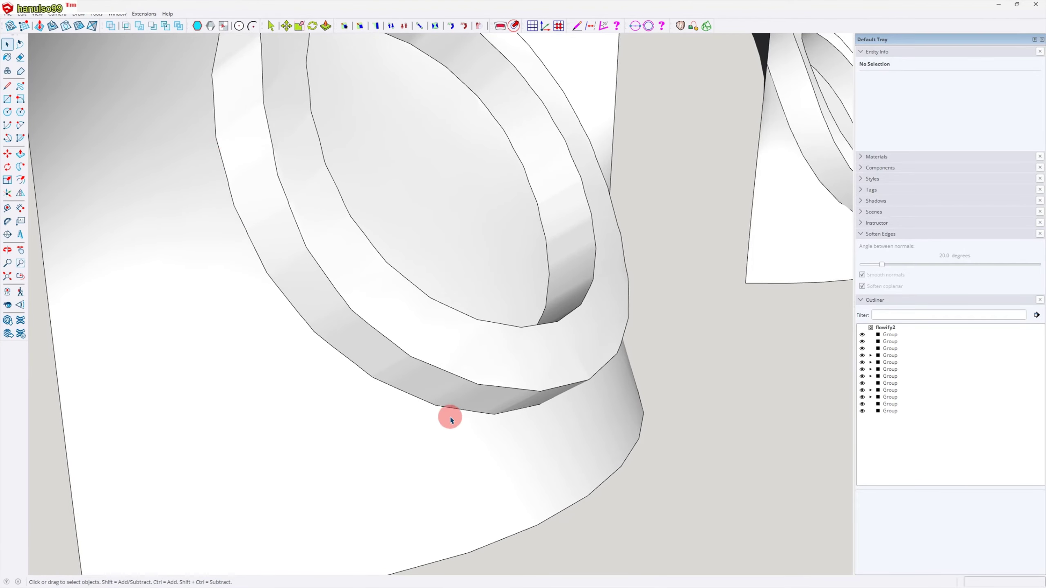
{"action": "middle_click_drag", "start_coordinate": [591, 414], "coordinate": [626, 322]}
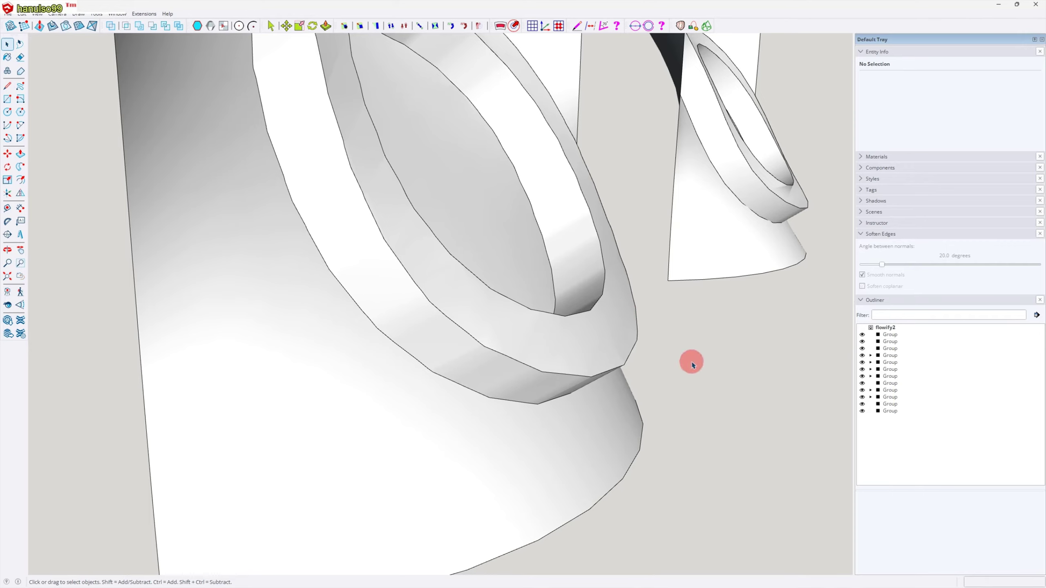
Step: Show hidden geometry and compare the triangulation of the cut and uncut flowed rings against their curved surfaces
{"action": "key", "text": "h"}
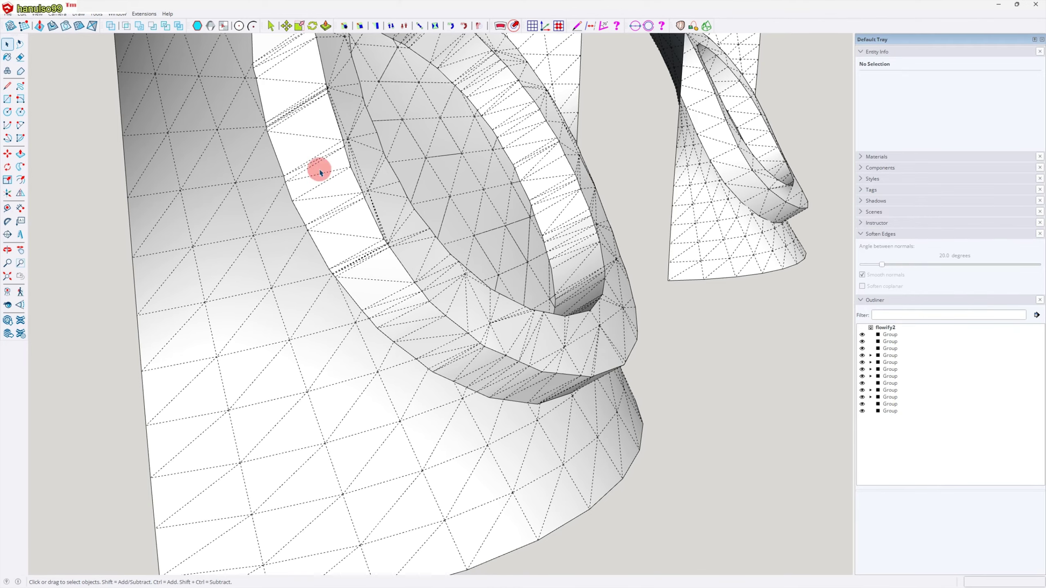
{"action": "middle_click_drag", "start_coordinate": [440, 355], "coordinate": [376, 371]}
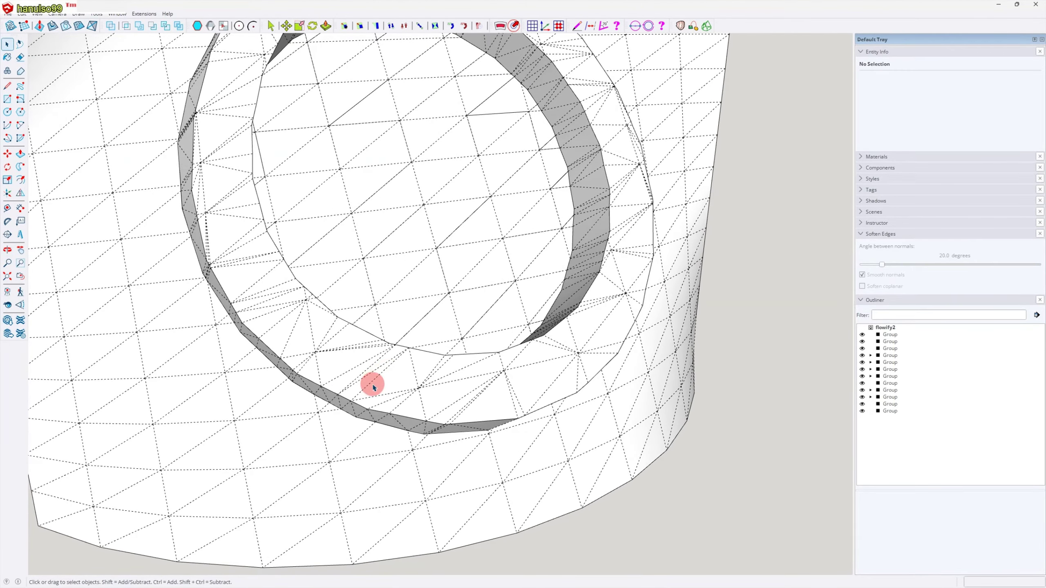
{"action": "middle_click_drag", "start_coordinate": [370, 388], "coordinate": [338, 296]}
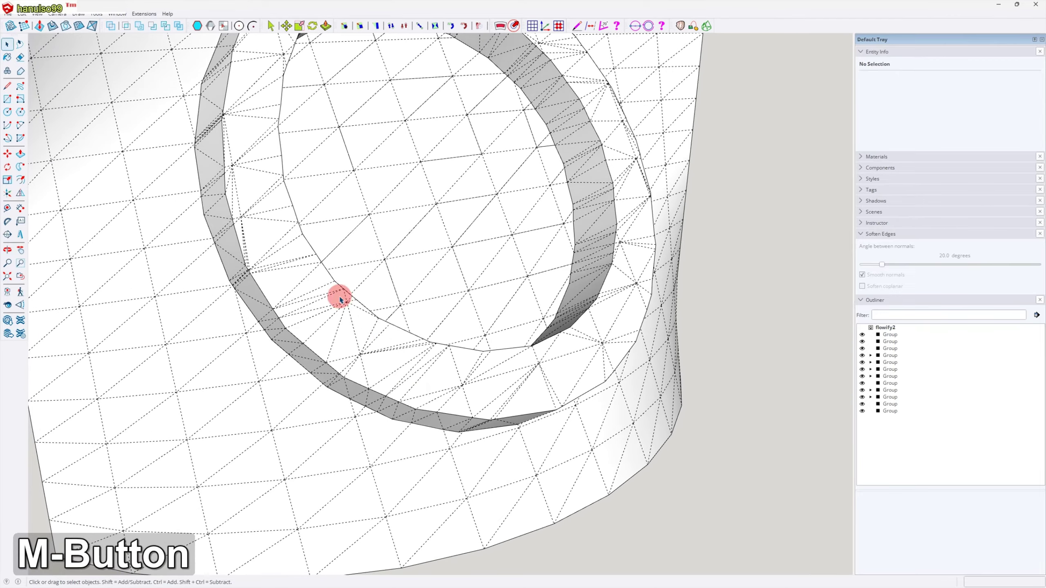
{"action": "middle_click_drag", "start_coordinate": [351, 369], "coordinate": [299, 180]}
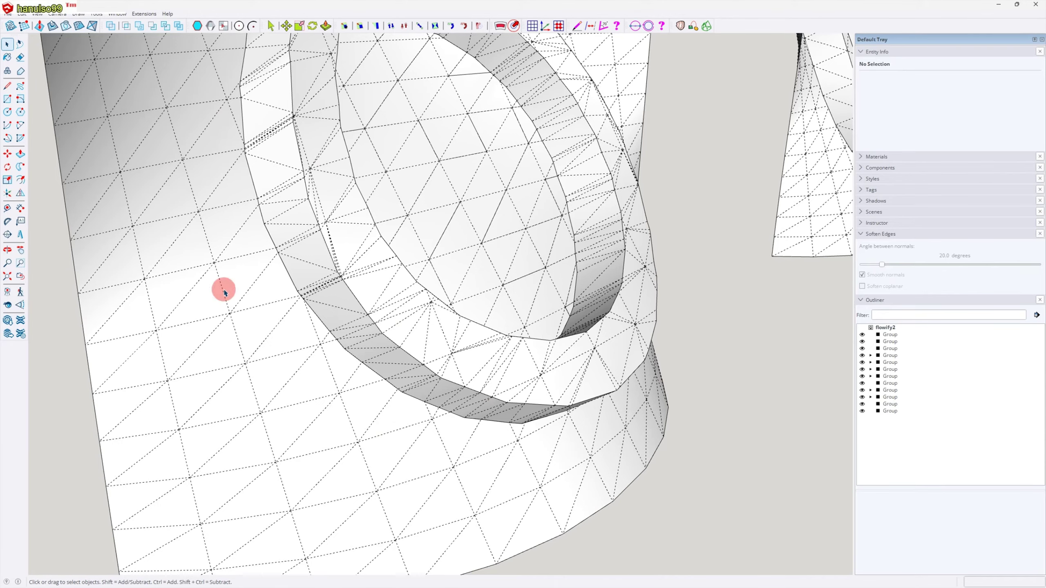
{"action": "scroll", "coordinate": [271, 288], "scroll_direction": "up", "scroll_amount": 4}
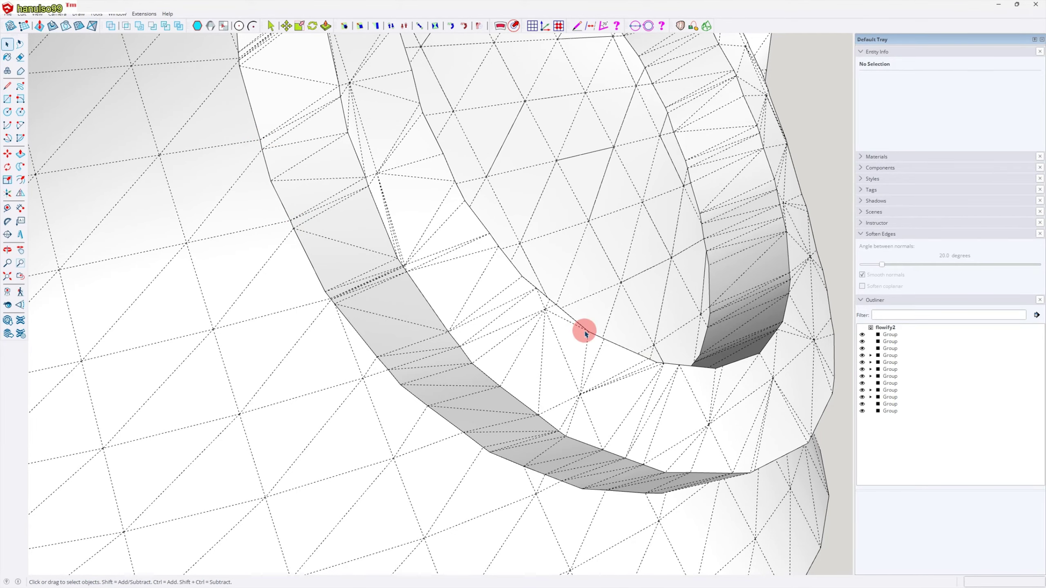
{"action": "scroll", "coordinate": [583, 331], "scroll_direction": "down", "scroll_amount": 4}
{"action": "middle_click_drag", "start_coordinate": [583, 331], "coordinate": [303, 476], "text": "shift"}
{"action": "scroll", "coordinate": [723, 327], "scroll_direction": "up", "scroll_amount": 10}
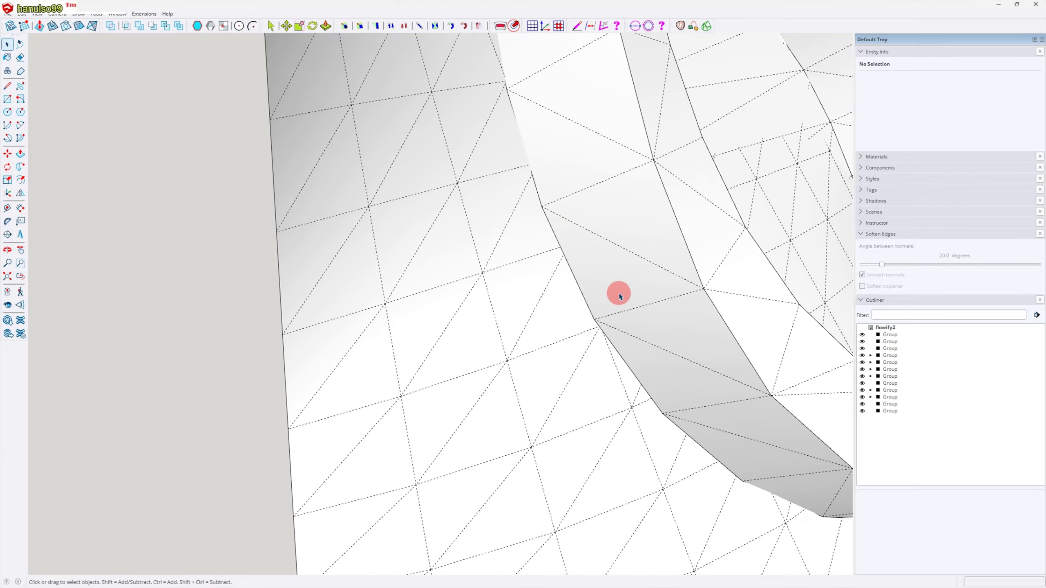
{"action": "scroll", "coordinate": [619, 290], "scroll_direction": "down", "scroll_amount": 5}
{"action": "mouse_move", "coordinate": [624, 343]}
{"action": "middle_mouse_down", "text": "shift"}
{"action": "mouse_move", "coordinate": [679, 342]}
{"action": "mouse_move", "coordinate": [623, 339]}
{"action": "mouse_move", "coordinate": [679, 294]}
{"action": "middle_mouse_up", "text": "shift"}
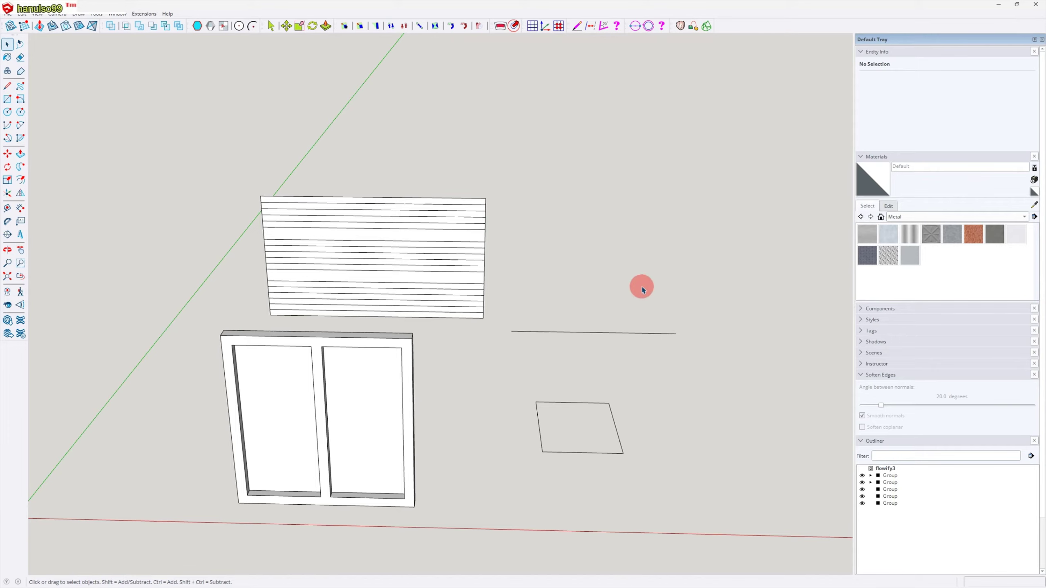
{"action": "left_click", "coordinate": [145, 15]}
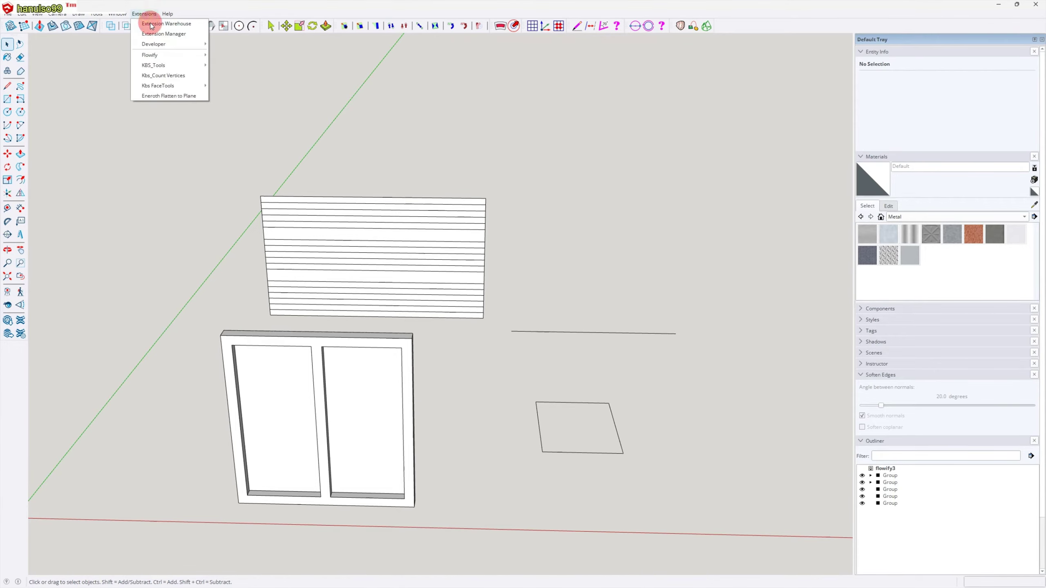
{"action": "mouse_move", "coordinate": [177, 55]}
{"action": "mouse_move", "coordinate": [235, 69]}
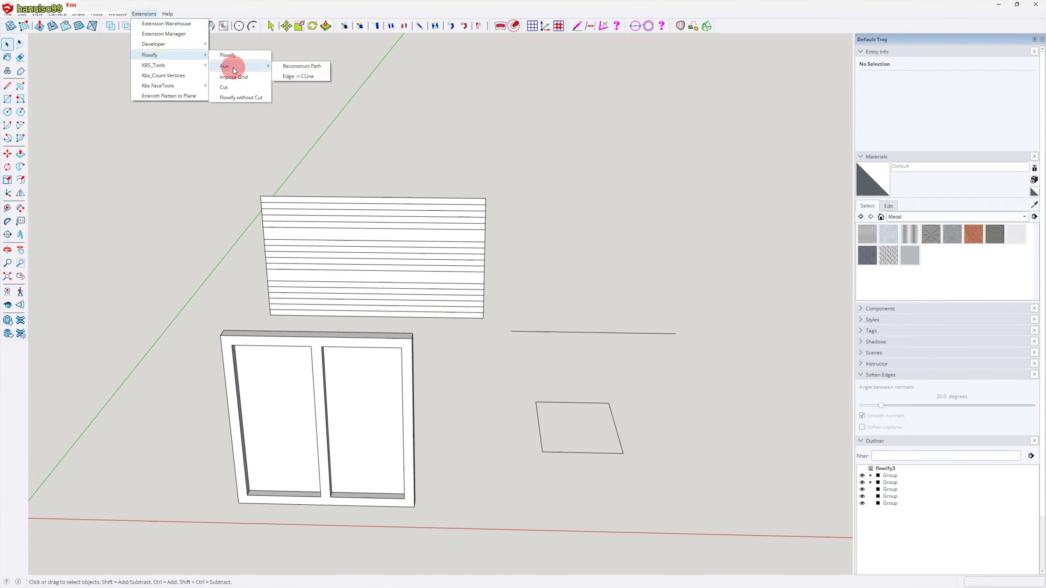
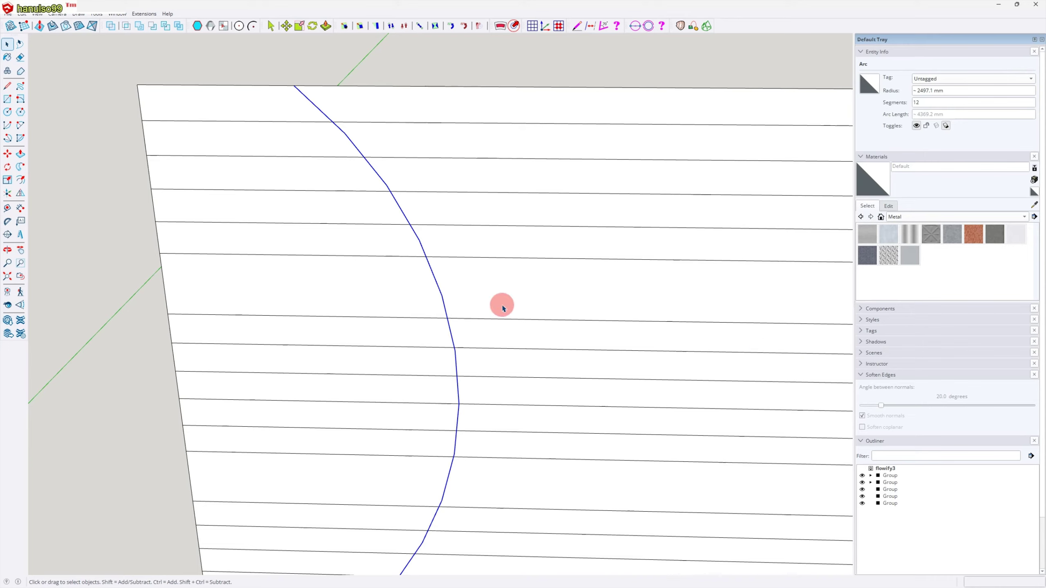
Step: Rebuild the arc with Flowify's Reconstruct Path, using the horizontally divided surface and the arc drawn across it
{"action": "scroll", "coordinate": [513, 312], "scroll_direction": "down", "scroll_amount": 5}
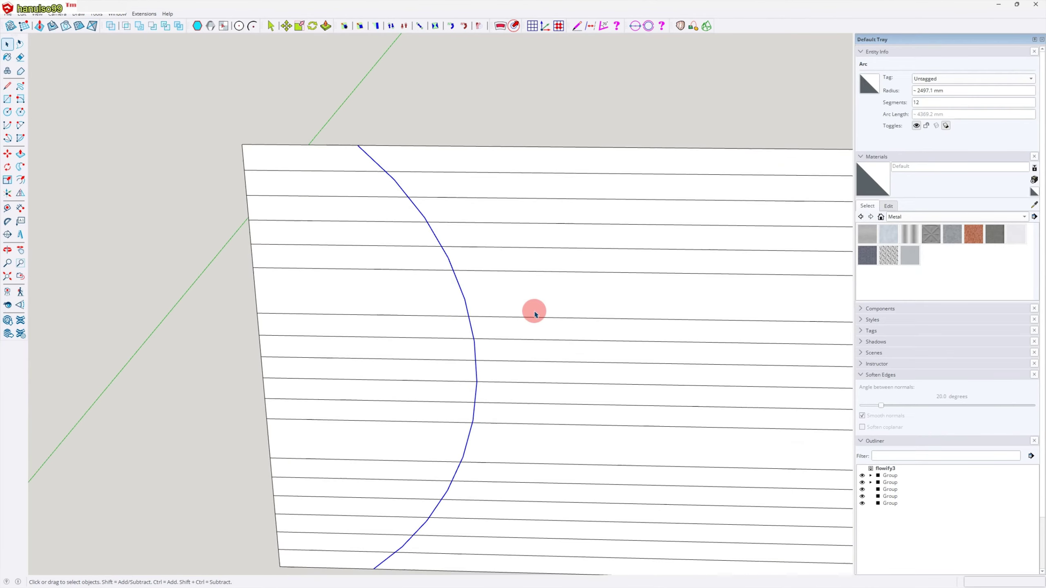
{"action": "mouse_move", "coordinate": [534, 310]}
{"action": "middle_mouse_down", "text": "shift"}
{"action": "mouse_move", "coordinate": [486, 334]}
{"action": "mouse_move", "coordinate": [488, 320]}
{"action": "middle_mouse_up", "text": "shift"}
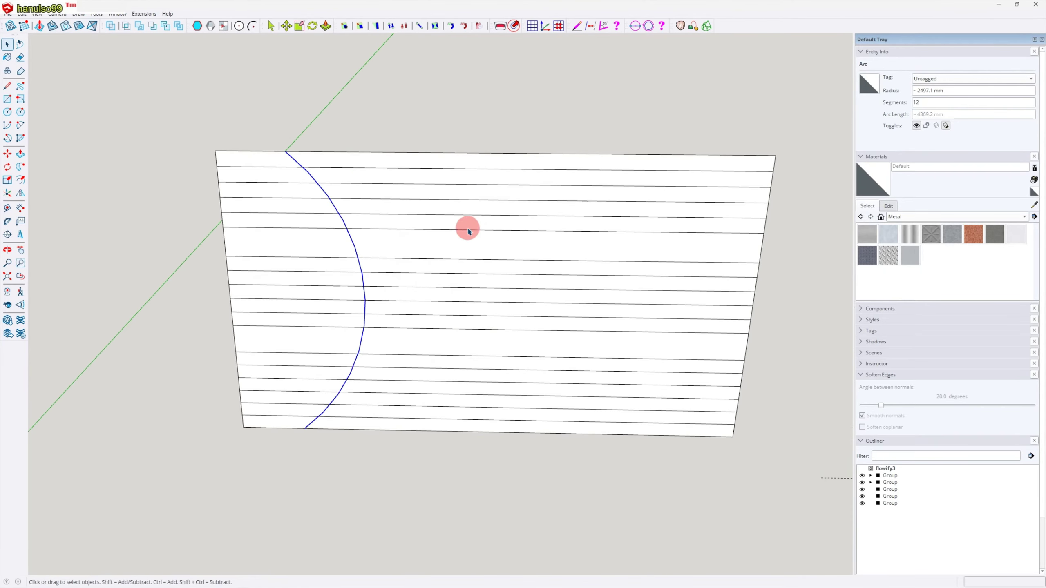
{"action": "left_click_drag", "start_coordinate": [158, 107], "coordinate": [812, 520]}
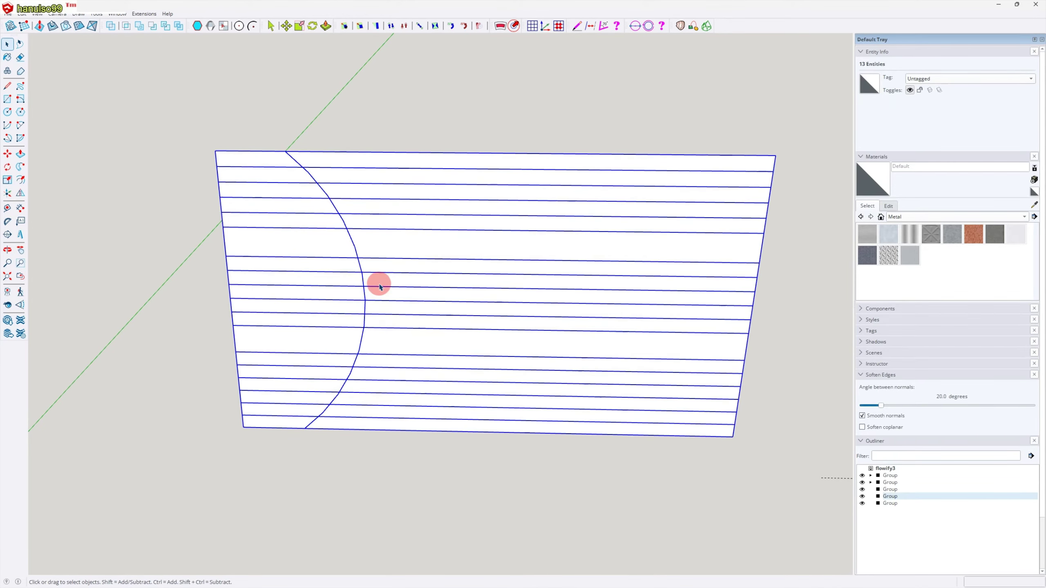
{"action": "left_click", "coordinate": [144, 14]}
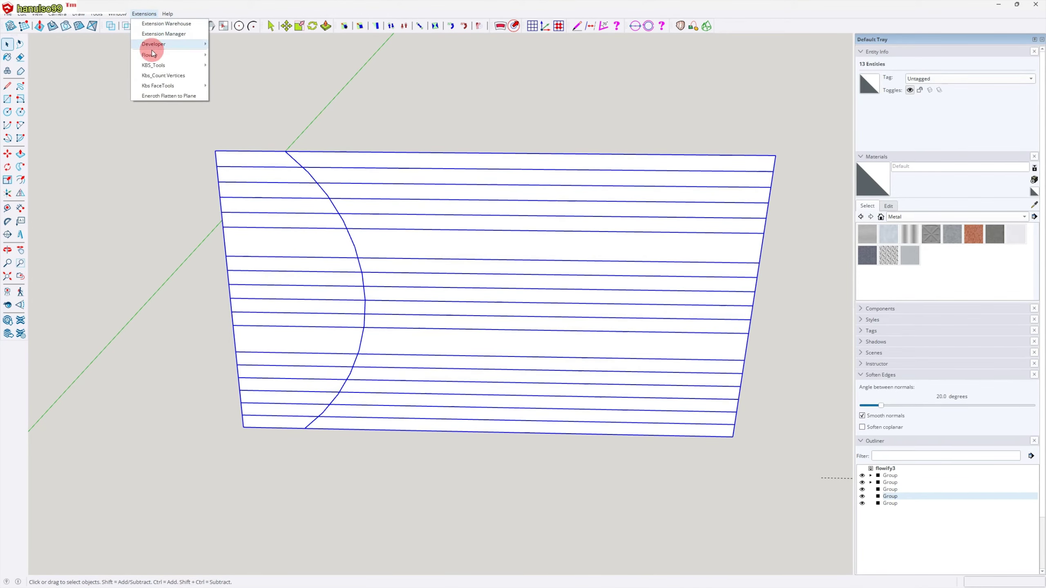
{"action": "mouse_move", "coordinate": [149, 55]}
{"action": "mouse_move", "coordinate": [237, 67]}
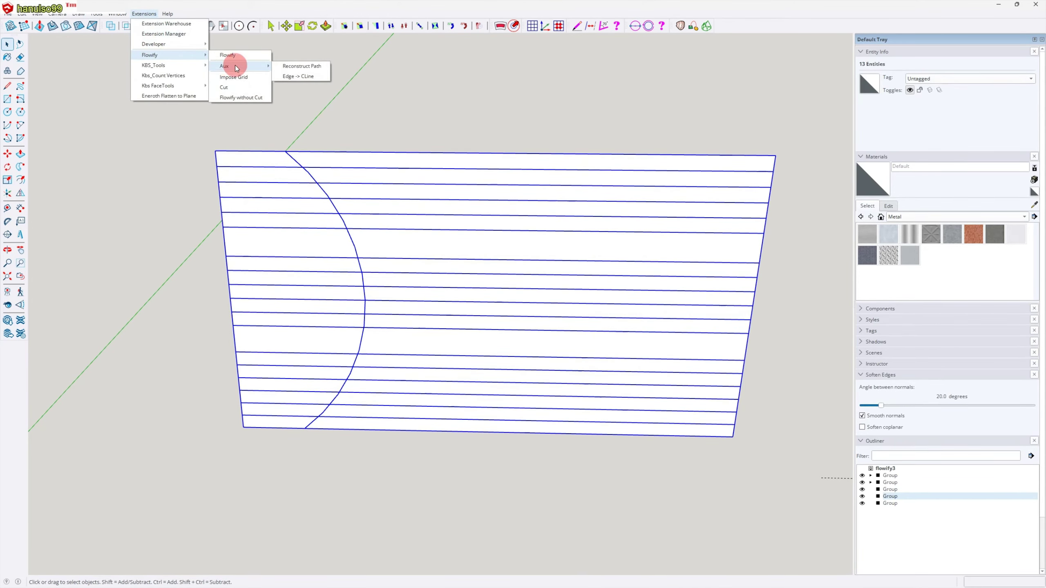
{"action": "left_click", "coordinate": [296, 66]}
Step: Move the reconstructed path about 469 mm sideways from the original arc and compare where both curves bend against the horizontal lines
{"action": "scroll", "coordinate": [338, 229], "scroll_direction": "up", "scroll_amount": 8}
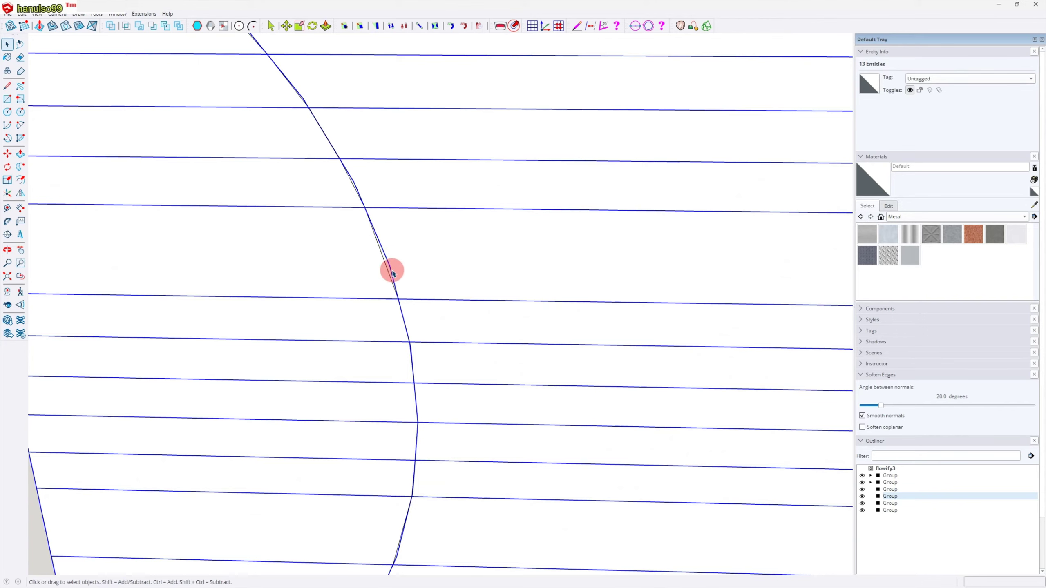
{"action": "left_click", "coordinate": [387, 270]}
{"action": "scroll", "coordinate": [391, 272], "scroll_direction": "down", "scroll_amount": 8}
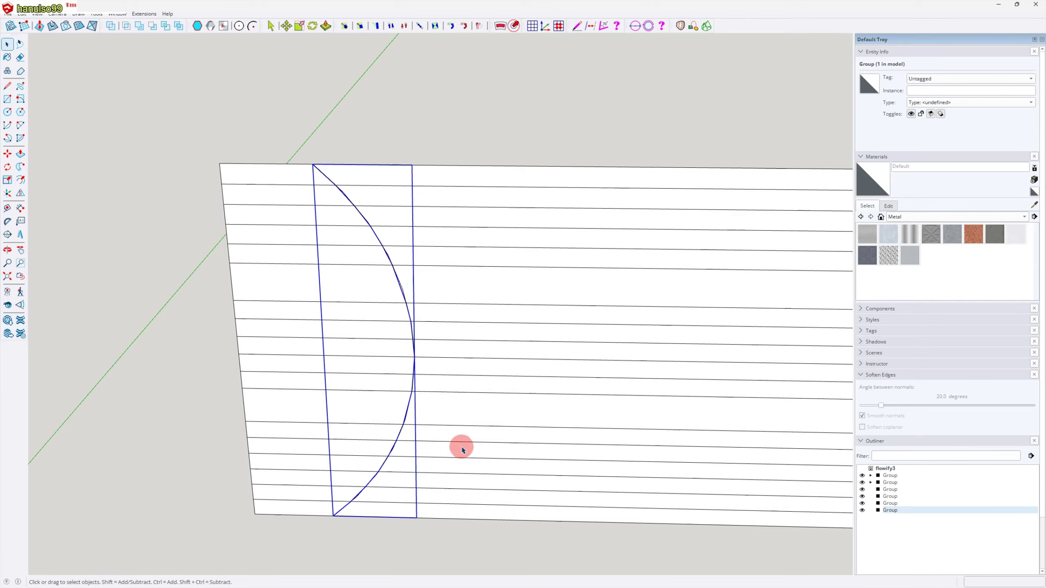
{"action": "key", "text": "m"}
{"action": "left_click_drag", "start_coordinate": [376, 413], "coordinate": [425, 416]}
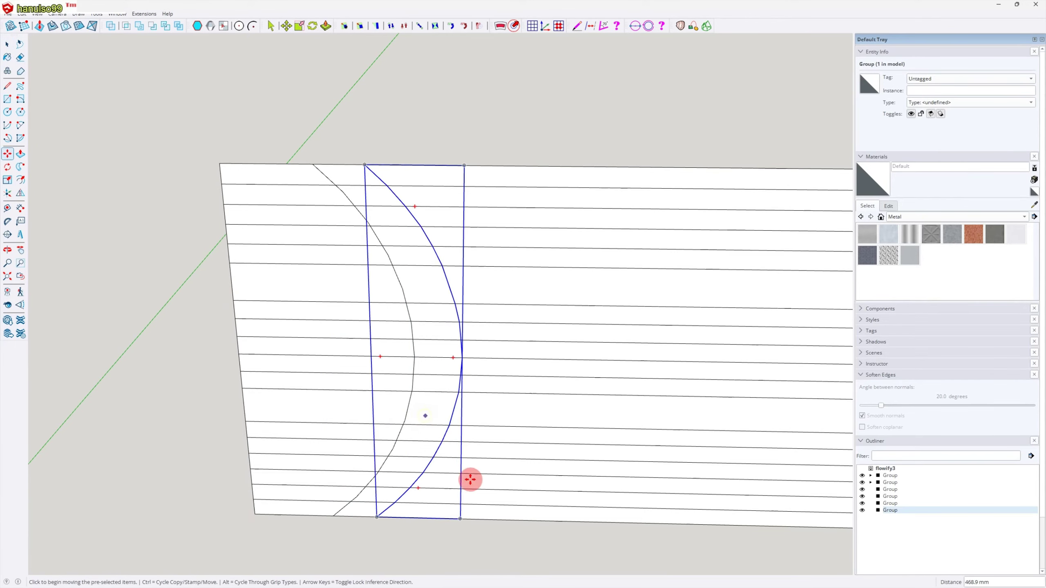
{"action": "key", "text": "space"}
{"action": "left_click", "coordinate": [445, 561]}
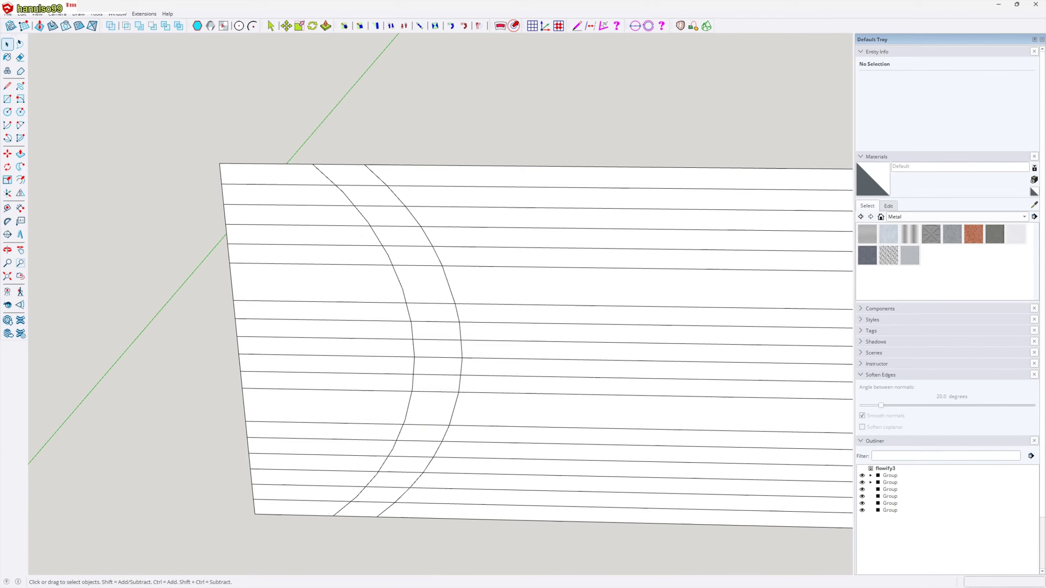
{"action": "scroll", "coordinate": [408, 351], "scroll_direction": "up", "scroll_amount": 5}
{"action": "scroll", "coordinate": [437, 239], "scroll_direction": "up", "scroll_amount": 2}
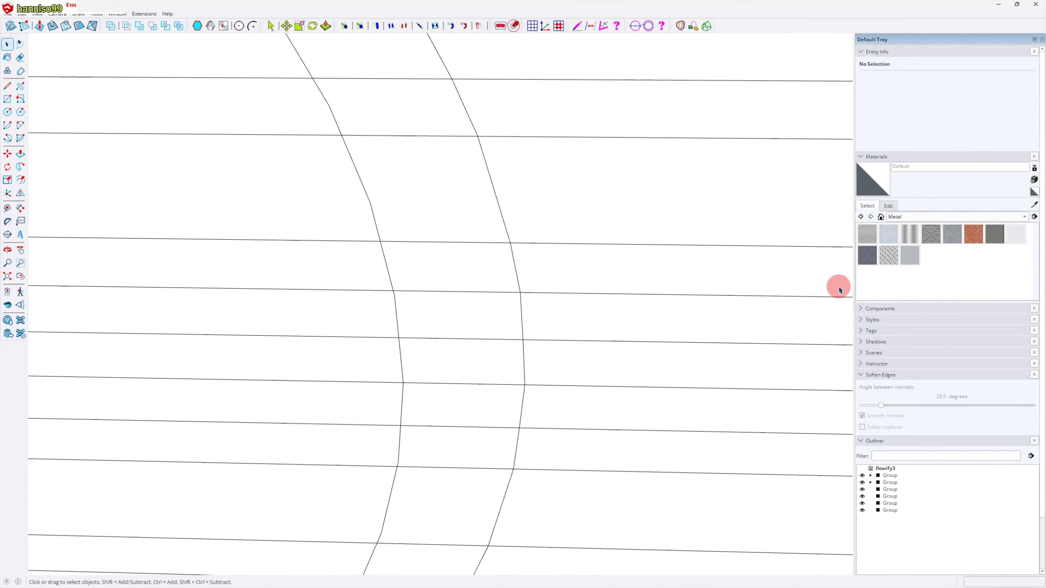
{"action": "scroll", "coordinate": [599, 299], "scroll_direction": "down", "scroll_amount": 6}
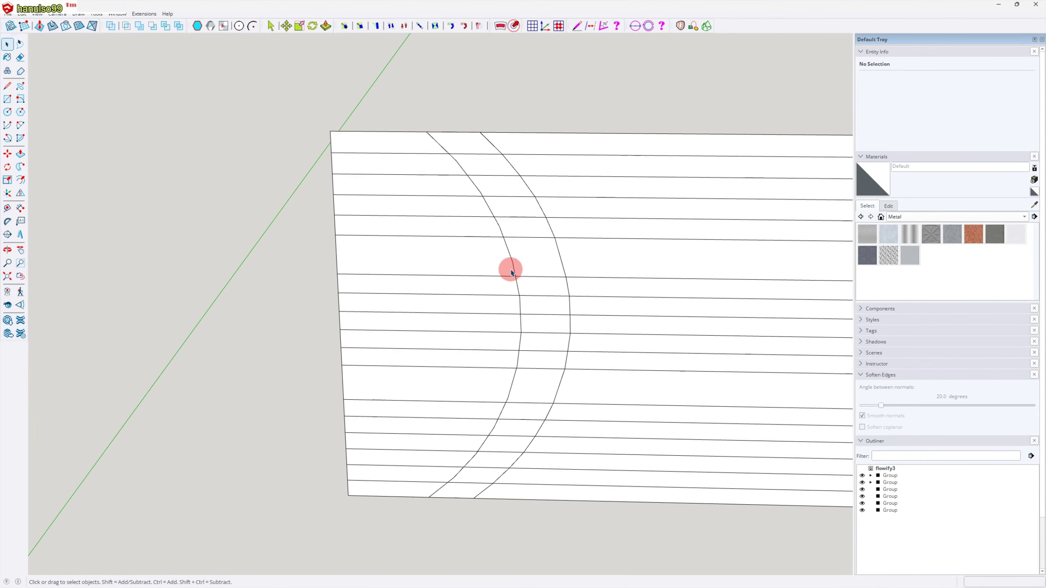
Step: Delete the original arc and copy the reconstructed path about 2284 mm along the horizontally divided surface
{"action": "left_click", "coordinate": [513, 264]}
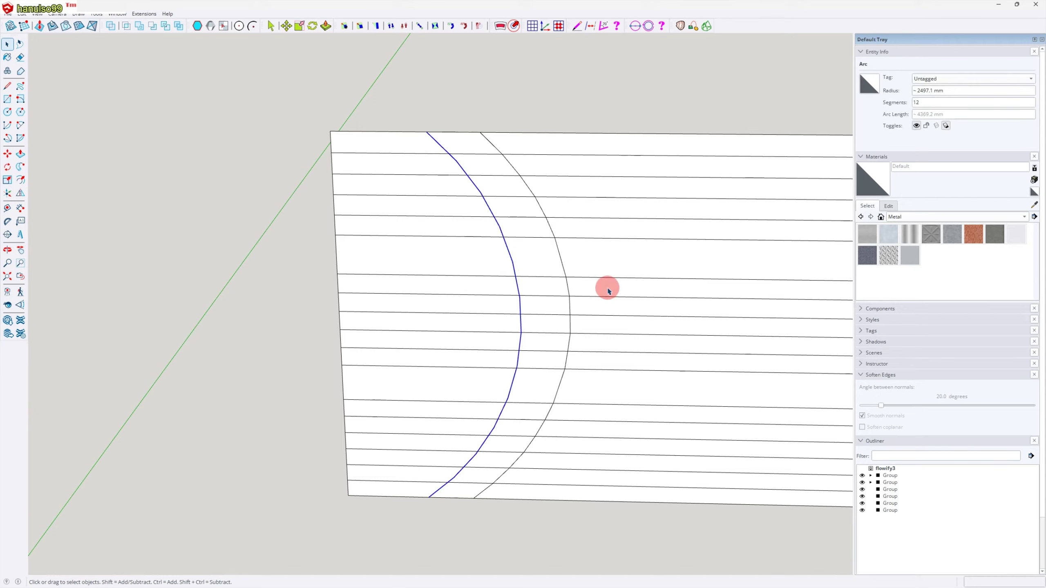
{"action": "key", "text": "Delete"}
{"action": "middle_click_drag", "start_coordinate": [608, 291], "coordinate": [485, 303], "text": "shift"}
{"action": "key", "text": "space"}
{"action": "left_click", "coordinate": [443, 259]}
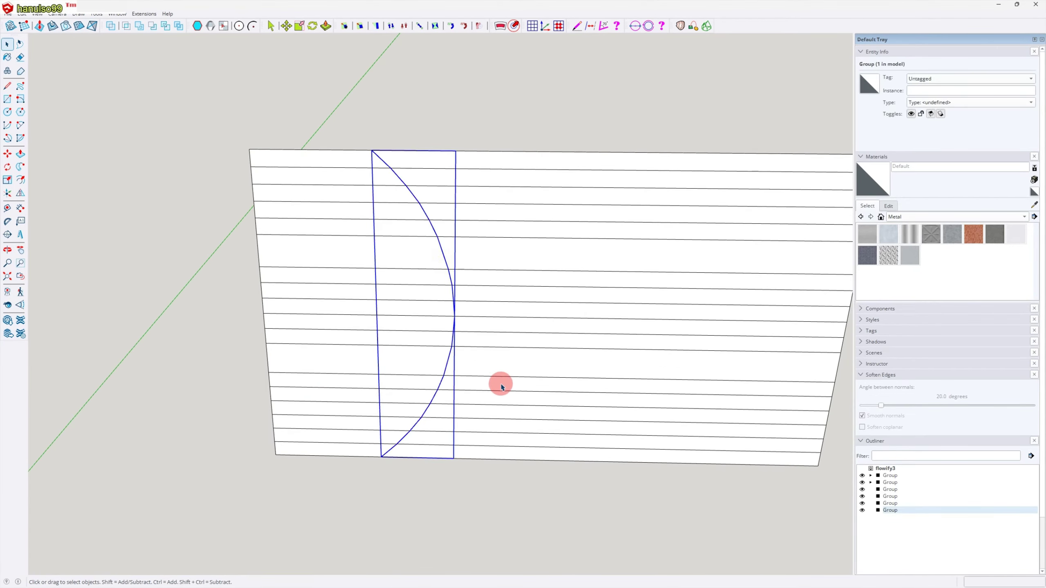
{"action": "key", "text": "m"}
{"action": "key", "text": "ctrl"}
{"action": "left_click", "coordinate": [415, 424]}
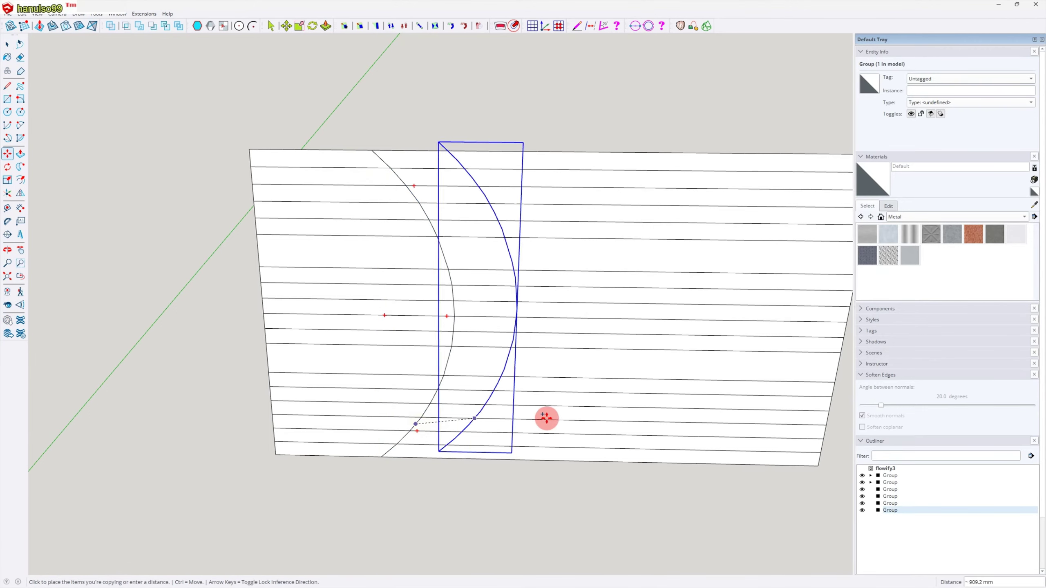
{"action": "left_click", "coordinate": [604, 427]}
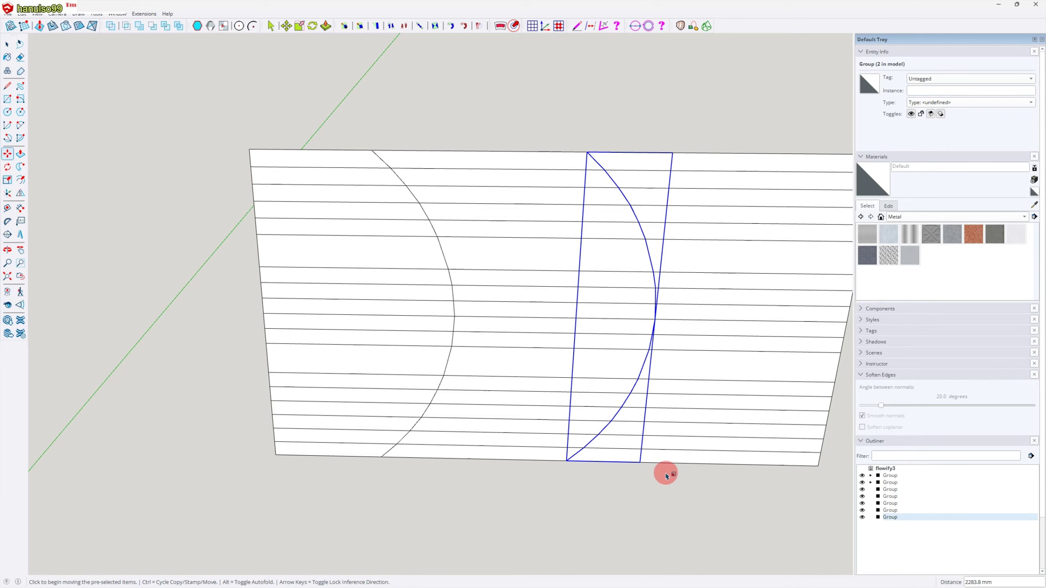
Step: Mirror the copied path along the red axis with a scale factor of -1
{"action": "key", "text": "s"}
{"action": "left_click", "coordinate": [574, 320]}
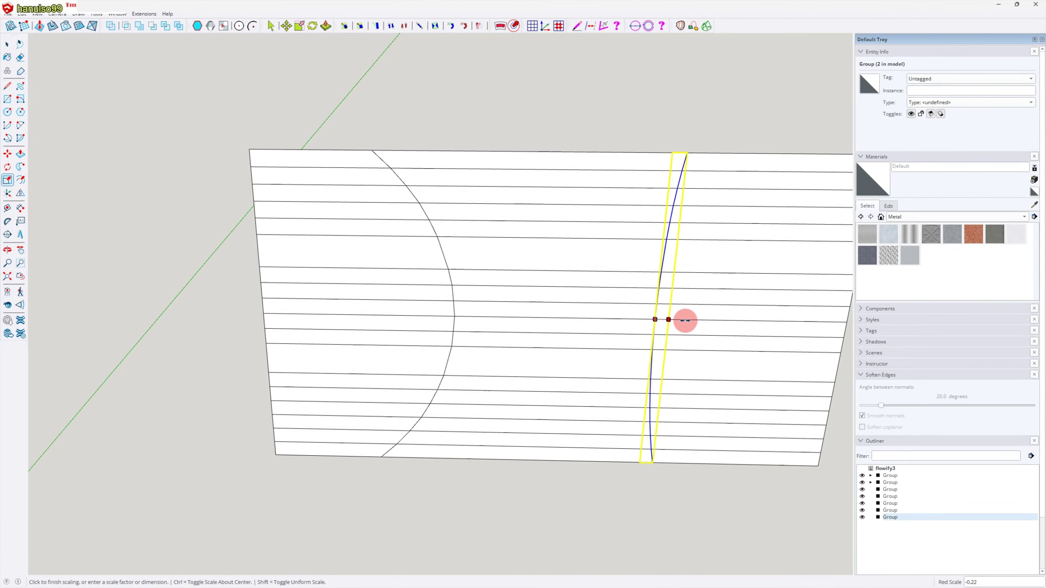
{"action": "type", "text": "-1"}
{"action": "key", "text": "Return"}
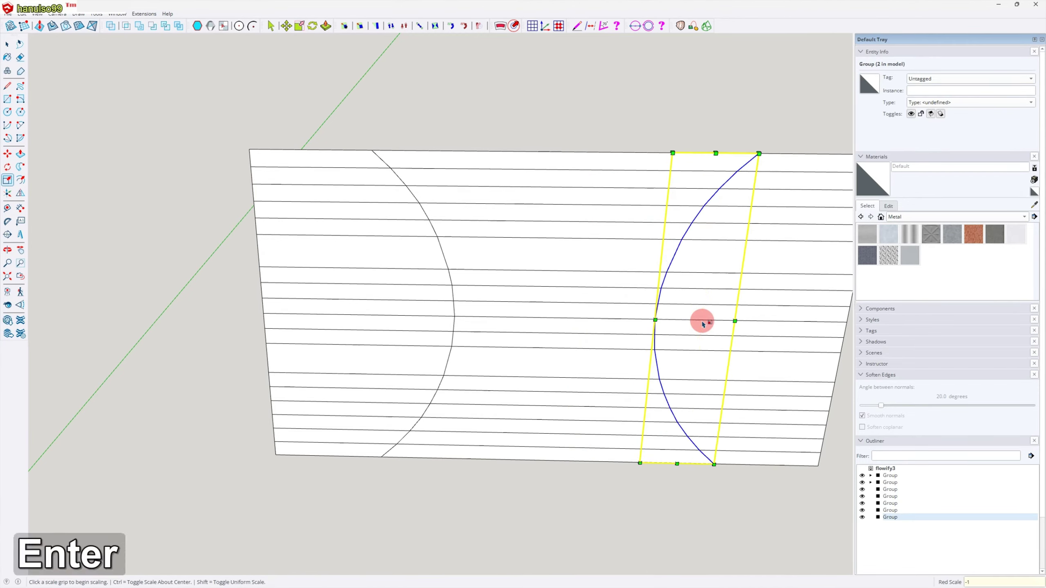
{"action": "key", "text": "space"}
{"action": "left_click", "coordinate": [649, 521]}
Step: Explode the divided surface and both curved path groups together
{"action": "middle_click_drag", "start_coordinate": [674, 511], "coordinate": [611, 453]}
{"action": "left_click_drag", "start_coordinate": [305, 207], "coordinate": [759, 452]}
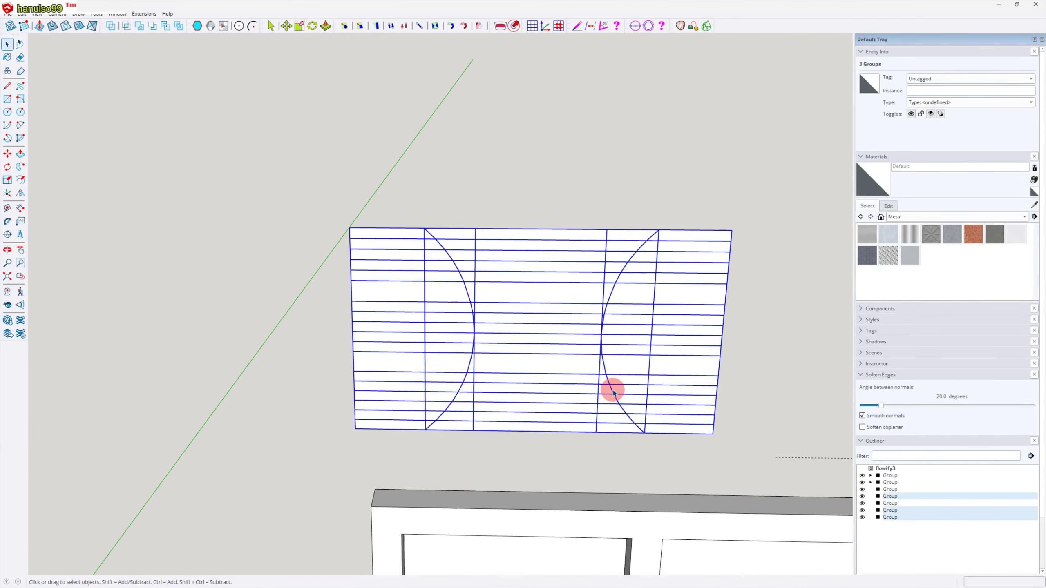
{"action": "key", "text": "x"}
{"action": "left_click", "coordinate": [756, 405]}
Step: Isolate the area between the two curves by cutting it out, deleting the remaining geometry and pasting it back in place
{"action": "left_click_drag", "start_coordinate": [585, 450], "coordinate": [509, 202]}
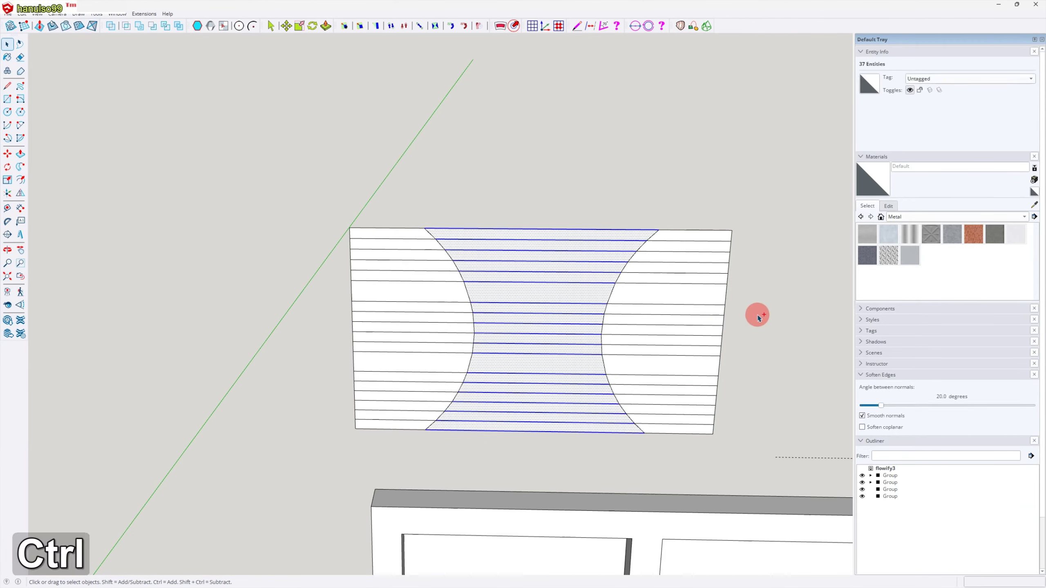
{"action": "key", "text": "ctrl+x"}
{"action": "left_click", "coordinate": [267, 202]}
{"action": "left_click_drag", "start_coordinate": [581, 352], "coordinate": [777, 445]}
{"action": "key", "text": "Delete"}
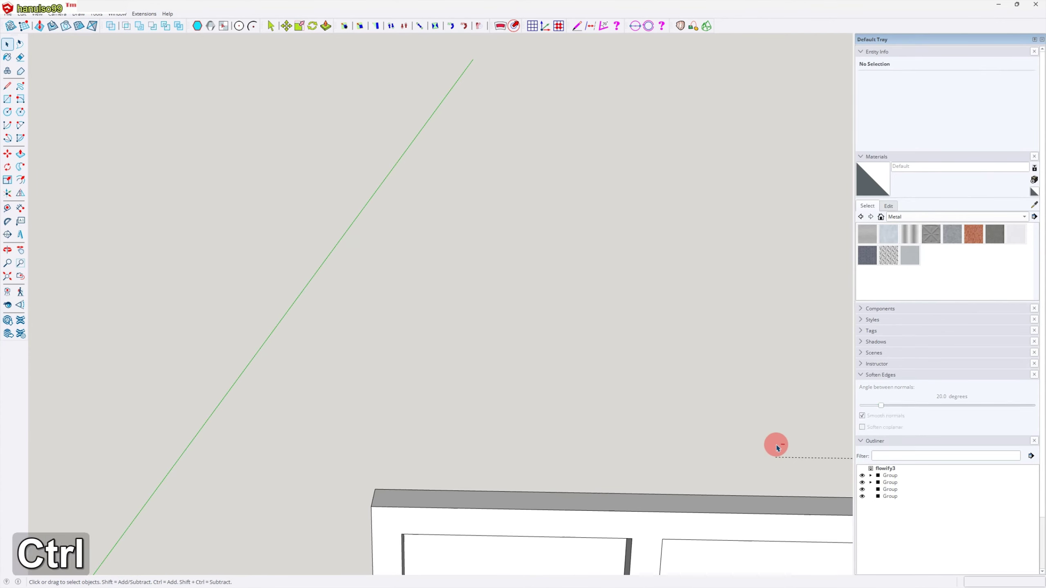
{"action": "key", "text": "ctrl+shift+v"}
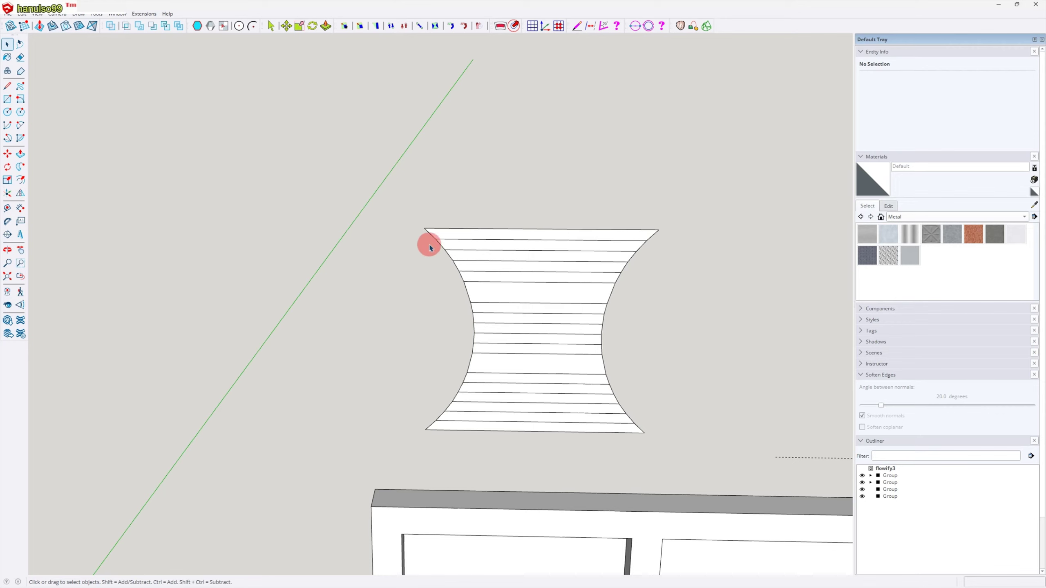
Step: Group all faces and edges of the pasted hourglass-shaped surface
{"action": "left_click_drag", "start_coordinate": [380, 203], "coordinate": [716, 469]}
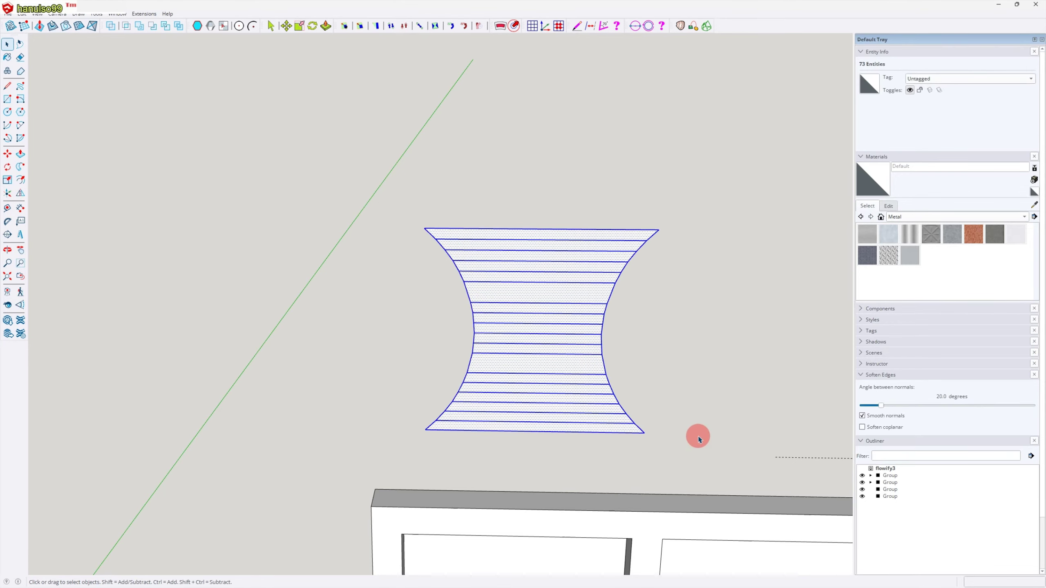
{"action": "key", "text": "g"}
{"action": "left_click", "coordinate": [700, 441]}
Step: Hide the two-pane window frame to expose the flat face behind it
{"action": "scroll", "coordinate": [700, 442], "scroll_direction": "down", "scroll_amount": 5}
{"action": "mouse_move", "coordinate": [708, 455]}
{"action": "middle_mouse_down", "text": "shift"}
{"action": "mouse_move", "coordinate": [582, 435]}
{"action": "mouse_move", "coordinate": [503, 450]}
{"action": "middle_mouse_up", "text": "shift"}
{"action": "left_click", "coordinate": [504, 451]}
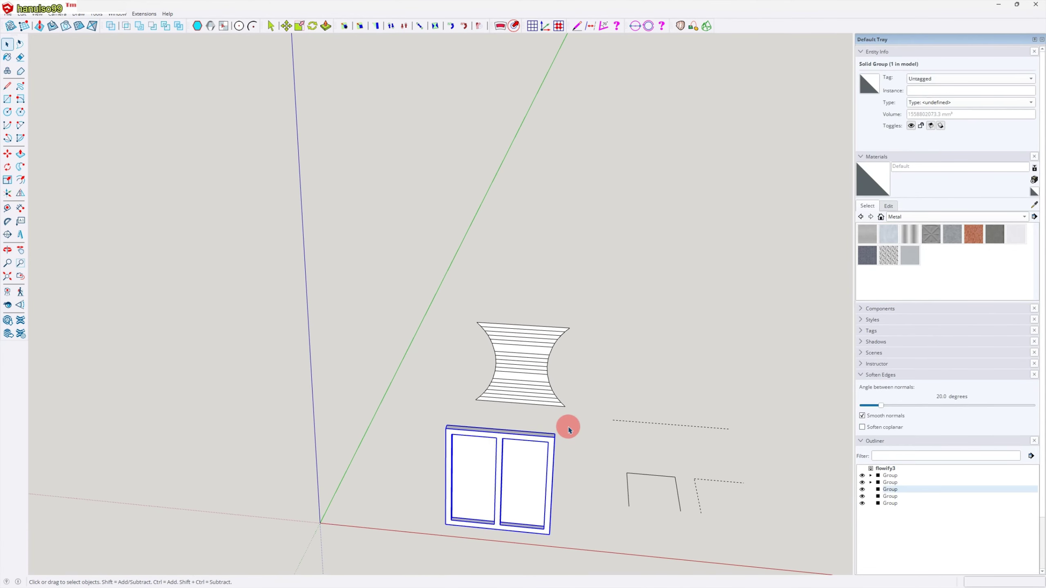
{"action": "key", "text": "d"}
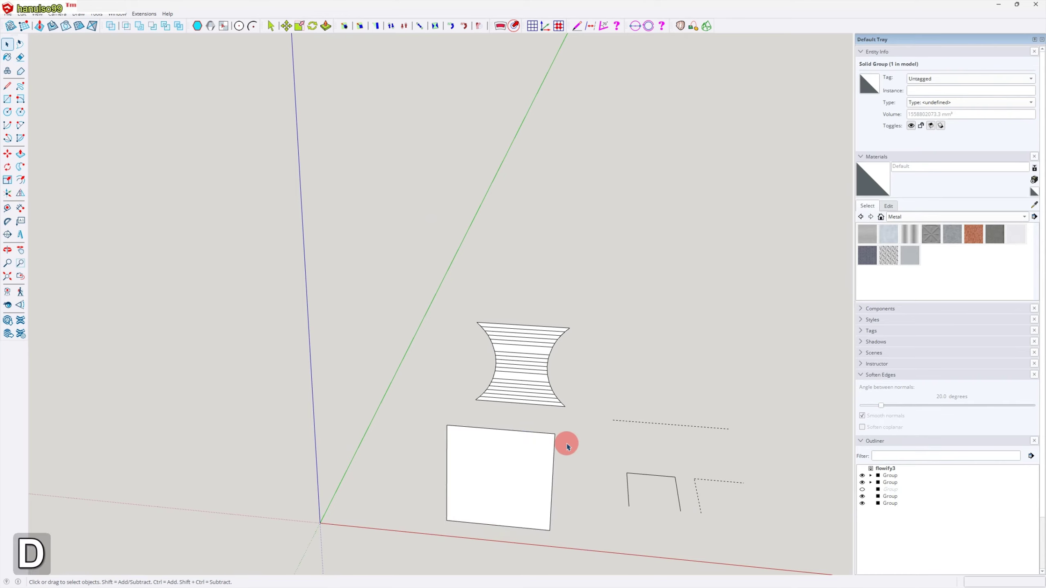
{"action": "middle_click_drag", "start_coordinate": [565, 443], "coordinate": [450, 474]}
{"action": "left_click", "coordinate": [450, 474]}
Step: Draw two connecting lines from the flat face's upper corners to the matching upper corners of the hourglass surface
{"action": "middle_click_drag", "start_coordinate": [515, 460], "coordinate": [469, 446]}
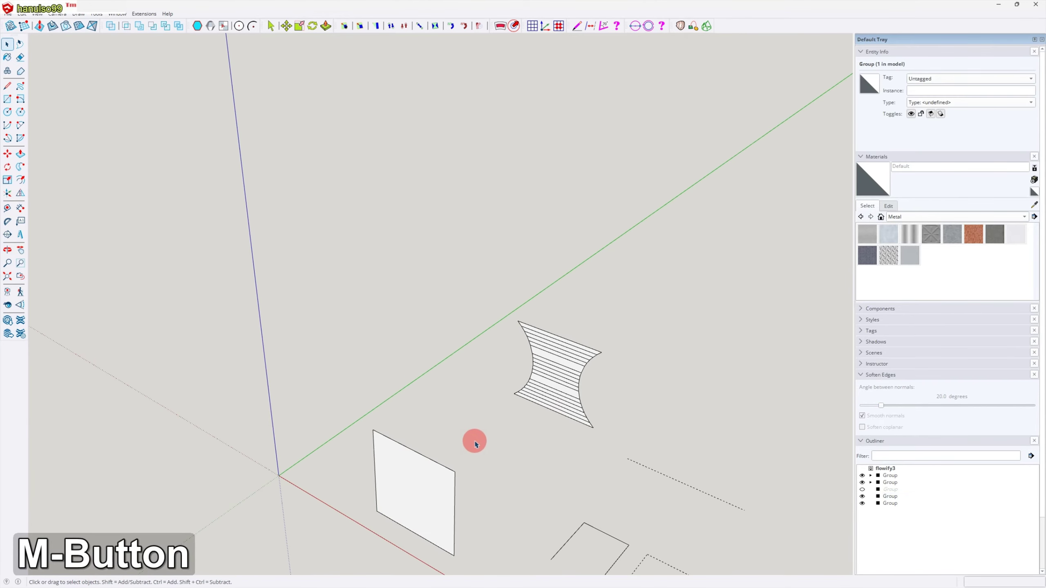
{"action": "key", "text": "l"}
{"action": "left_click", "coordinate": [373, 429]}
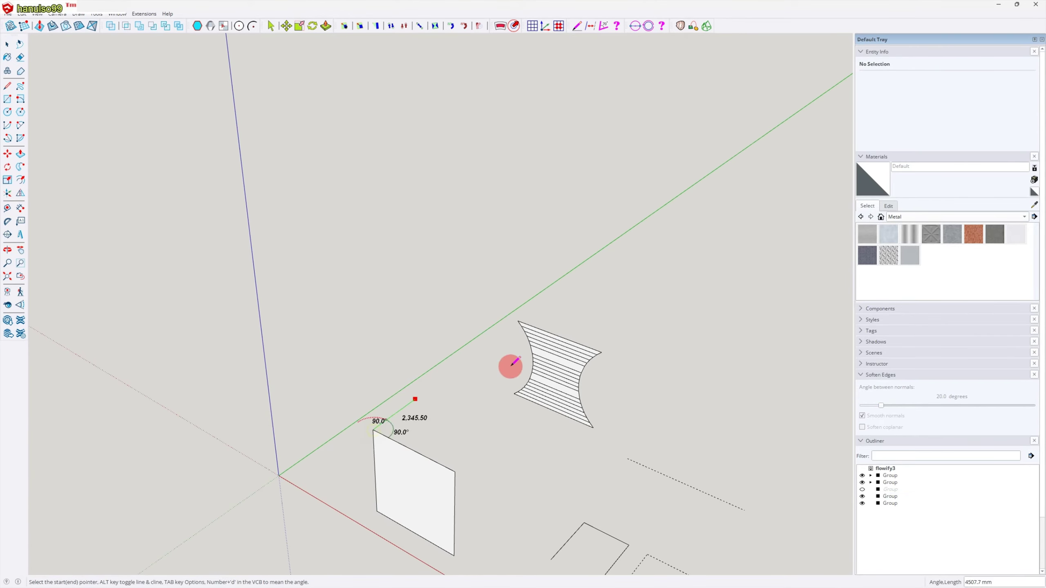
{"action": "scroll", "coordinate": [520, 320], "scroll_direction": "up", "scroll_amount": 6}
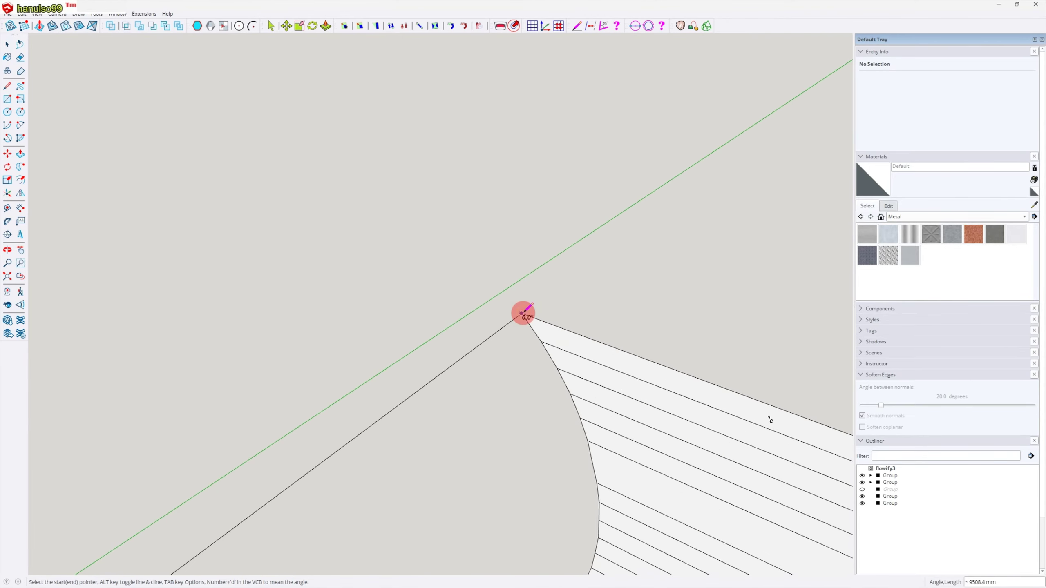
{"action": "key", "text": "Escape"}
{"action": "scroll", "coordinate": [504, 418], "scroll_direction": "down", "scroll_amount": 5}
{"action": "middle_click_drag", "start_coordinate": [530, 411], "coordinate": [525, 431], "text": "shift"}
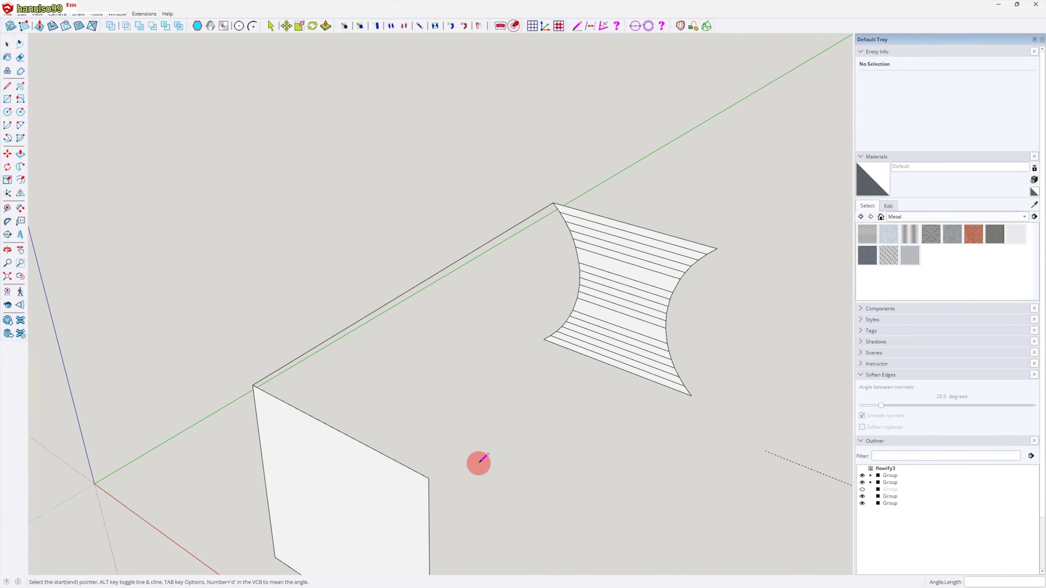
{"action": "left_click", "coordinate": [428, 479]}
{"action": "middle_click_drag", "start_coordinate": [717, 249], "coordinate": [505, 441], "text": "shift"}
{"action": "left_click", "coordinate": [505, 441]}
Step: Group the two connecting lines between the flat face and the hourglass surface
{"action": "key", "text": "space"}
{"action": "scroll", "coordinate": [507, 449], "scroll_direction": "down", "scroll_amount": 5}
{"action": "middle_click_drag", "start_coordinate": [487, 504], "coordinate": [575, 356], "text": "shift"}
{"action": "middle_click_drag", "start_coordinate": [487, 424], "coordinate": [528, 431]}
{"action": "left_click", "coordinate": [471, 371]}
{"action": "left_click", "coordinate": [378, 318], "text": "shift"}
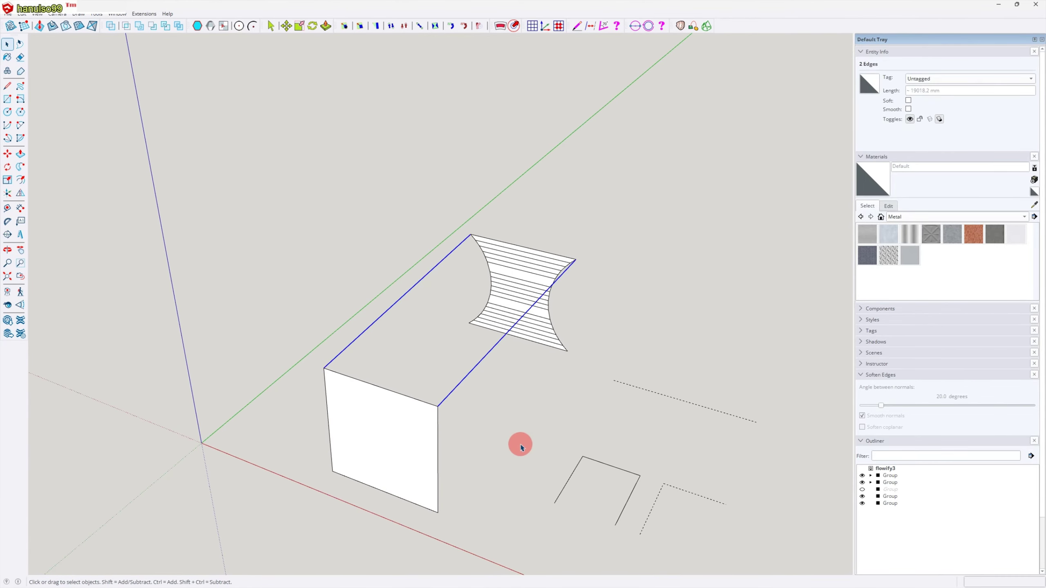
{"action": "key", "text": "g"}
{"action": "left_click", "coordinate": [582, 453]}
Step: Combine the flat face, hourglass surface and connecting lines in one group, and unhide the window frame
{"action": "middle_click_drag", "start_coordinate": [581, 453], "coordinate": [353, 214]}
{"action": "left_click_drag", "start_coordinate": [338, 201], "coordinate": [559, 496]}
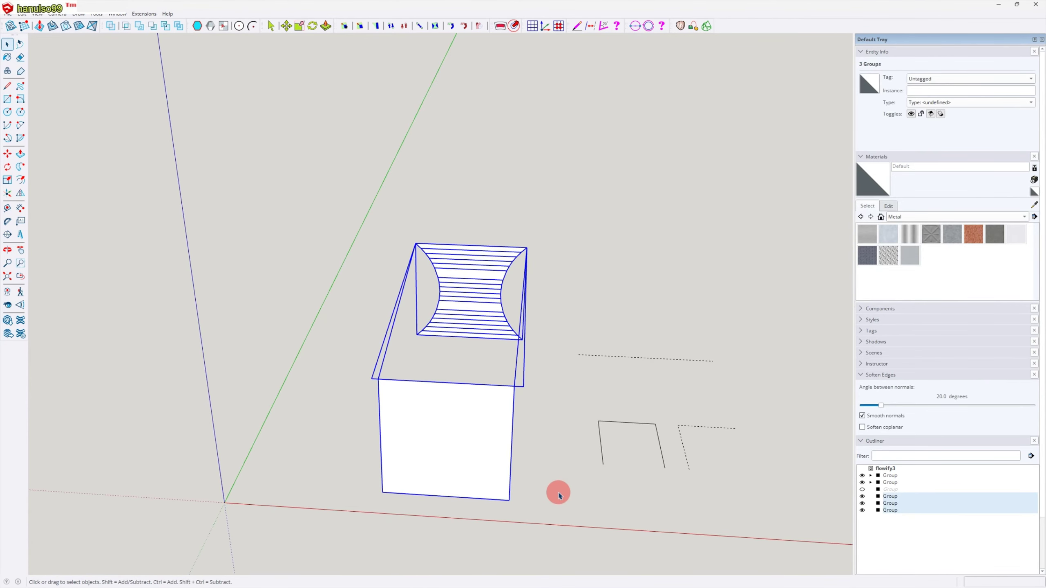
{"action": "key", "text": "g"}
{"action": "left_click", "coordinate": [560, 494]}
{"action": "key", "text": "ctrl+d"}
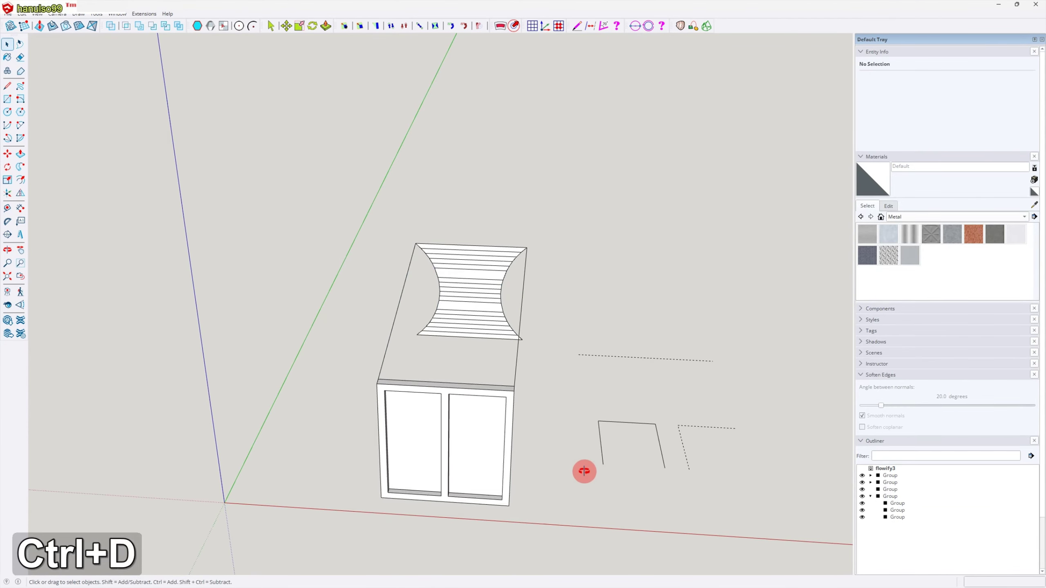
Step: Run Flowify on the window frame and the combined surface group
{"action": "middle_click_drag", "start_coordinate": [584, 471], "coordinate": [582, 475]}
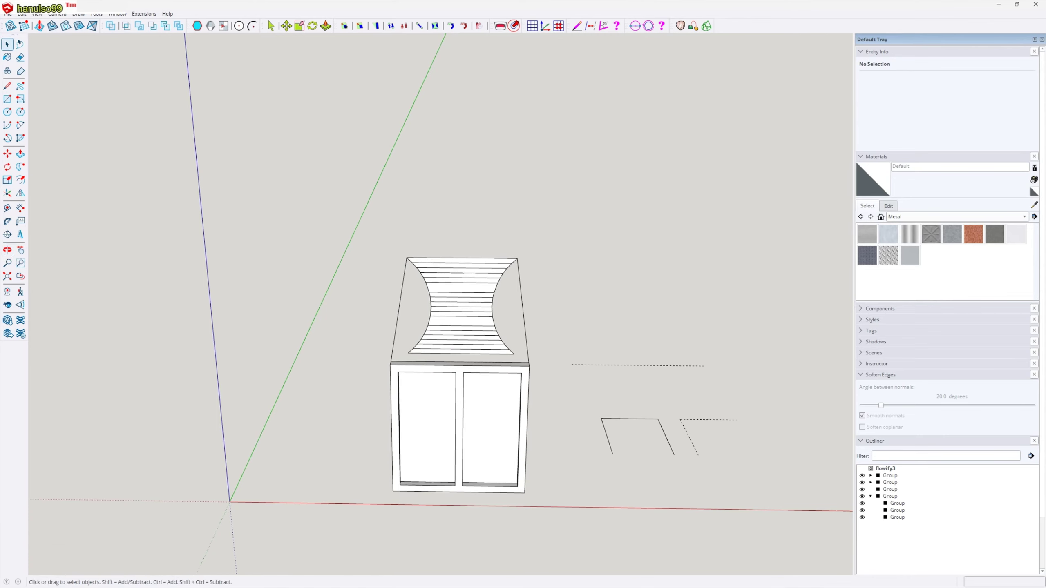
{"action": "left_click_drag", "start_coordinate": [319, 225], "coordinate": [556, 523]}
{"action": "left_click", "coordinate": [144, 13]}
{"action": "mouse_move", "coordinate": [150, 54]}
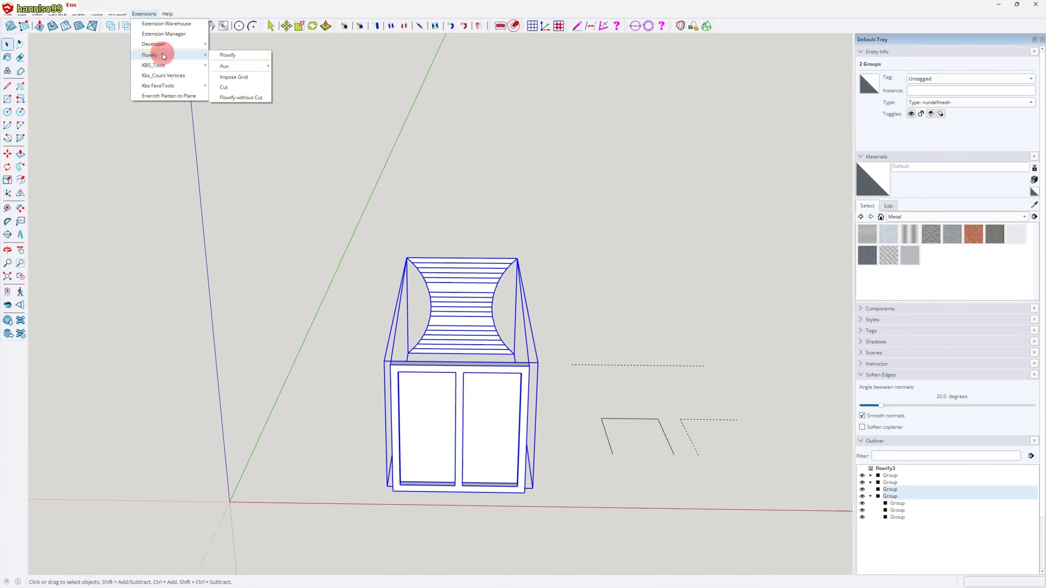
{"action": "left_click", "coordinate": [229, 52]}
{"action": "left_click", "coordinate": [585, 303]}
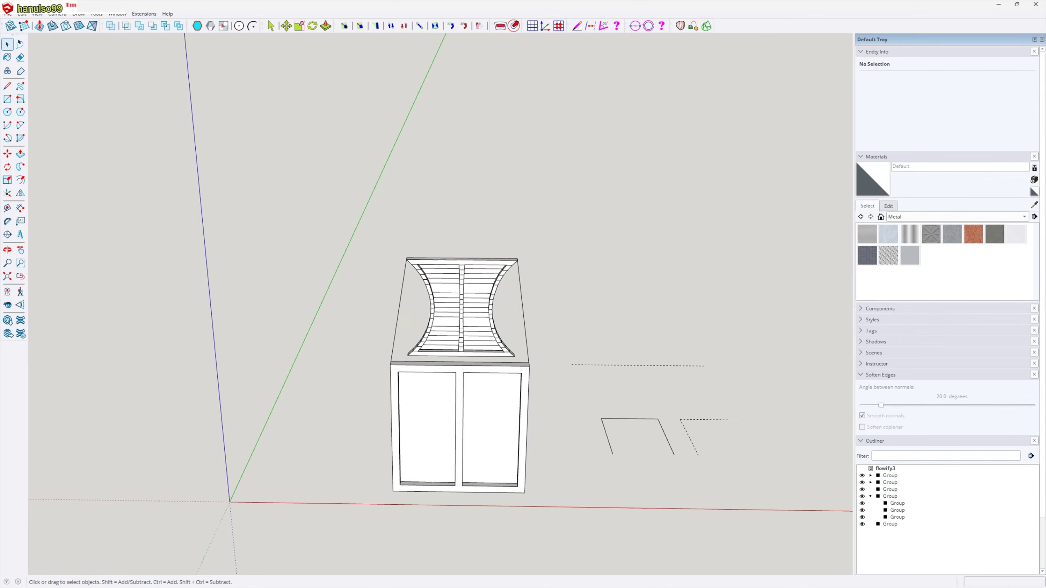
Step: Soften the coplanar edges of the flowed window frame and inspect its curved shape from several sides
{"action": "left_click", "coordinate": [462, 310]}
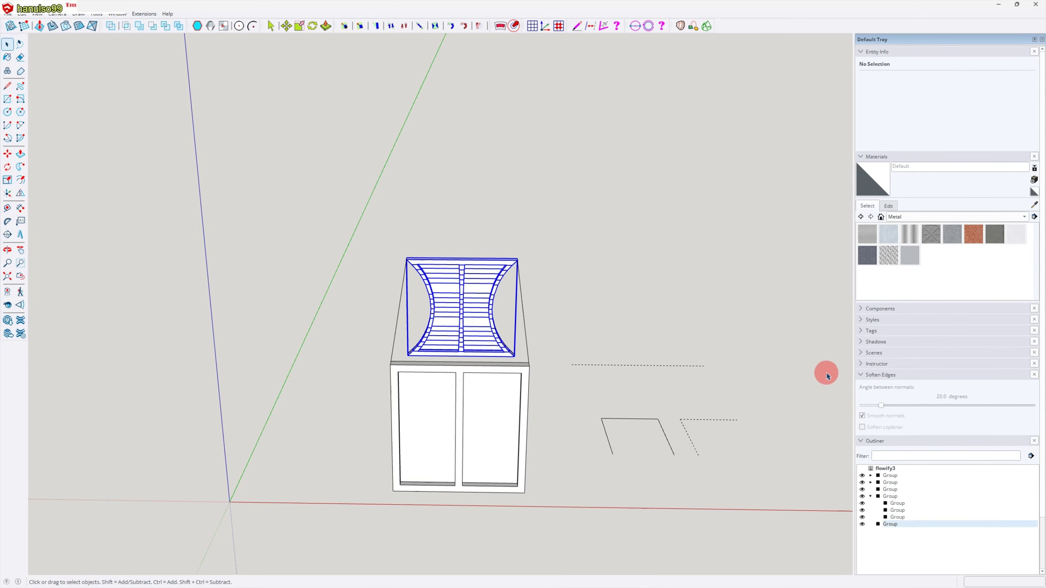
{"action": "left_click", "coordinate": [861, 427]}
{"action": "left_click", "coordinate": [625, 330]}
{"action": "middle_click_drag", "start_coordinate": [422, 407], "coordinate": [359, 368]}
{"action": "scroll", "coordinate": [360, 368], "scroll_direction": "up", "scroll_amount": 5}
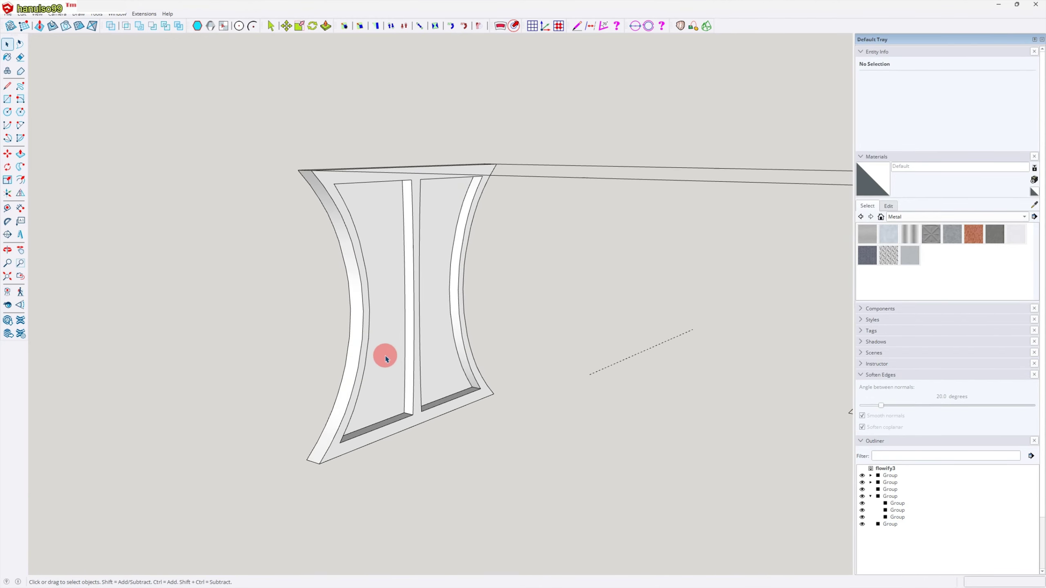
{"action": "middle_click_drag", "start_coordinate": [370, 372], "coordinate": [688, 395]}
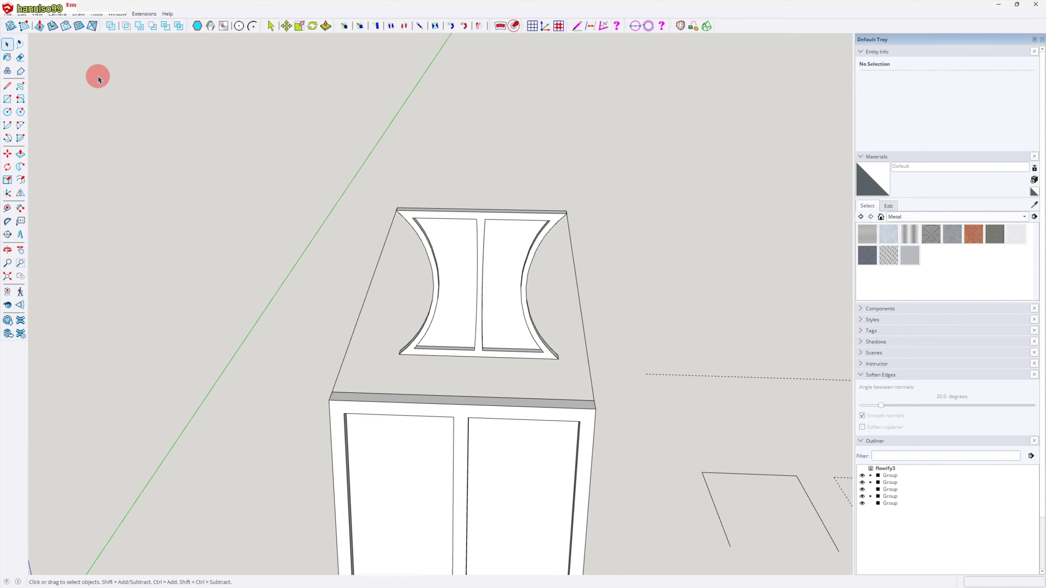
Step: Start a new model and open the slatted panel model from the Downloads folder
{"action": "left_click", "coordinate": [9, 15]}
{"action": "left_click", "coordinate": [17, 23]}
{"action": "left_click", "coordinate": [8, 13]}
{"action": "left_click", "coordinate": [22, 44]}
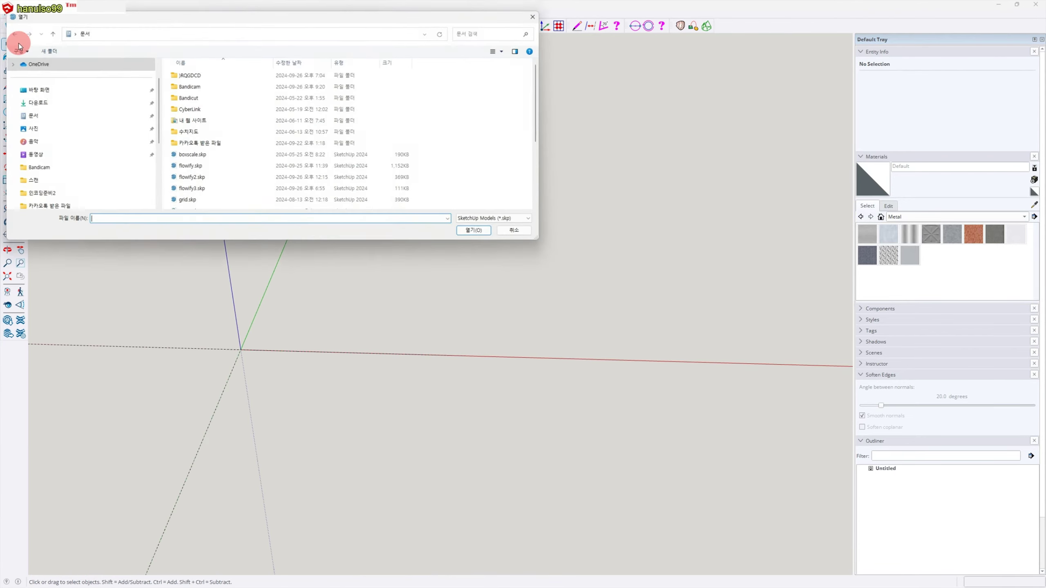
{"action": "left_click", "coordinate": [35, 102]}
{"action": "double_click", "coordinate": [184, 87]}
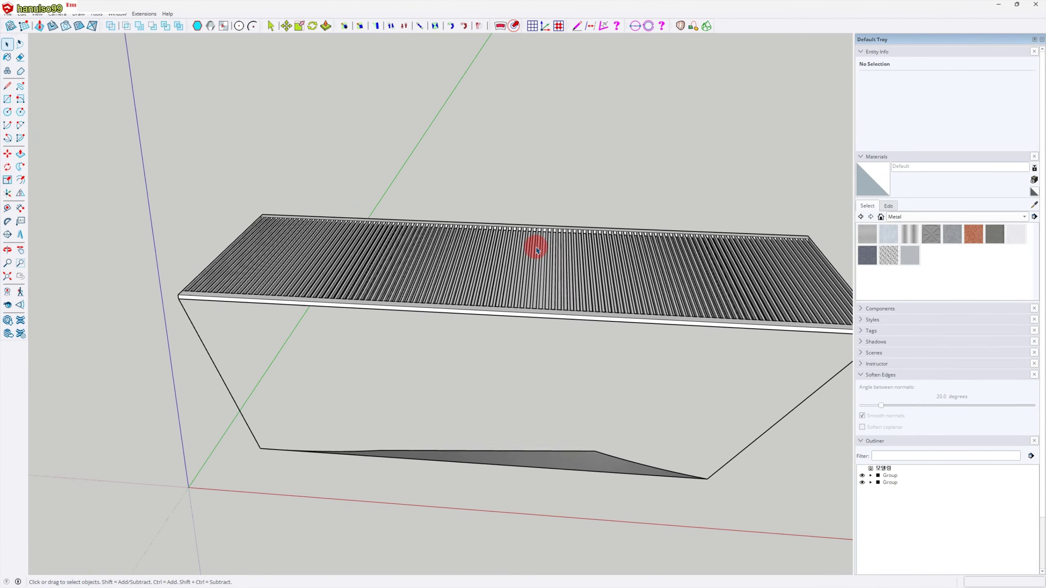
Step: Hide the slatted panel group lying on the flat face
{"action": "scroll", "coordinate": [536, 249], "scroll_direction": "down", "scroll_amount": 3}
{"action": "middle_click_drag", "start_coordinate": [581, 334], "coordinate": [503, 325], "text": "shift"}
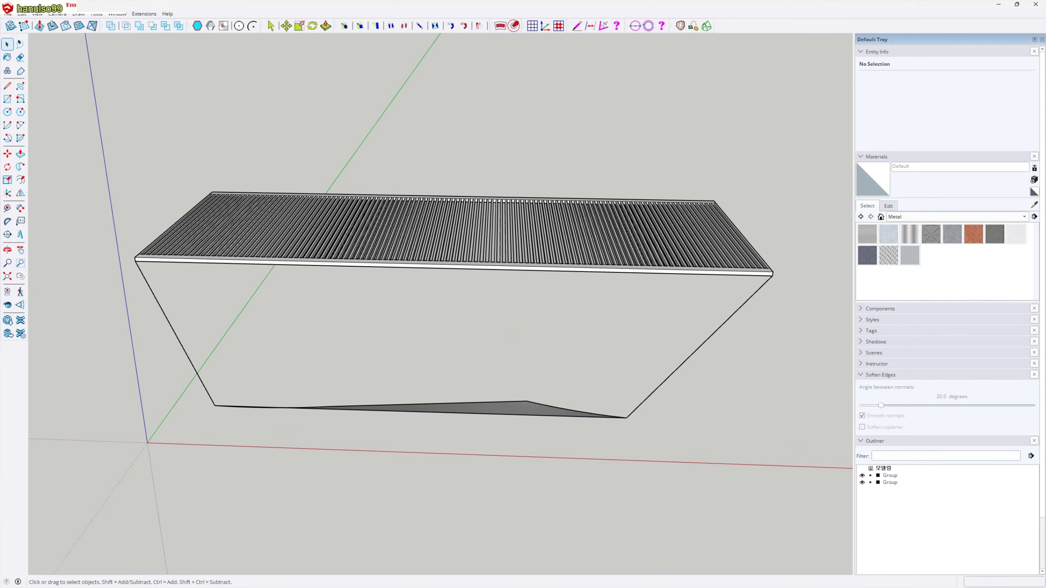
{"action": "left_click", "coordinate": [698, 274]}
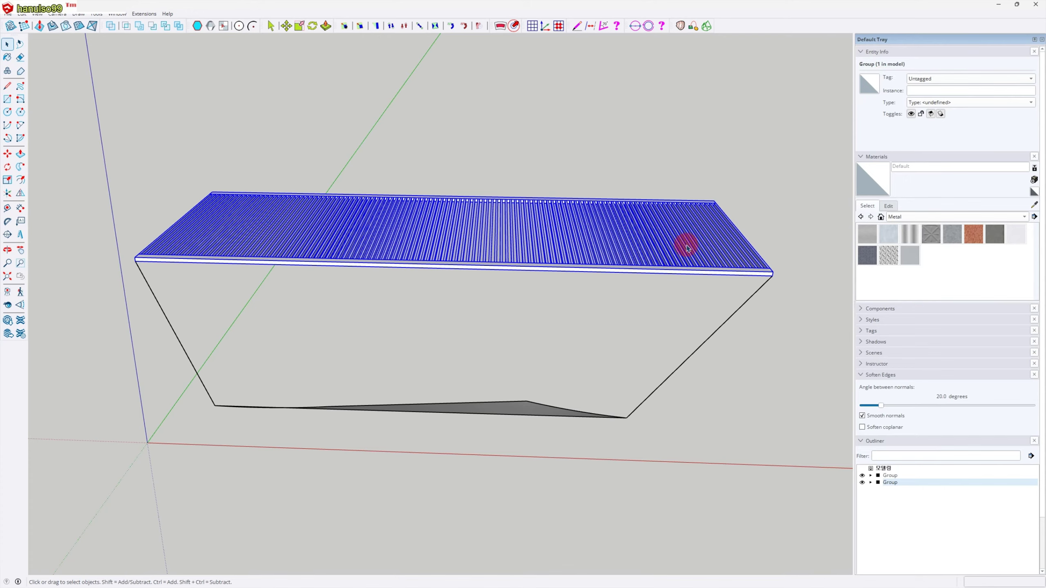
{"action": "key", "text": "d"}
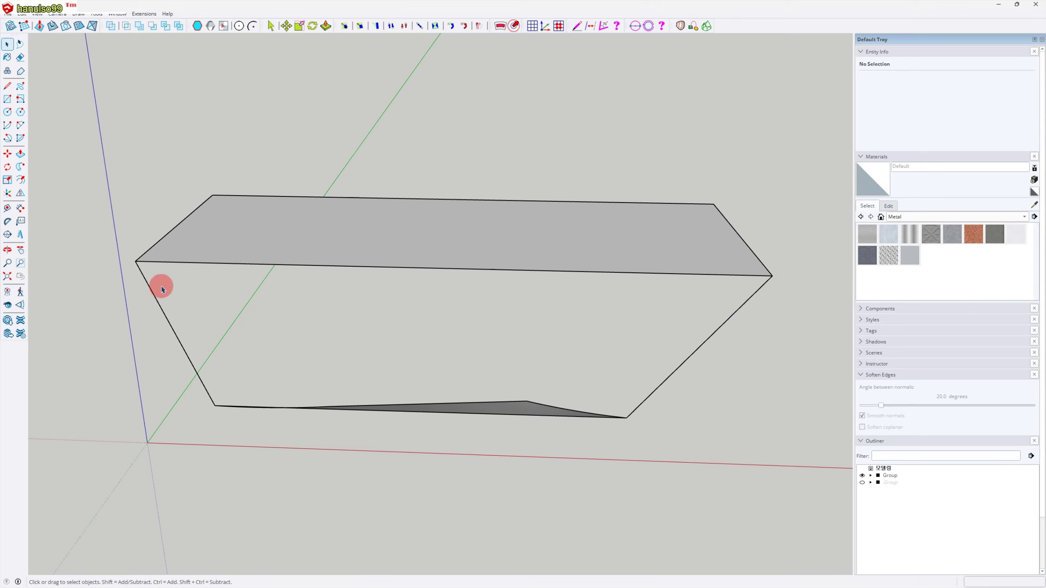
Step: Examine the curved target surface and the lines connecting it to the flat face from below and above
{"action": "middle_click_drag", "start_coordinate": [345, 409], "coordinate": [505, 325]}
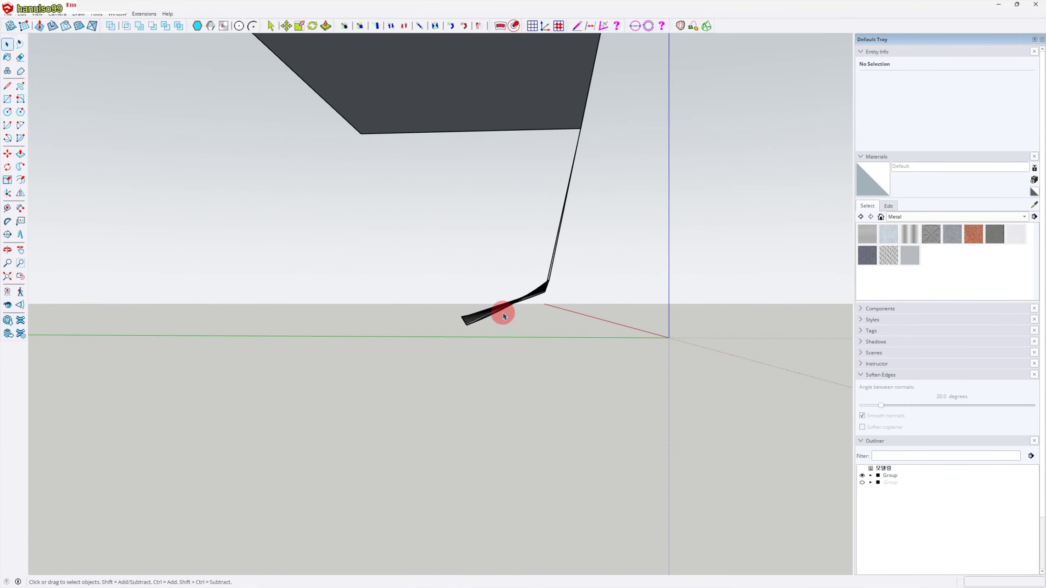
{"action": "scroll", "coordinate": [508, 293], "scroll_direction": "up", "scroll_amount": 3}
{"action": "middle_click_drag", "start_coordinate": [579, 297], "coordinate": [470, 399]}
{"action": "scroll", "coordinate": [470, 399], "scroll_direction": "up", "scroll_amount": 3}
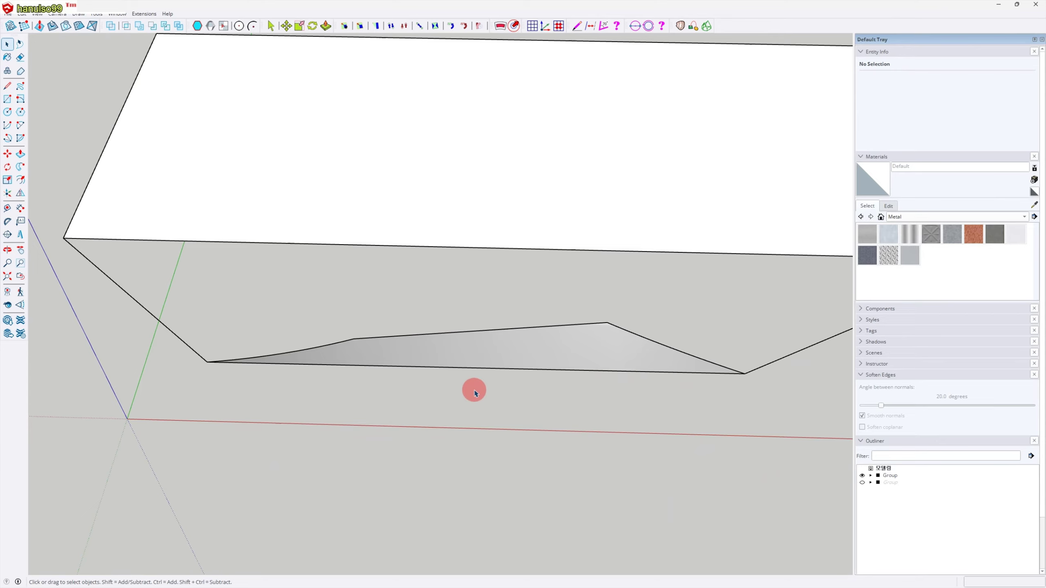
{"action": "scroll", "coordinate": [474, 394], "scroll_direction": "down", "scroll_amount": 3}
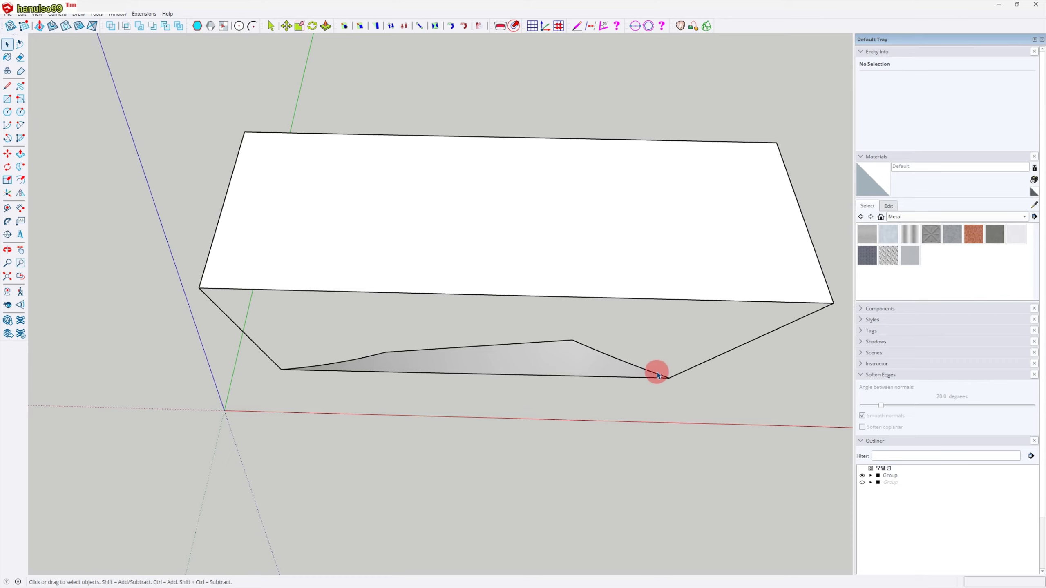
{"action": "middle_click_drag", "start_coordinate": [518, 404], "coordinate": [381, 369]}
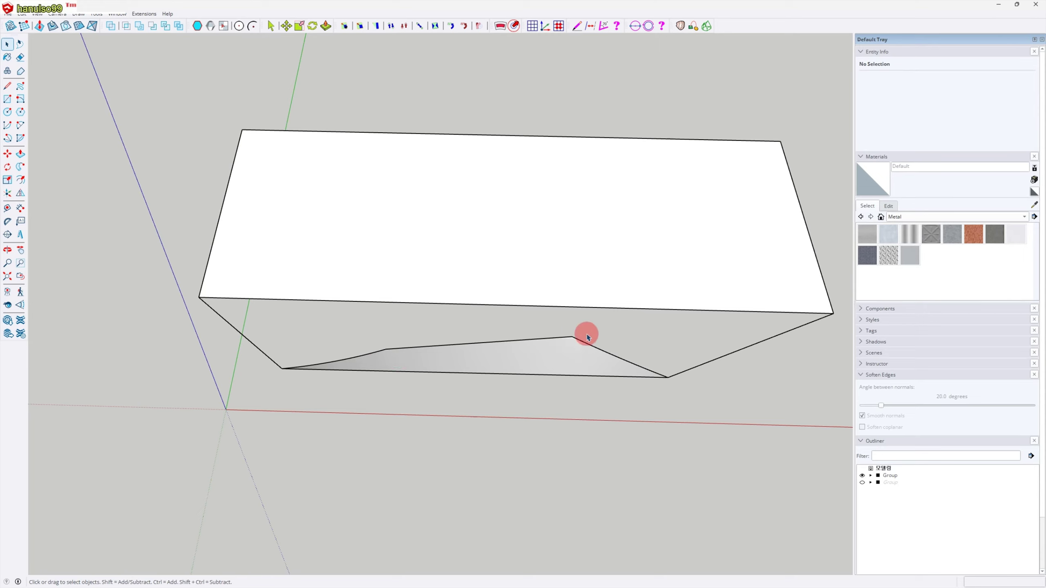
Step: Unhide the slatted panel group above the flat face
{"action": "scroll", "coordinate": [498, 406], "scroll_direction": "down", "scroll_amount": 3}
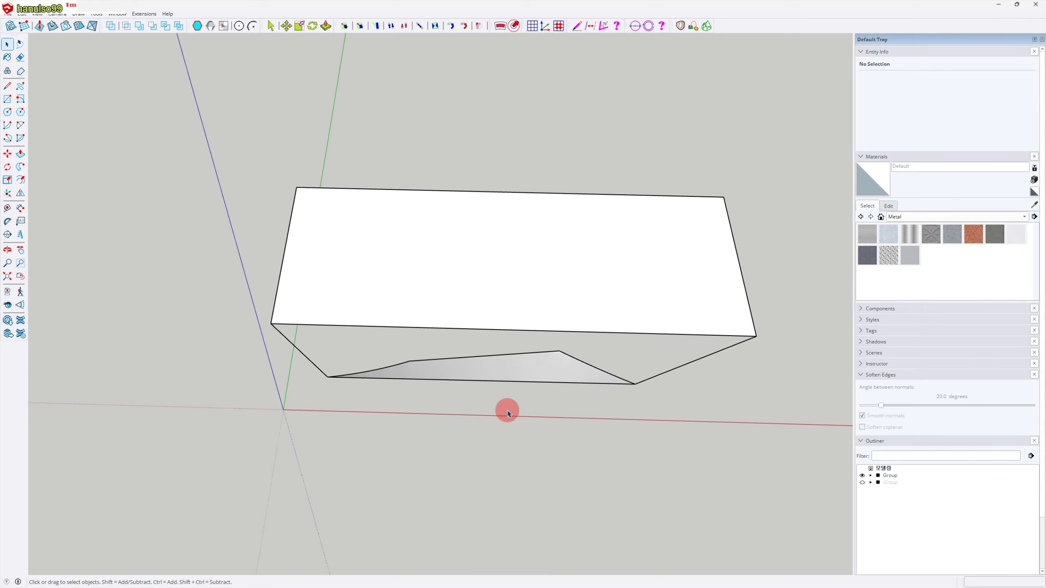
{"action": "key", "text": "ctrl+d"}
{"action": "middle_click_drag", "start_coordinate": [574, 404], "coordinate": [269, 299]}
Step: Try to run Flowify on the slatted panel group together with the group holding the curved target surface
{"action": "left_click_drag", "start_coordinate": [167, 163], "coordinate": [727, 465]}
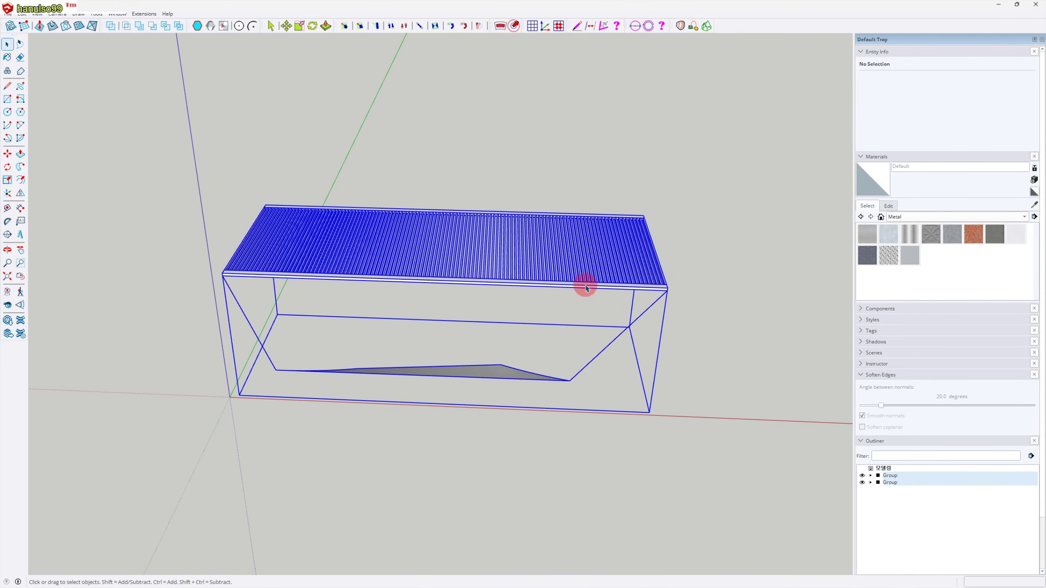
{"action": "left_click", "coordinate": [144, 14]}
{"action": "mouse_move", "coordinate": [151, 54]}
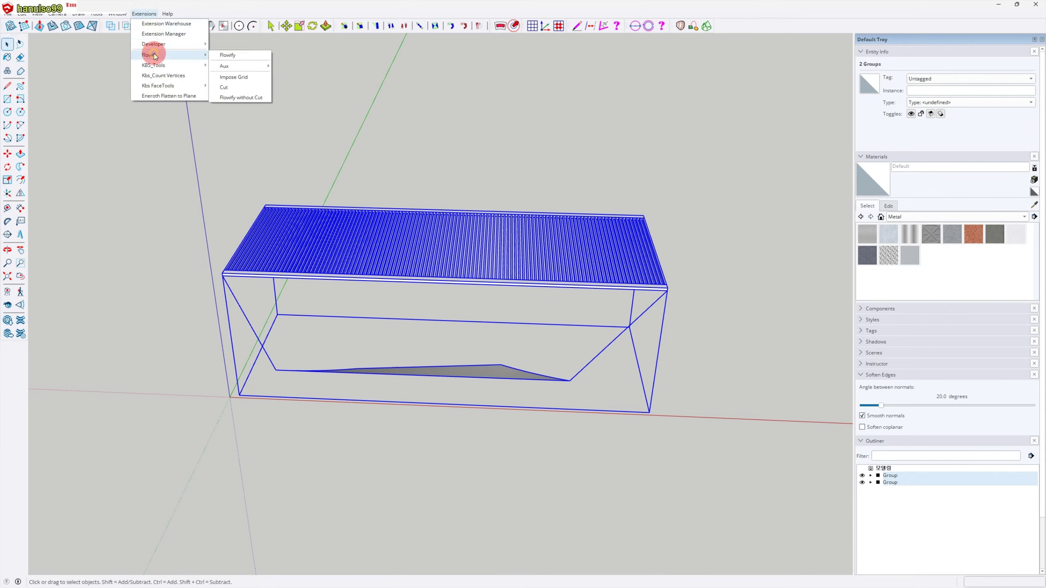
{"action": "left_click", "coordinate": [222, 53]}
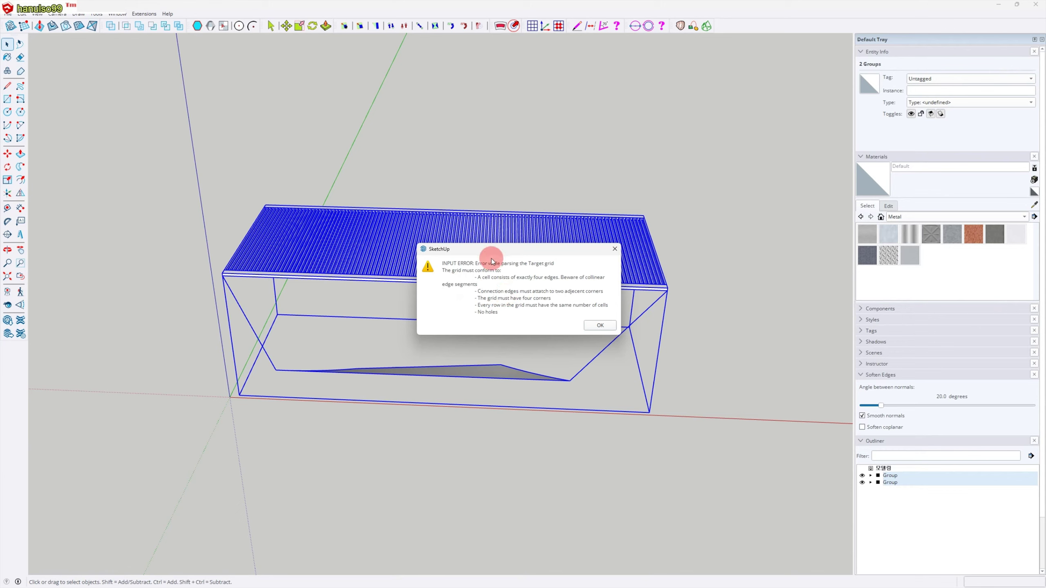
{"action": "left_click", "coordinate": [600, 325]}
{"action": "left_click", "coordinate": [726, 381]}
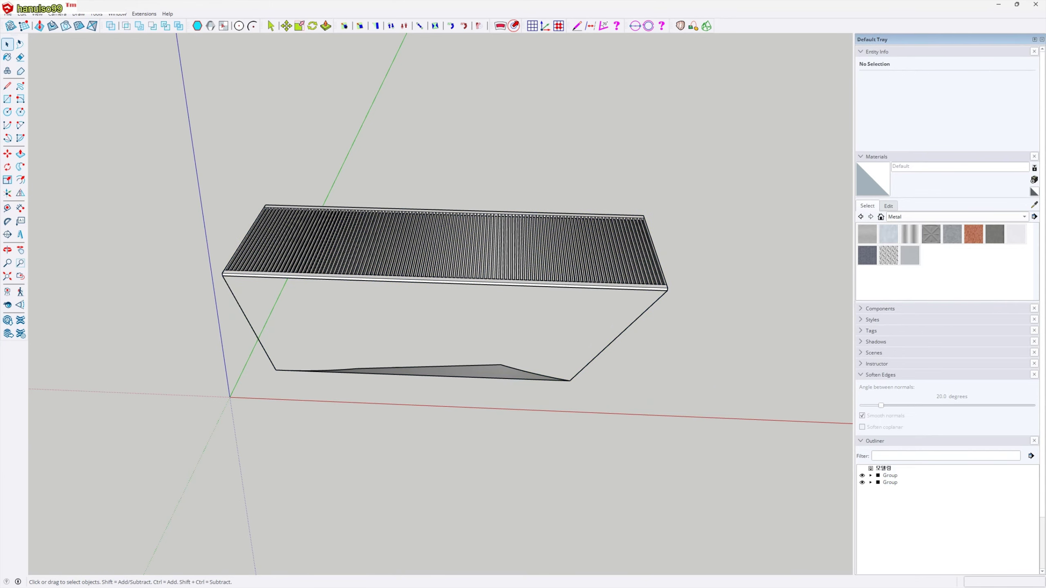
Step: Select the slatted panel group and show the Solid Inspector toolbar, docking it beside the other tools
{"action": "scroll", "coordinate": [595, 280], "scroll_direction": "up", "scroll_amount": 3}
{"action": "middle_click_drag", "start_coordinate": [552, 303], "coordinate": [581, 307]}
{"action": "left_click", "coordinate": [585, 233]}
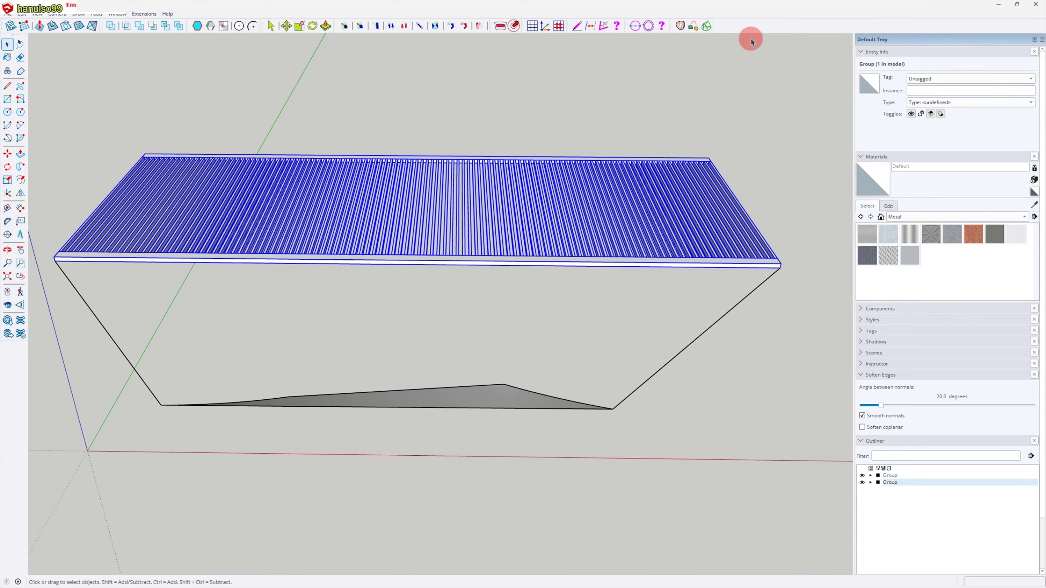
{"action": "right_click", "coordinate": [764, 25]}
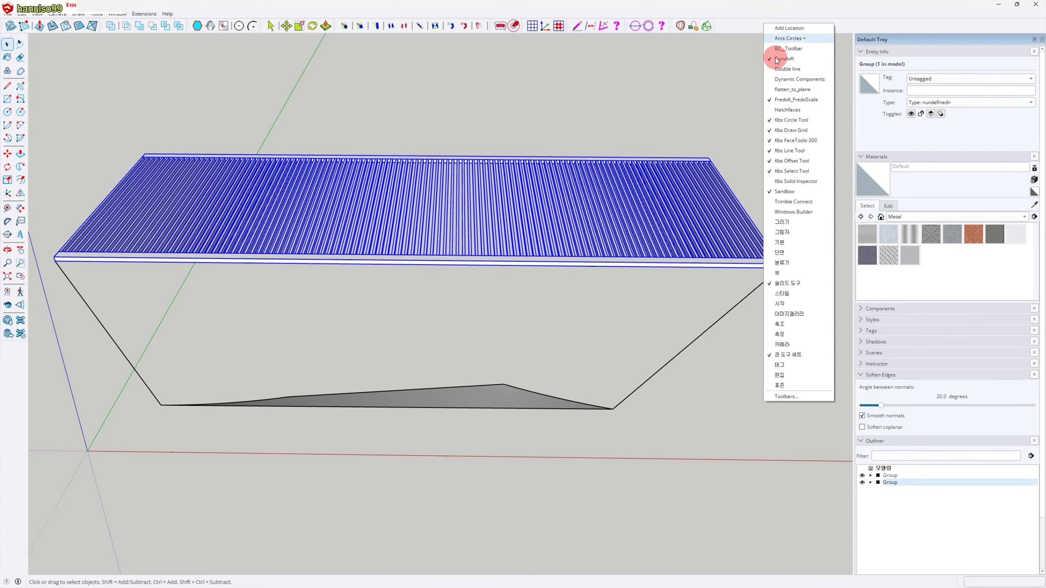
{"action": "left_click", "coordinate": [790, 182]}
{"action": "left_click_drag", "start_coordinate": [750, 61], "coordinate": [733, 25]}
{"action": "left_click", "coordinate": [773, 205]}
{"action": "left_click", "coordinate": [743, 256]}
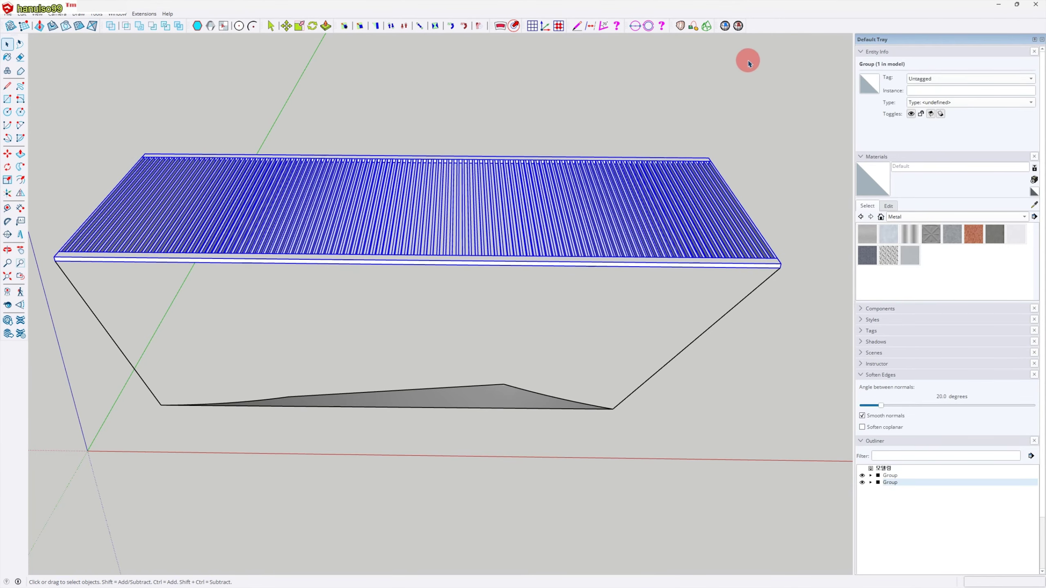
Step: Check the slatted panel with Solid Inspector and fix its internal faces and reversed faces
{"action": "left_click", "coordinate": [738, 26]}
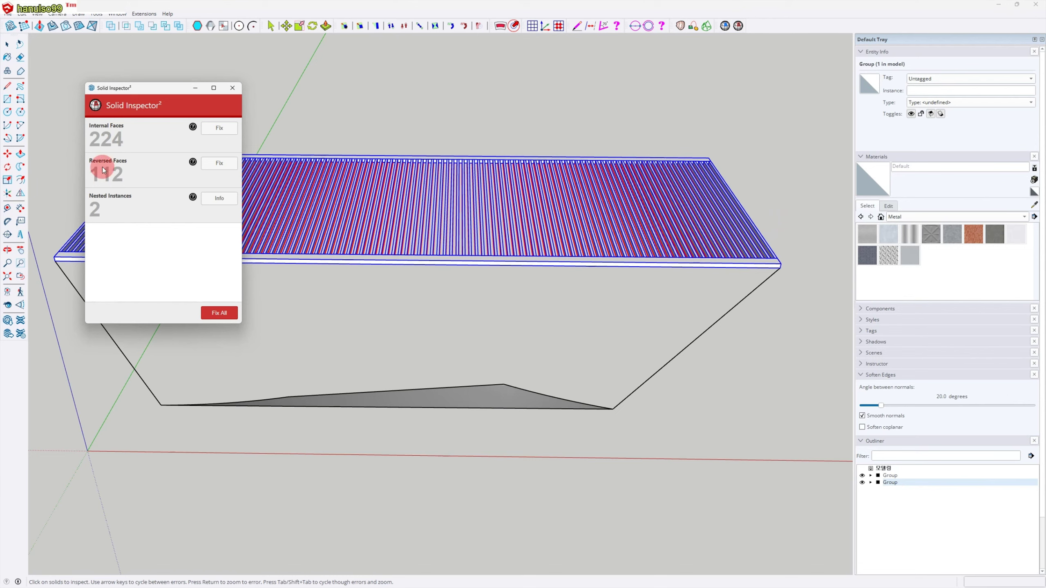
{"action": "left_click", "coordinate": [216, 129]}
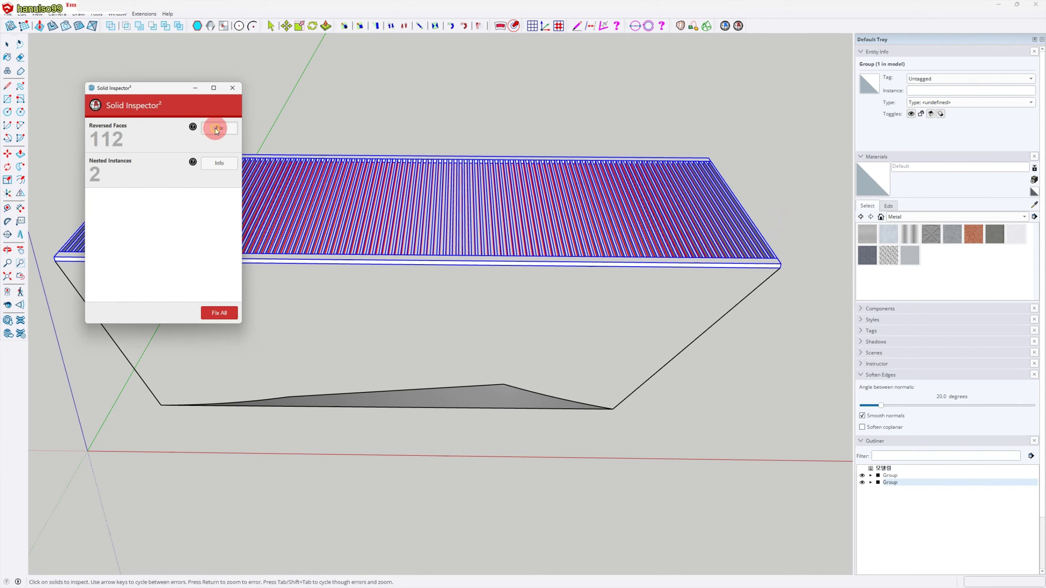
{"action": "left_click", "coordinate": [215, 129]}
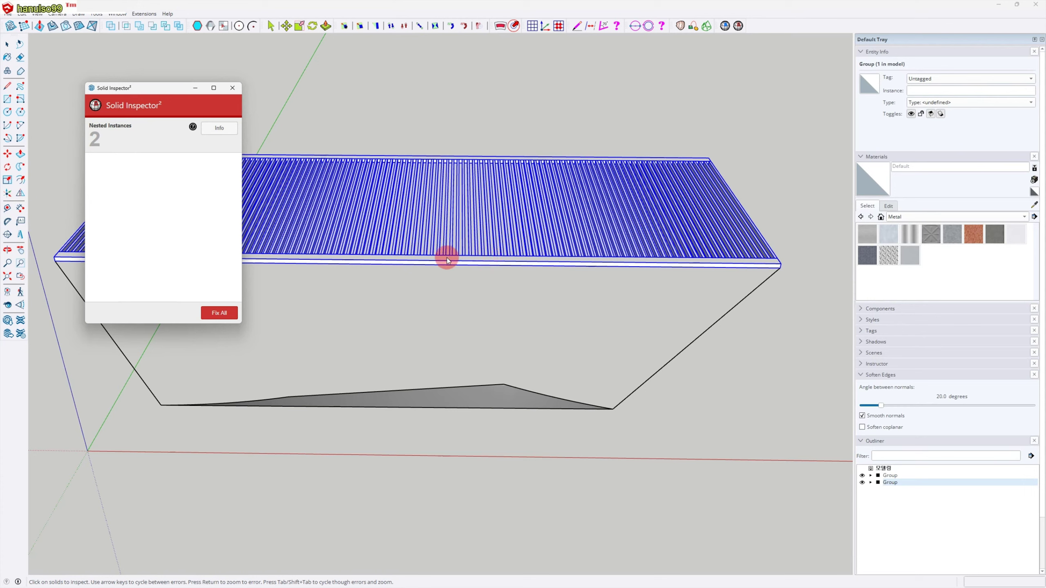
{"action": "left_click", "coordinate": [233, 89]}
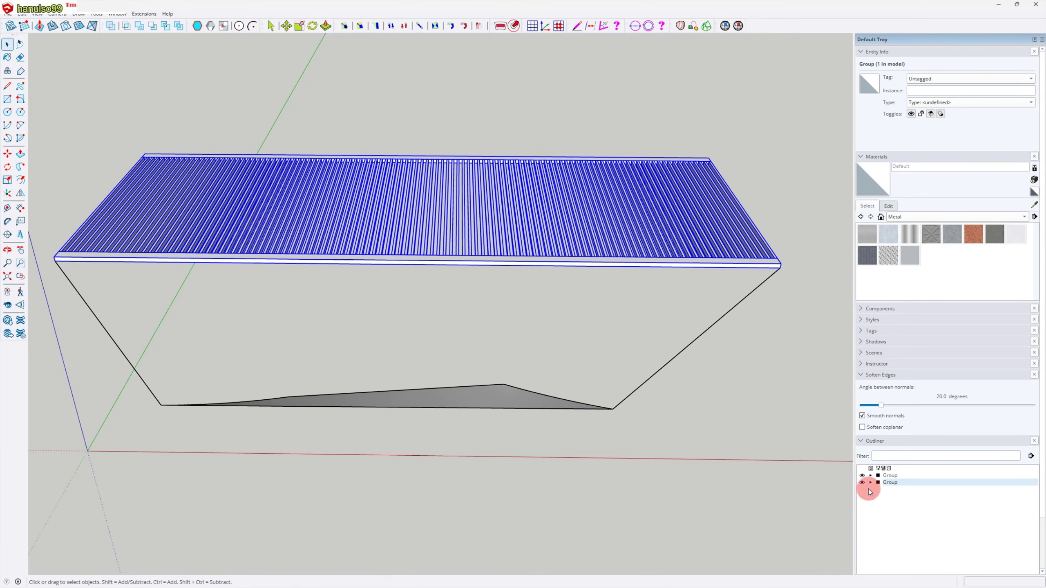
Step: Explode the slatted panel group and its nested groups, and regroup all the panel geometry as one group
{"action": "left_click", "coordinate": [892, 489]}
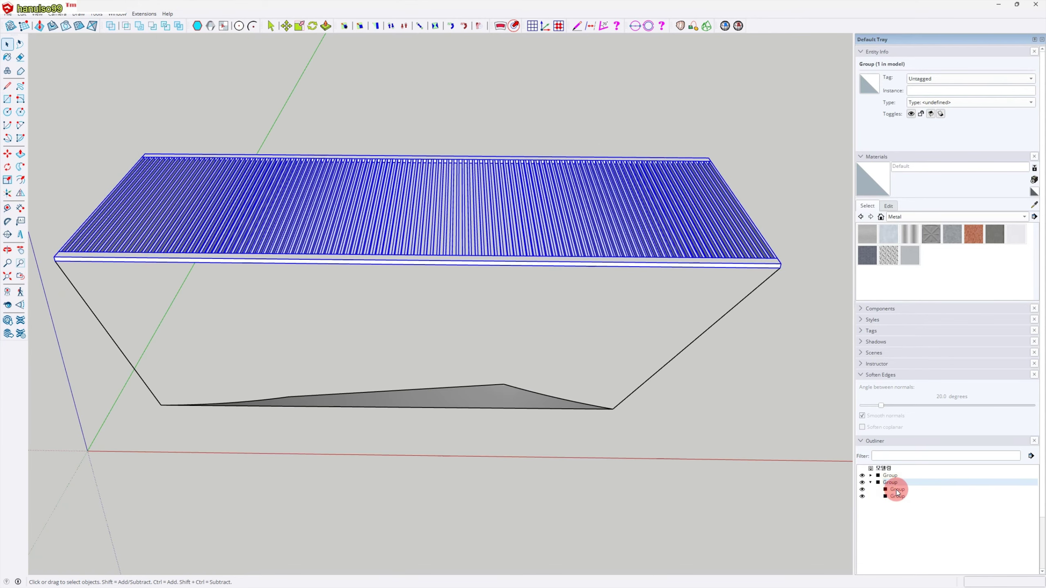
{"action": "left_click", "coordinate": [895, 496]}
{"action": "left_click", "coordinate": [799, 355]}
{"action": "left_click", "coordinate": [731, 268]}
{"action": "key", "text": "x"}
{"action": "left_click", "coordinate": [761, 387]}
{"action": "left_click_drag", "start_coordinate": [33, 123], "coordinate": [826, 323]}
{"action": "key", "text": "x"}
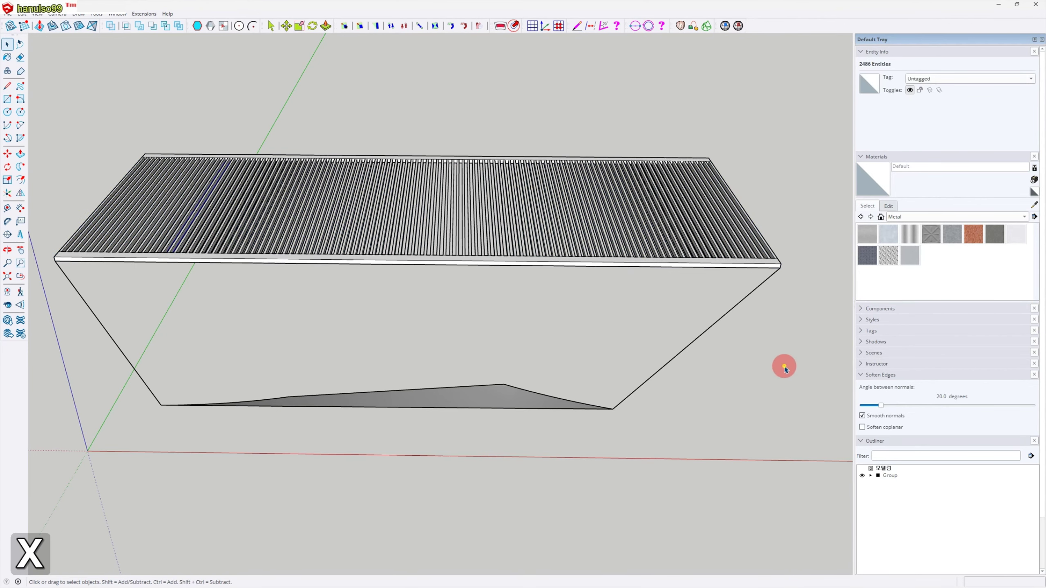
{"action": "left_click_drag", "start_coordinate": [42, 126], "coordinate": [817, 319]}
{"action": "key", "text": "g"}
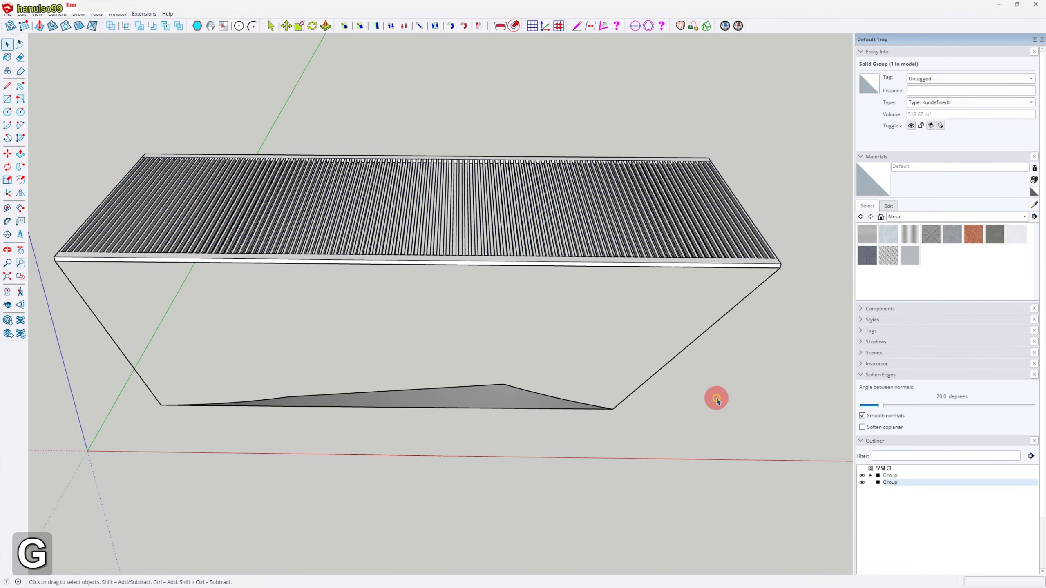
Step: Hide the regrouped slatted panel group
{"action": "left_click", "coordinate": [715, 398]}
{"action": "left_click", "coordinate": [623, 263]}
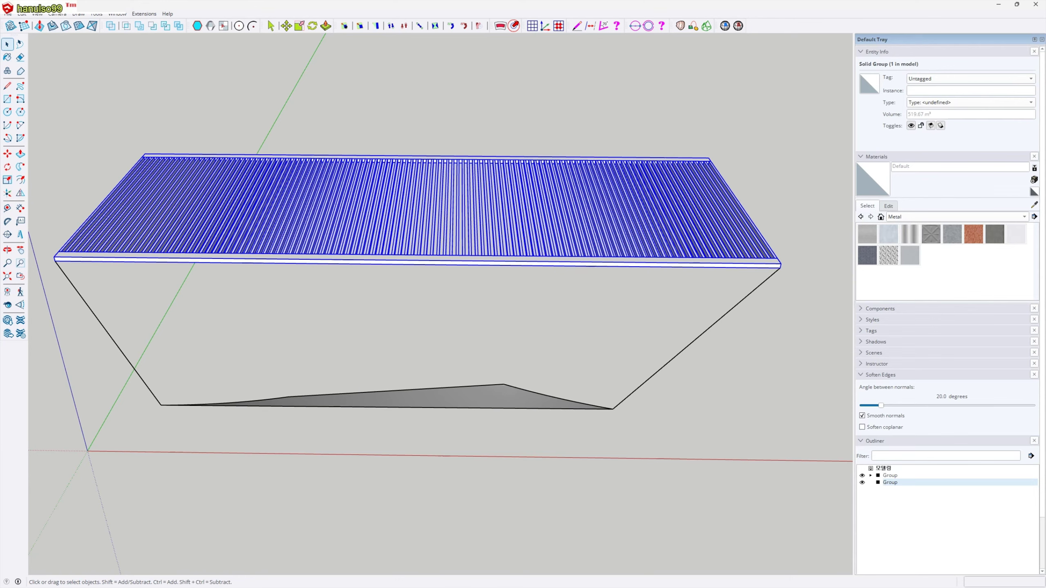
{"action": "scroll", "coordinate": [773, 304], "scroll_direction": "up", "scroll_amount": 6}
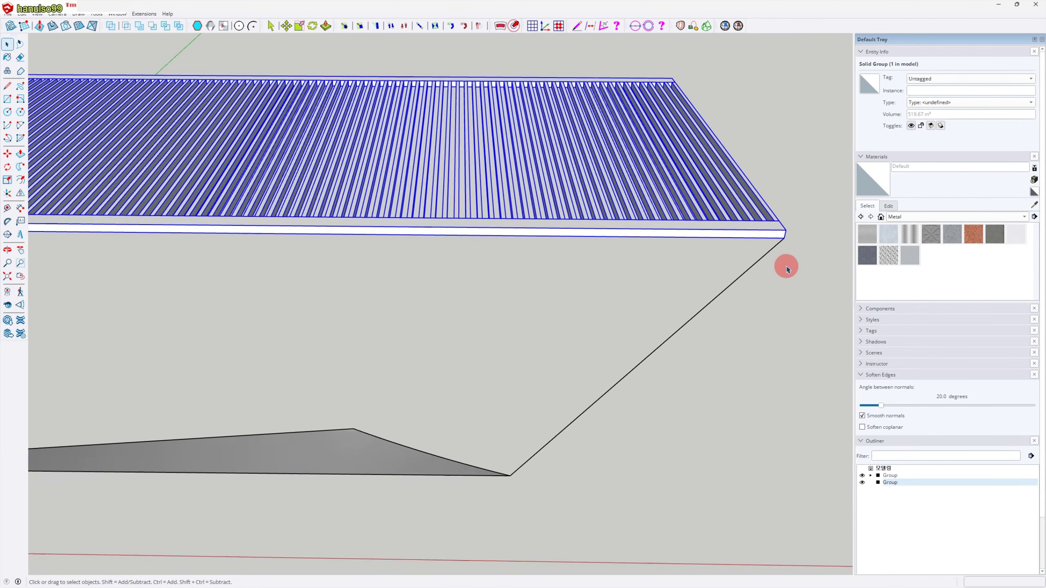
{"action": "scroll", "coordinate": [784, 227], "scroll_direction": "up", "scroll_amount": 2}
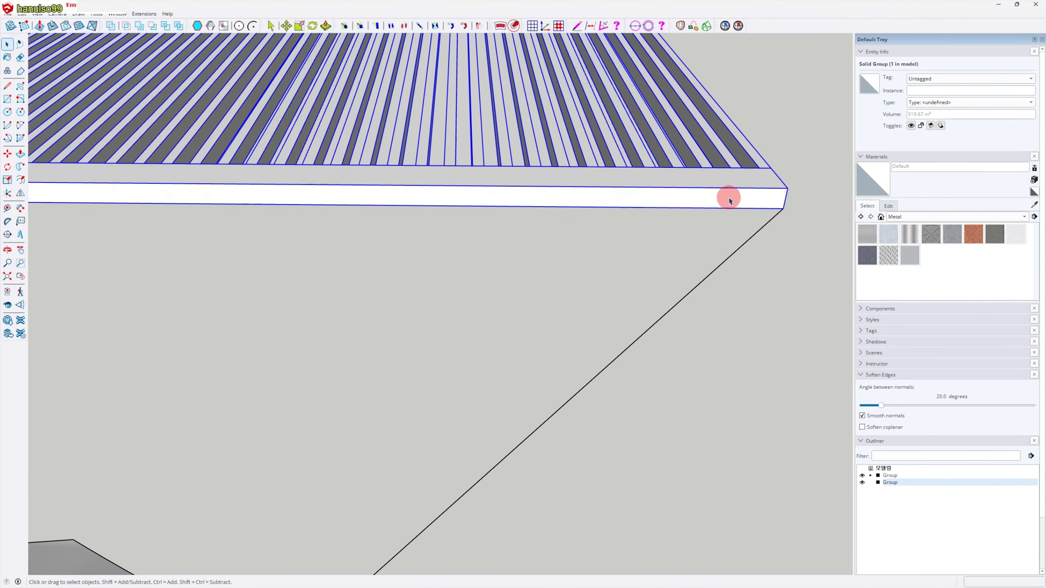
{"action": "key", "text": "d"}
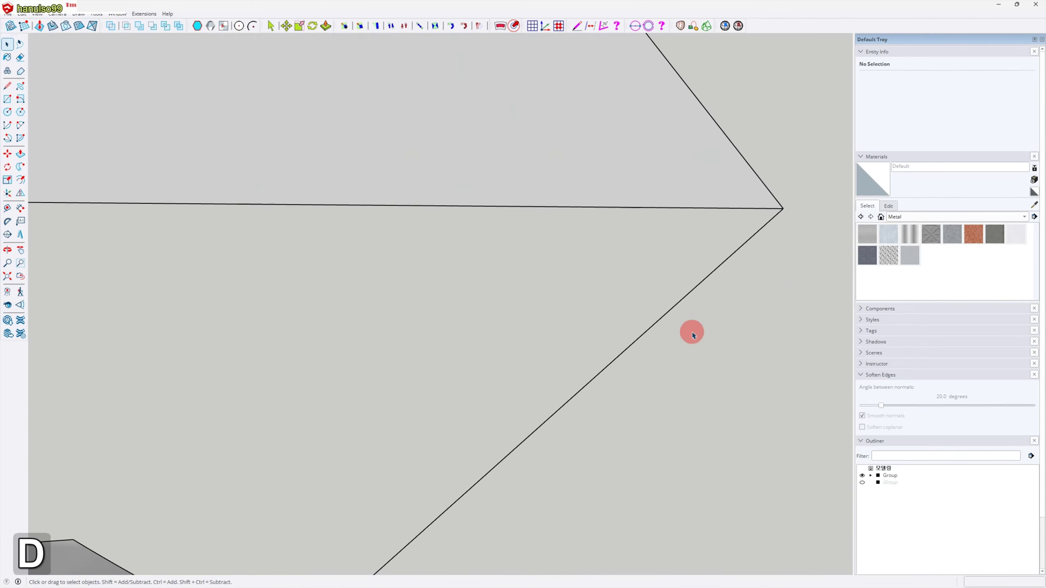
Step: Examine the corners where the connecting lines meet the flat face and the curved target surface
{"action": "middle_click_drag", "start_coordinate": [680, 315], "coordinate": [603, 369], "text": "shift"}
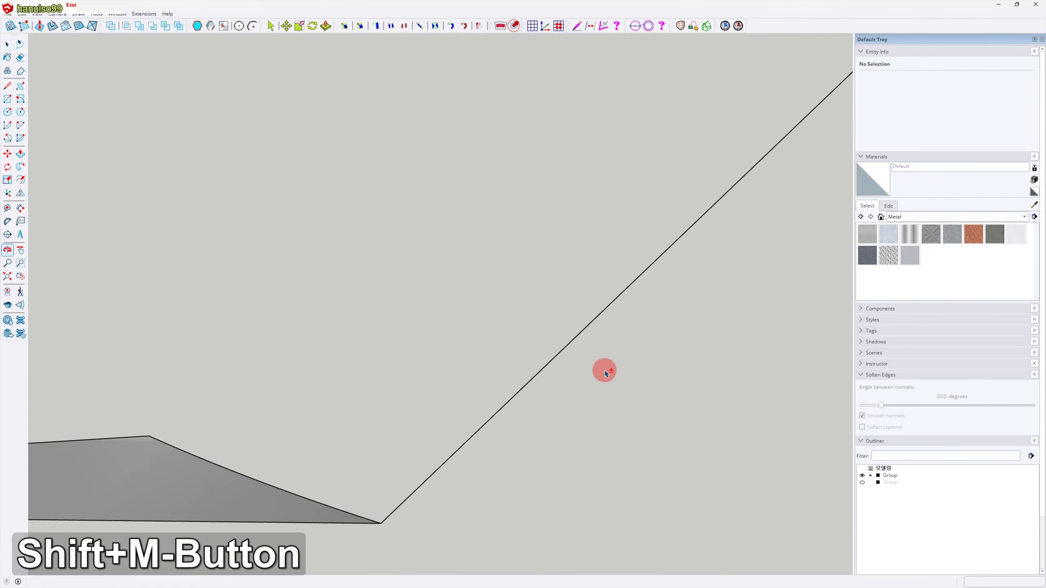
{"action": "scroll", "coordinate": [602, 369], "scroll_direction": "down", "scroll_amount": 5}
{"action": "middle_click_drag", "start_coordinate": [297, 379], "coordinate": [642, 363], "text": "shift"}
{"action": "scroll", "coordinate": [427, 323], "scroll_direction": "up", "scroll_amount": 5}
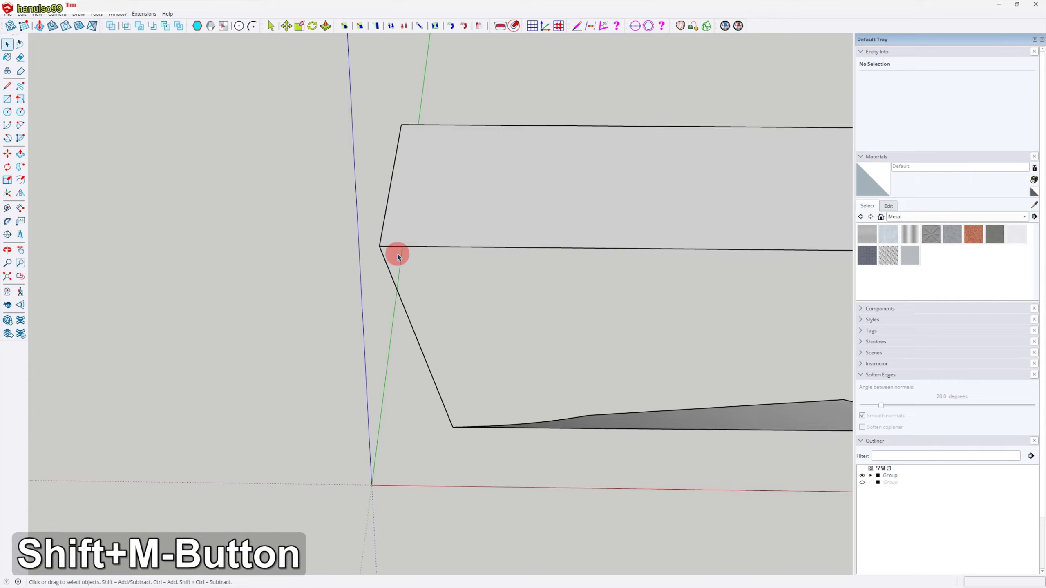
{"action": "scroll", "coordinate": [377, 249], "scroll_direction": "down", "scroll_amount": 4}
{"action": "scroll", "coordinate": [460, 460], "scroll_direction": "up", "scroll_amount": 6}
{"action": "scroll", "coordinate": [463, 463], "scroll_direction": "down", "scroll_amount": 5}
{"action": "mouse_move", "coordinate": [476, 449]}
{"action": "middle_mouse_down", "text": "shift"}
{"action": "mouse_move", "coordinate": [434, 390]}
{"action": "mouse_move", "coordinate": [599, 251]}
{"action": "middle_mouse_up", "text": "shift"}
{"action": "left_click", "coordinate": [600, 251]}
{"action": "middle_click_drag", "start_coordinate": [579, 357], "coordinate": [560, 413]}
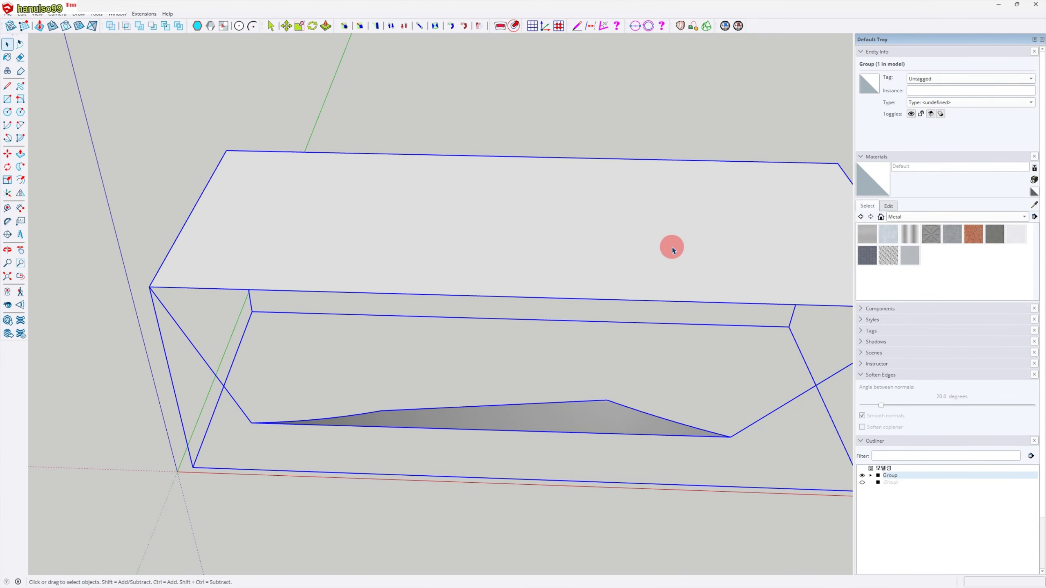
{"action": "scroll", "coordinate": [614, 317], "scroll_direction": "down", "scroll_amount": 1}
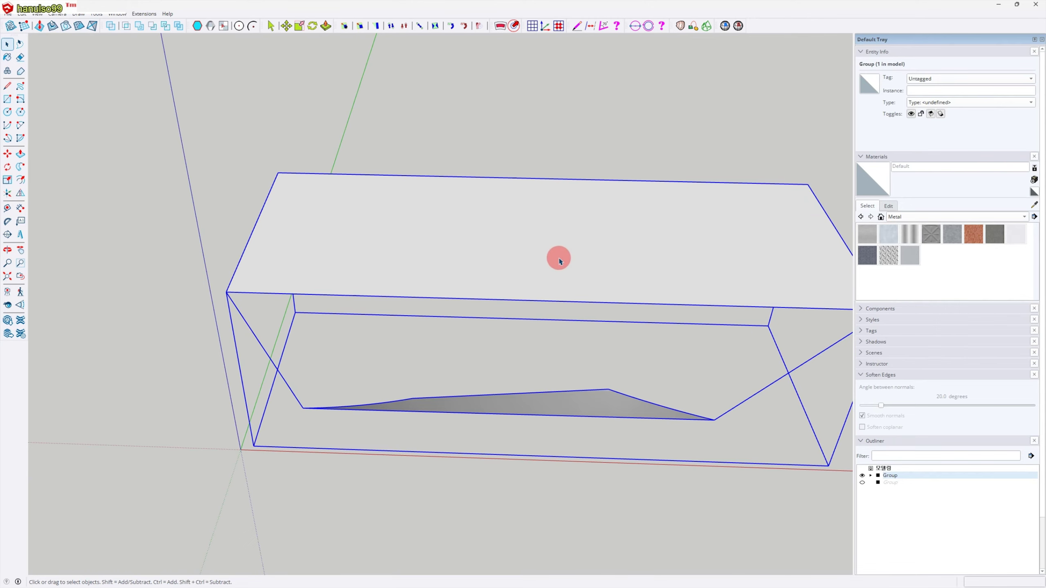
{"action": "left_click", "coordinate": [714, 538]}
Step: Explode the outer group that holds the flat face, curved target surface and connecting lines
{"action": "middle_click_drag", "start_coordinate": [565, 420], "coordinate": [583, 342]}
{"action": "left_click", "coordinate": [539, 374]}
{"action": "key", "text": "x"}
{"action": "left_click", "coordinate": [708, 392]}
Step: Explode the curved target surface group and the group nested in it, and regroup the surface as a single group
{"action": "left_click", "coordinate": [578, 362]}
{"action": "middle_click_drag", "start_coordinate": [579, 362], "coordinate": [585, 353]}
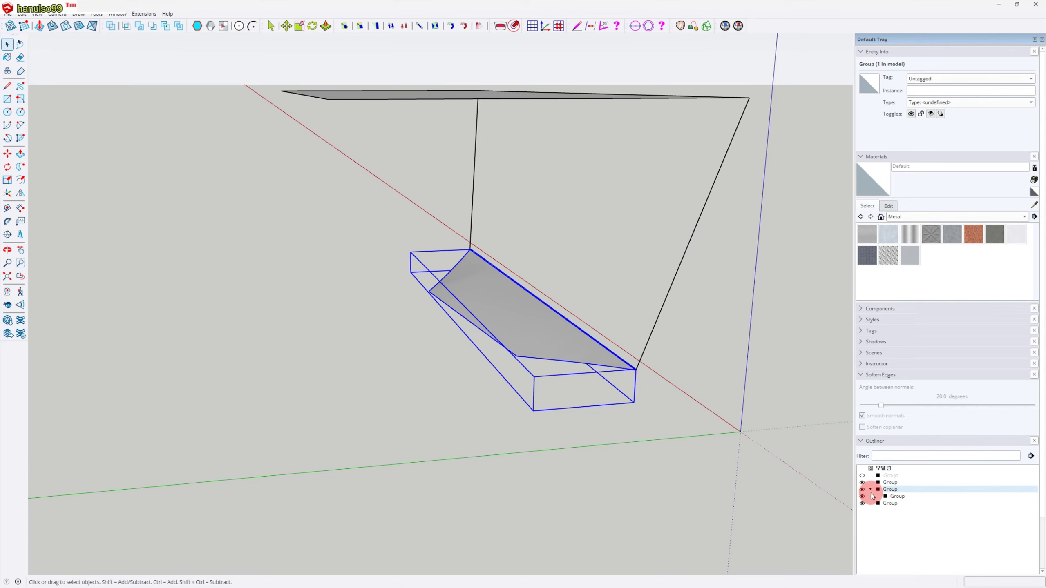
{"action": "left_click", "coordinate": [896, 497]}
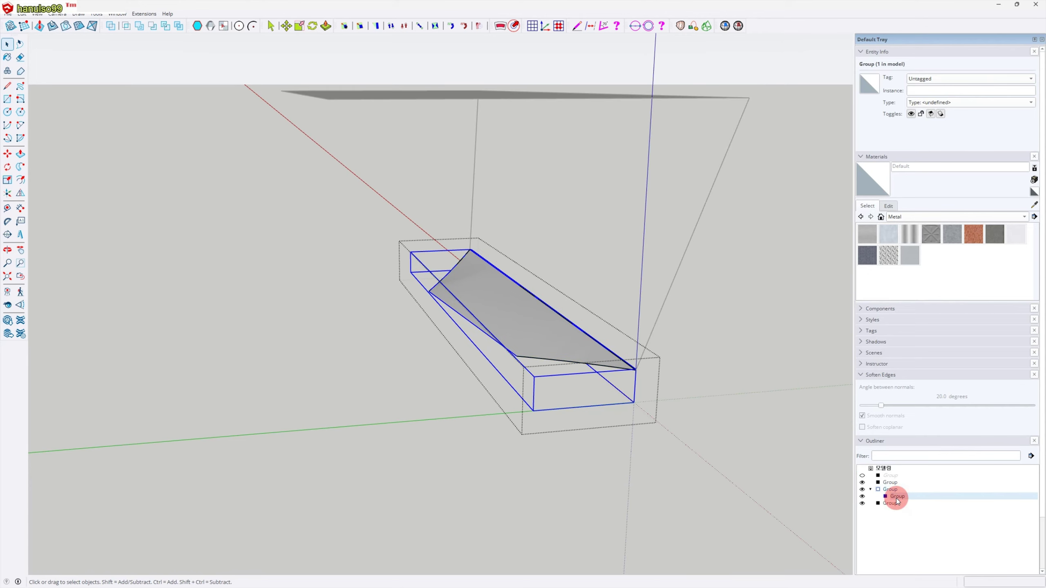
{"action": "left_click", "coordinate": [637, 441]}
{"action": "middle_click_drag", "start_coordinate": [619, 466], "coordinate": [553, 368]}
{"action": "left_click", "coordinate": [553, 368]}
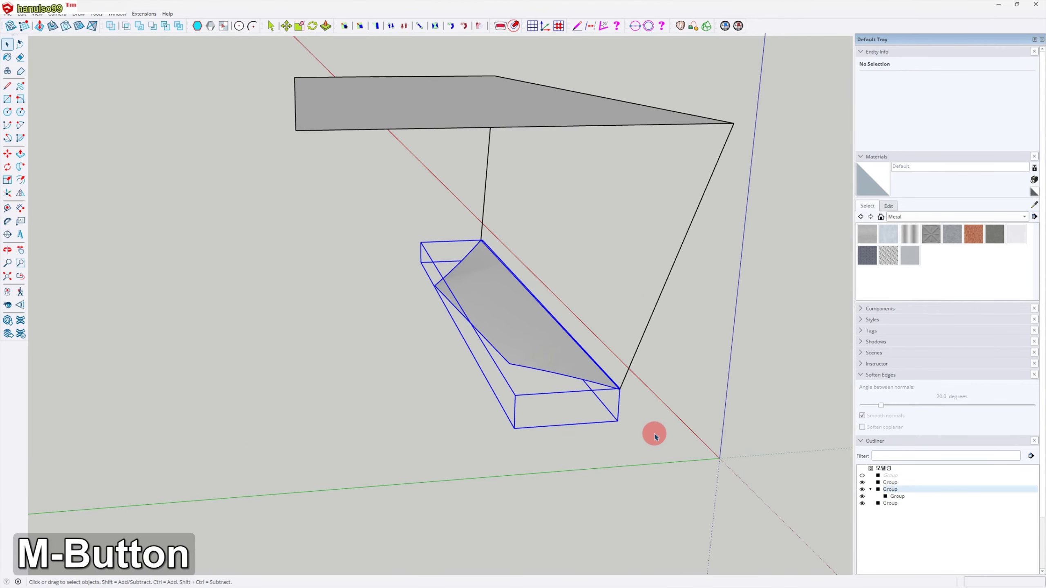
{"action": "key", "text": "x"}
{"action": "left_click", "coordinate": [531, 364]}
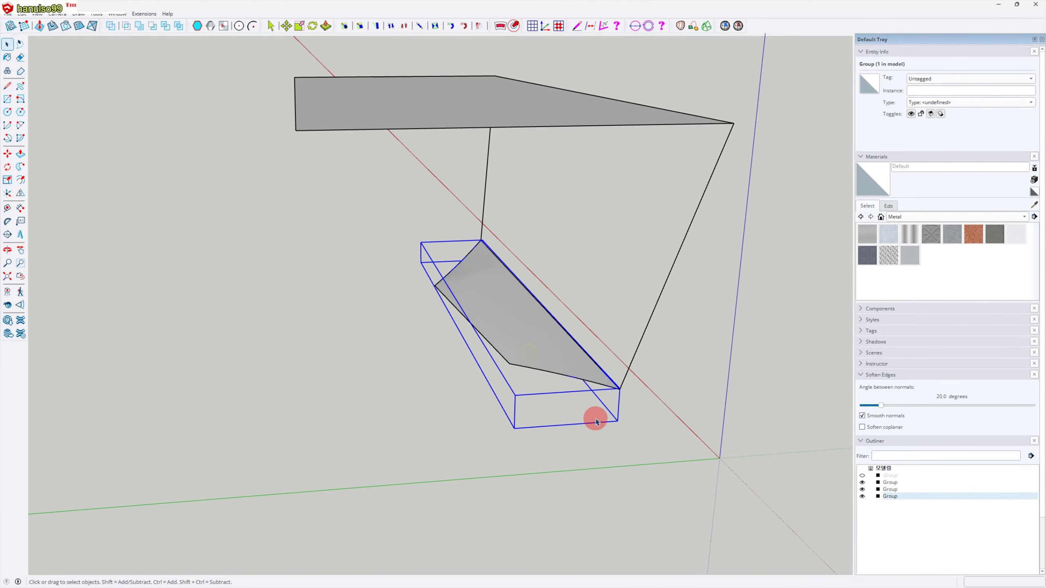
{"action": "key", "text": "x"}
{"action": "left_click", "coordinate": [403, 231]}
{"action": "mouse_move", "coordinate": [641, 422]}
{"action": "left_mouse_down"}
{"action": "mouse_move", "coordinate": [654, 432]}
{"action": "mouse_move", "coordinate": [623, 423]}
{"action": "left_mouse_up"}
{"action": "key", "text": "g"}
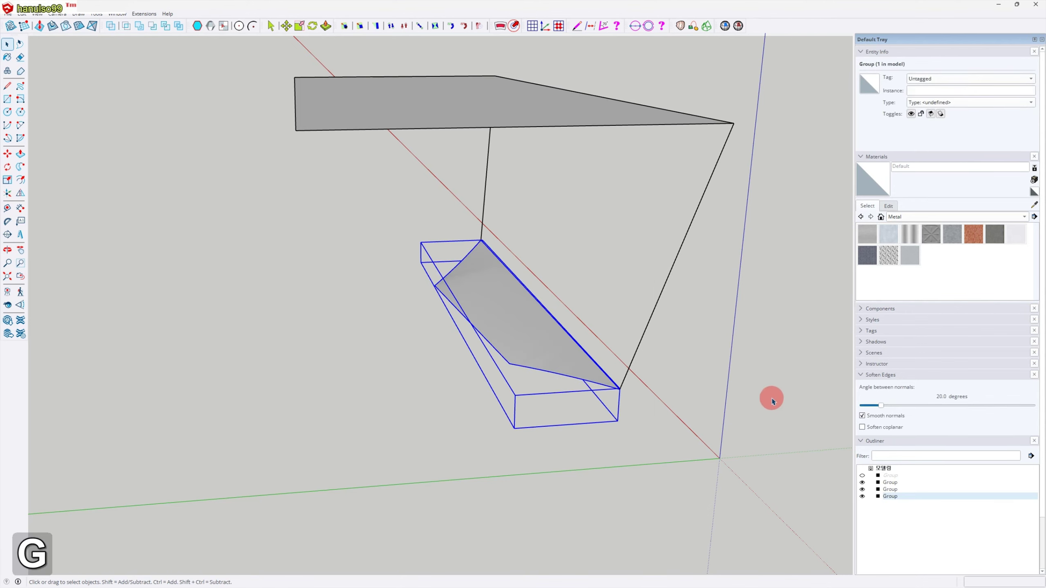
Step: Group the flat face, curved surface and connecting lines together, and unhide the slatted panel
{"action": "left_click", "coordinate": [766, 443]}
{"action": "middle_click_drag", "start_coordinate": [766, 444], "coordinate": [208, 194]}
{"action": "left_click_drag", "start_coordinate": [203, 174], "coordinate": [770, 457]}
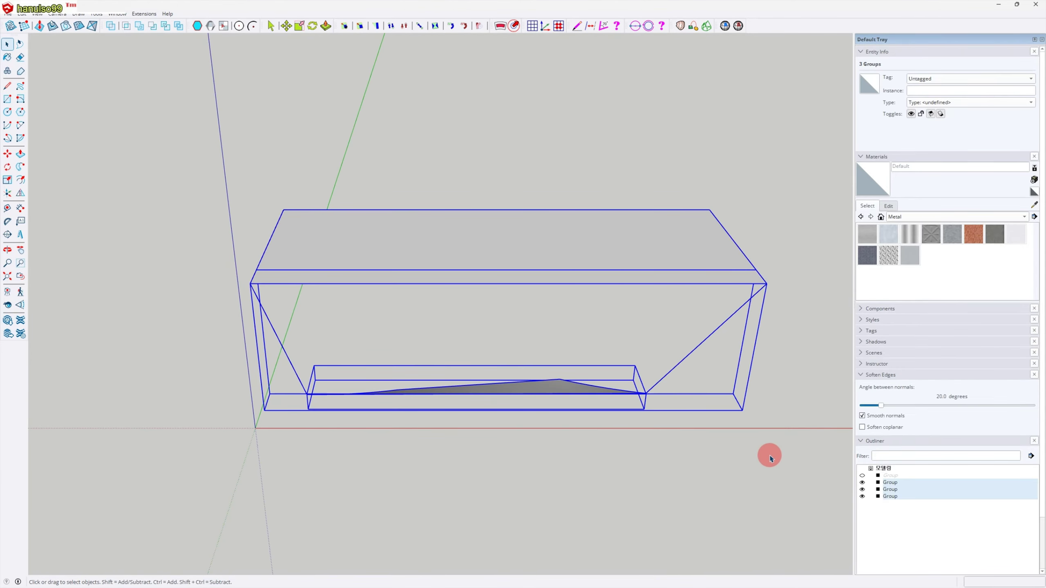
{"action": "key", "text": "g"}
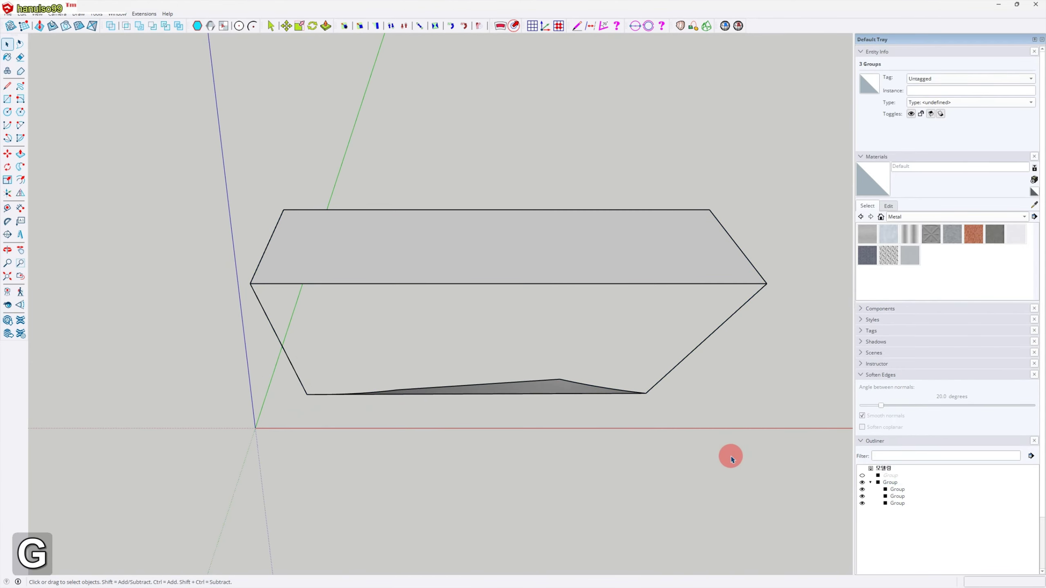
{"action": "key", "text": "ctrl+d"}
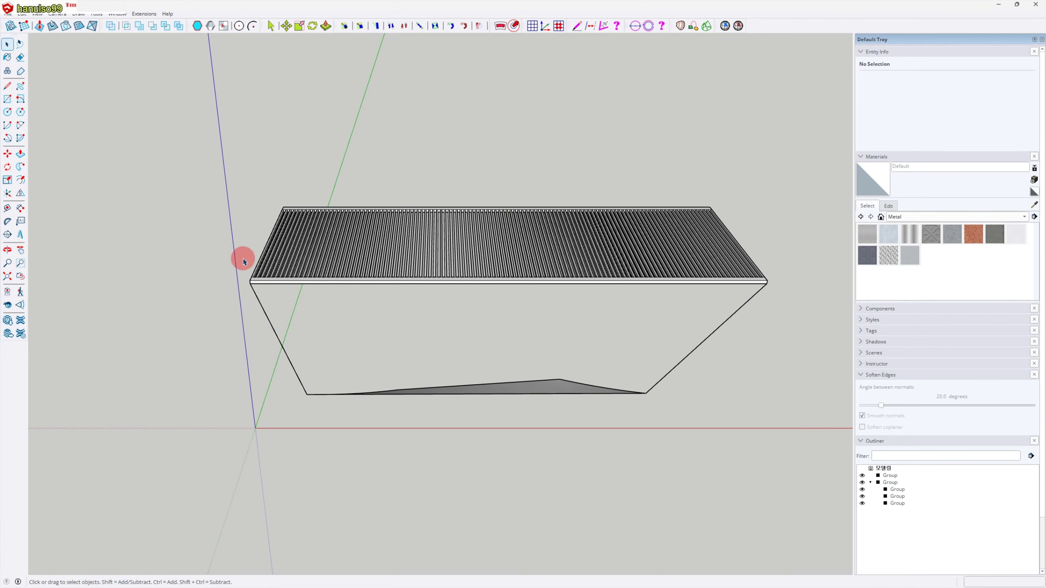
Step: Try to run Flowify on the cleaned slatted panel and the rebuilt surface group
{"action": "left_click_drag", "start_coordinate": [198, 161], "coordinate": [691, 438]}
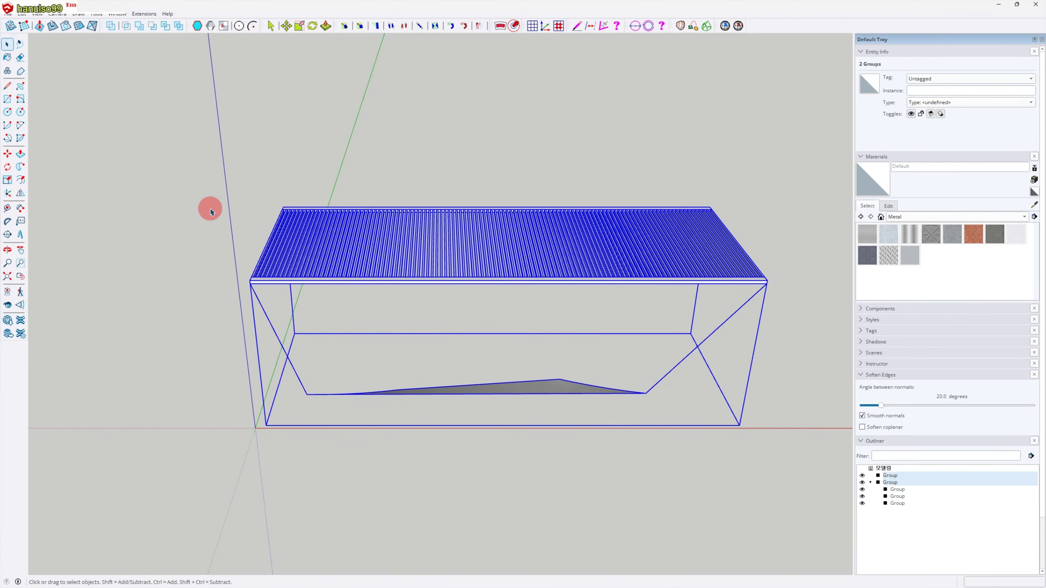
{"action": "left_click", "coordinate": [148, 16]}
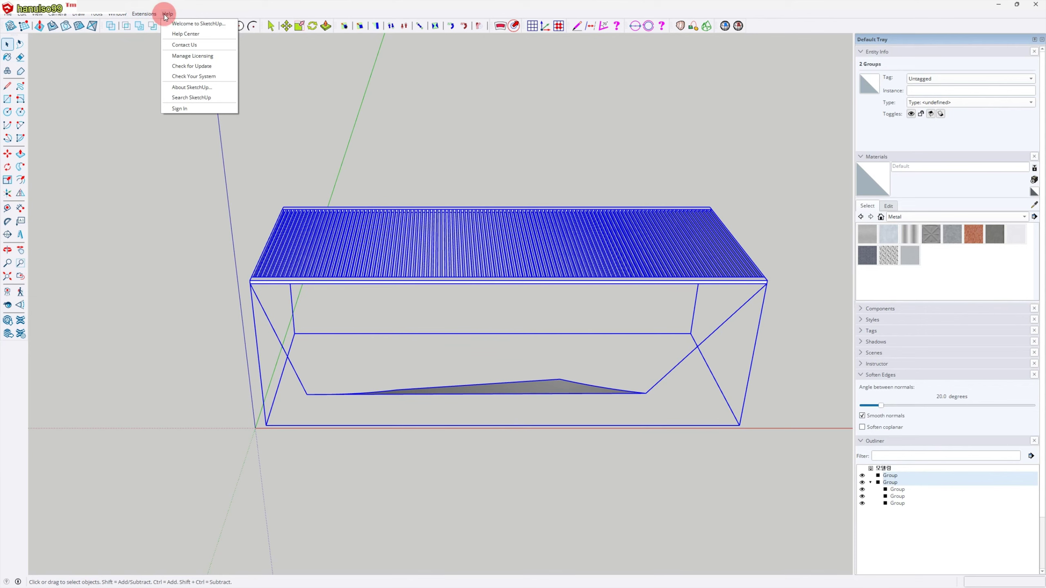
{"action": "mouse_move", "coordinate": [151, 56]}
{"action": "left_click", "coordinate": [232, 54]}
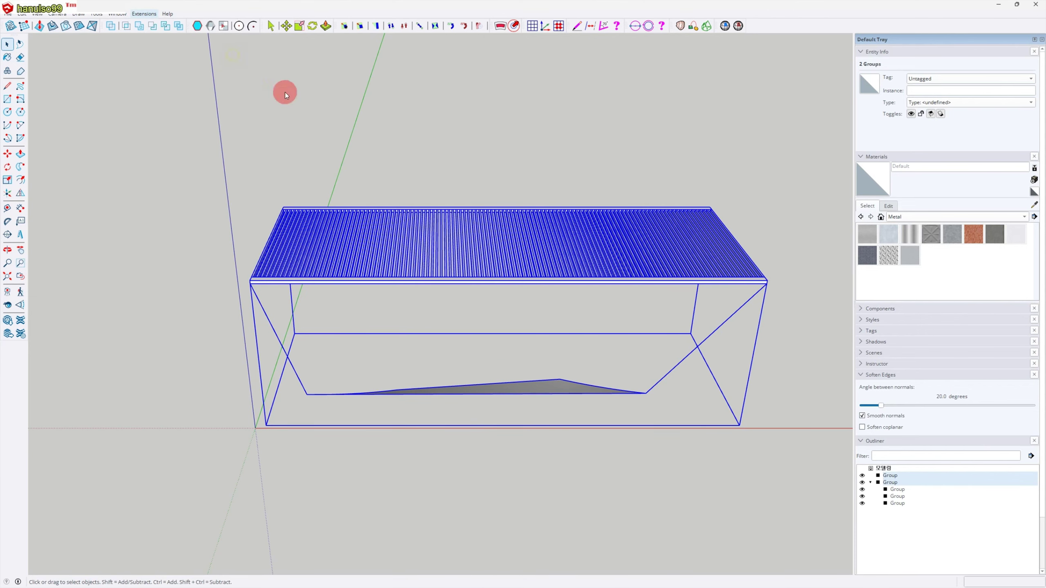
{"action": "left_click", "coordinate": [598, 420]}
{"action": "middle_click_drag", "start_coordinate": [597, 416], "coordinate": [551, 355]}
{"action": "scroll", "coordinate": [589, 378], "scroll_direction": "down", "scroll_amount": 3}
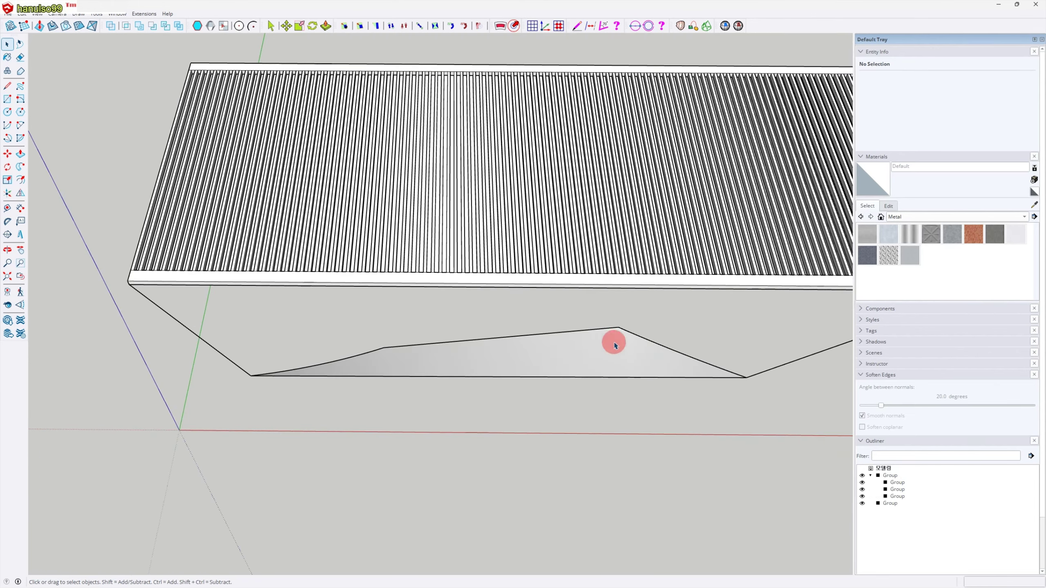
Step: Examine the hidden triangulation of the curved target surface from end to end by toggling the hidden geometry display
{"action": "middle_click_drag", "start_coordinate": [612, 344], "coordinate": [535, 388], "text": "shift"}
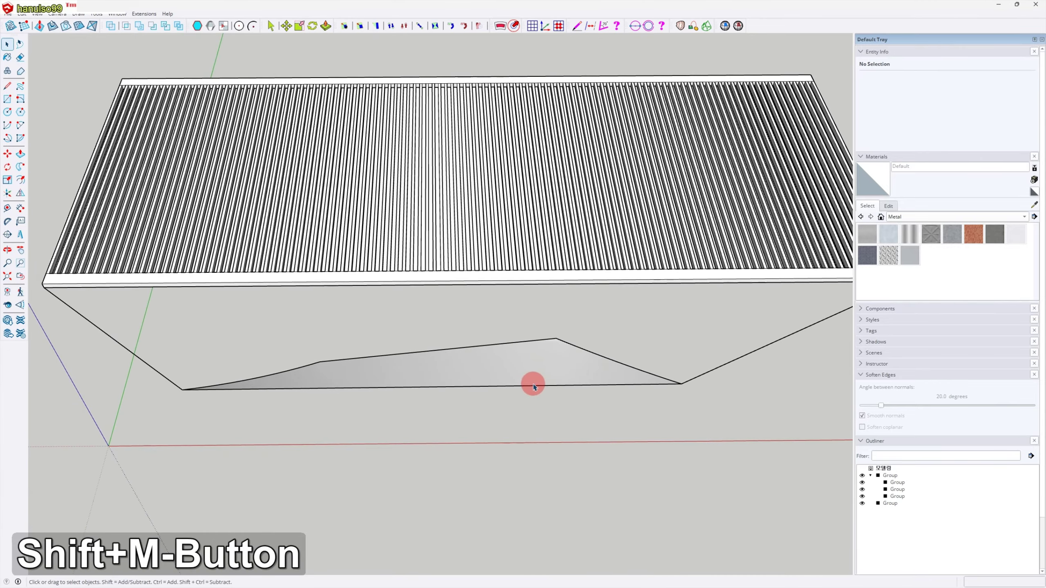
{"action": "left_click", "coordinate": [535, 374]}
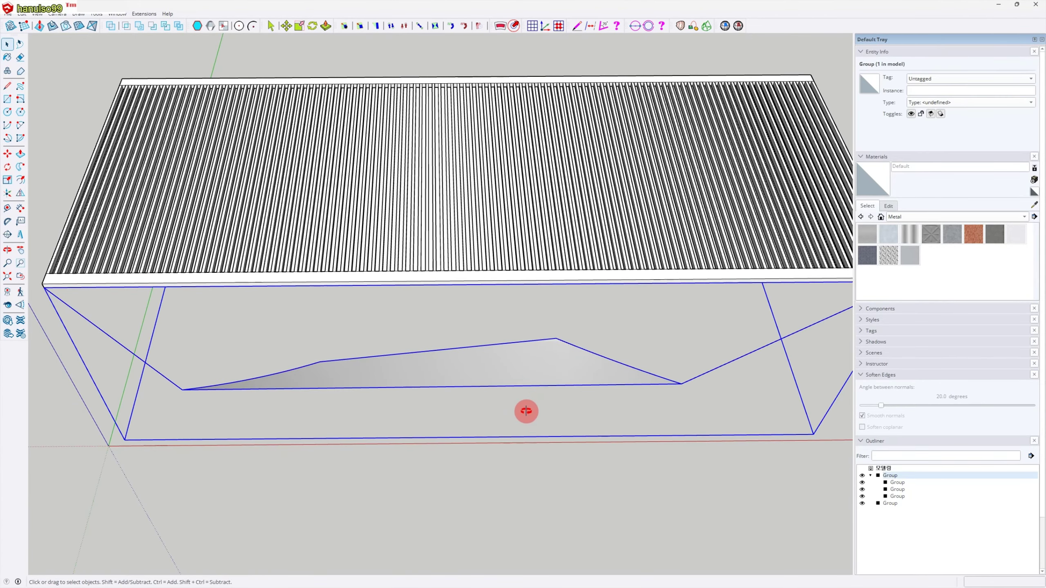
{"action": "middle_click_drag", "start_coordinate": [529, 413], "coordinate": [536, 412]}
{"action": "middle_click_drag", "start_coordinate": [581, 465], "coordinate": [525, 455]}
{"action": "key", "text": "h"}
{"action": "scroll", "coordinate": [494, 434], "scroll_direction": "up", "scroll_amount": 3}
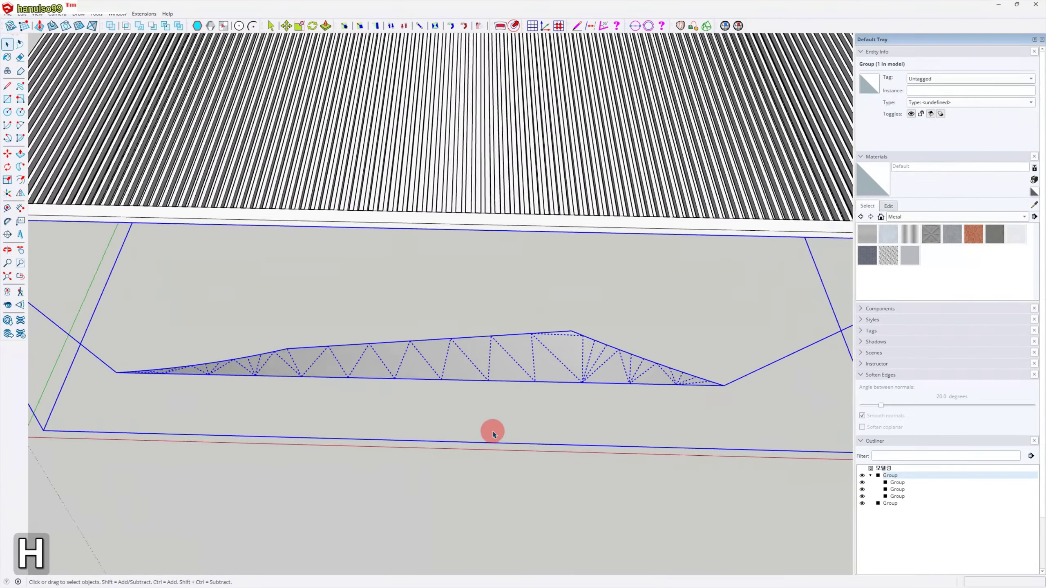
{"action": "scroll", "coordinate": [493, 434], "scroll_direction": "up", "scroll_amount": 4}
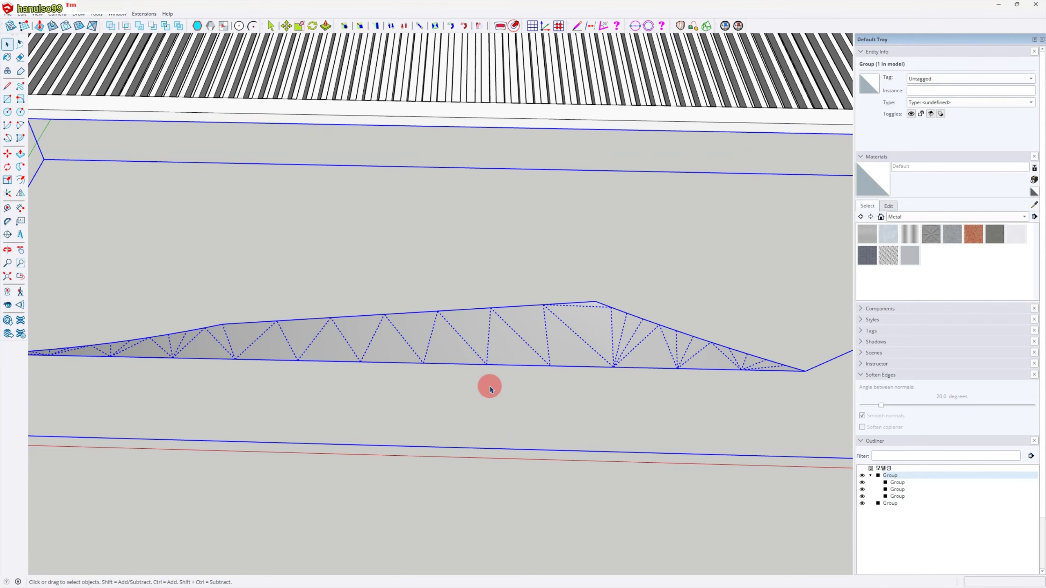
{"action": "mouse_move", "coordinate": [516, 380]}
{"action": "middle_mouse_down"}
{"action": "mouse_move", "coordinate": [523, 394]}
{"action": "mouse_move", "coordinate": [576, 339]}
{"action": "mouse_move", "coordinate": [567, 332]}
{"action": "middle_mouse_up"}
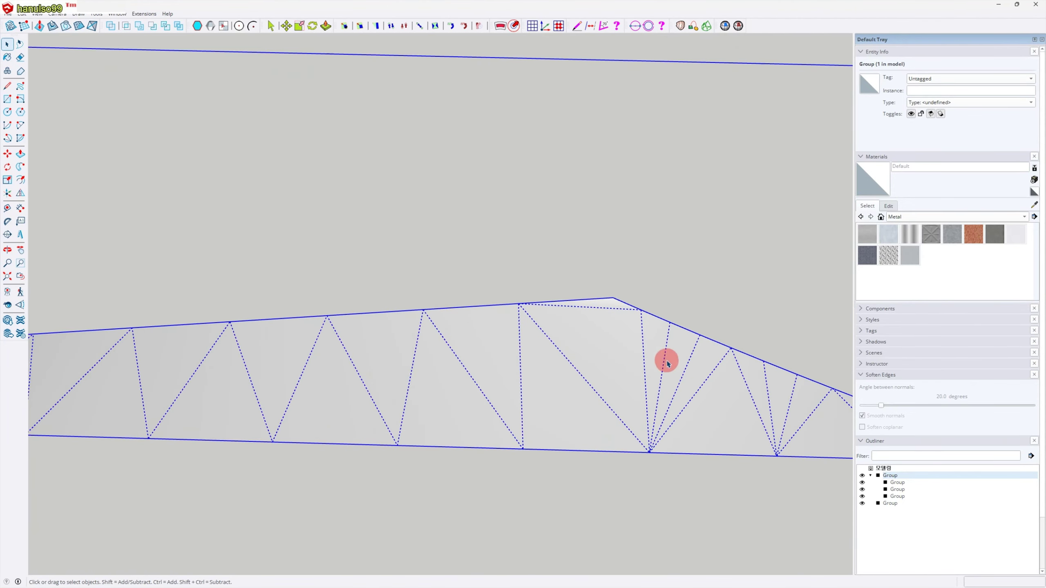
{"action": "scroll", "coordinate": [661, 392], "scroll_direction": "down", "scroll_amount": 1}
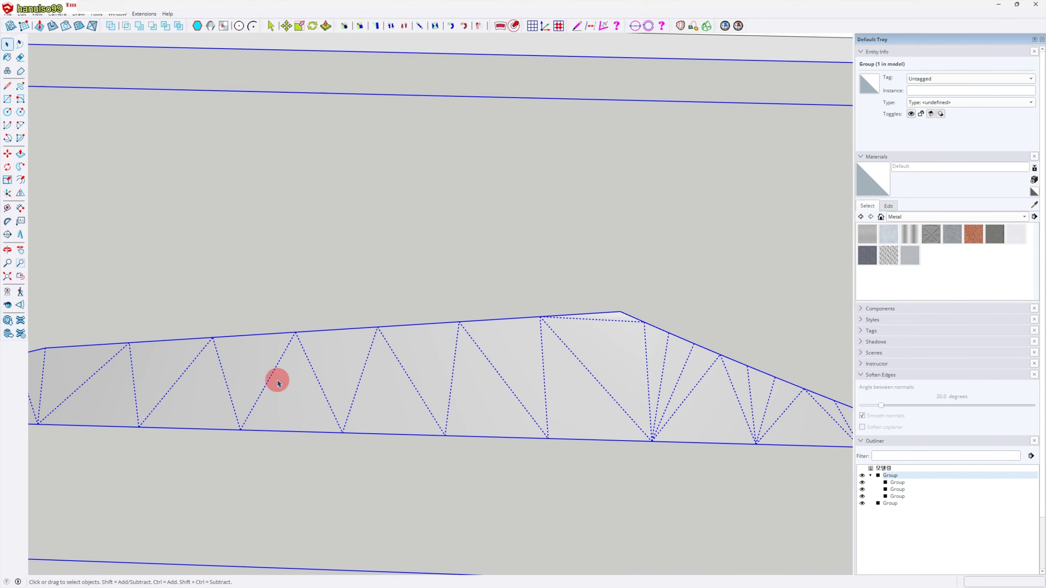
{"action": "scroll", "coordinate": [243, 380], "scroll_direction": "down", "scroll_amount": 2}
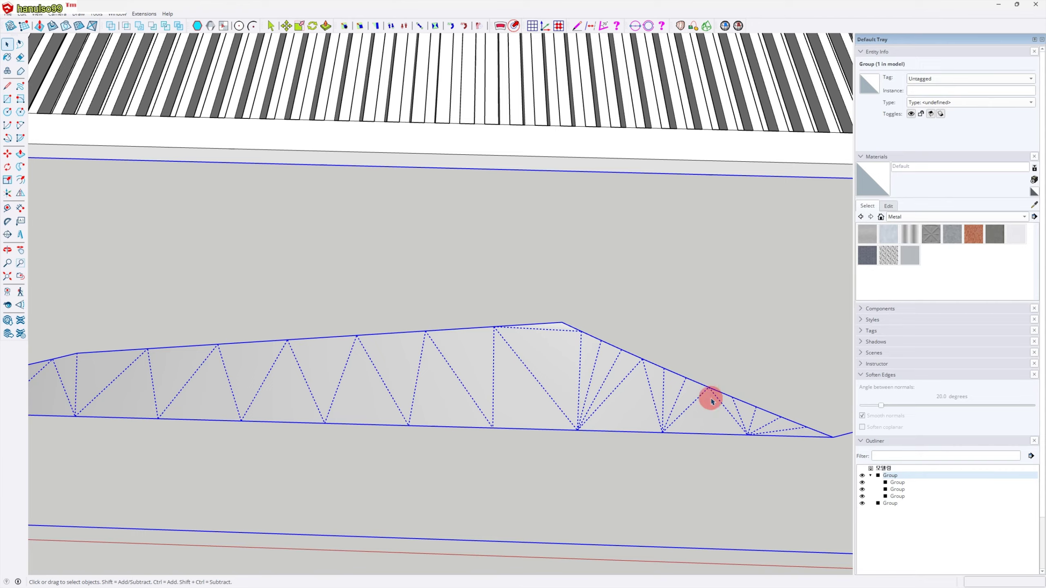
{"action": "middle_click_drag", "start_coordinate": [509, 427], "coordinate": [335, 410], "text": "shift"}
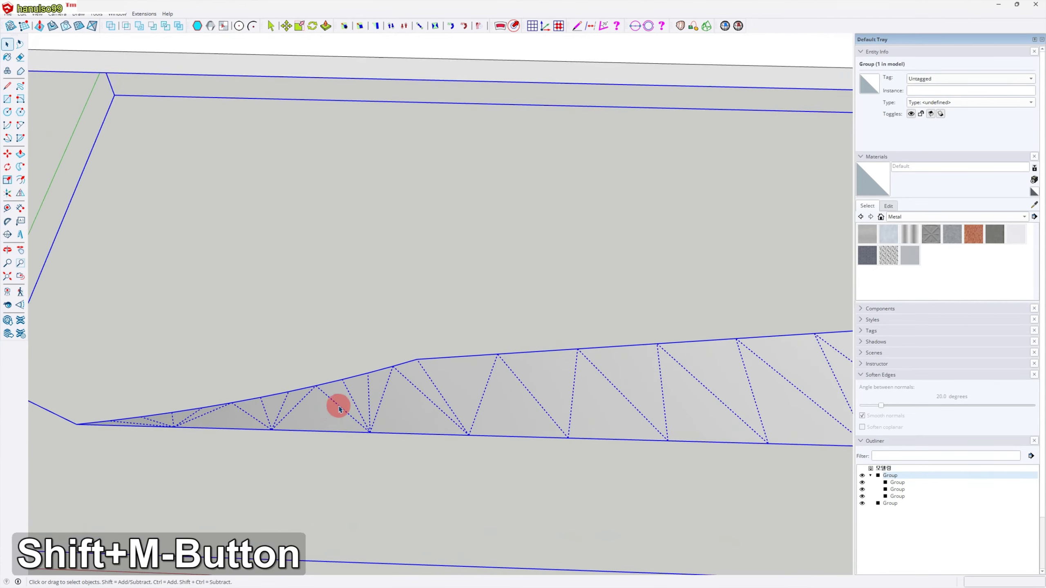
{"action": "scroll", "coordinate": [335, 410], "scroll_direction": "up", "scroll_amount": 1}
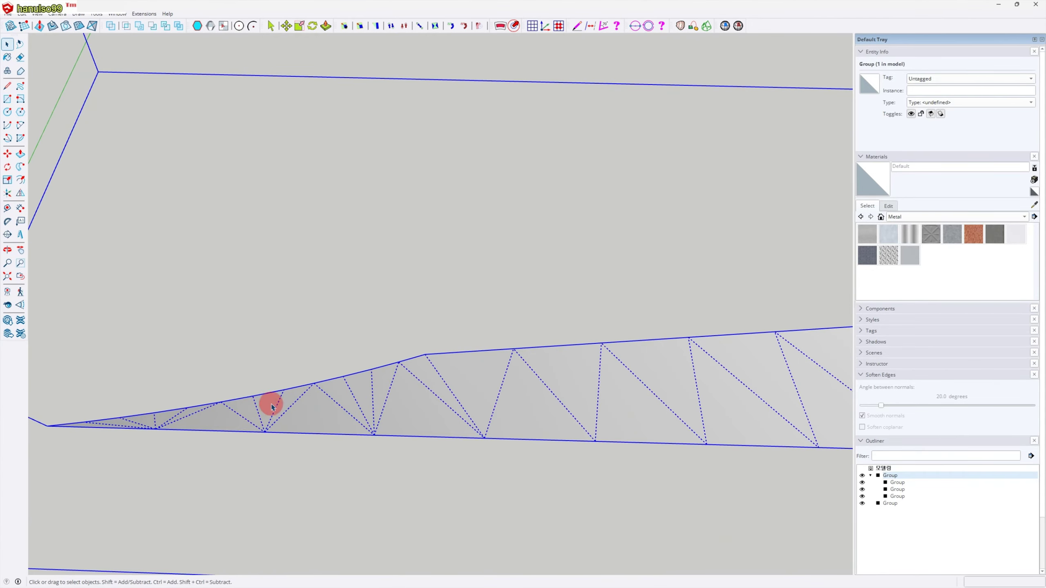
{"action": "scroll", "coordinate": [185, 407], "scroll_direction": "down", "scroll_amount": 4}
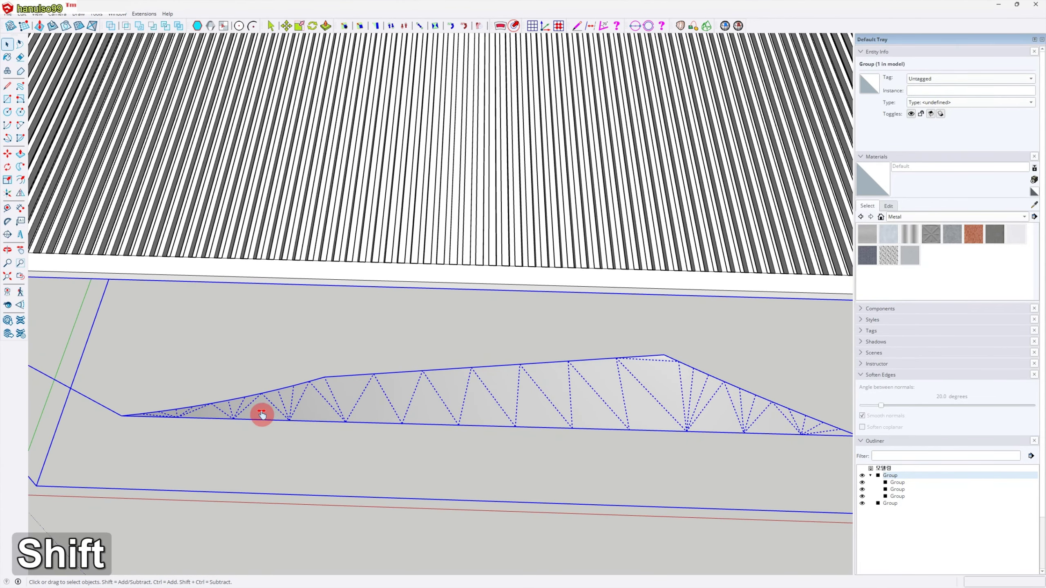
{"action": "middle_click_drag", "start_coordinate": [262, 415], "coordinate": [299, 428], "text": "shift"}
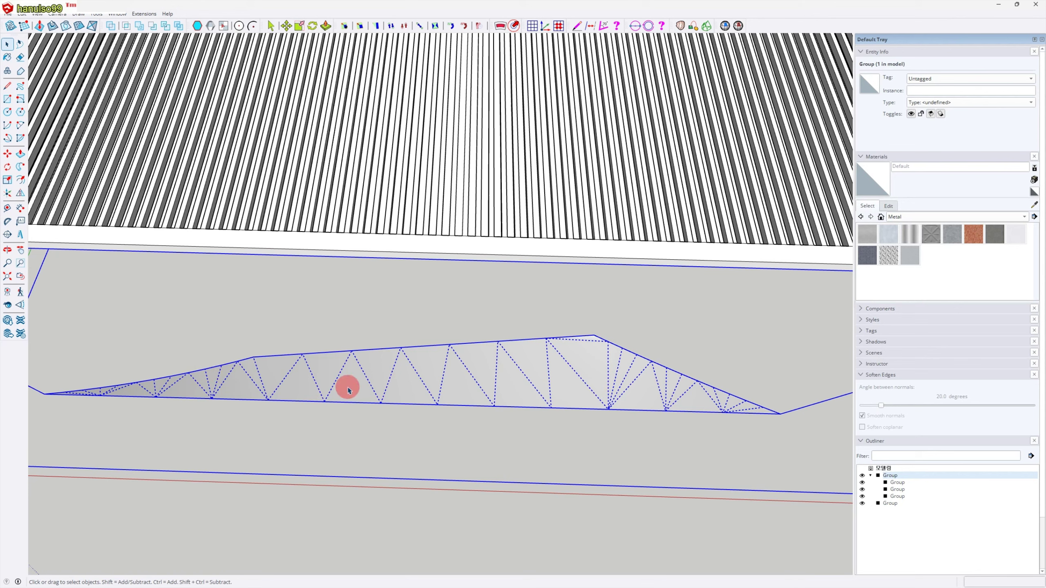
{"action": "key", "text": "h"}
Step: Hide the slatted panel and explode the outer group and the curved surface group nested in it
{"action": "left_click", "coordinate": [612, 448]}
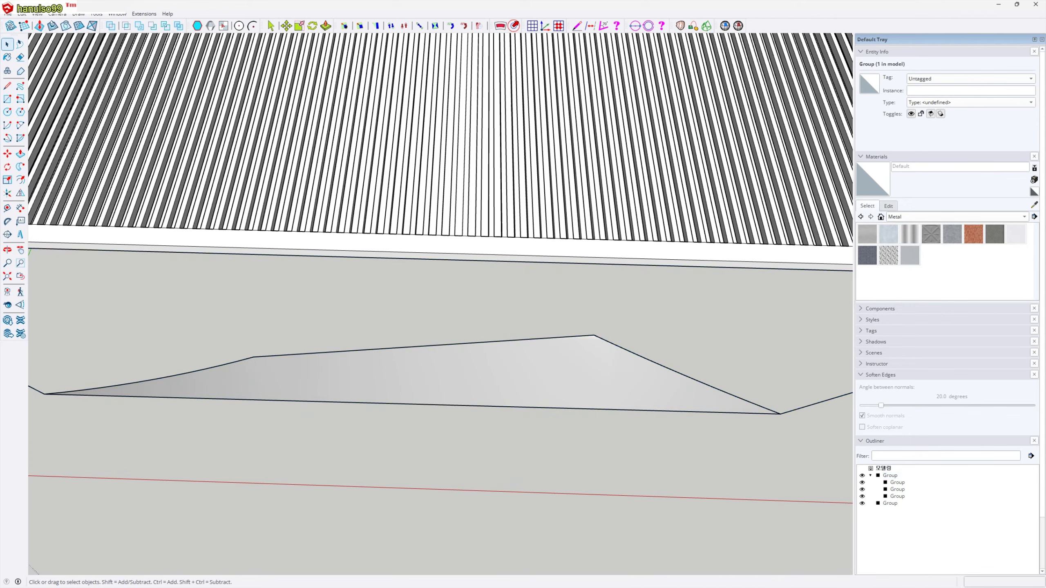
{"action": "middle_click_drag", "start_coordinate": [763, 470], "coordinate": [634, 412]}
{"action": "key", "text": "d"}
{"action": "middle_click_drag", "start_coordinate": [611, 259], "coordinate": [566, 440]}
{"action": "left_click", "coordinate": [578, 427]}
{"action": "key", "text": "x"}
{"action": "left_click", "coordinate": [599, 494]}
{"action": "middle_click_drag", "start_coordinate": [600, 494], "coordinate": [599, 460]}
{"action": "left_click", "coordinate": [584, 389]}
{"action": "middle_click_drag", "start_coordinate": [568, 425], "coordinate": [594, 379]}
{"action": "key", "text": "x"}
Step: Delete the curved surface and its two long straight edges, keeping the arcs at both ends
{"action": "left_click", "coordinate": [562, 349]}
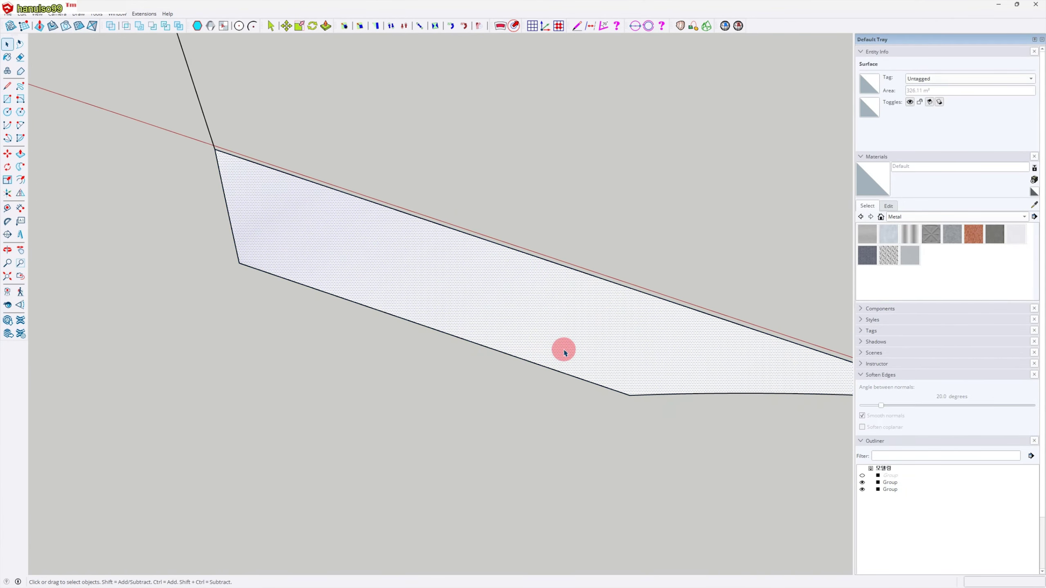
{"action": "key", "text": "Delete"}
{"action": "middle_click_drag", "start_coordinate": [565, 359], "coordinate": [532, 344]}
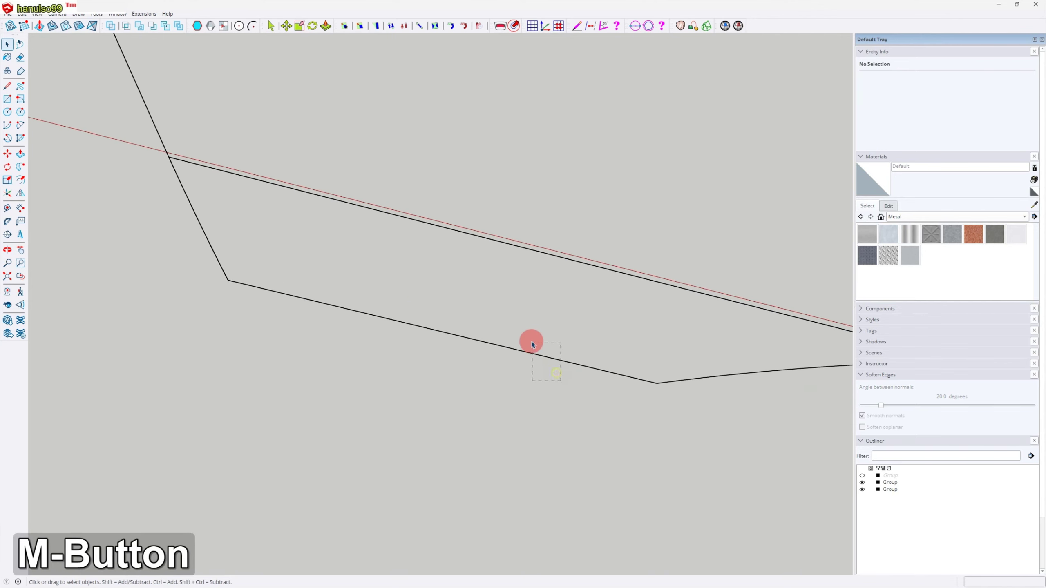
{"action": "left_click", "coordinate": [548, 350]}
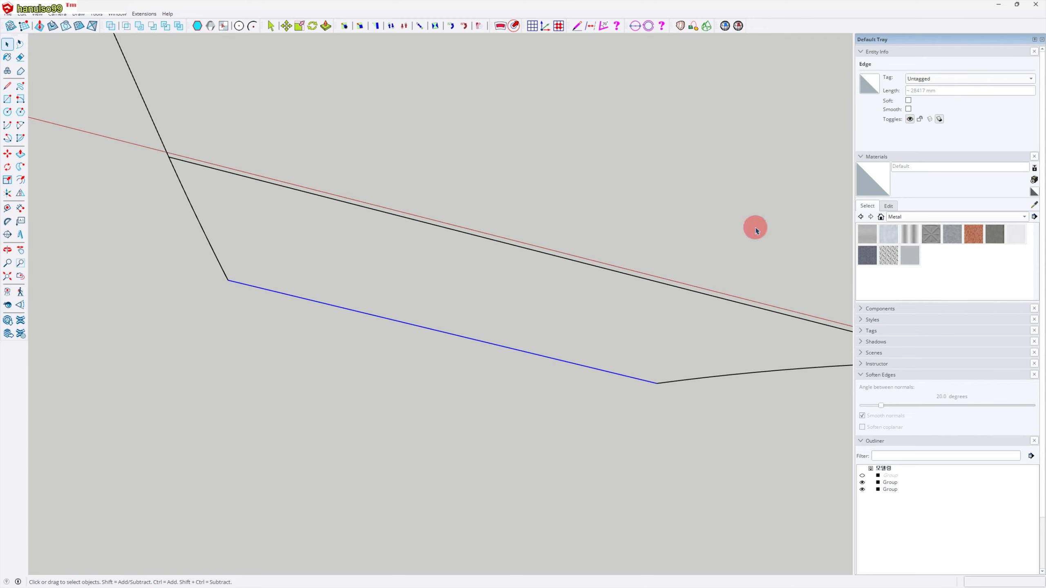
{"action": "left_click_drag", "start_coordinate": [612, 297], "coordinate": [565, 244]}
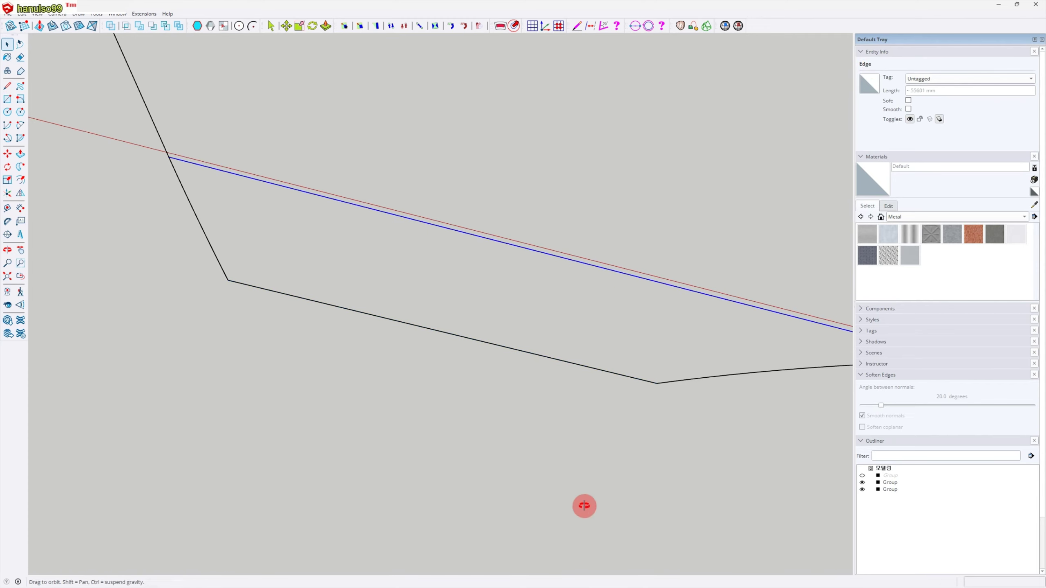
{"action": "middle_click_drag", "start_coordinate": [576, 509], "coordinate": [617, 485]}
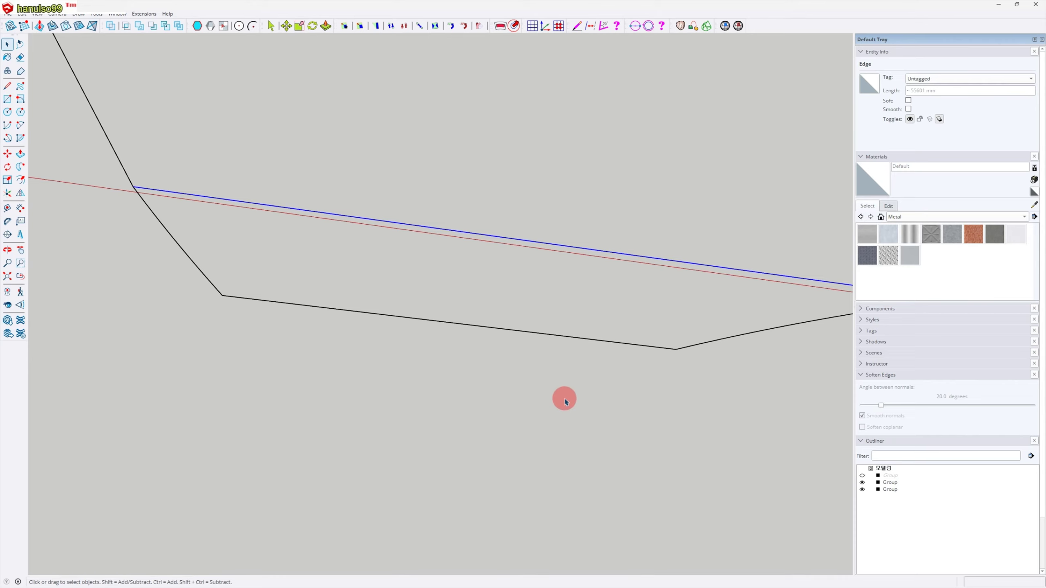
{"action": "key", "text": "Delete"}
{"action": "left_click", "coordinate": [513, 329]}
{"action": "key", "text": "Delete"}
Step: Check the segment counts of the two remaining end arcs
{"action": "left_click_drag", "start_coordinate": [272, 308], "coordinate": [203, 278]}
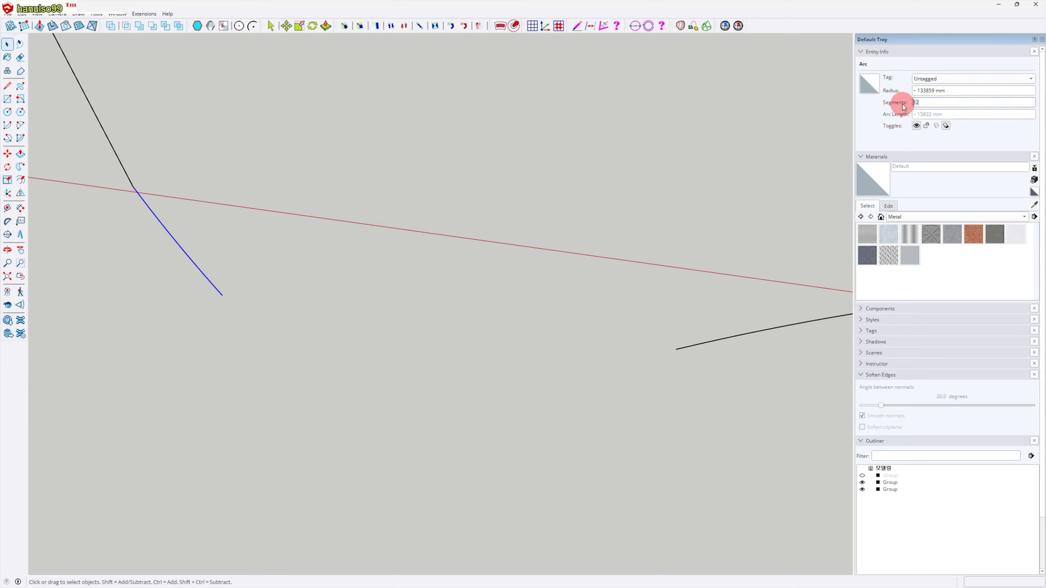
{"action": "scroll", "coordinate": [535, 349], "scroll_direction": "down", "scroll_amount": 1}
{"action": "left_click", "coordinate": [582, 354]}
{"action": "left_click_drag", "start_coordinate": [672, 366], "coordinate": [640, 339]}
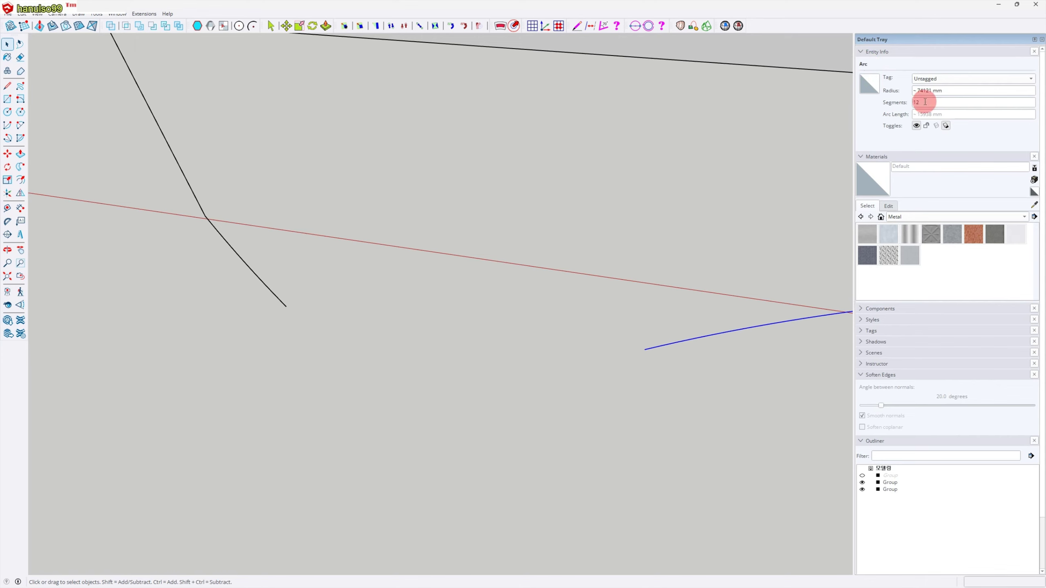
{"action": "scroll", "coordinate": [536, 329], "scroll_direction": "down", "scroll_amount": 1}
{"action": "left_click", "coordinate": [536, 329]}
{"action": "scroll", "coordinate": [536, 329], "scroll_direction": "down", "scroll_amount": 2}
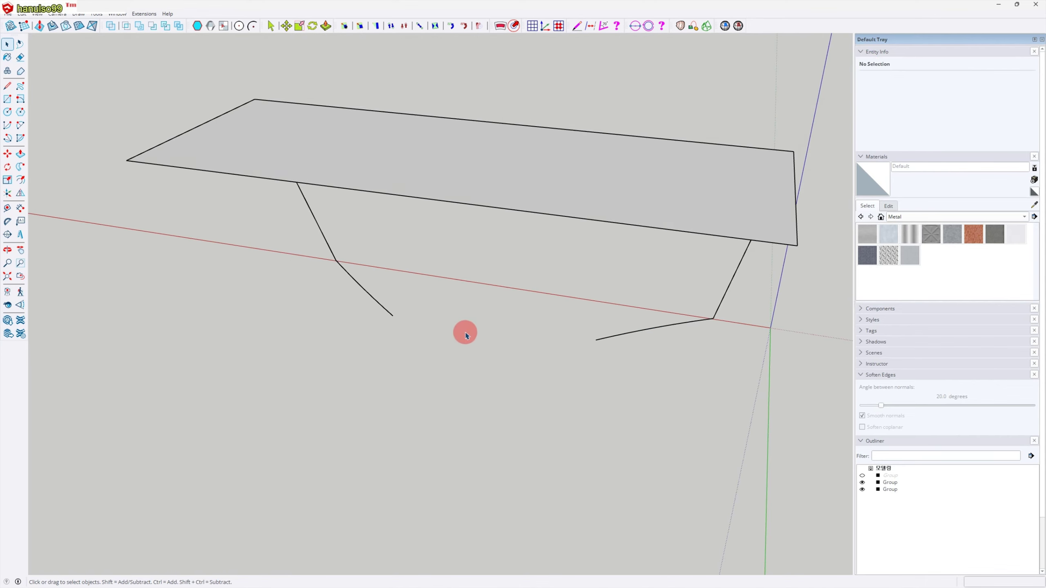
Step: Create a new surface between the two end arcs with Loft by Spline
{"action": "middle_click_drag", "start_coordinate": [466, 333], "coordinate": [478, 365]}
{"action": "left_click_drag", "start_coordinate": [400, 339], "coordinate": [352, 296]}
{"action": "left_click", "coordinate": [597, 339], "text": "shift"}
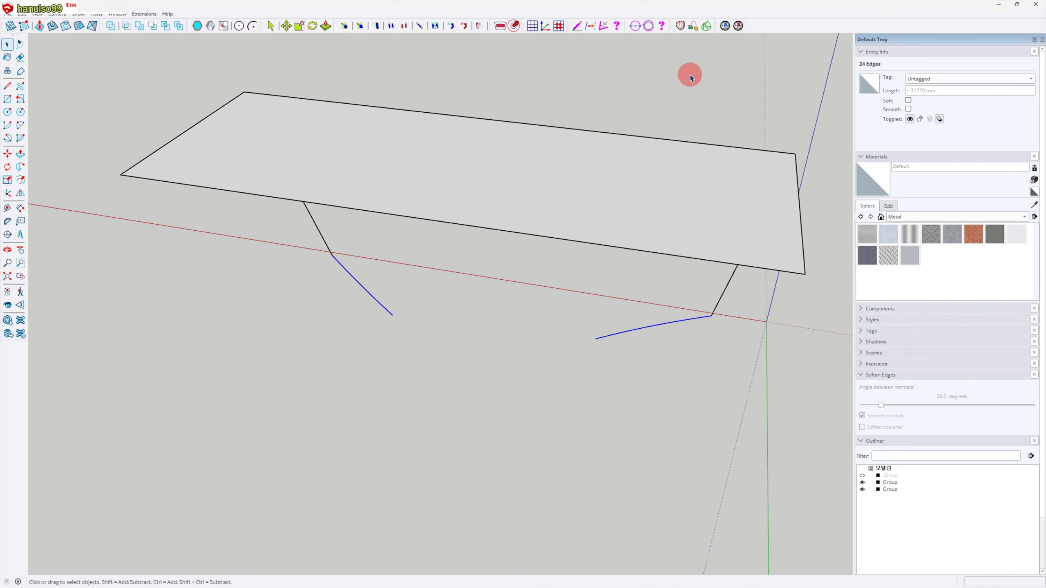
{"action": "left_click", "coordinate": [682, 27]}
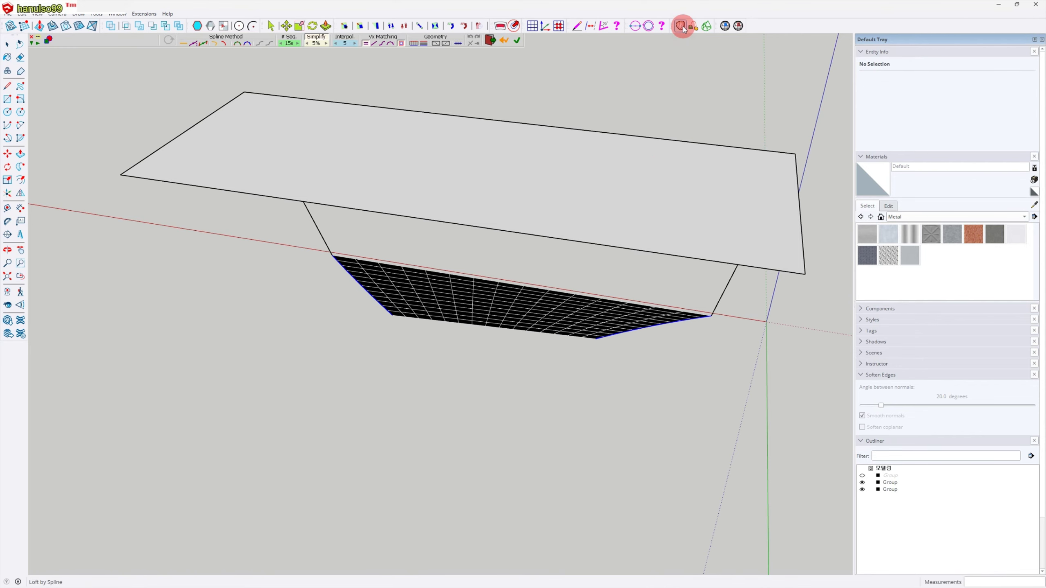
{"action": "scroll", "coordinate": [466, 322], "scroll_direction": "up", "scroll_amount": 3}
{"action": "scroll", "coordinate": [467, 322], "scroll_direction": "up", "scroll_amount": 2}
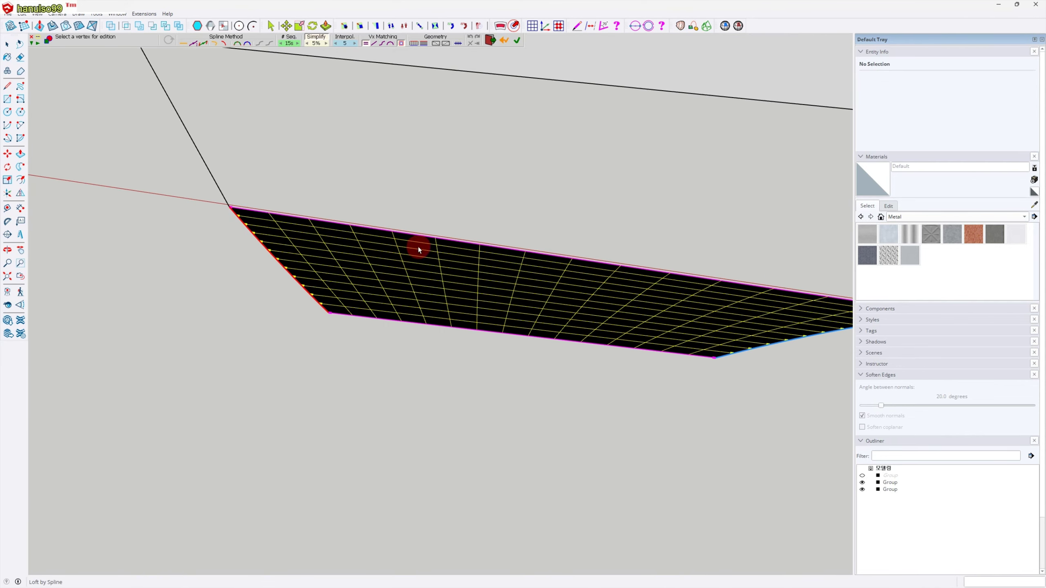
{"action": "scroll", "coordinate": [592, 309], "scroll_direction": "down", "scroll_amount": 4}
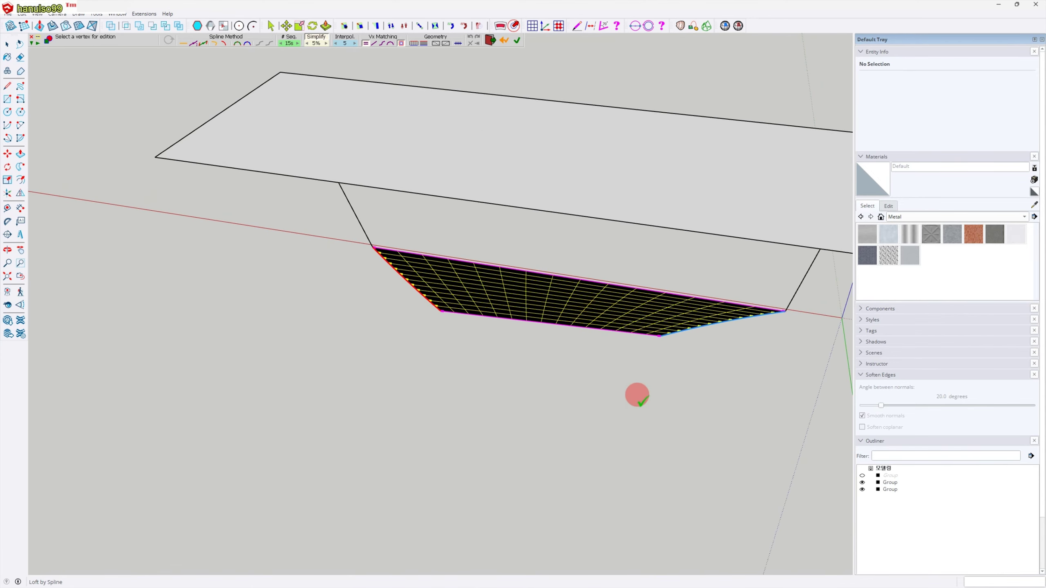
{"action": "left_click", "coordinate": [637, 398]}
{"action": "key", "text": "space"}
Step: Examine the mesh grid of the lofted surface by toggling the hidden geometry display
{"action": "left_click", "coordinate": [515, 300]}
{"action": "middle_click_drag", "start_coordinate": [515, 300], "coordinate": [570, 336]}
{"action": "left_click", "coordinate": [562, 355]}
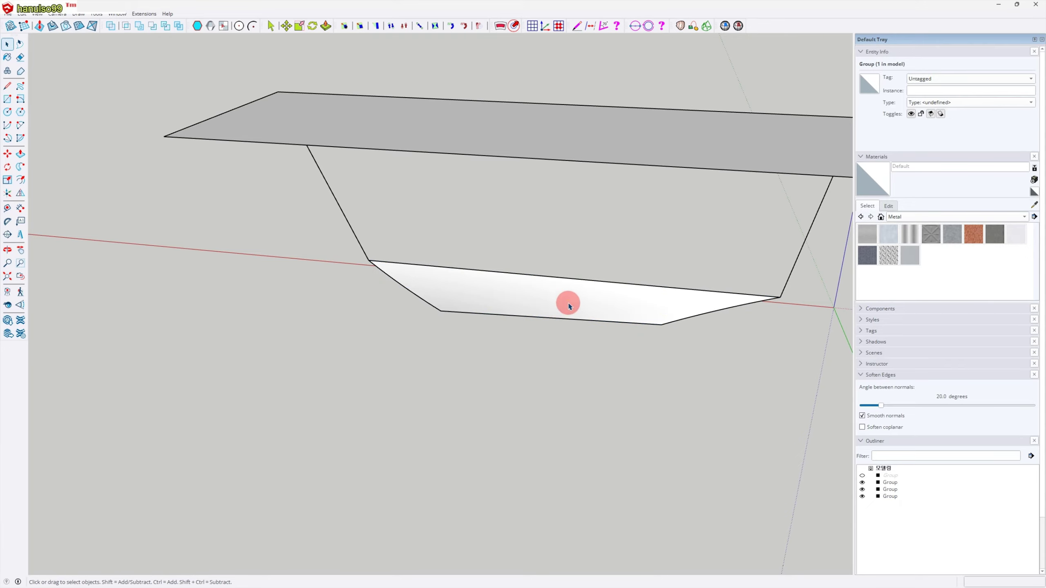
{"action": "left_click", "coordinate": [568, 304]}
{"action": "key", "text": "h"}
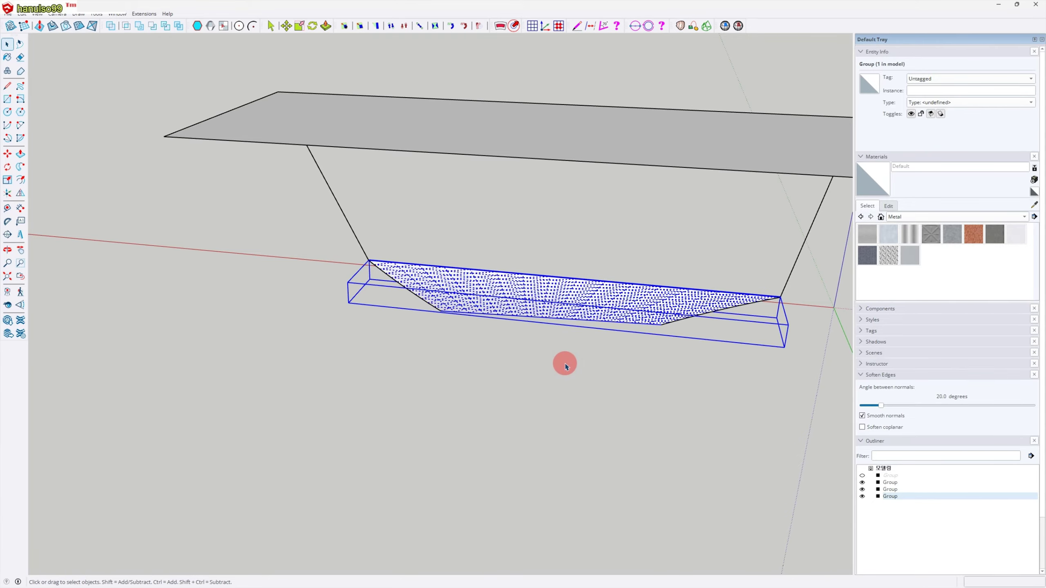
{"action": "scroll", "coordinate": [552, 342], "scroll_direction": "up", "scroll_amount": 6}
{"action": "middle_click_drag", "start_coordinate": [546, 343], "coordinate": [490, 357]}
{"action": "left_click", "coordinate": [490, 358]}
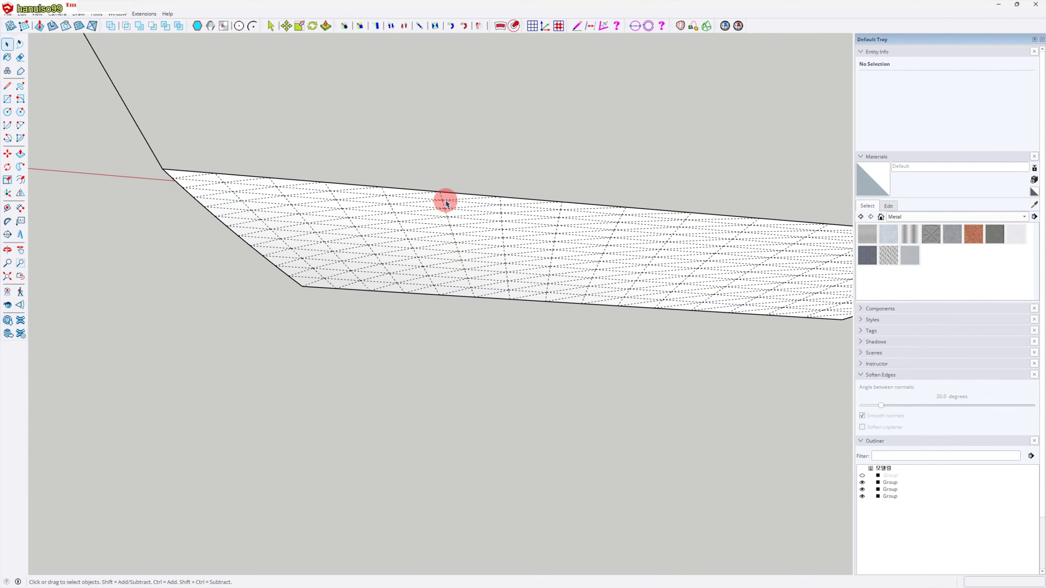
{"action": "scroll", "coordinate": [504, 315], "scroll_direction": "down", "scroll_amount": 3}
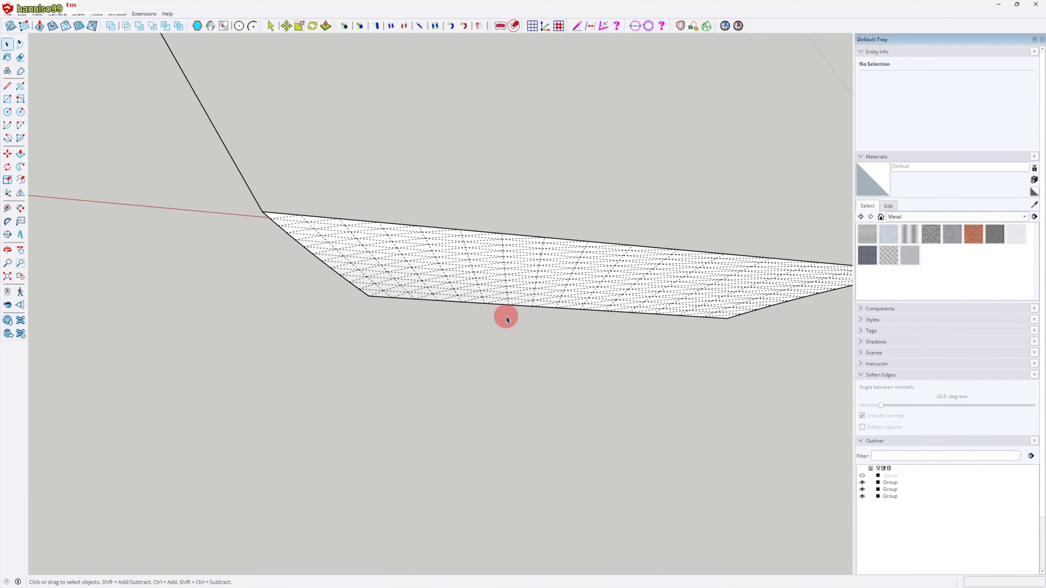
{"action": "middle_click_drag", "start_coordinate": [579, 299], "coordinate": [354, 269]}
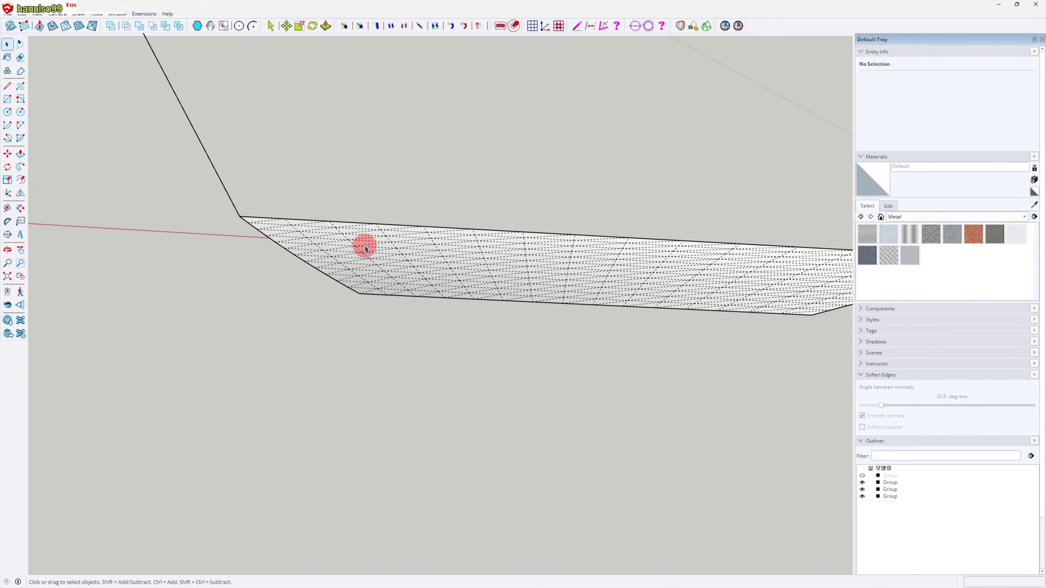
{"action": "middle_click_drag", "start_coordinate": [636, 278], "coordinate": [566, 361], "text": "shift"}
{"action": "key", "text": "h"}
{"action": "scroll", "coordinate": [605, 381], "scroll_direction": "down", "scroll_amount": 5}
{"action": "left_click", "coordinate": [600, 347]}
{"action": "scroll", "coordinate": [566, 361], "scroll_direction": "down", "scroll_amount": 3}
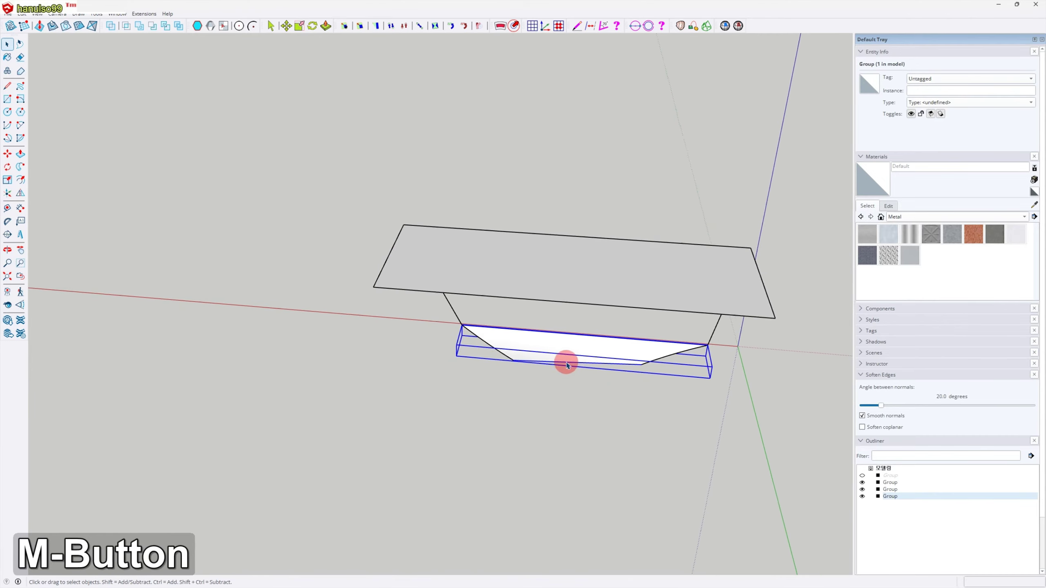
Step: Group the flat face, lofted surface and connecting lines together, and unhide the slatted panel
{"action": "left_click_drag", "start_coordinate": [333, 200], "coordinate": [787, 432]}
{"action": "key", "text": "g"}
{"action": "left_click", "coordinate": [753, 442]}
{"action": "middle_click_drag", "start_coordinate": [690, 467], "coordinate": [537, 359]}
{"action": "key", "text": "ctrl+d"}
Step: Run Flowify on the slatted panel and the group containing the lofted surface
{"action": "left_click_drag", "start_coordinate": [318, 135], "coordinate": [780, 544]}
{"action": "left_click", "coordinate": [144, 14]}
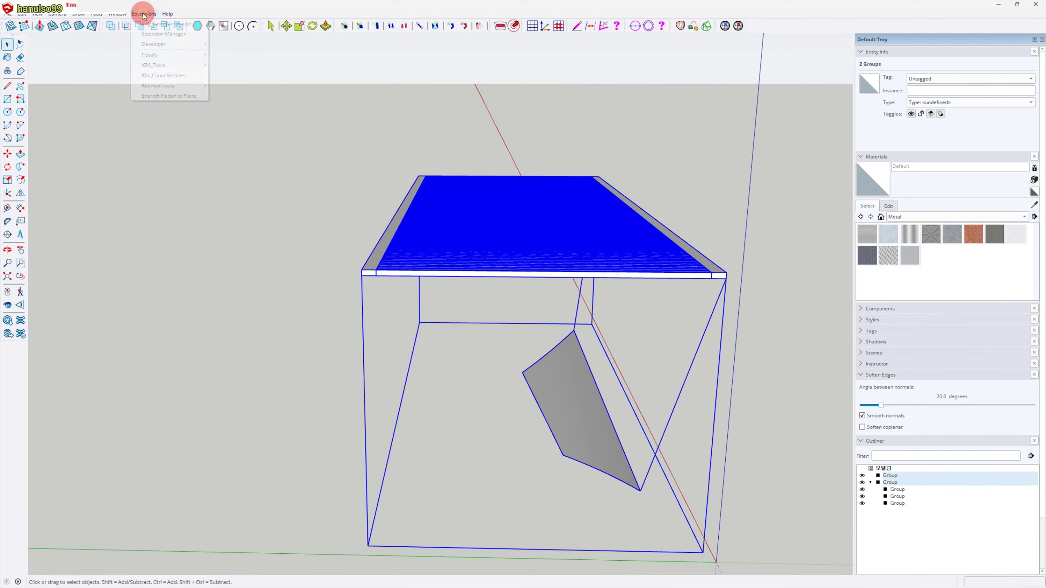
{"action": "mouse_move", "coordinate": [163, 54]}
{"action": "left_click", "coordinate": [226, 53]}
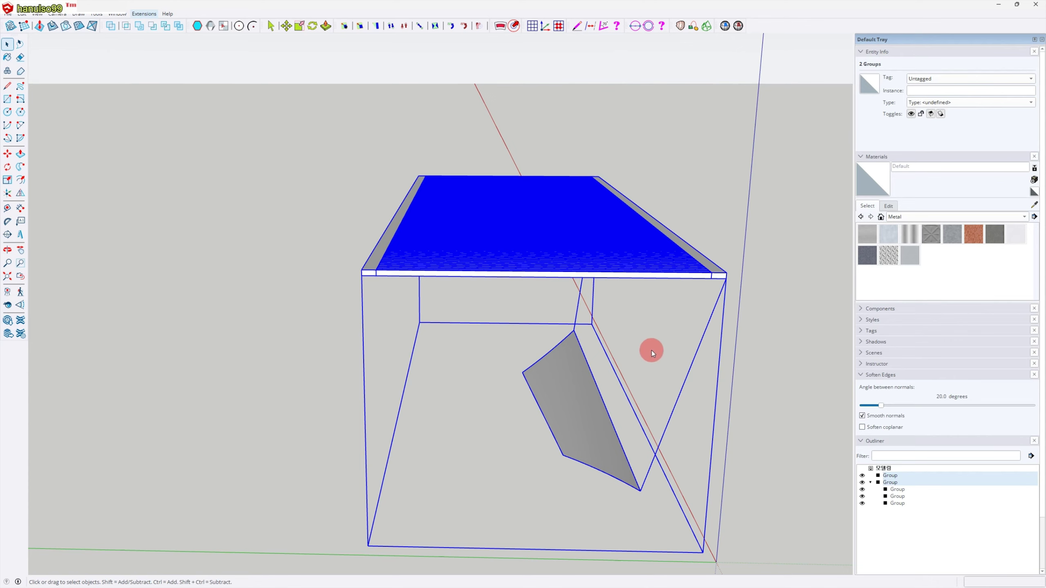
{"action": "left_click", "coordinate": [635, 367]}
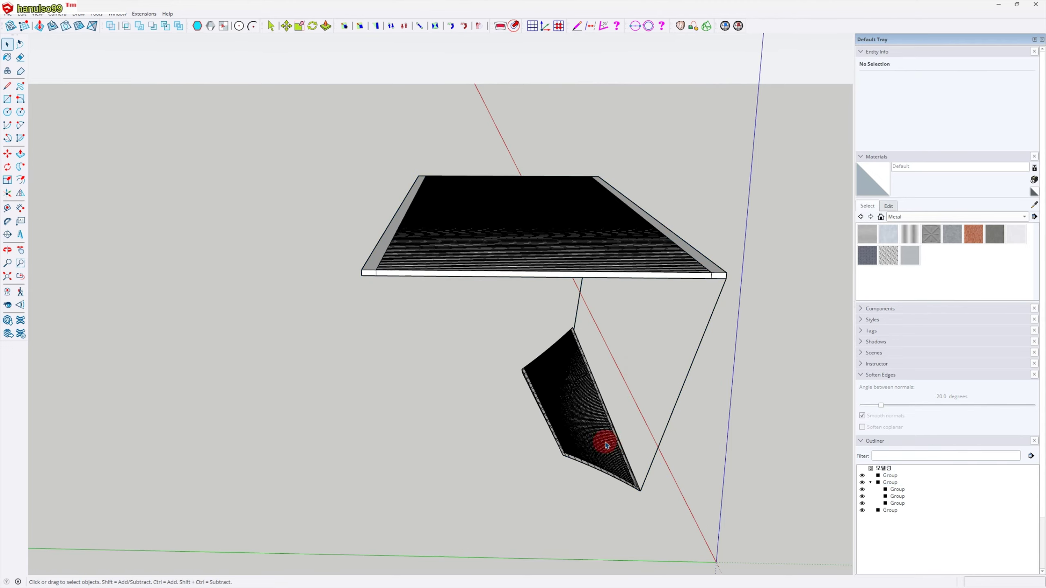
Step: Soften the coplanar edges of the flowed slatted panel
{"action": "scroll", "coordinate": [607, 439], "scroll_direction": "up", "scroll_amount": 3}
{"action": "mouse_move", "coordinate": [603, 448]}
{"action": "middle_mouse_down"}
{"action": "mouse_move", "coordinate": [577, 427]}
{"action": "mouse_move", "coordinate": [631, 428]}
{"action": "mouse_move", "coordinate": [602, 430]}
{"action": "middle_mouse_up"}
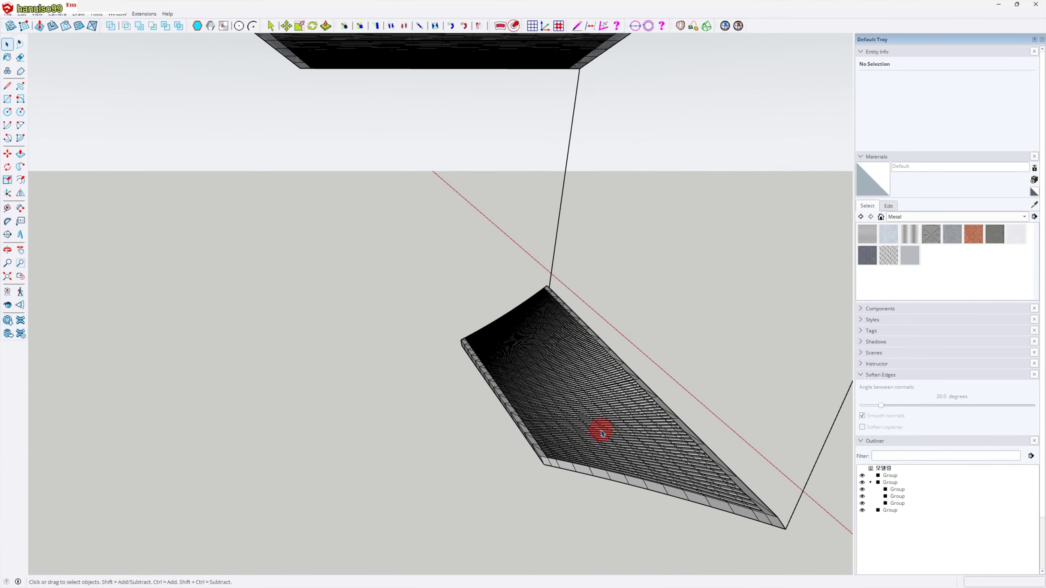
{"action": "left_click", "coordinate": [684, 479]}
{"action": "left_click", "coordinate": [862, 427]}
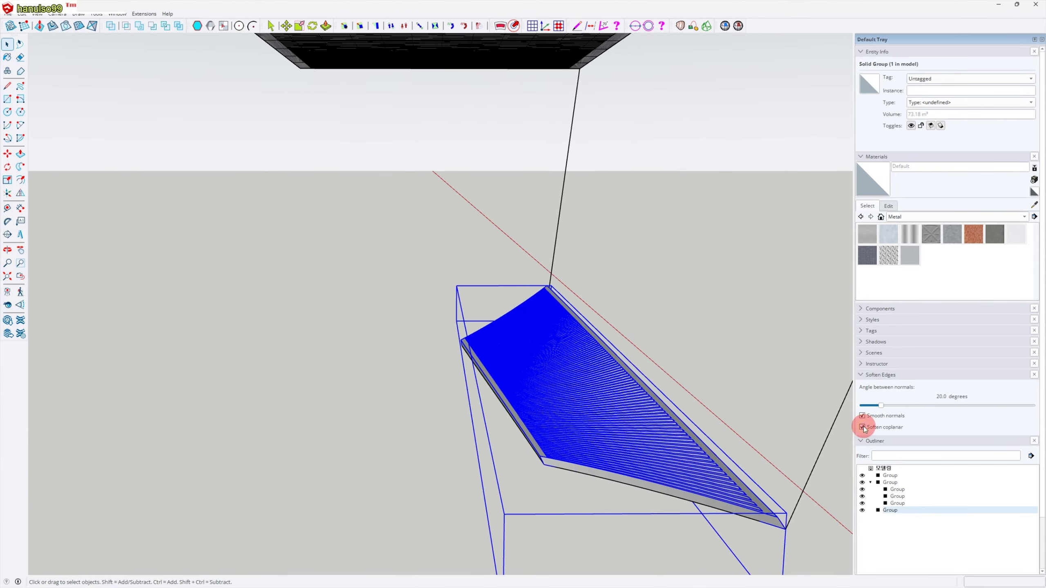
{"action": "left_click", "coordinate": [744, 445]}
Step: Inspect the flowed panel's slats and thickness from the side, and compare it with the flat original
{"action": "middle_click_drag", "start_coordinate": [691, 407], "coordinate": [612, 383]}
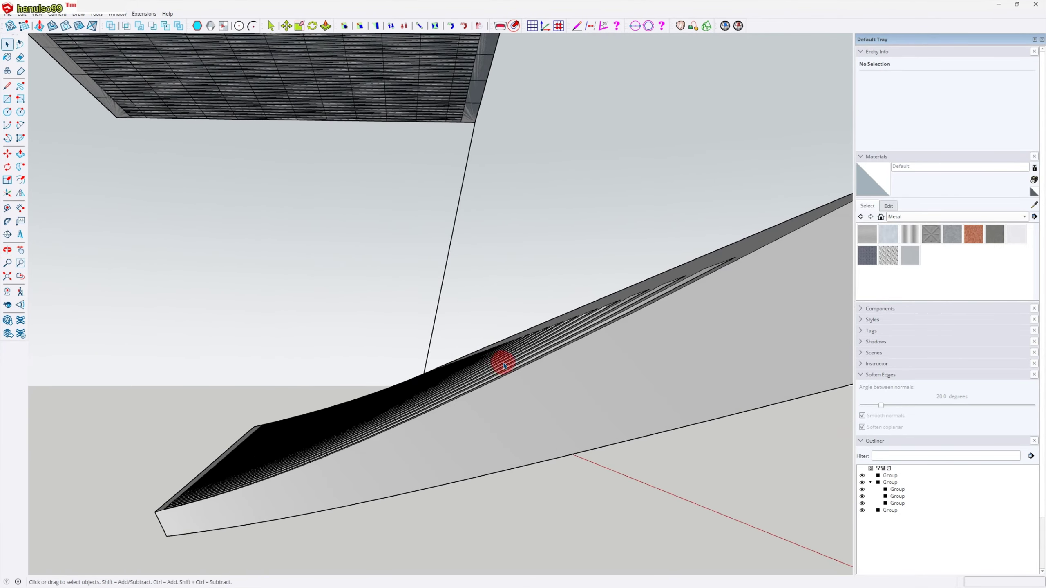
{"action": "scroll", "coordinate": [518, 367], "scroll_direction": "down", "scroll_amount": 6}
{"action": "scroll", "coordinate": [517, 365], "scroll_direction": "down", "scroll_amount": 5}
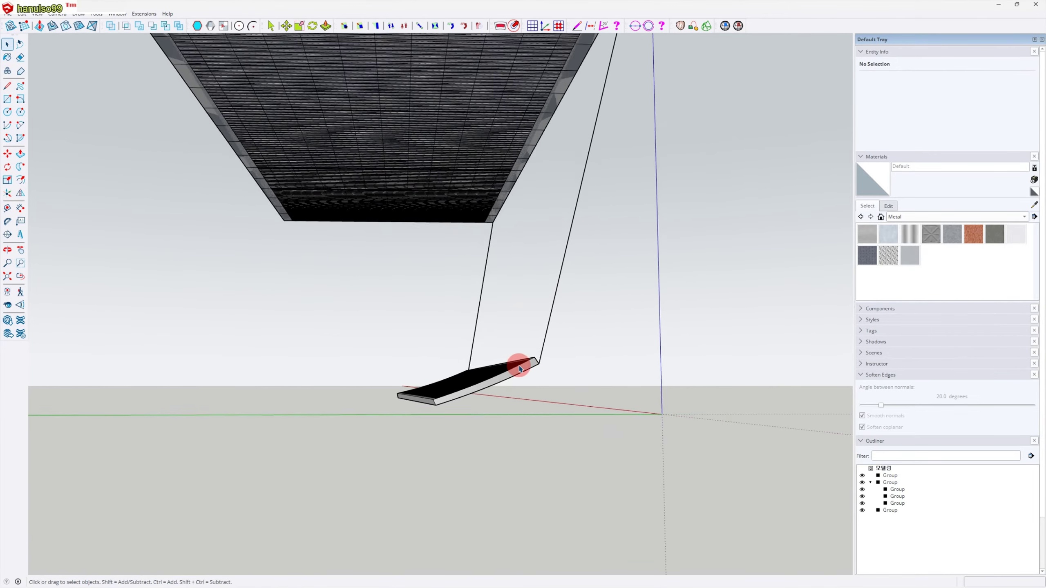
{"action": "middle_click_drag", "start_coordinate": [498, 366], "coordinate": [500, 414]}
{"action": "scroll", "coordinate": [477, 423], "scroll_direction": "down", "scroll_amount": 4}
{"action": "scroll", "coordinate": [500, 414], "scroll_direction": "up", "scroll_amount": 2}
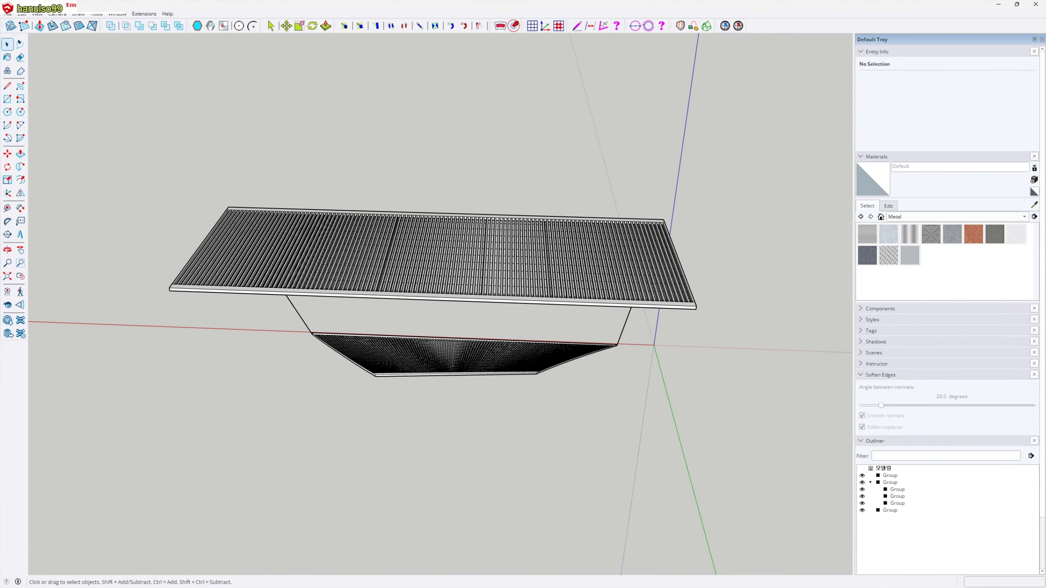